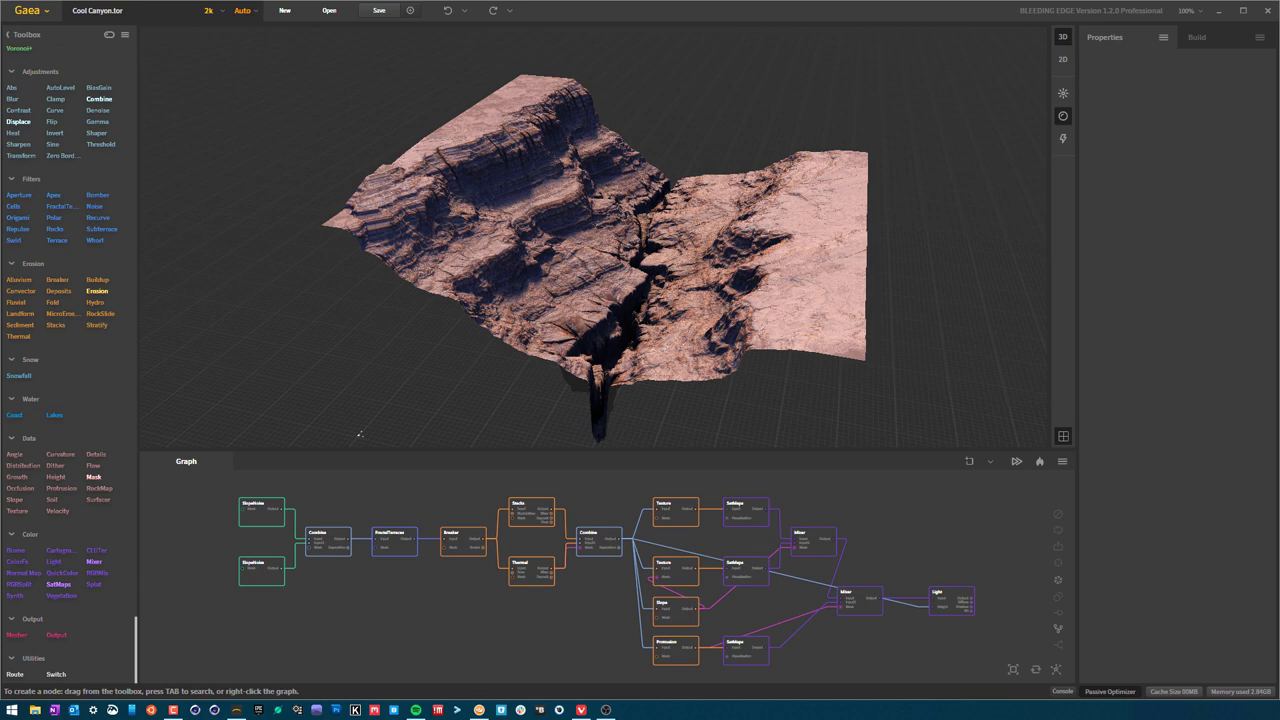
# - Examine the whole textured canyon terrain in the 3D viewport from several angles
pyautogui.moveTo(812, 258); pyautogui.dragTo(827, 204)
pyautogui.moveTo(573, 242); pyautogui.dragTo(591, 221)
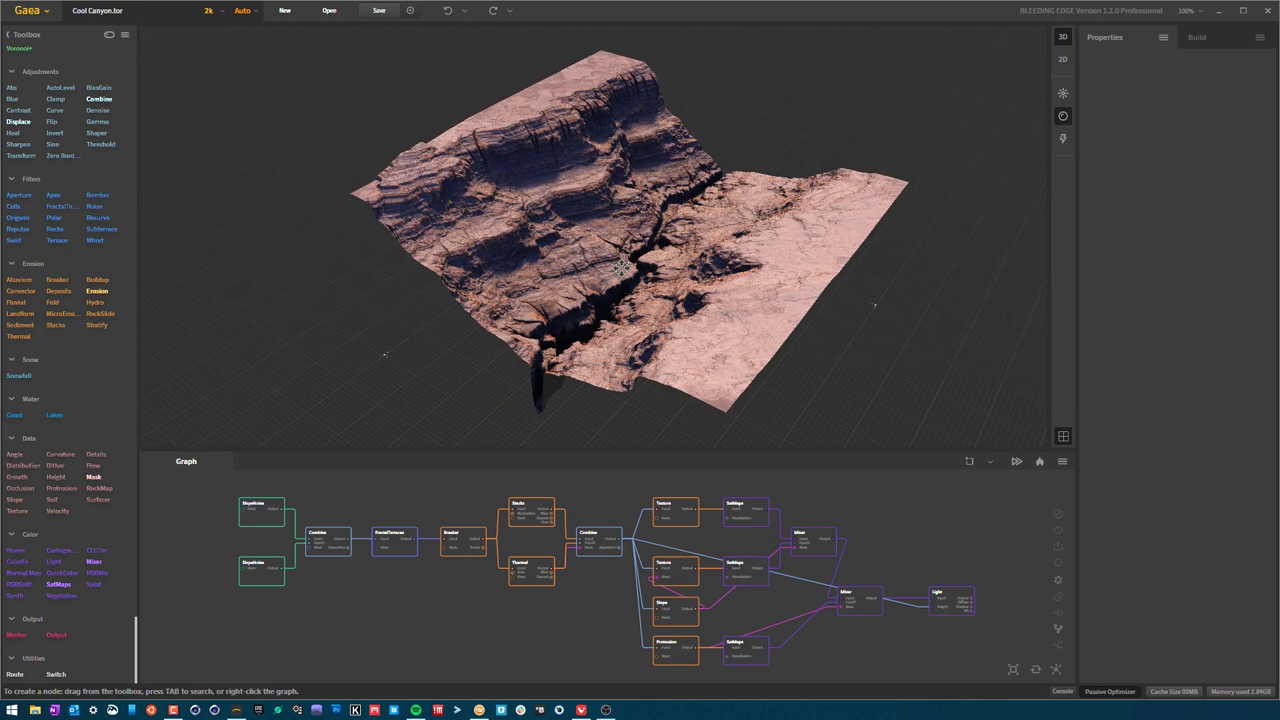
pyautogui.moveTo(622, 264); pyautogui.dragTo(576, 198)
pyautogui.scroll(5, 585, 245)
pyautogui.scroll(-3, 630, 216)
pyautogui.scroll(-4, 576, 198)
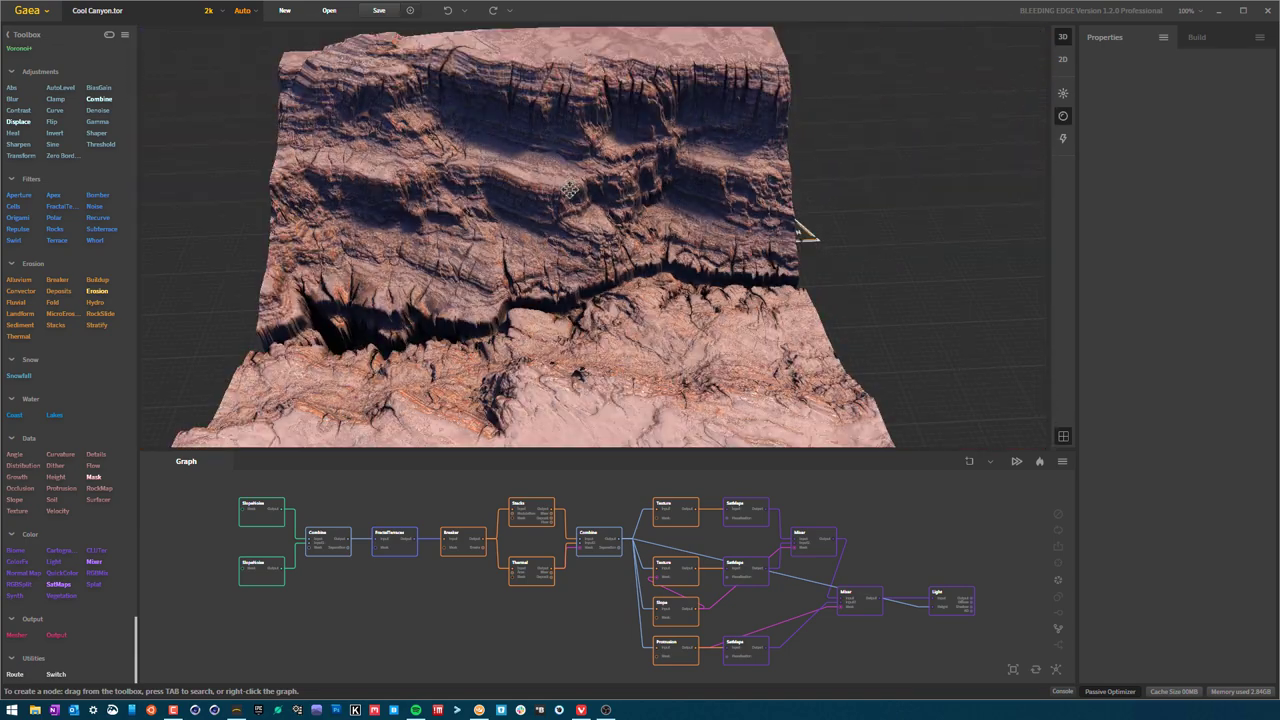
pyautogui.moveTo(797, 228); pyautogui.dragTo(897, 308)
pyautogui.moveTo(621, 256); pyautogui.dragTo(648, 290)
pyautogui.moveTo(898, 307); pyautogui.dragTo(903, 300)
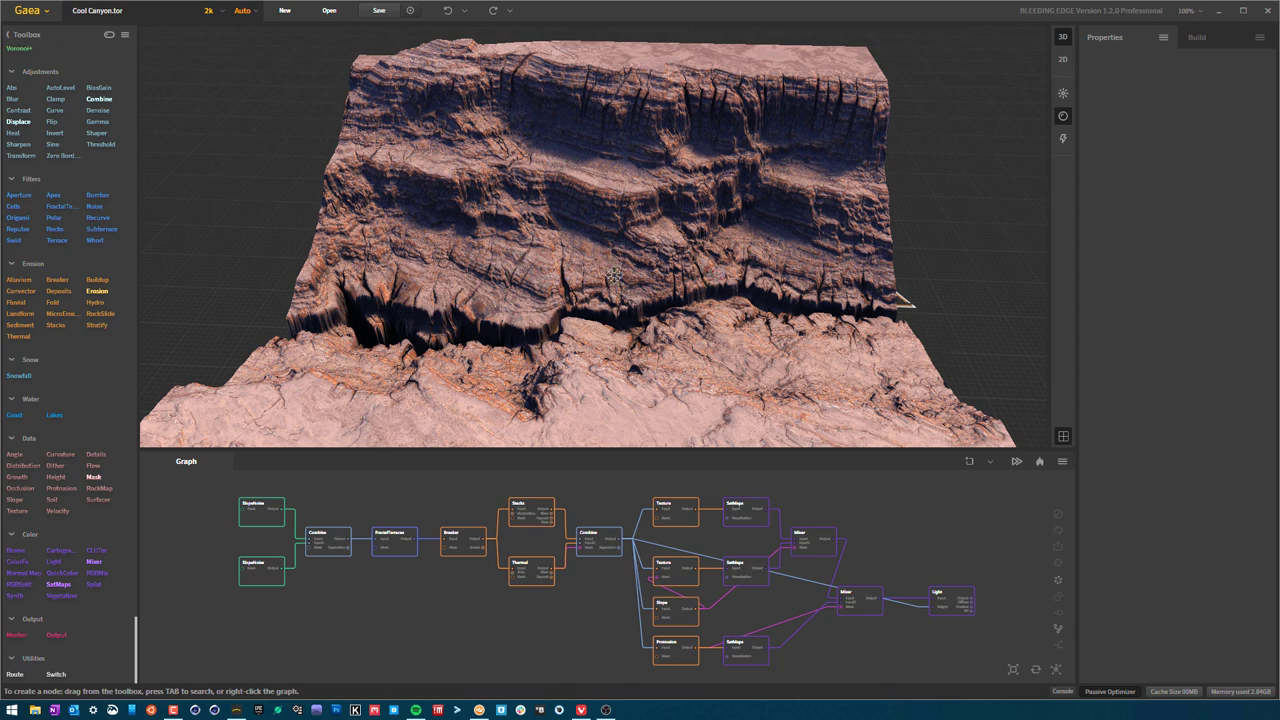
pyautogui.moveTo(614, 275)
pyautogui.mouseDown()
pyautogui.moveTo(564, 382)
pyautogui.moveTo(626, 272)
pyautogui.moveTo(614, 275)
pyautogui.moveTo(634, 269)
pyautogui.moveTo(622, 271)
pyautogui.mouseUp()
pyautogui.moveTo(738, 305); pyautogui.dragTo(663, 302)
pyautogui.moveTo(754, 364); pyautogui.dragTo(417, 498)
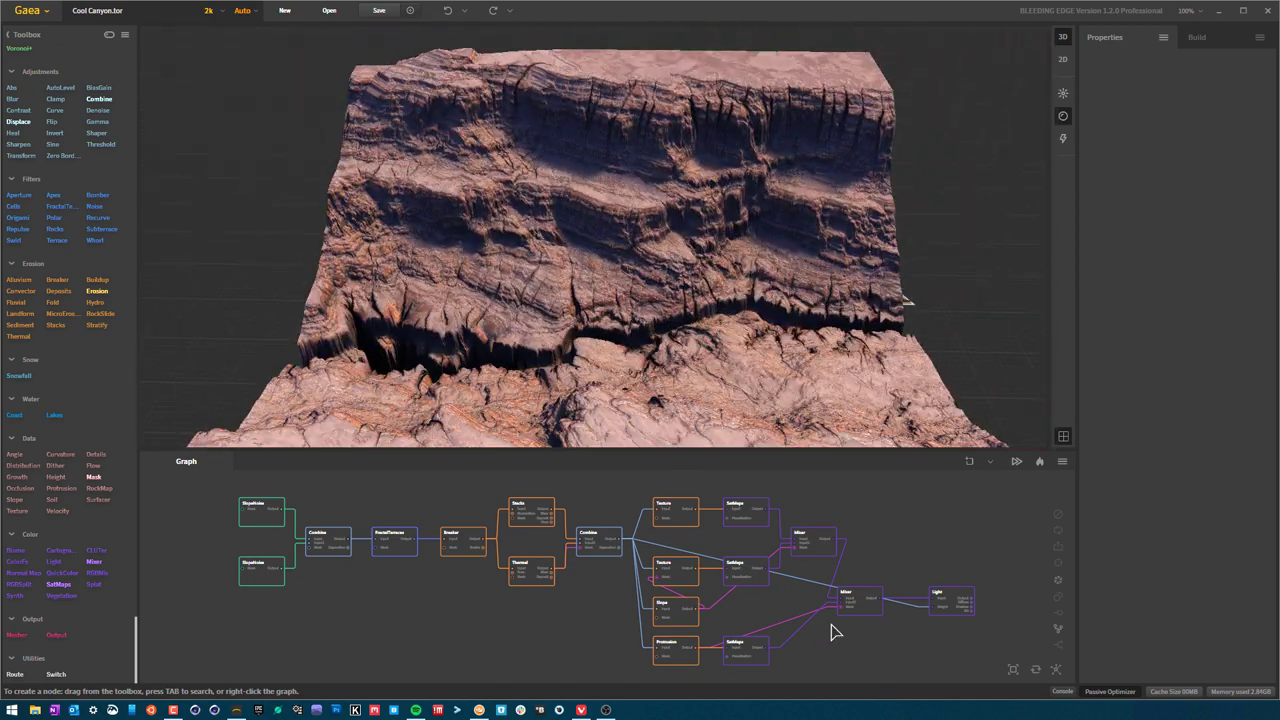
# - Inspect the layered cliff face and the narrow crevice of the canyon up close
pyautogui.moveTo(665, 289); pyautogui.dragTo(665, 258)
pyautogui.scroll(3, 756, 282)
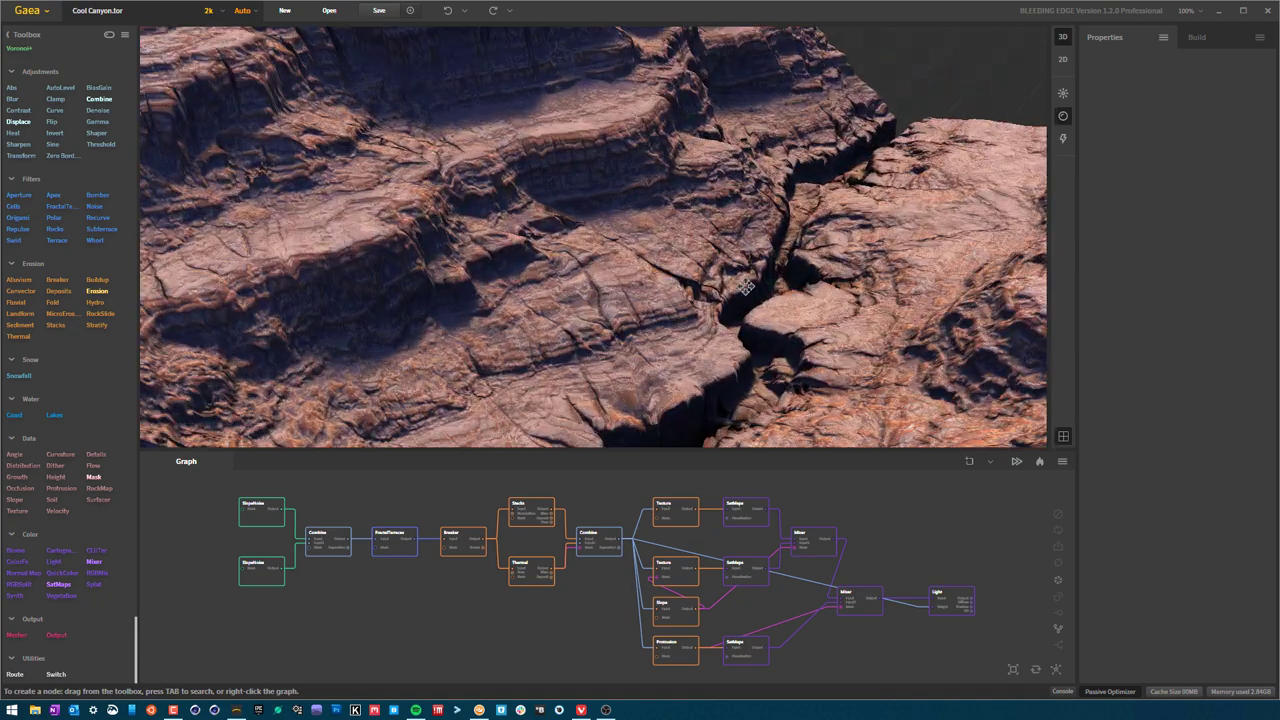
pyautogui.moveTo(756, 283)
pyautogui.mouseDown()
pyautogui.moveTo(794, 234)
pyautogui.moveTo(763, 279)
pyautogui.mouseUp()
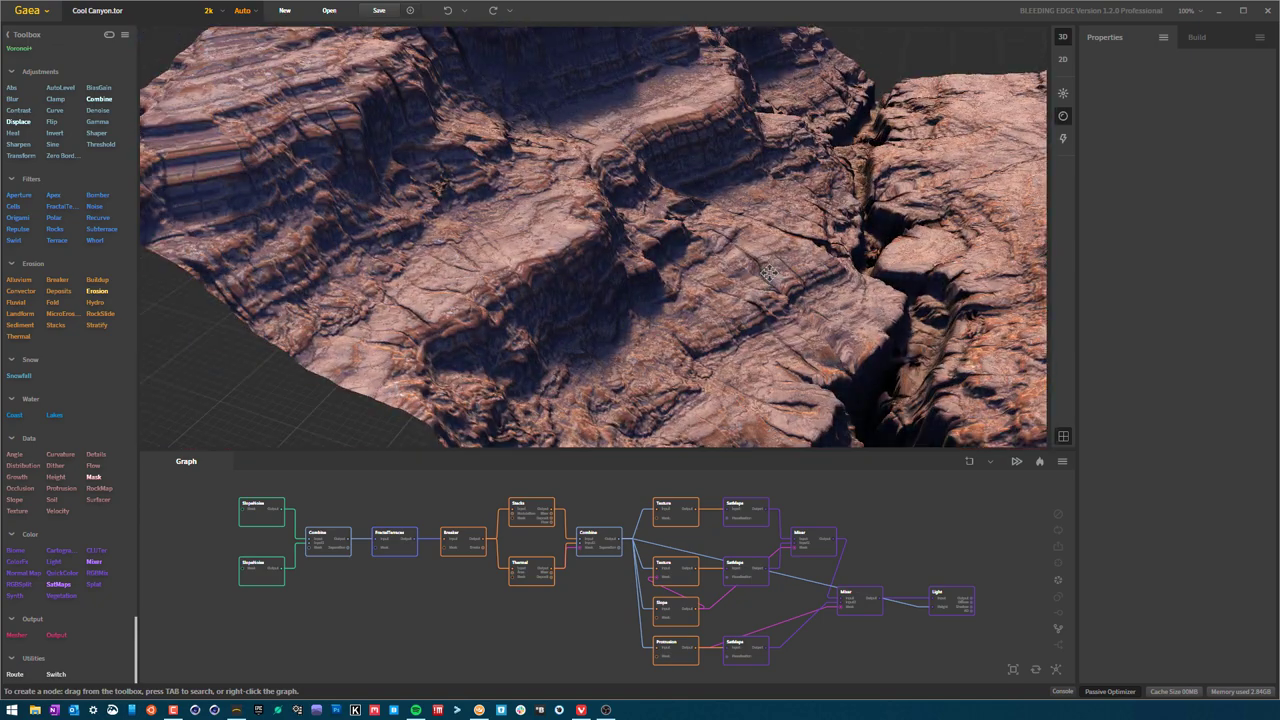
pyautogui.moveTo(746, 222); pyautogui.dragTo(726, 181)
pyautogui.moveTo(750, 229); pyautogui.dragTo(742, 249)
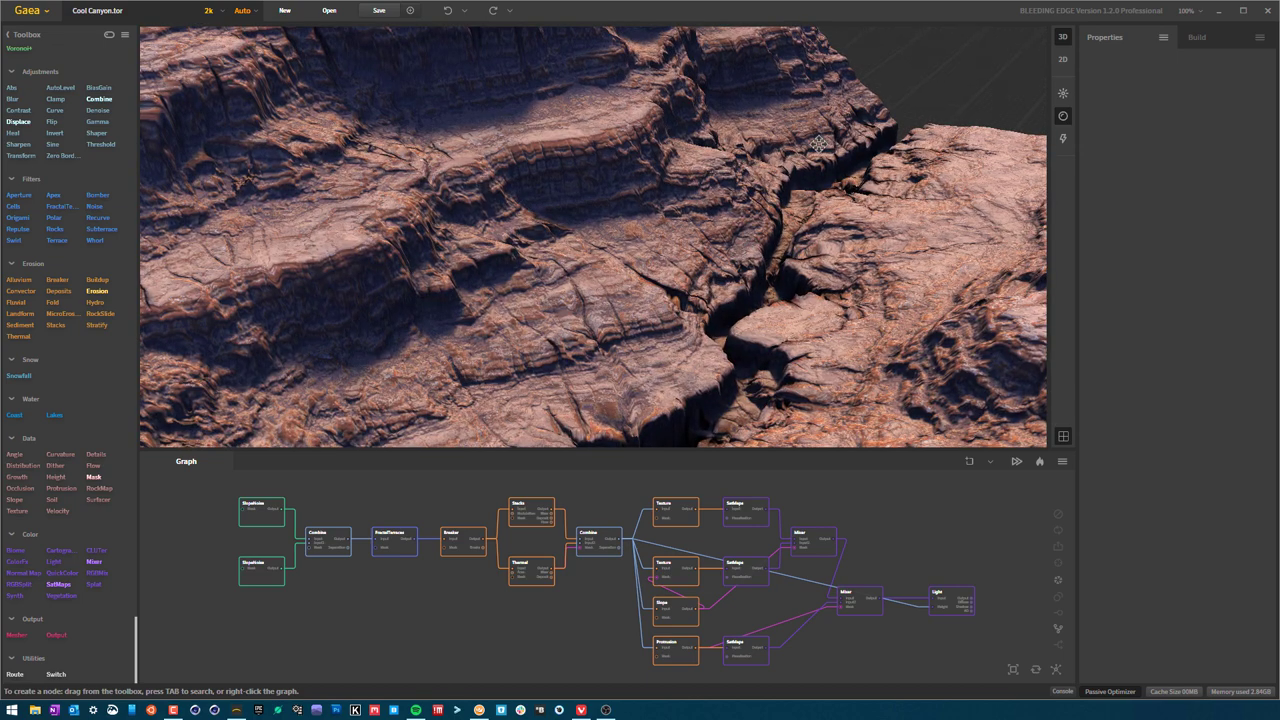
pyautogui.moveTo(842, 264); pyautogui.dragTo(760, 276)
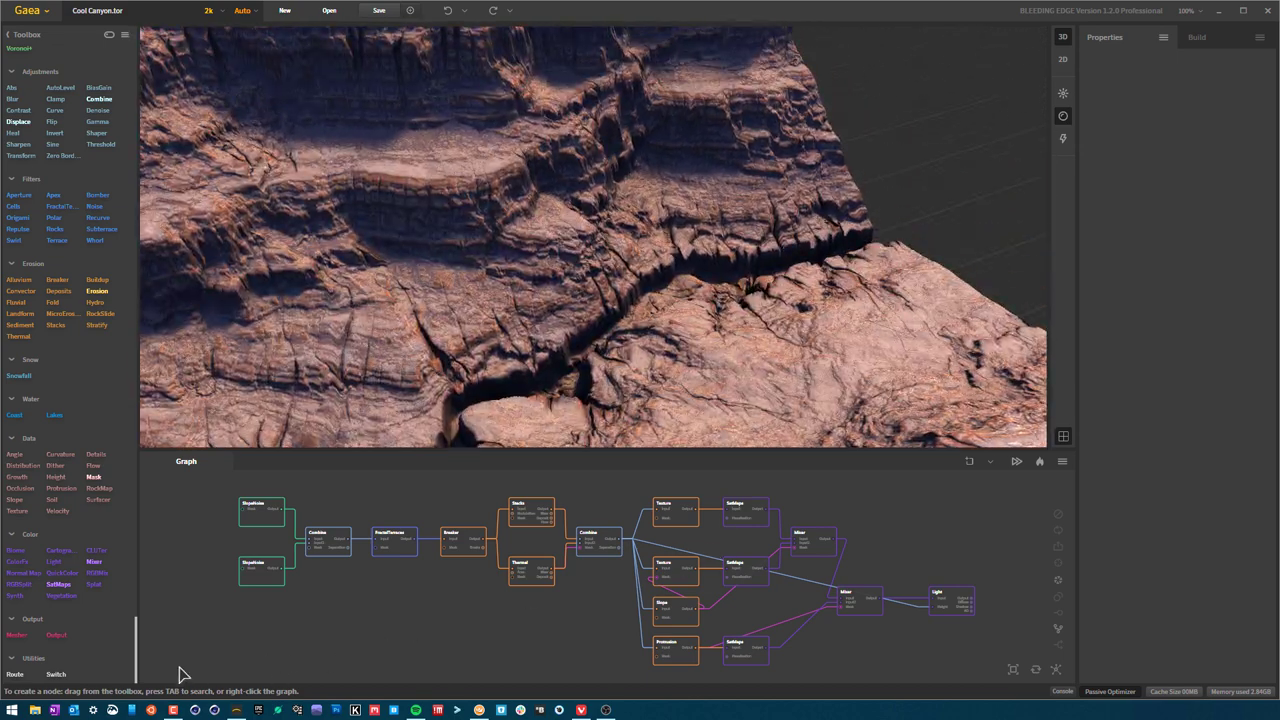
# - Look over the canyon's node graph and view the full terrain from the front and above
pyautogui.moveTo(184, 664); pyautogui.dragTo(1017, 505)
pyautogui.moveTo(995, 676); pyautogui.dragTo(229, 471)
pyautogui.click(962, 530)
pyautogui.moveTo(662, 269); pyautogui.dragTo(657, 269, button='right')
pyautogui.moveTo(583, 239); pyautogui.dragTo(614, 297, button='middle')
pyautogui.scroll(-6, 613, 297)
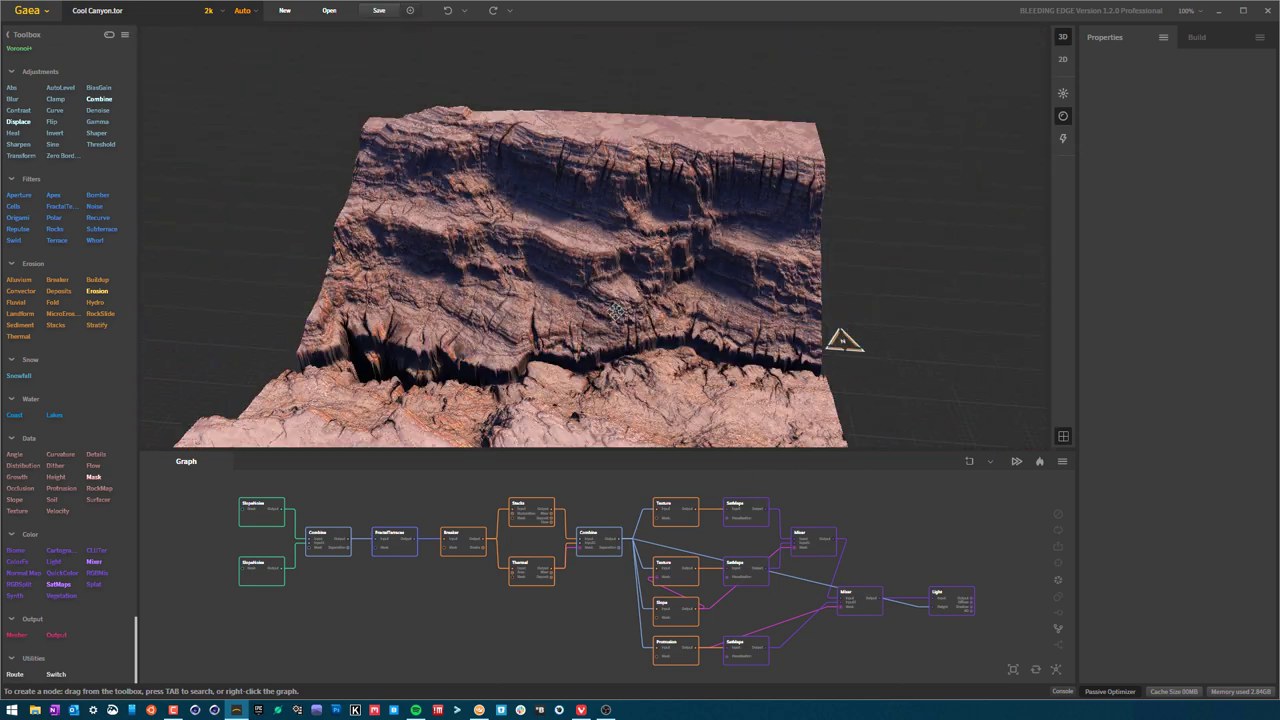
pyautogui.moveTo(757, 366); pyautogui.dragTo(936, 204)
pyautogui.moveTo(719, 242); pyautogui.dragTo(725, 215)
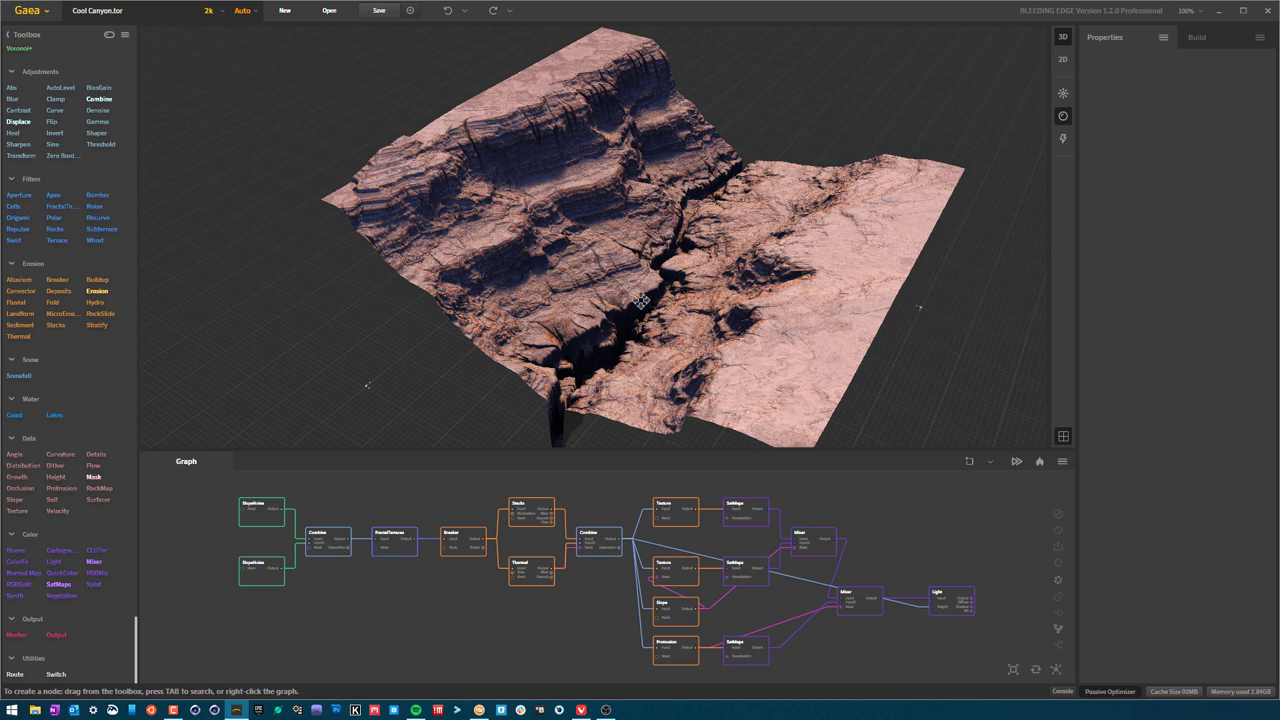
pyautogui.moveTo(582, 364); pyautogui.dragTo(584, 293)
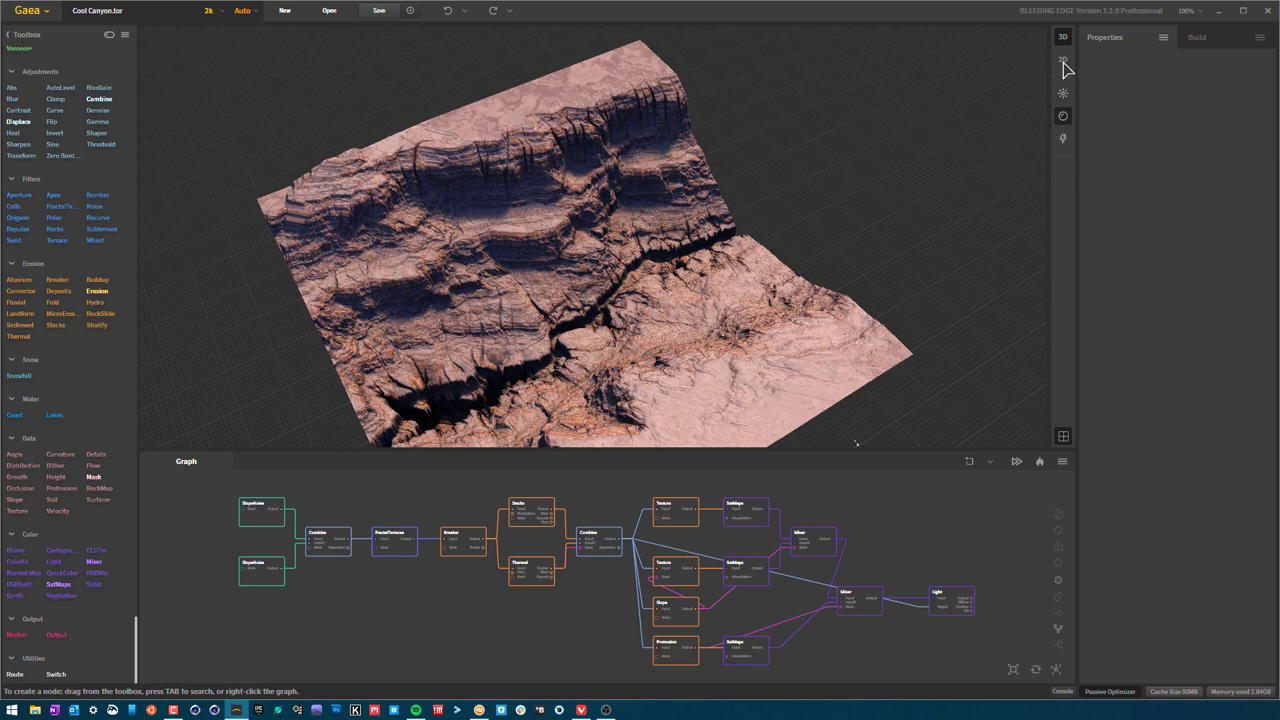
# - Enable water in the viewport's environment settings and set the water level to about 1,124 m
pyautogui.click(1063, 97)
pyautogui.scroll(-3, 981, 352)
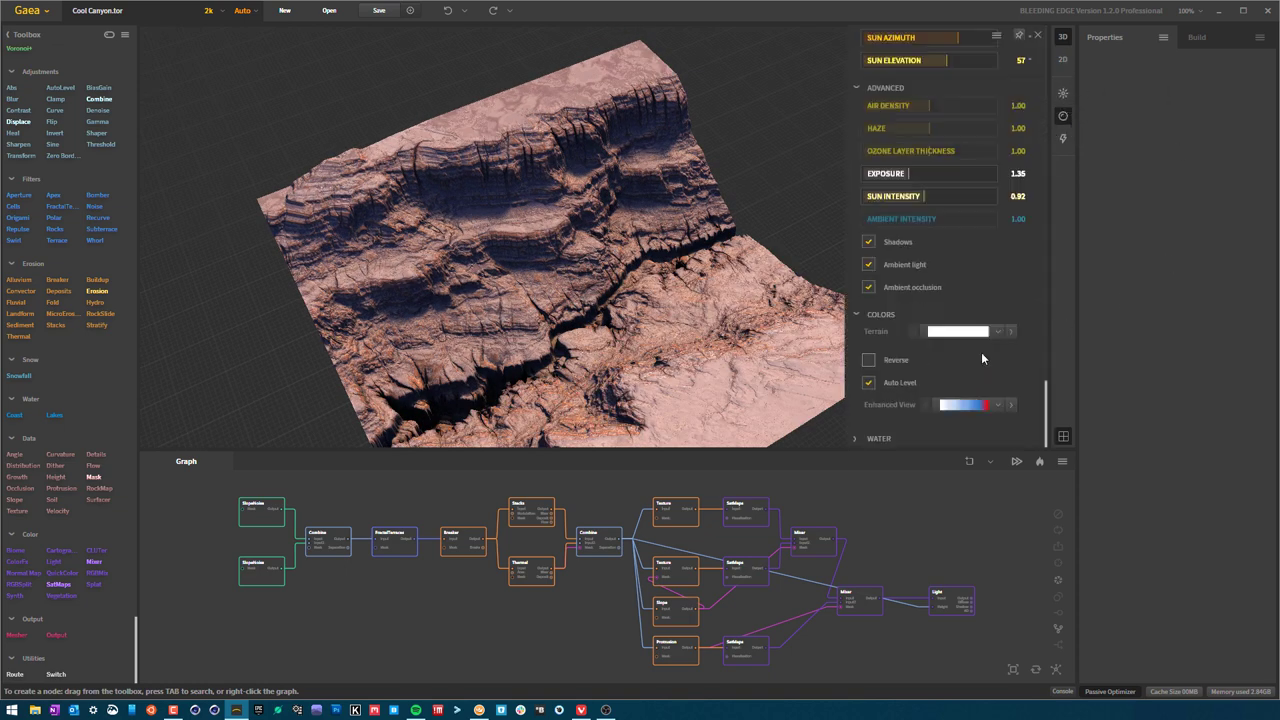
pyautogui.click(858, 438)
pyautogui.scroll(-1, 964, 414)
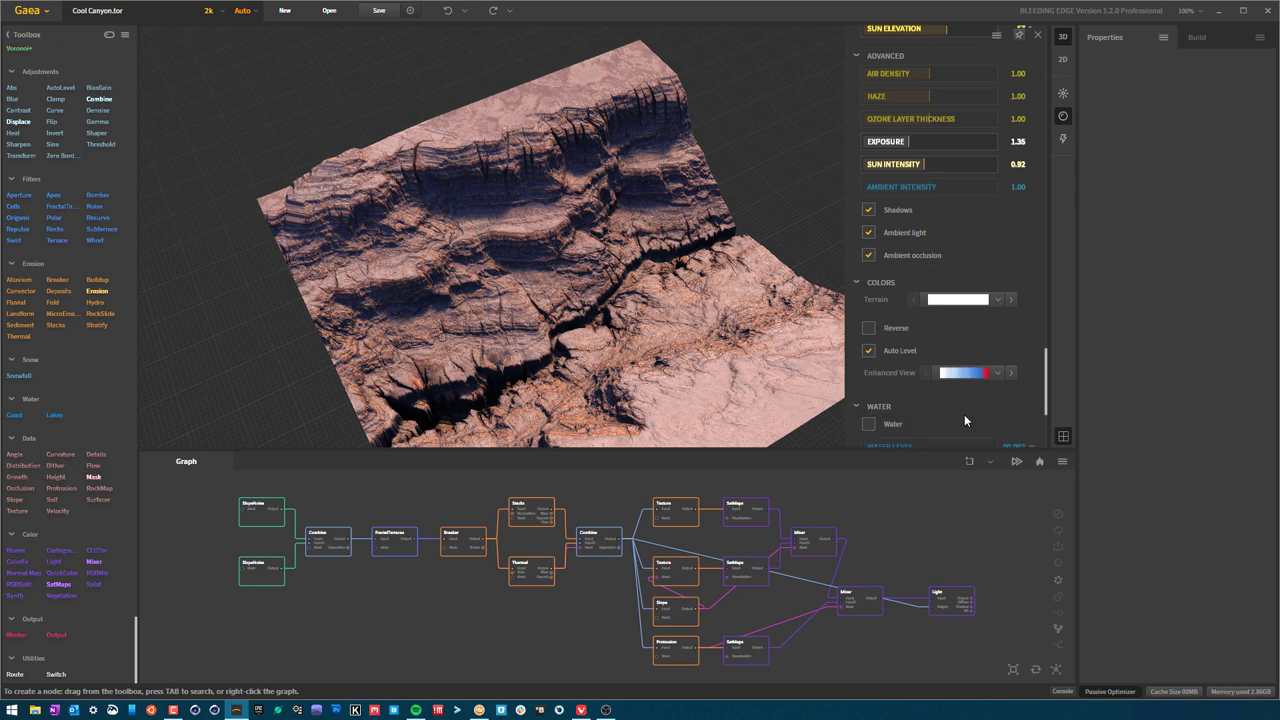
pyautogui.click(868, 411)
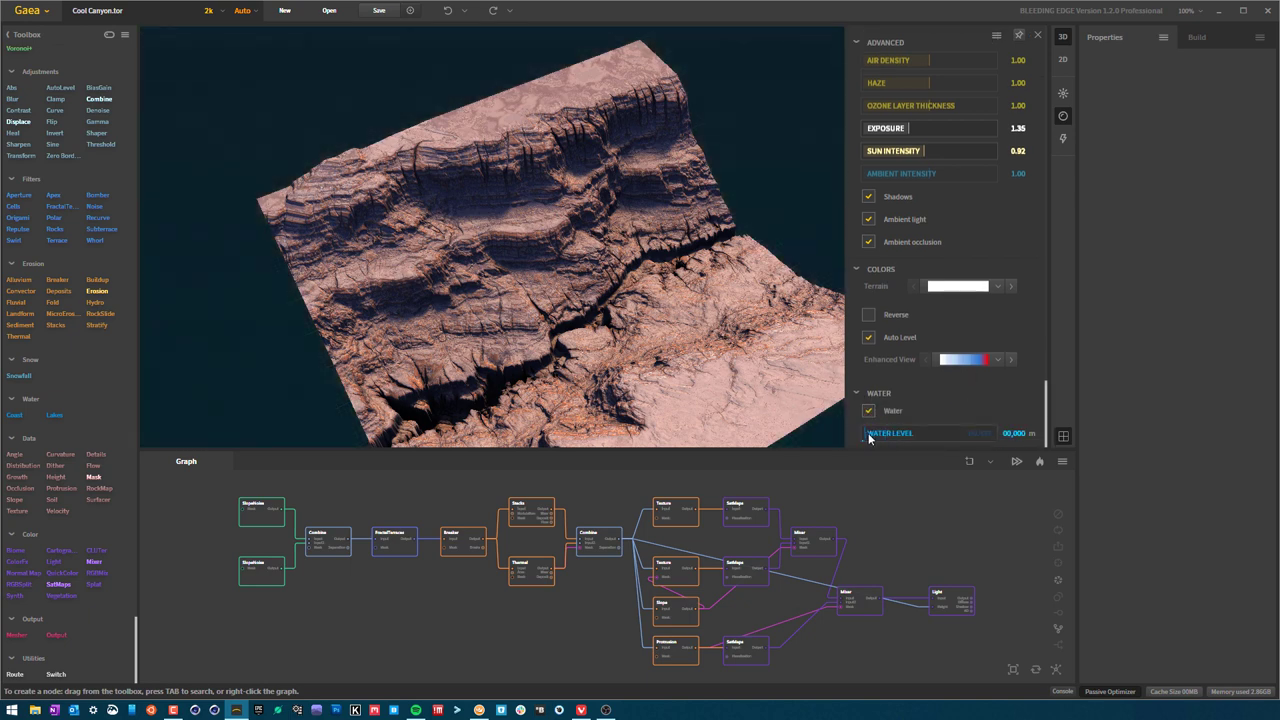
pyautogui.moveTo(877, 439); pyautogui.dragTo(929, 437)
# - Check how the water fills the canyon and raise the water level to about 1,321 m
pyautogui.moveTo(676, 282); pyautogui.dragTo(685, 293)
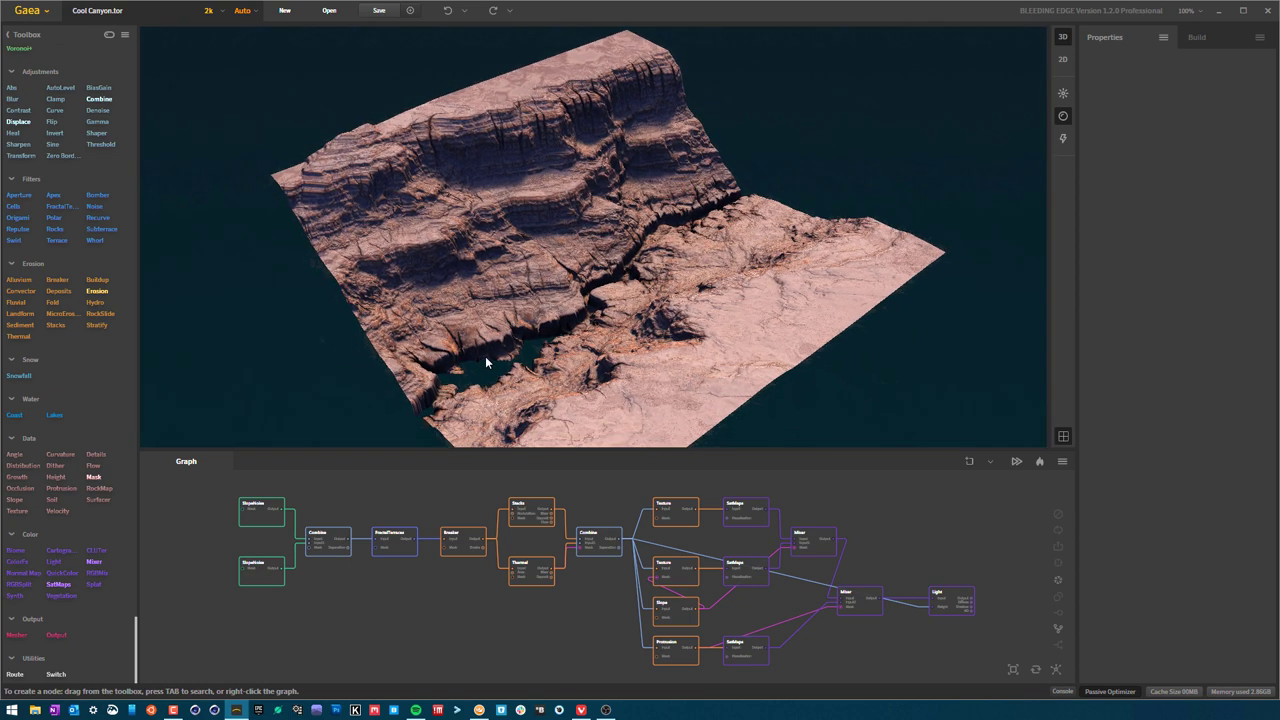
pyautogui.moveTo(485, 356); pyautogui.dragTo(652, 338)
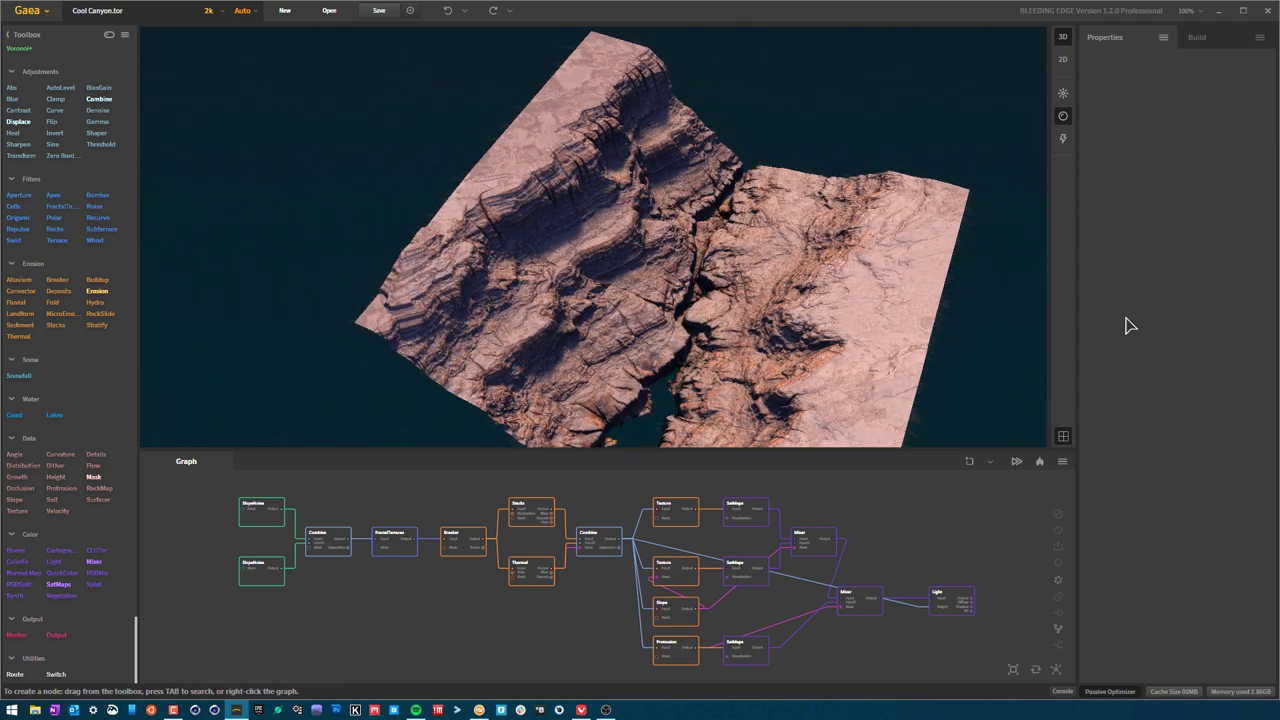
pyautogui.click(1064, 116)
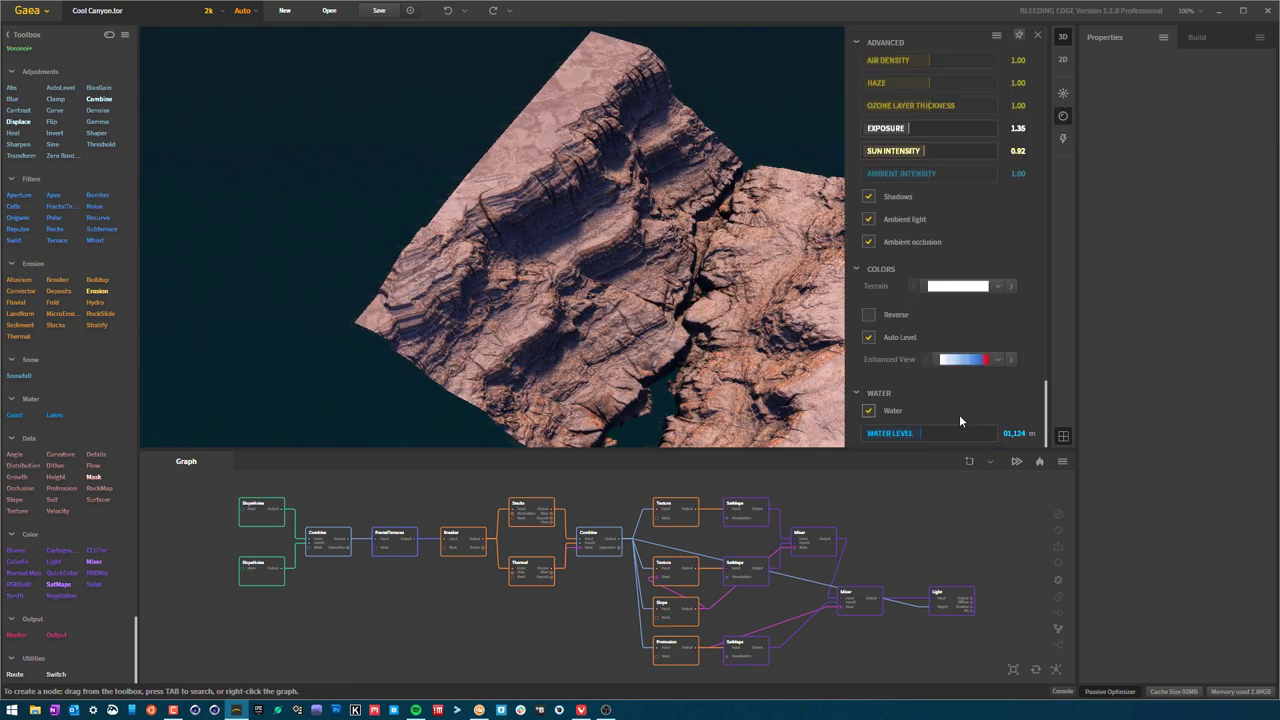
pyautogui.moveTo(948, 431)
pyautogui.mouseDown()
pyautogui.moveTo(960, 432)
pyautogui.moveTo(943, 433)
pyautogui.mouseUp()
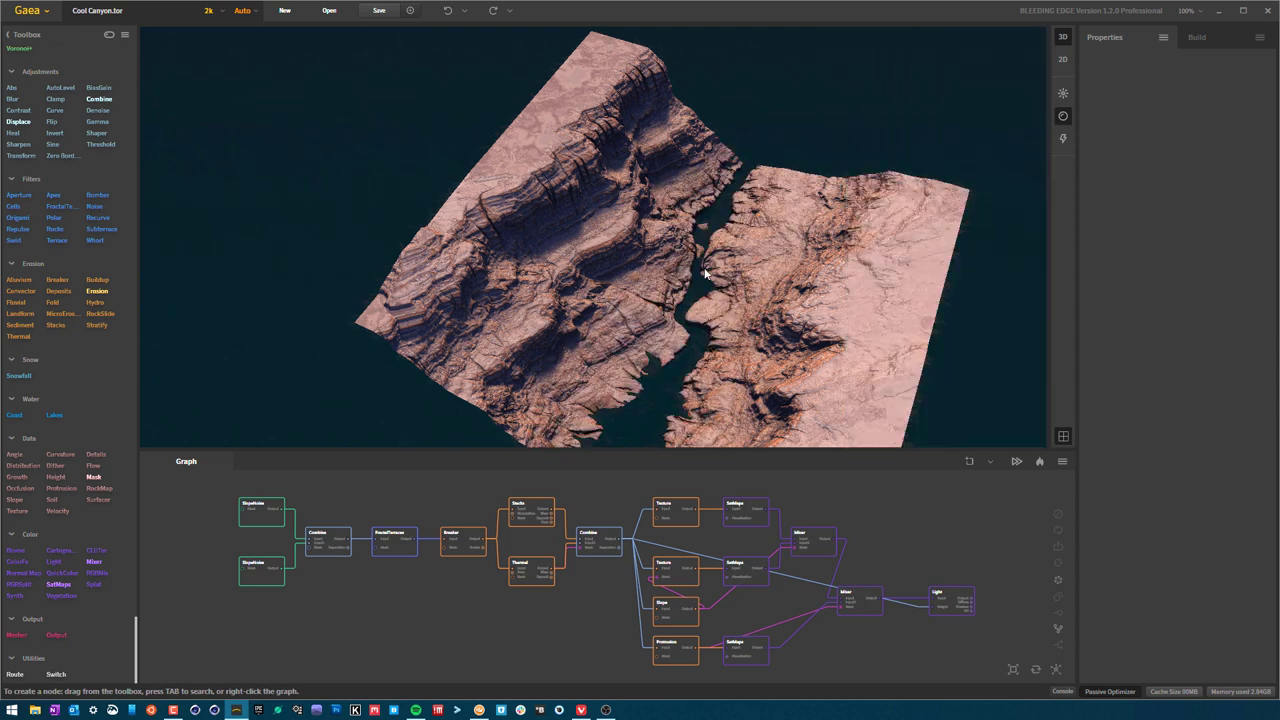
# - Examine the flooded canyon, including the shoreline and the submerged rock up close
pyautogui.moveTo(699, 279); pyautogui.dragTo(691, 306)
pyautogui.moveTo(575, 358); pyautogui.dragTo(656, 255)
pyautogui.scroll(4, 731, 289)
pyautogui.moveTo(731, 289); pyautogui.dragTo(757, 258)
pyautogui.scroll(3, 721, 289)
pyautogui.scroll(-3, 717, 247)
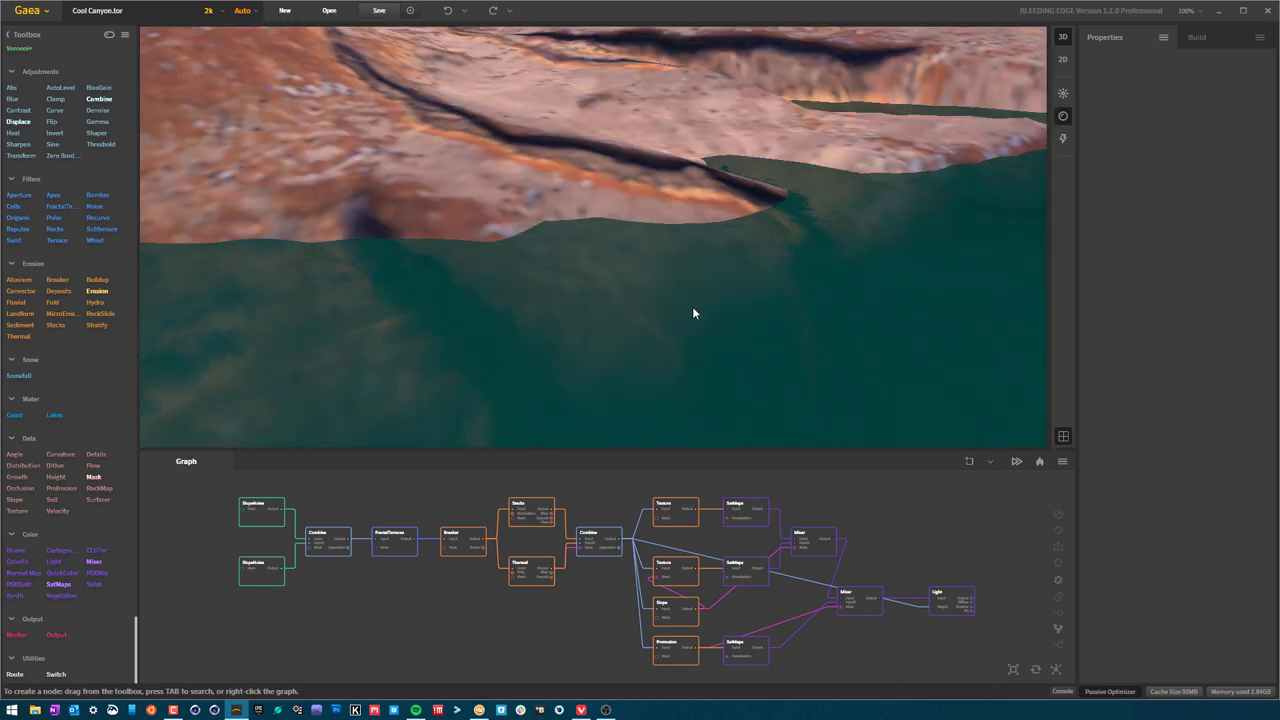
pyautogui.scroll(-5, 697, 305)
pyautogui.scroll(-5, 696, 299)
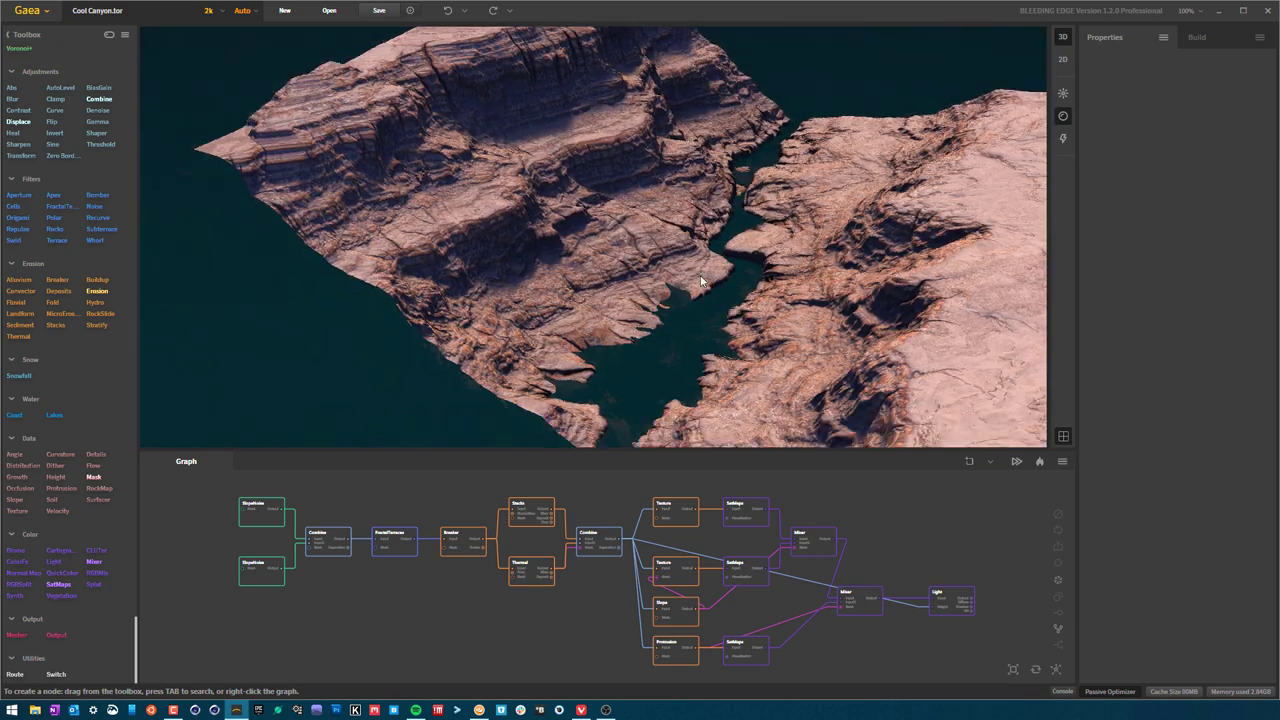
# - Create a new terrain project with the default Mountain, Displace and Erosion nodes
pyautogui.click(27, 14)
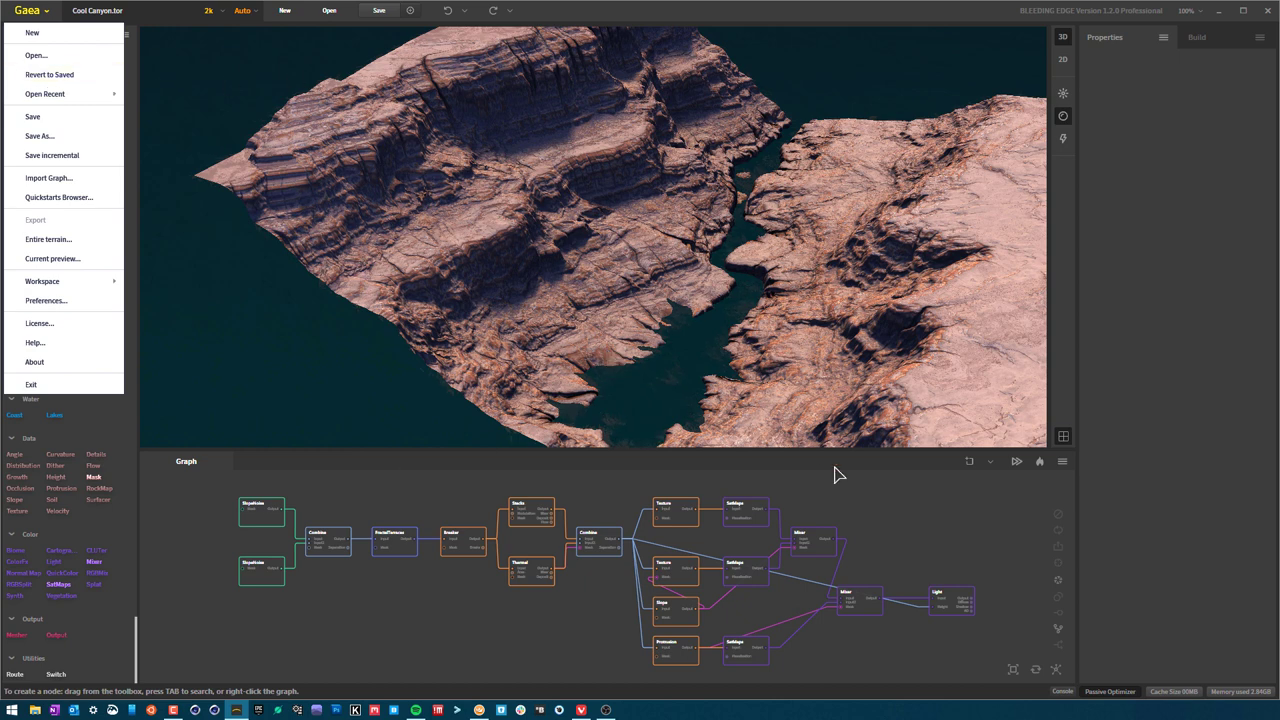
pyautogui.click(40, 33)
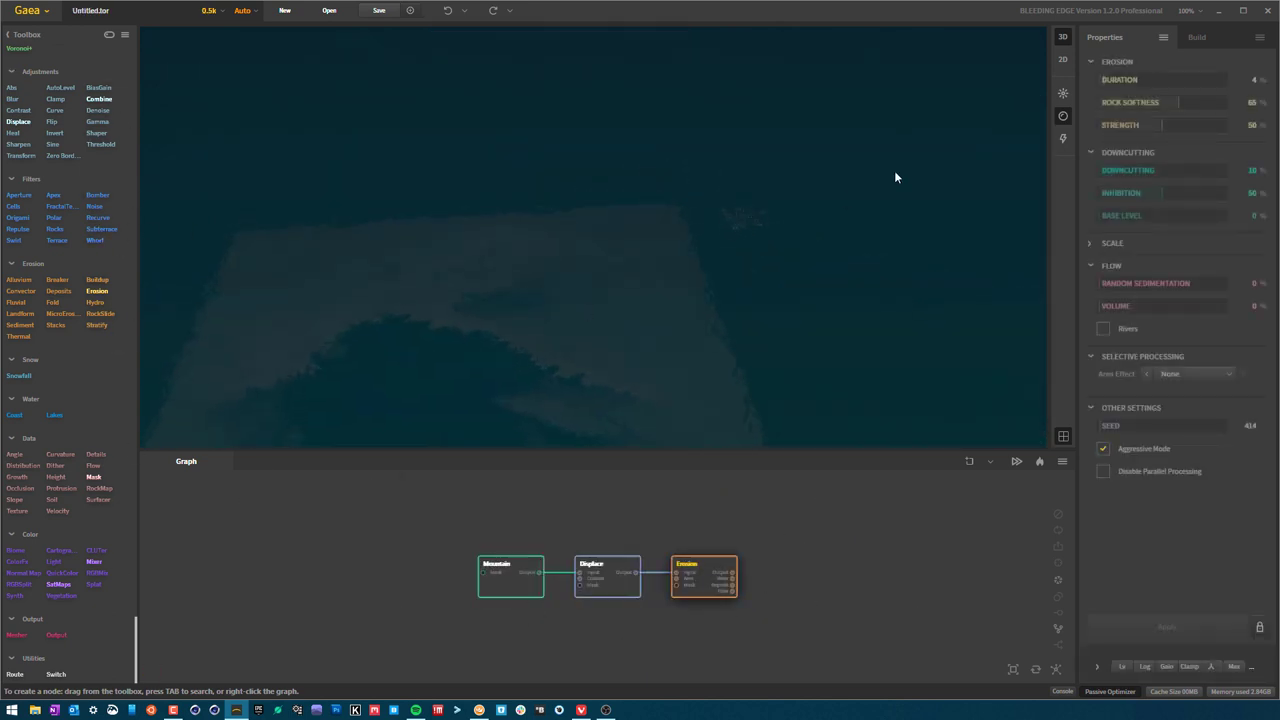
pyautogui.moveTo(633, 312)
pyautogui.mouseDown()
pyautogui.moveTo(682, 371)
pyautogui.moveTo(634, 222)
pyautogui.moveTo(650, 239)
pyautogui.moveTo(602, 189)
pyautogui.mouseUp()
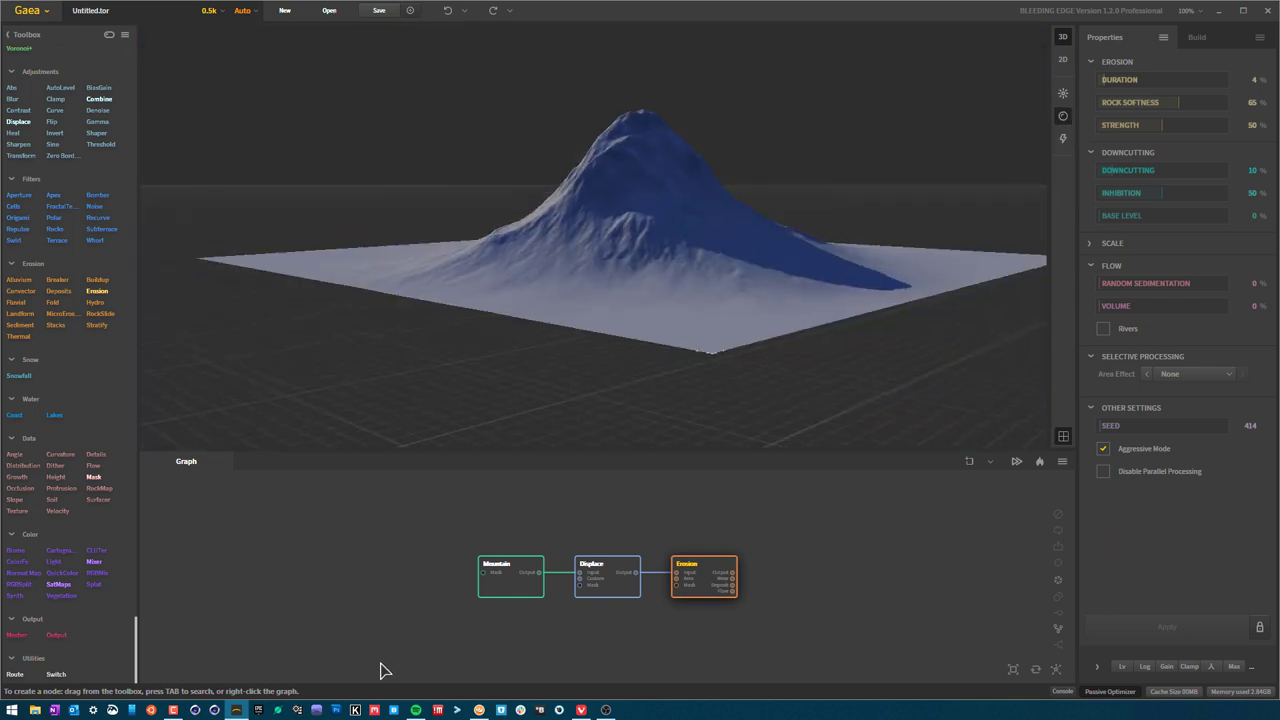
pyautogui.moveTo(382, 668); pyautogui.dragTo(835, 588)
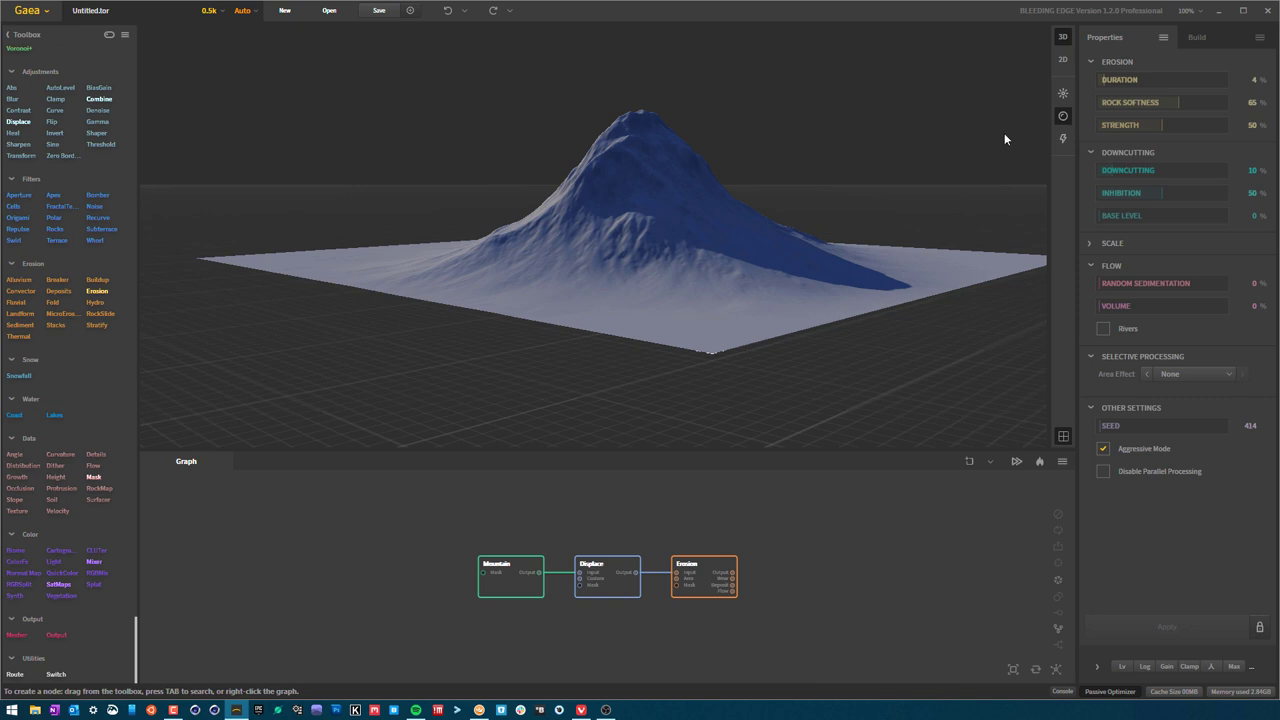
# - Check the new project's light and water settings and view the default mountain from all sides
pyautogui.click(1063, 114)
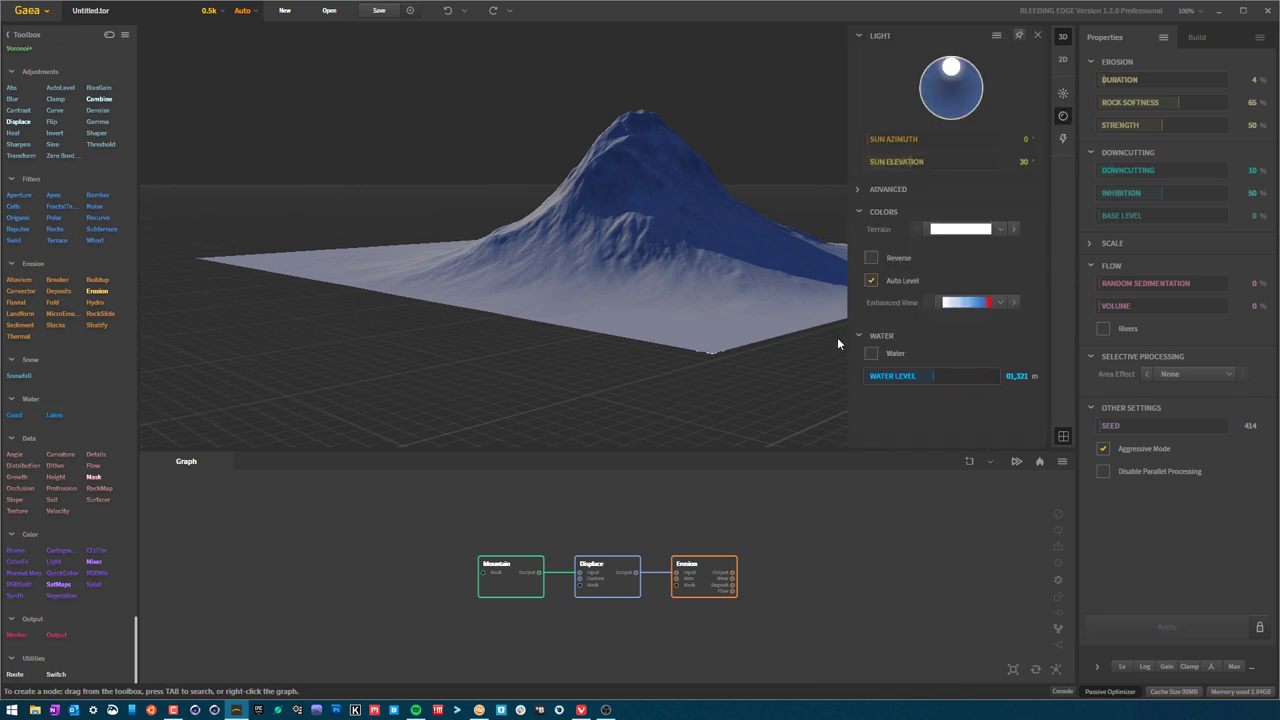
pyautogui.moveTo(801, 320); pyautogui.dragTo(573, 200)
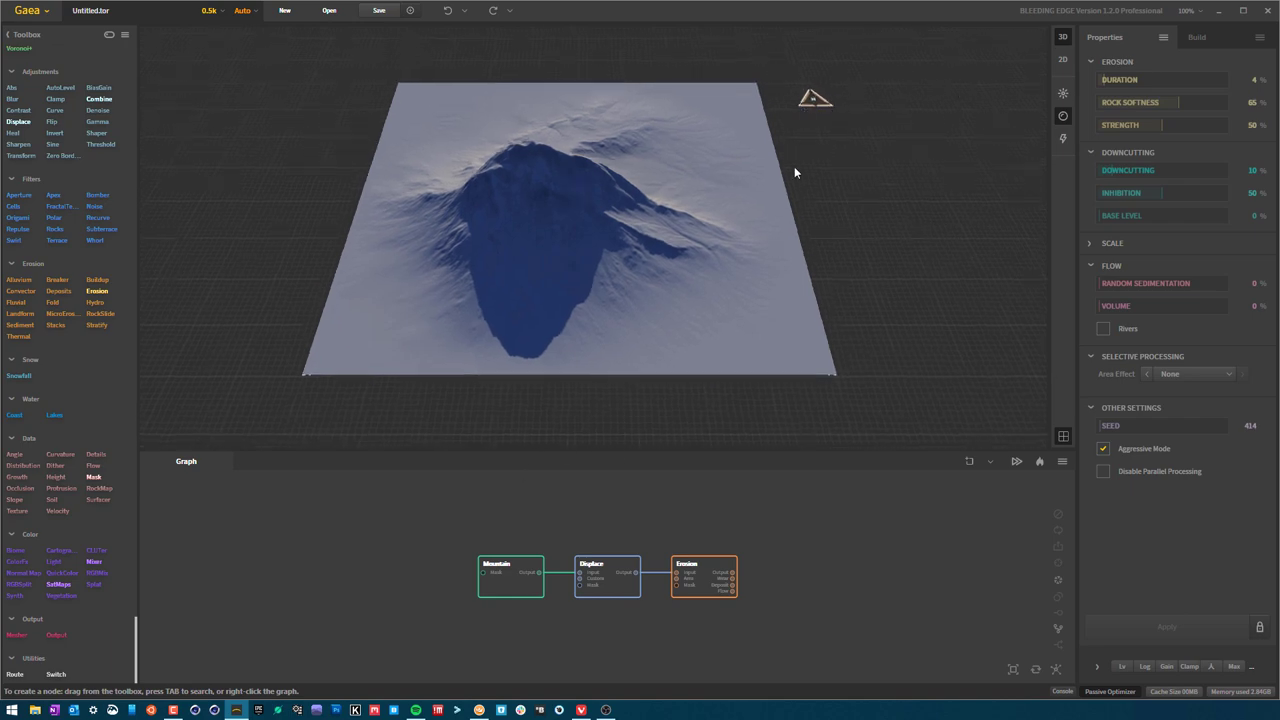
pyautogui.moveTo(792, 168); pyautogui.dragTo(791, 106)
pyautogui.moveTo(841, 72); pyautogui.dragTo(843, 184)
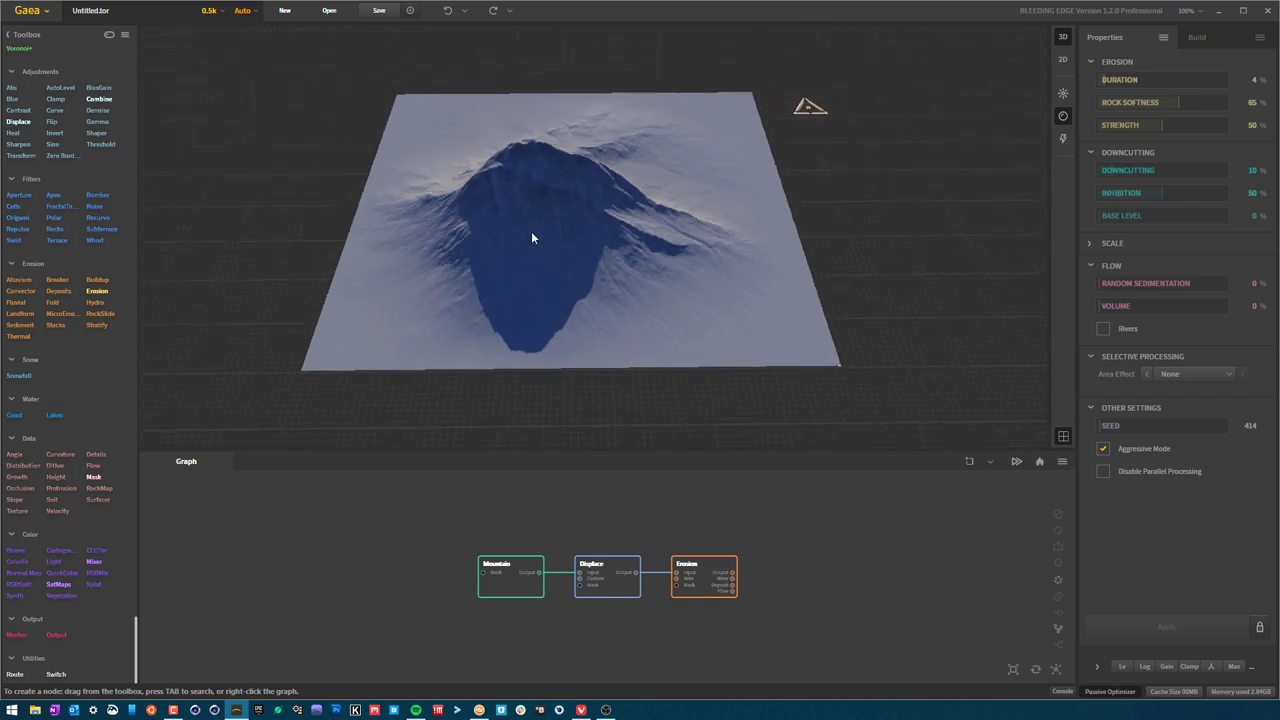
pyautogui.moveTo(534, 219)
pyautogui.mouseDown()
pyautogui.moveTo(586, 284)
pyautogui.moveTo(590, 322)
pyautogui.moveTo(598, 298)
pyautogui.moveTo(671, 246)
pyautogui.moveTo(591, 269)
pyautogui.moveTo(550, 214)
pyautogui.moveTo(529, 243)
pyautogui.mouseUp()
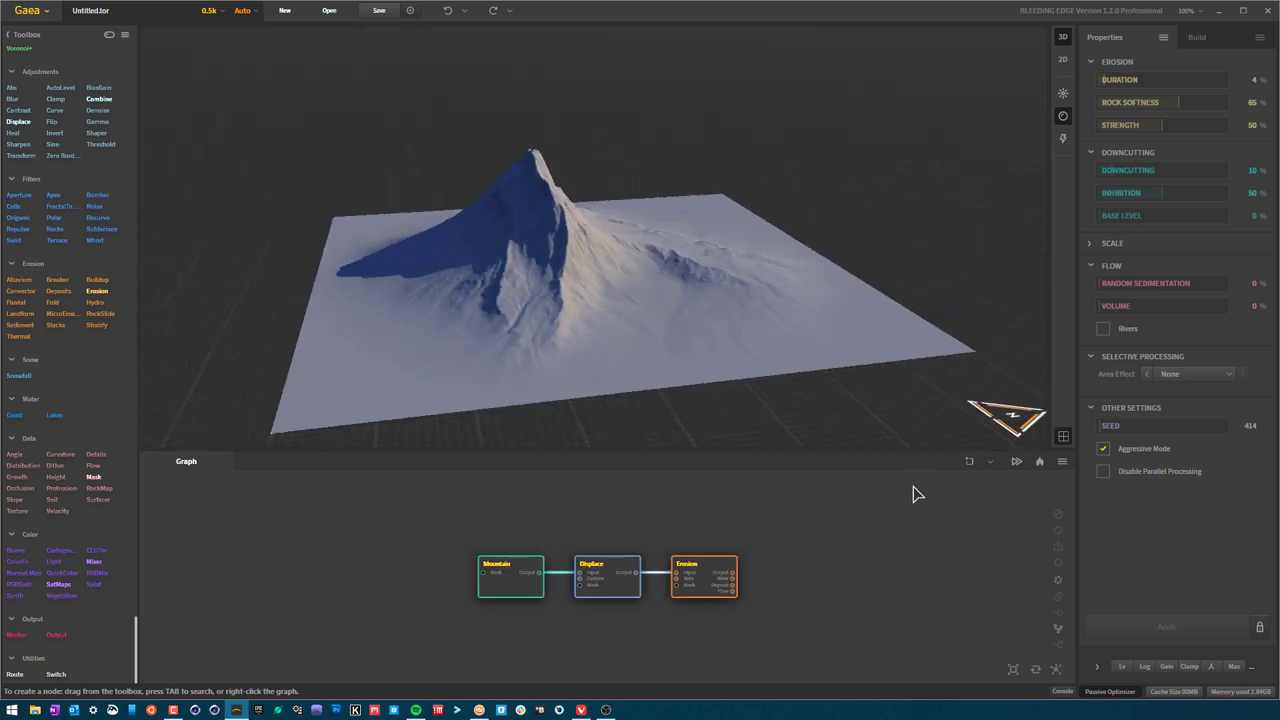
pyautogui.moveTo(416, 644); pyautogui.dragTo(766, 497)
pyautogui.click(740, 614)
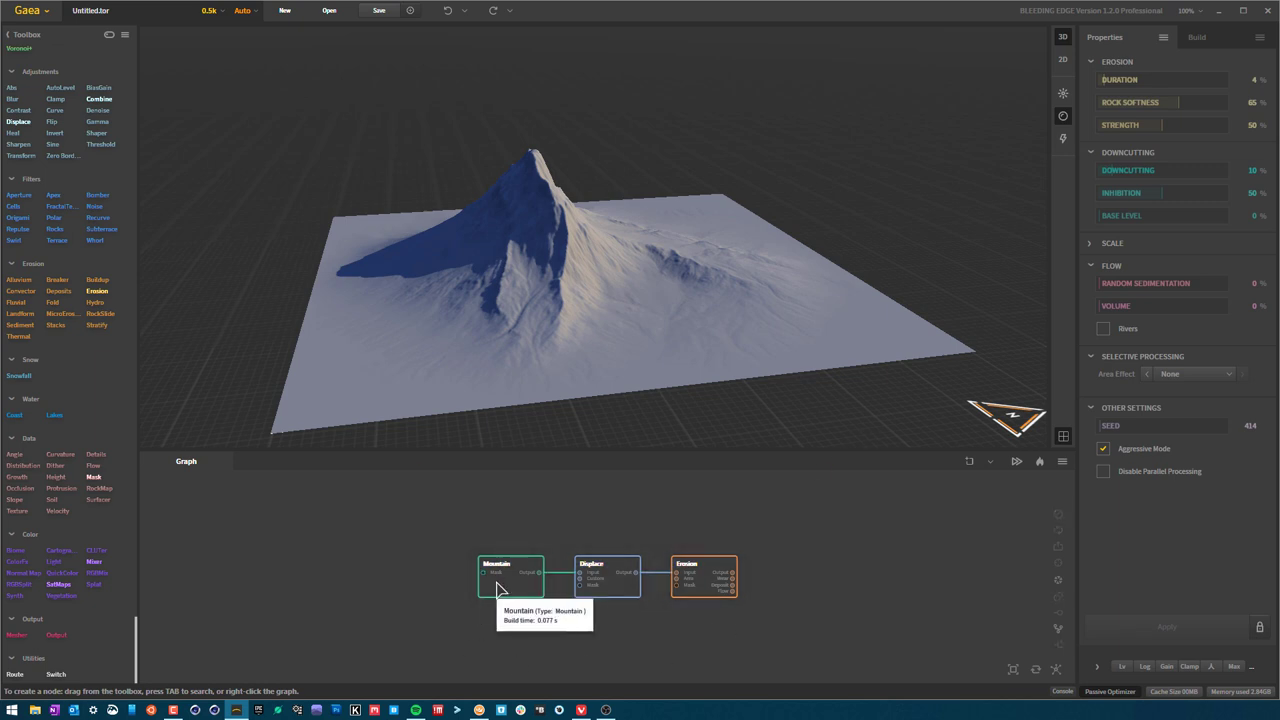
# - Preview the output of the Mountain, Displace and Erosion nodes one after another
pyautogui.click(490, 585)
pyautogui.moveTo(594, 394); pyautogui.dragTo(479, 279)
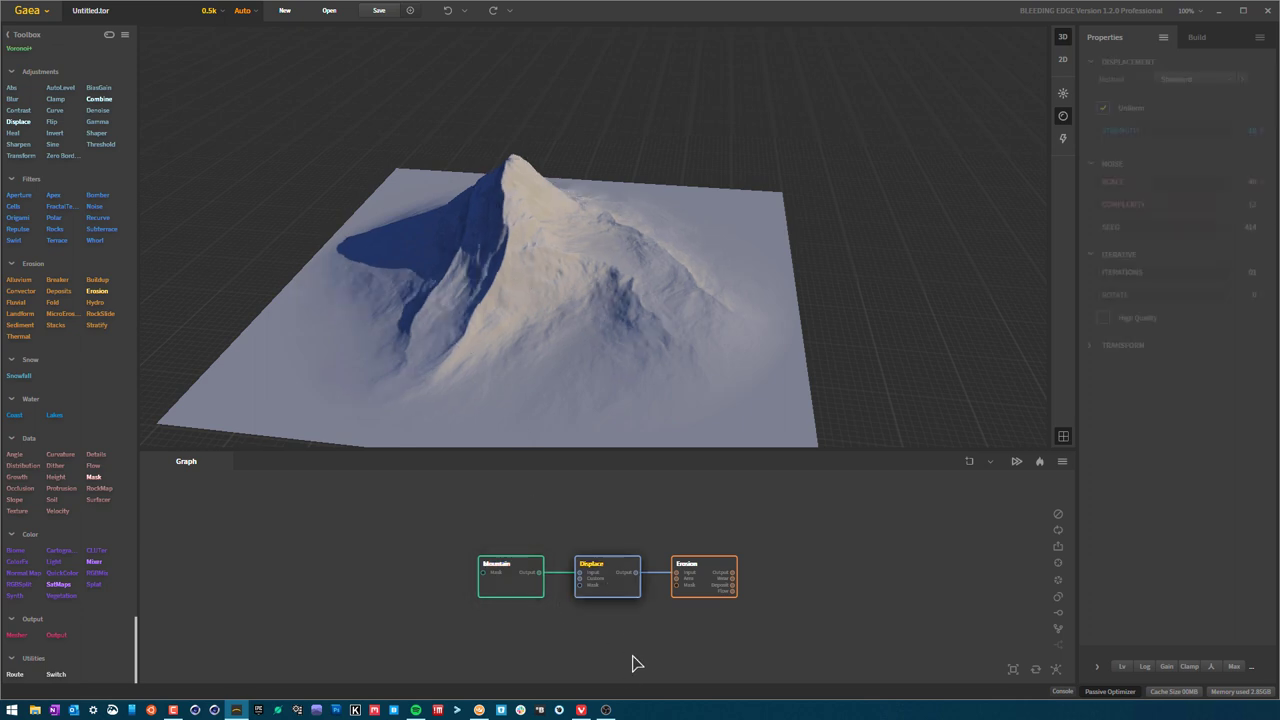
pyautogui.click(607, 578)
pyautogui.moveTo(580, 309); pyautogui.dragTo(643, 227)
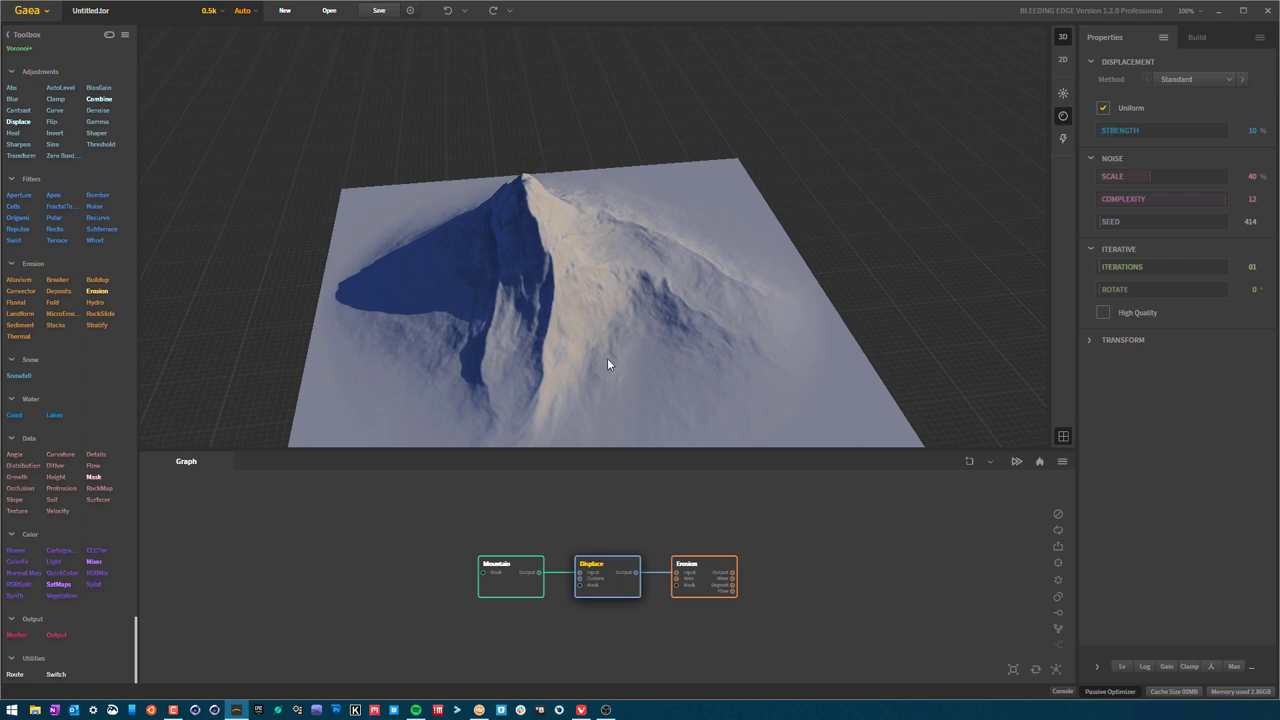
pyautogui.click(704, 576)
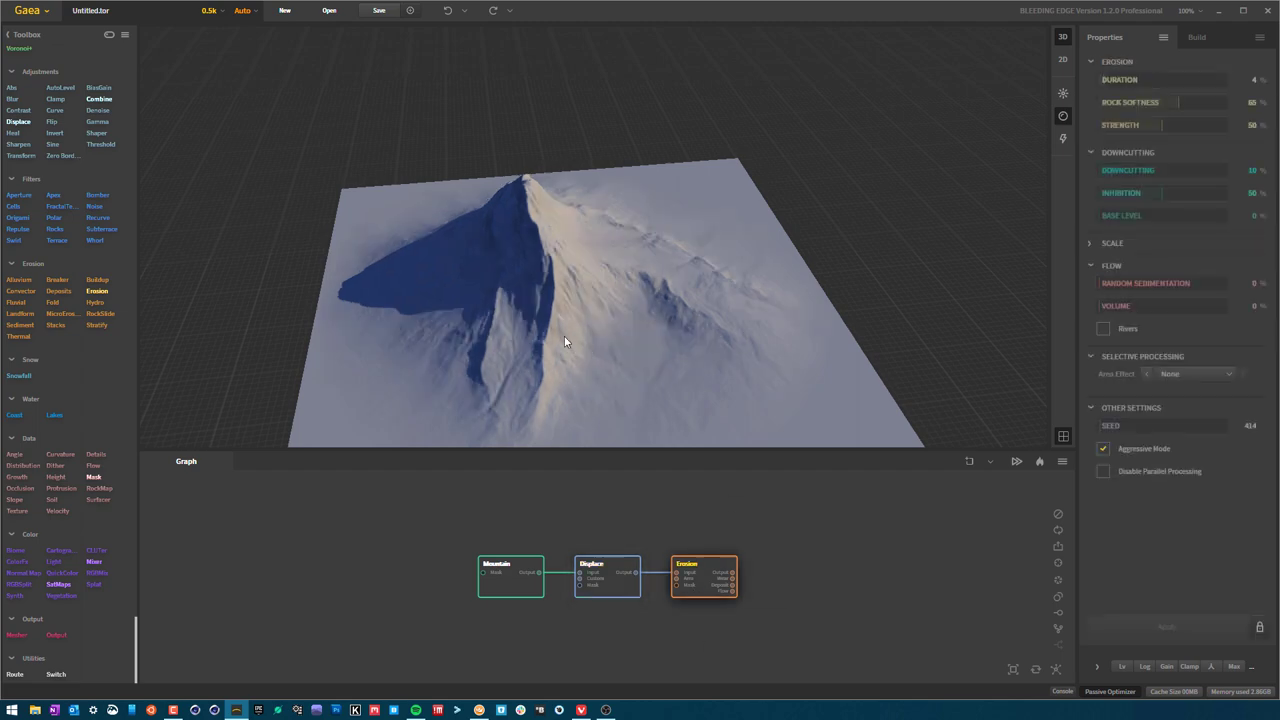
pyautogui.moveTo(543, 334); pyautogui.dragTo(466, 258)
pyautogui.scroll(2, 543, 170)
# - Delete the Mountain, Displace and Erosion nodes so the graph is empty
pyautogui.moveTo(543, 171); pyautogui.dragTo(706, 683)
pyautogui.moveTo(850, 665); pyautogui.dragTo(382, 447)
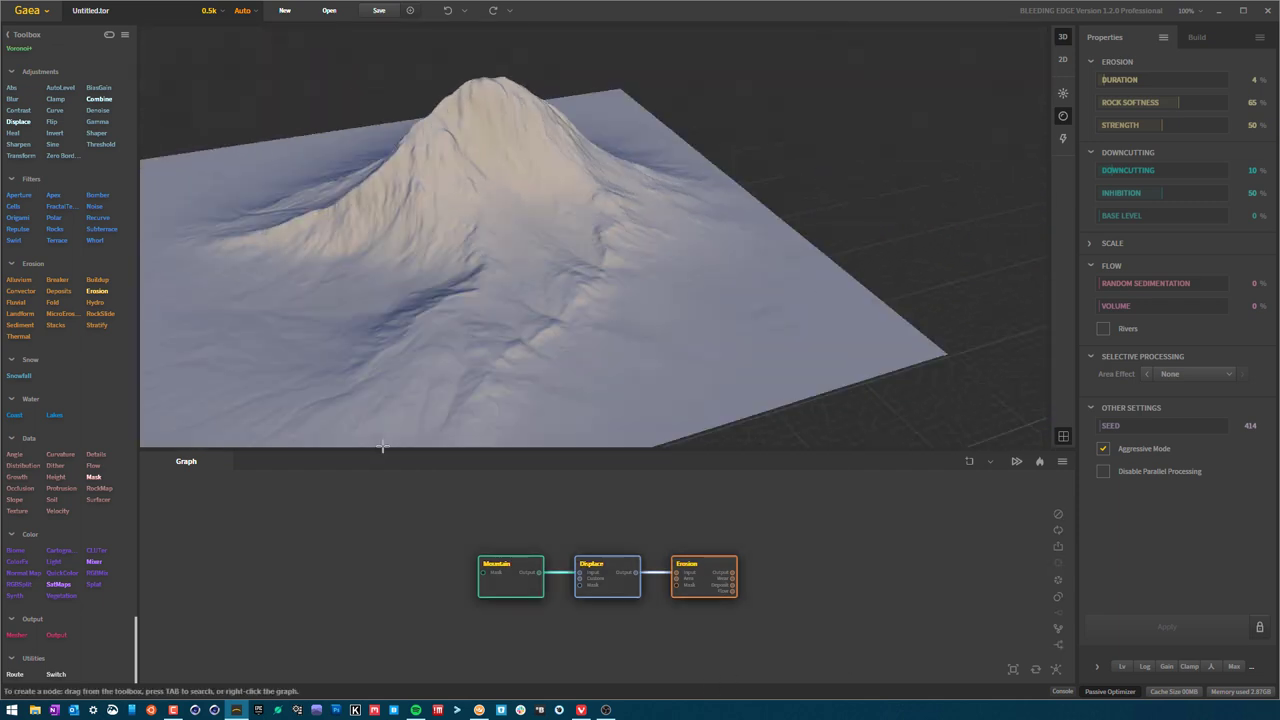
pyautogui.press('Delete')
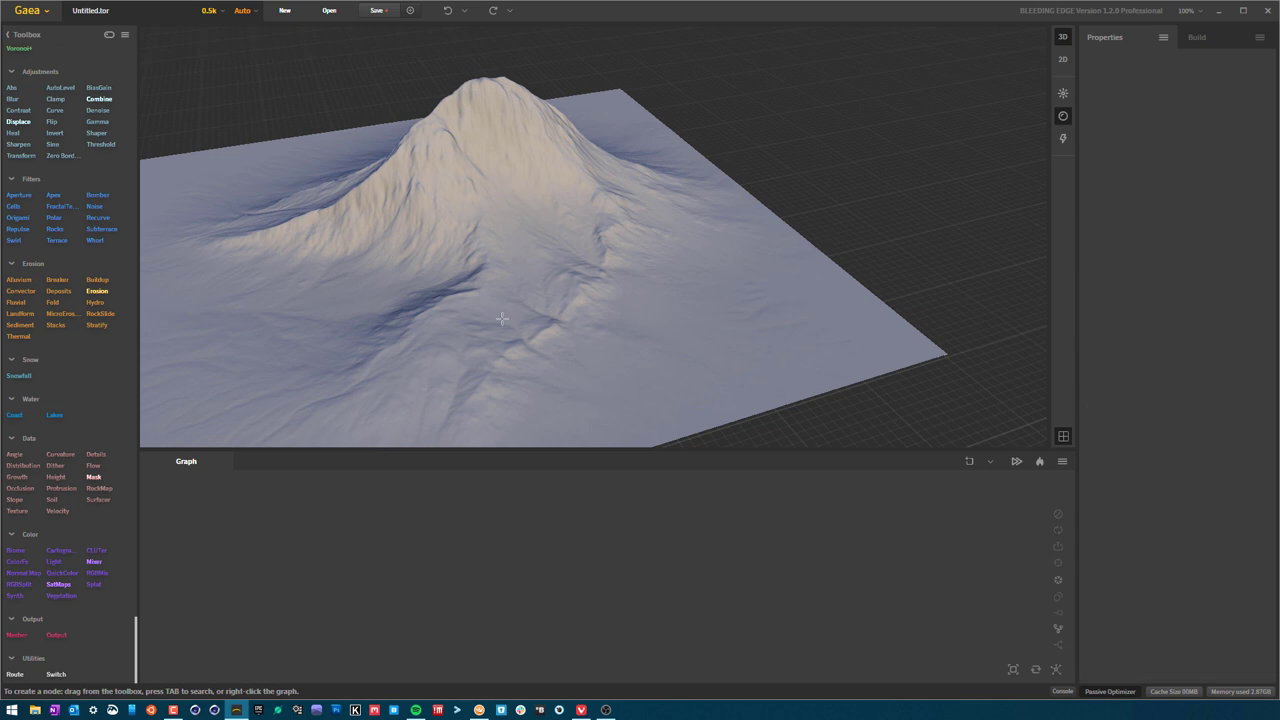
pyautogui.moveTo(540, 257); pyautogui.dragTo(440, 201)
pyautogui.moveTo(440, 201); pyautogui.dragTo(569, 224, button='middle')
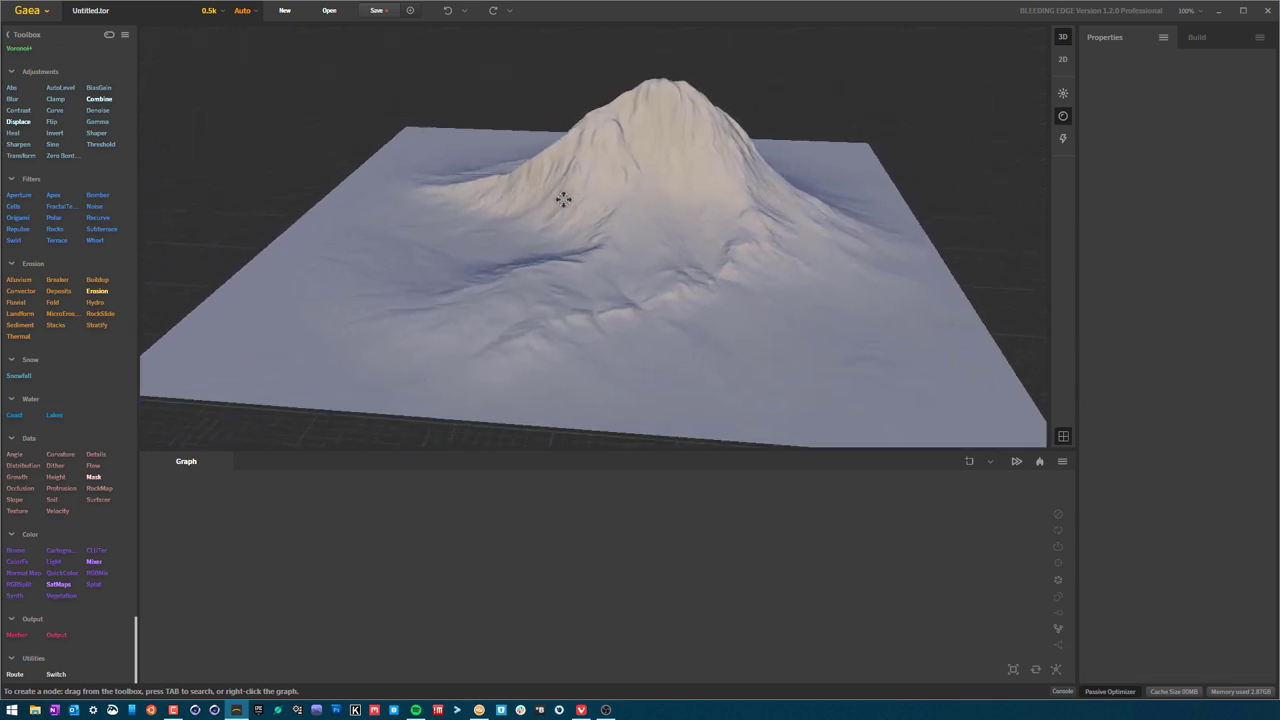
pyautogui.moveTo(563, 199); pyautogui.dragTo(631, 249)
pyautogui.rightClick(543, 574)
pyautogui.click(467, 580)
pyautogui.rightClick(461, 594)
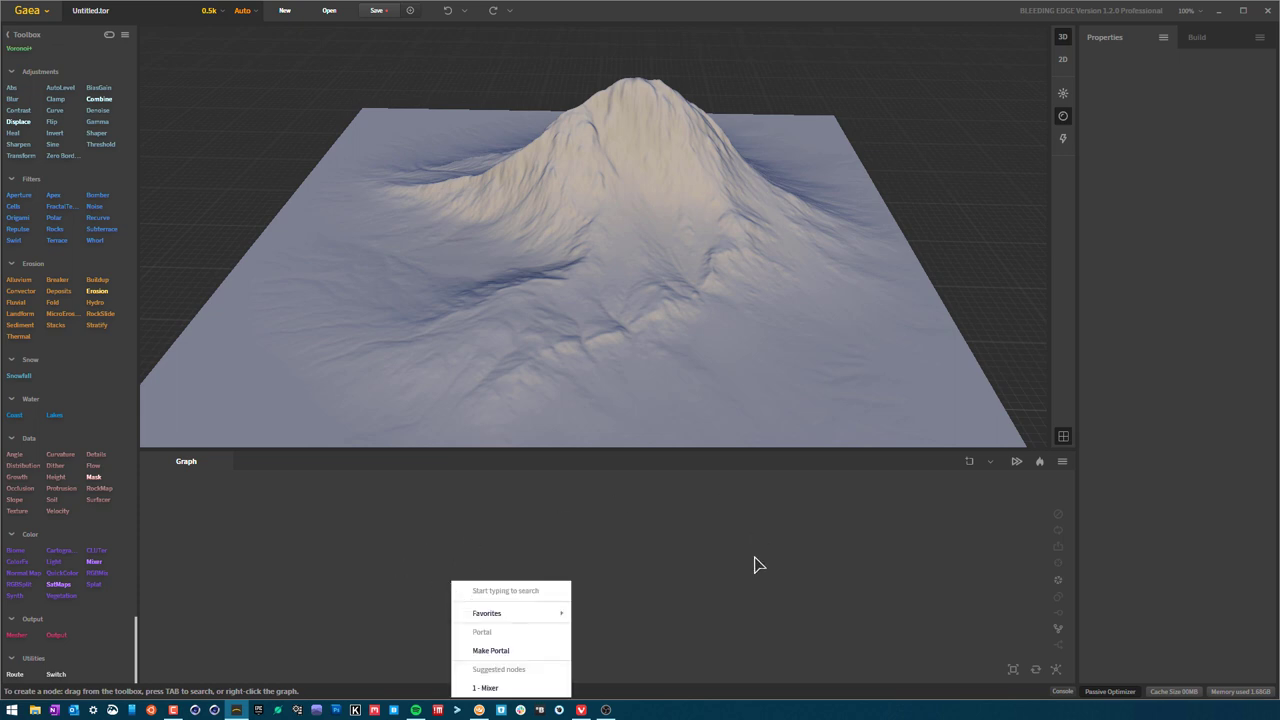
pyautogui.click(603, 292)
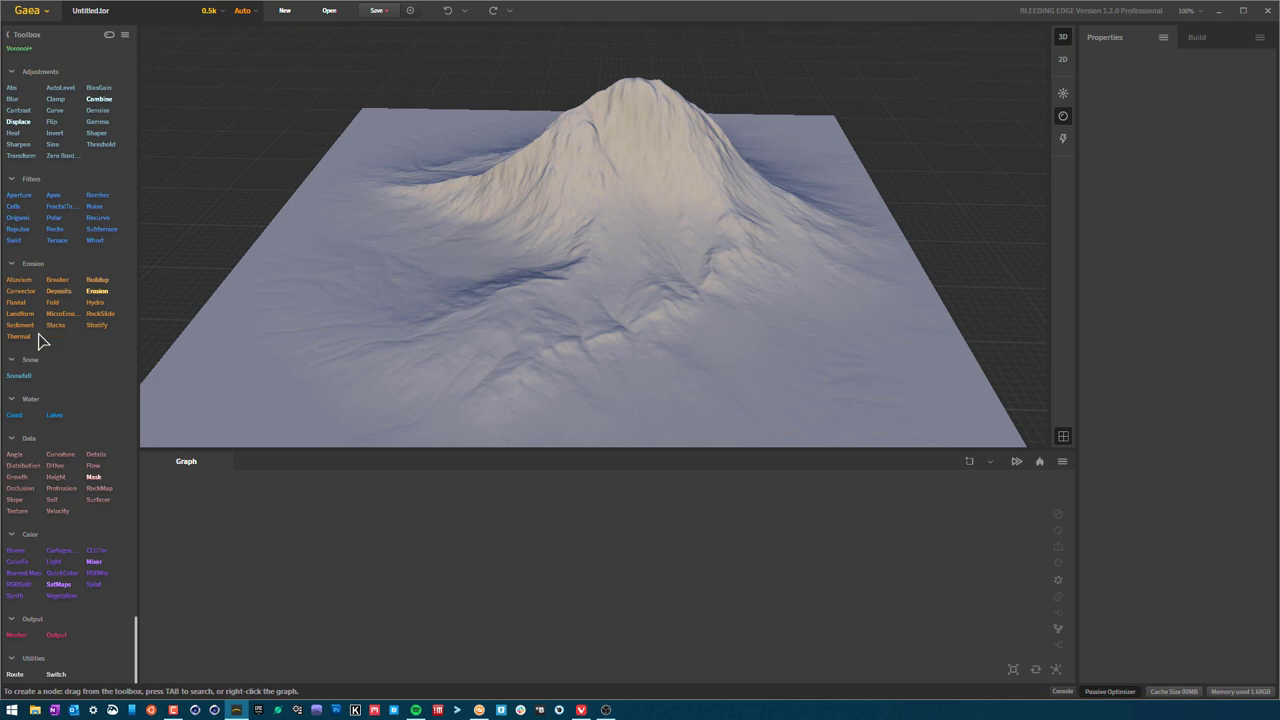
# - Add a Perlin primitive node to the empty graph and view its terrain from several sides
pyautogui.scroll(3, 67, 214)
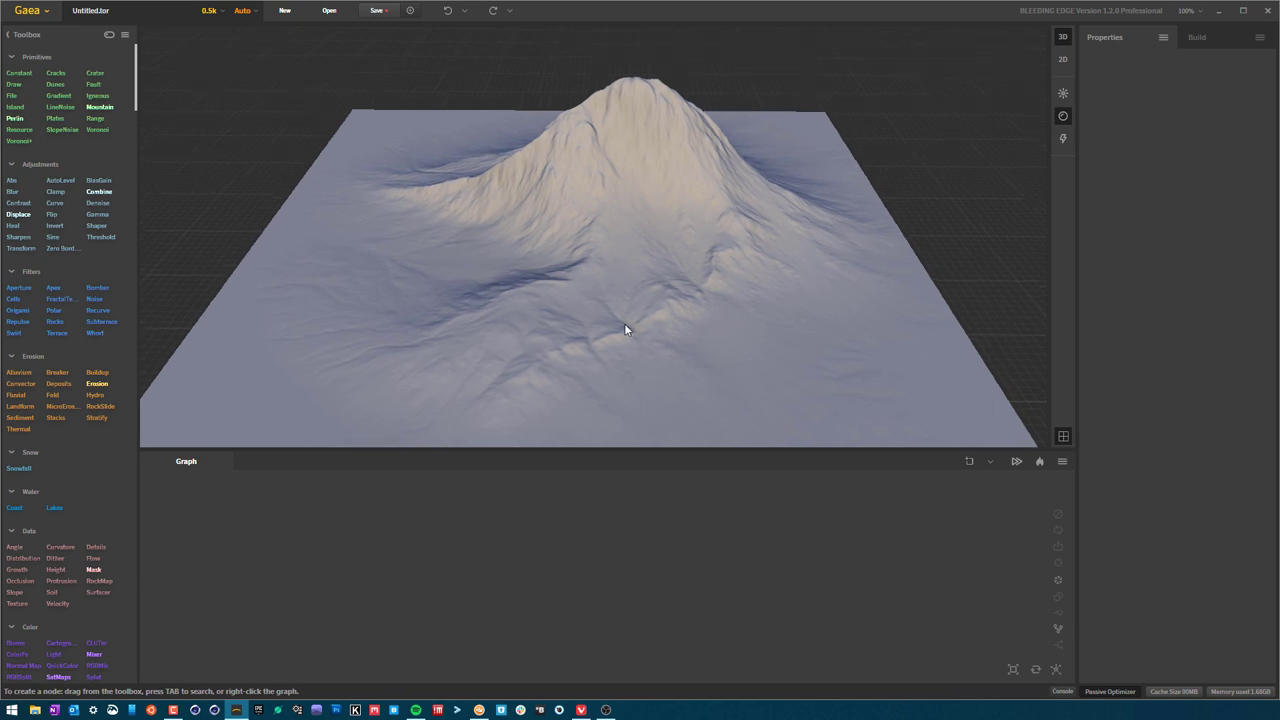
pyautogui.moveTo(15, 118); pyautogui.dragTo(340, 563)
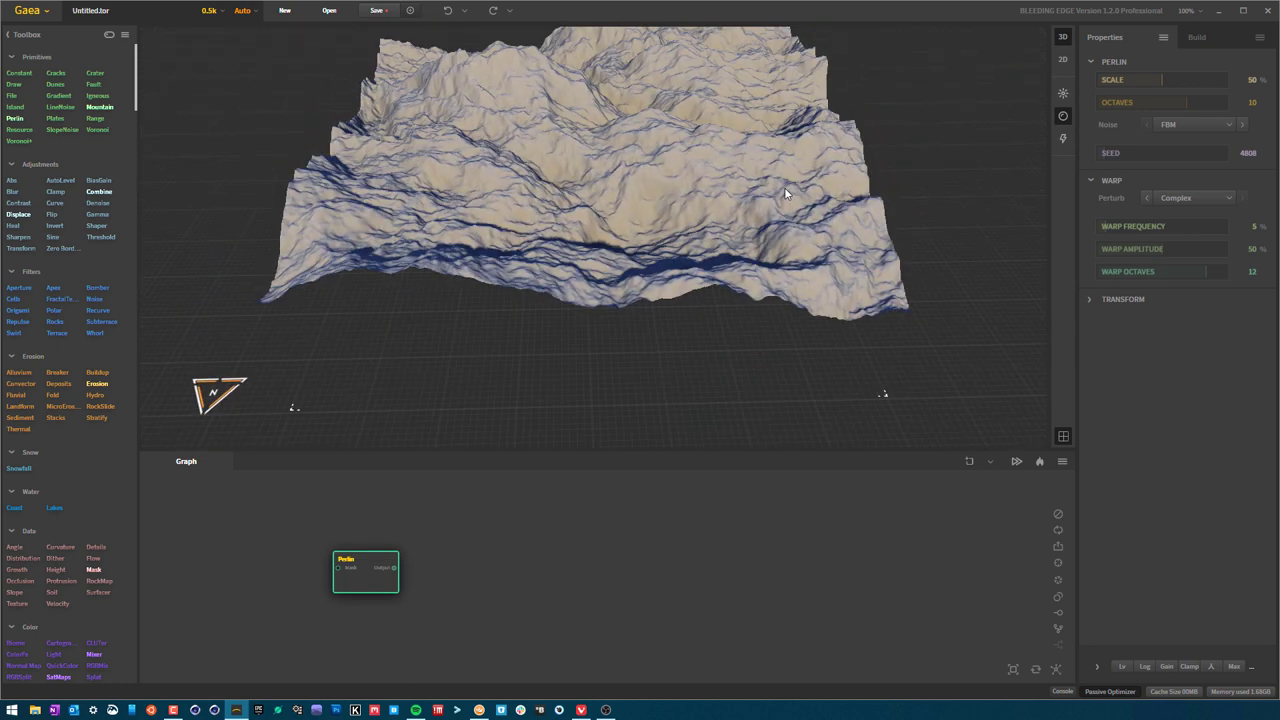
pyautogui.moveTo(659, 176); pyautogui.dragTo(574, 161)
pyautogui.scroll(3, 663, 194)
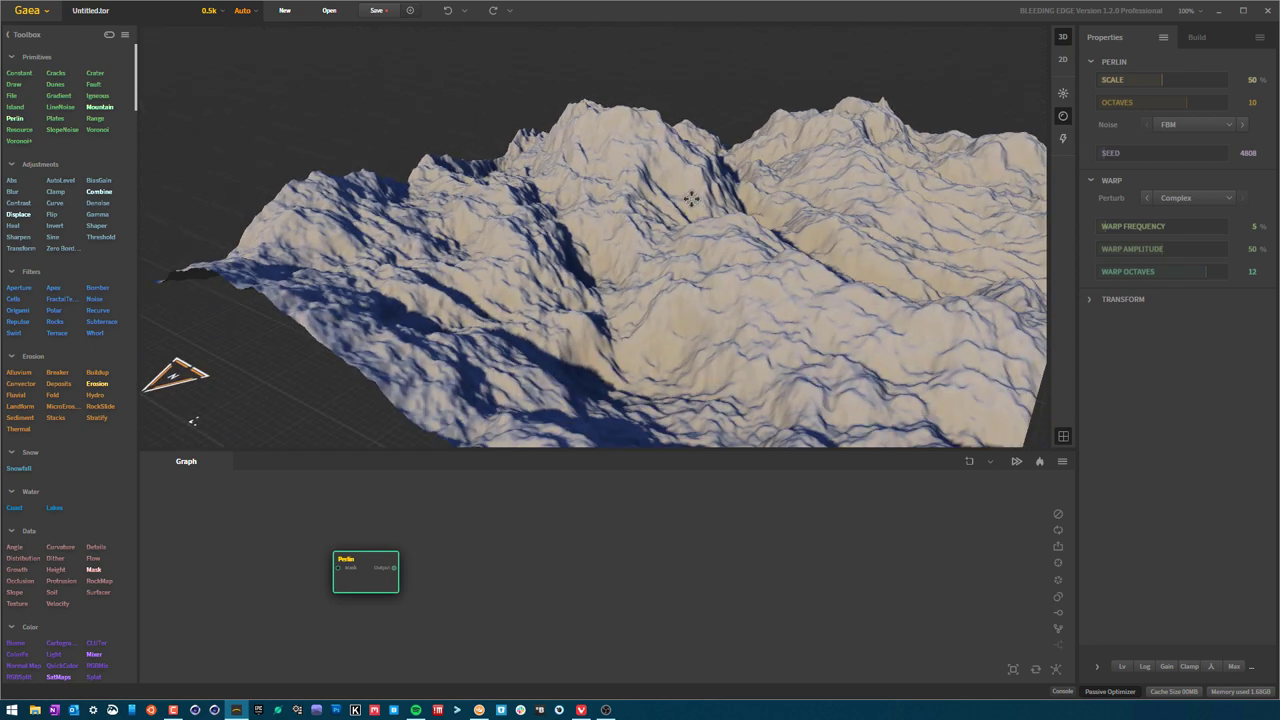
pyautogui.moveTo(361, 582); pyautogui.dragTo(341, 601)
pyautogui.moveTo(671, 274); pyautogui.dragTo(771, 259)
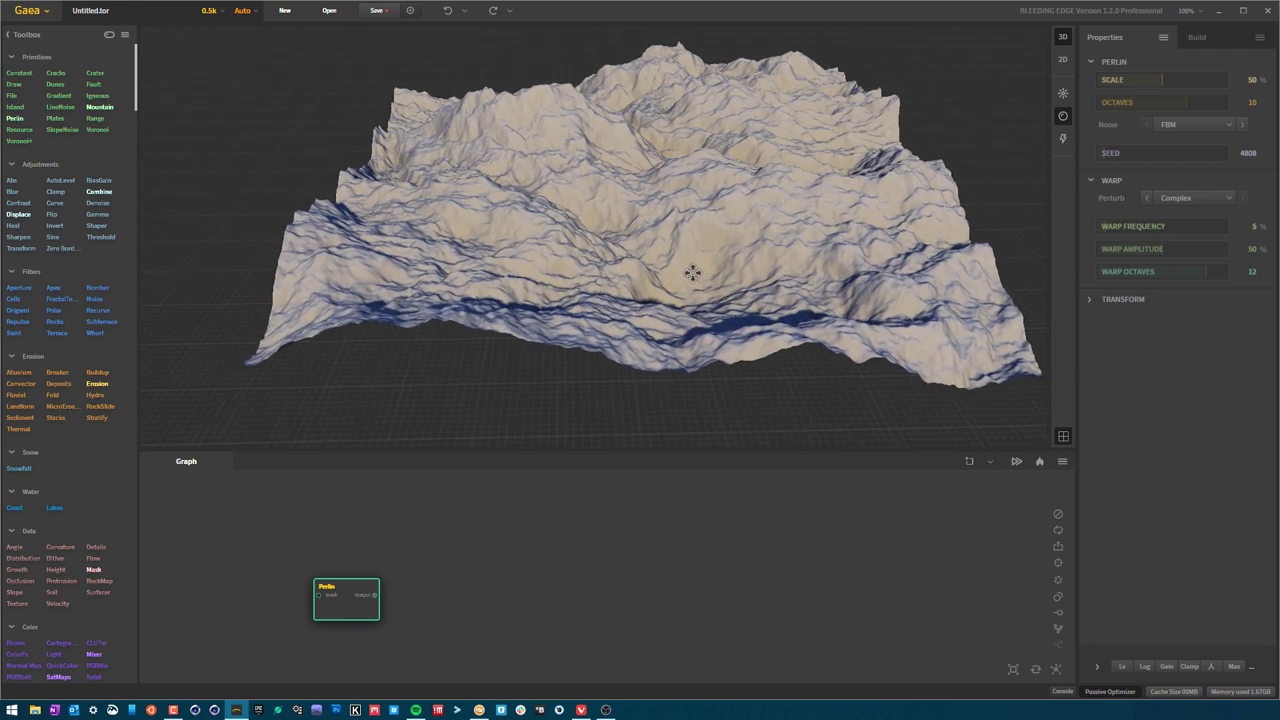
pyautogui.moveTo(726, 290); pyautogui.dragTo(644, 257)
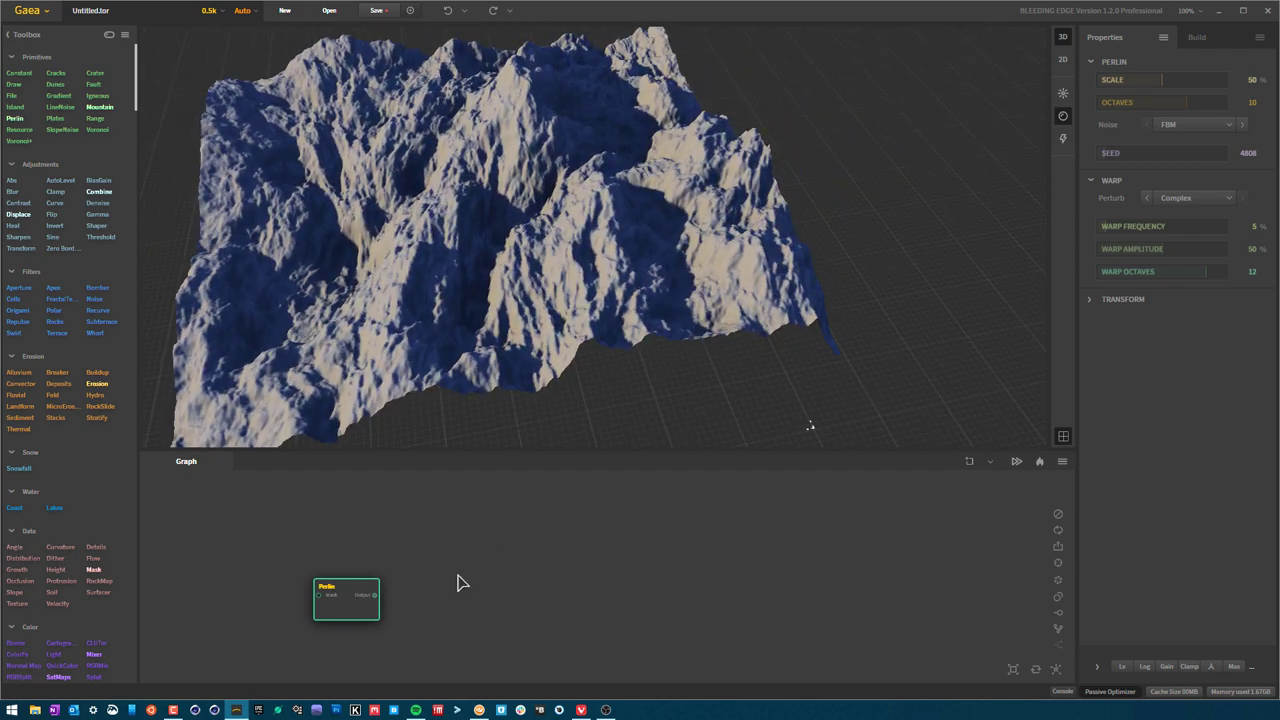
pyautogui.moveTo(350, 616); pyautogui.dragTo(322, 604)
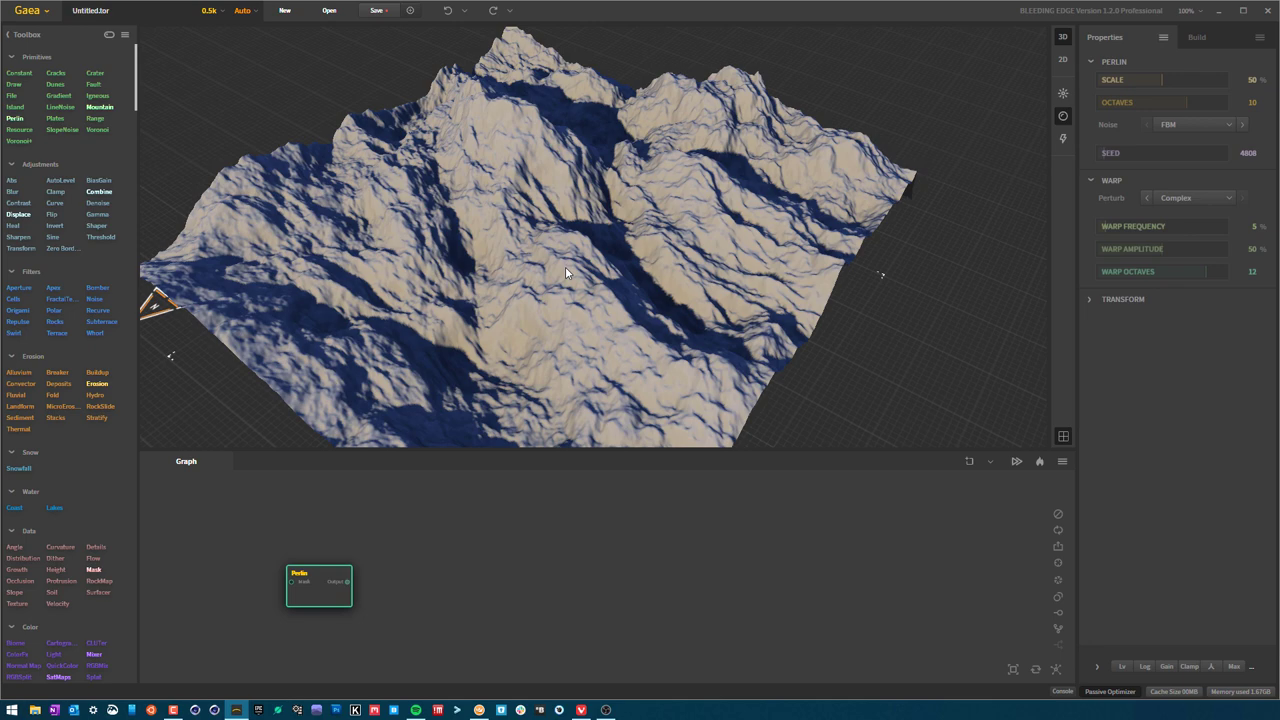
pyautogui.moveTo(587, 306); pyautogui.dragTo(498, 405)
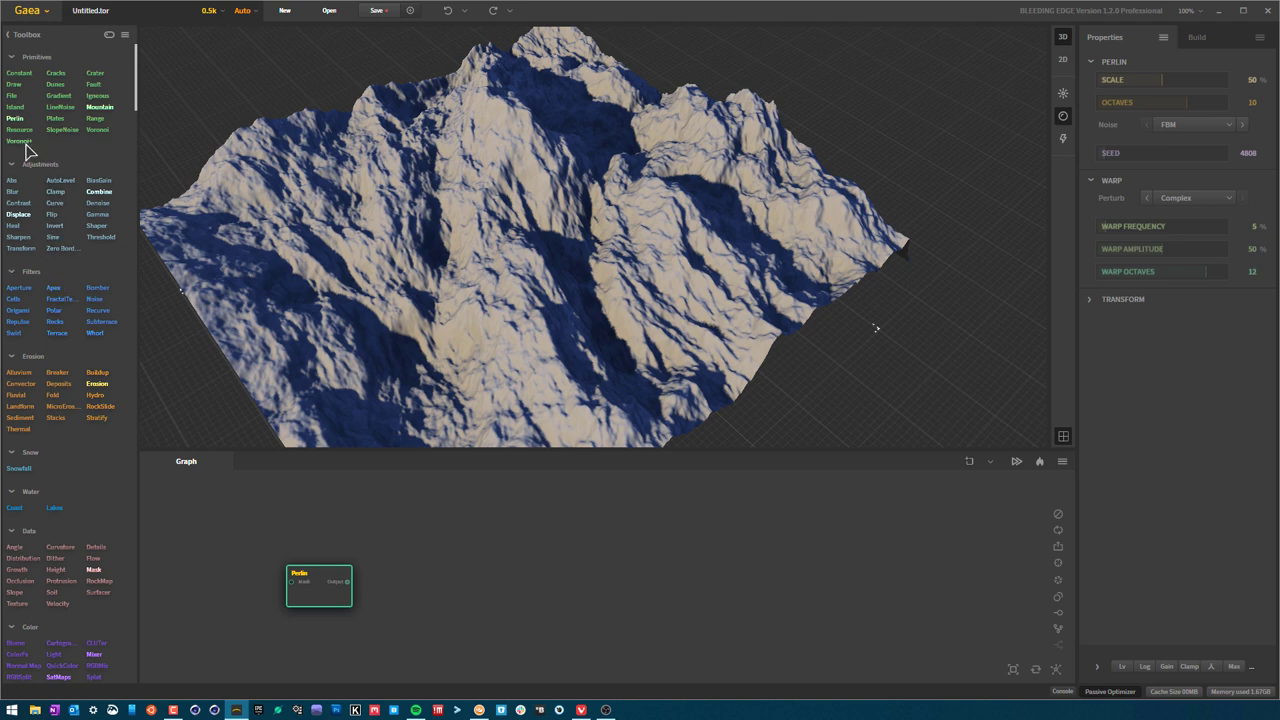
# - Add a Voronoi primitive node above the Perlin node and view its terrain from several sides
pyautogui.moveTo(92, 134); pyautogui.dragTo(320, 530)
pyautogui.moveTo(520, 205); pyautogui.dragTo(497, 236)
pyautogui.moveTo(520, 183); pyautogui.dragTo(722, 257)
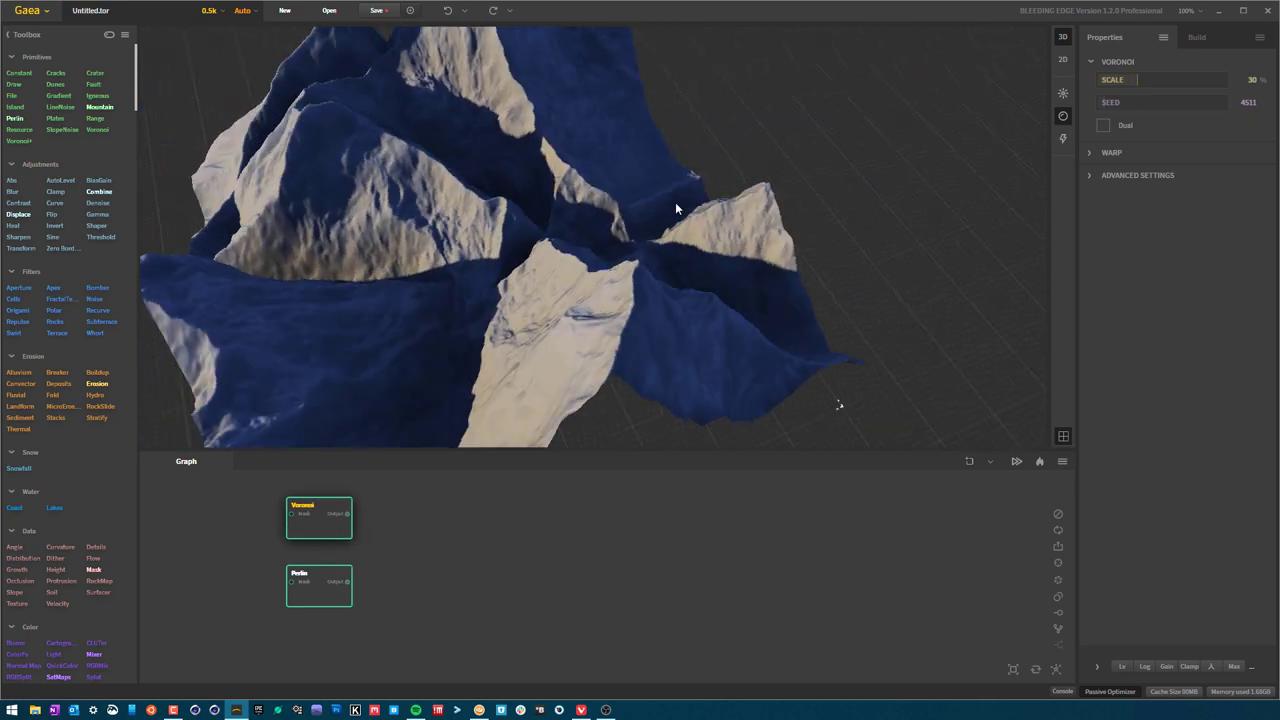
# - Add a Combine node fed by the Voronoi output and connect the Perlin output as its second input
pyautogui.moveTo(348, 514); pyautogui.dragTo(443, 554)
pyautogui.moveTo(348, 514); pyautogui.dragTo(481, 581)
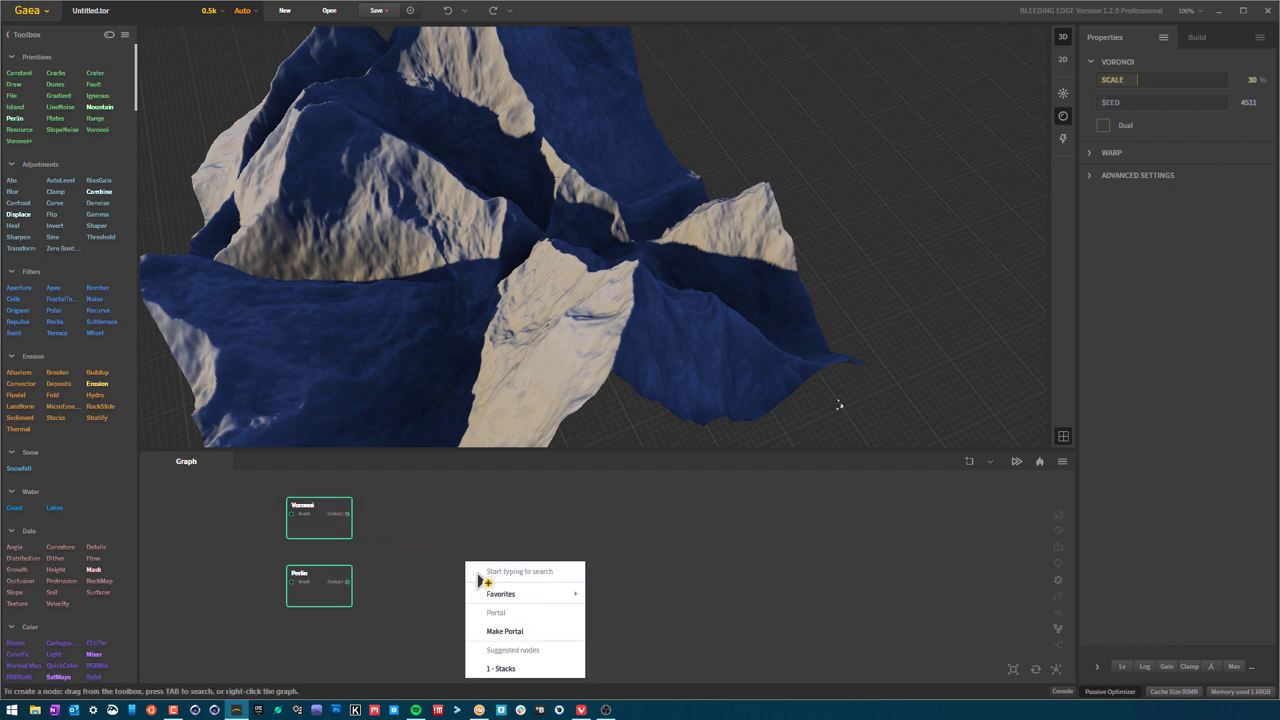
pyautogui.write('combine')
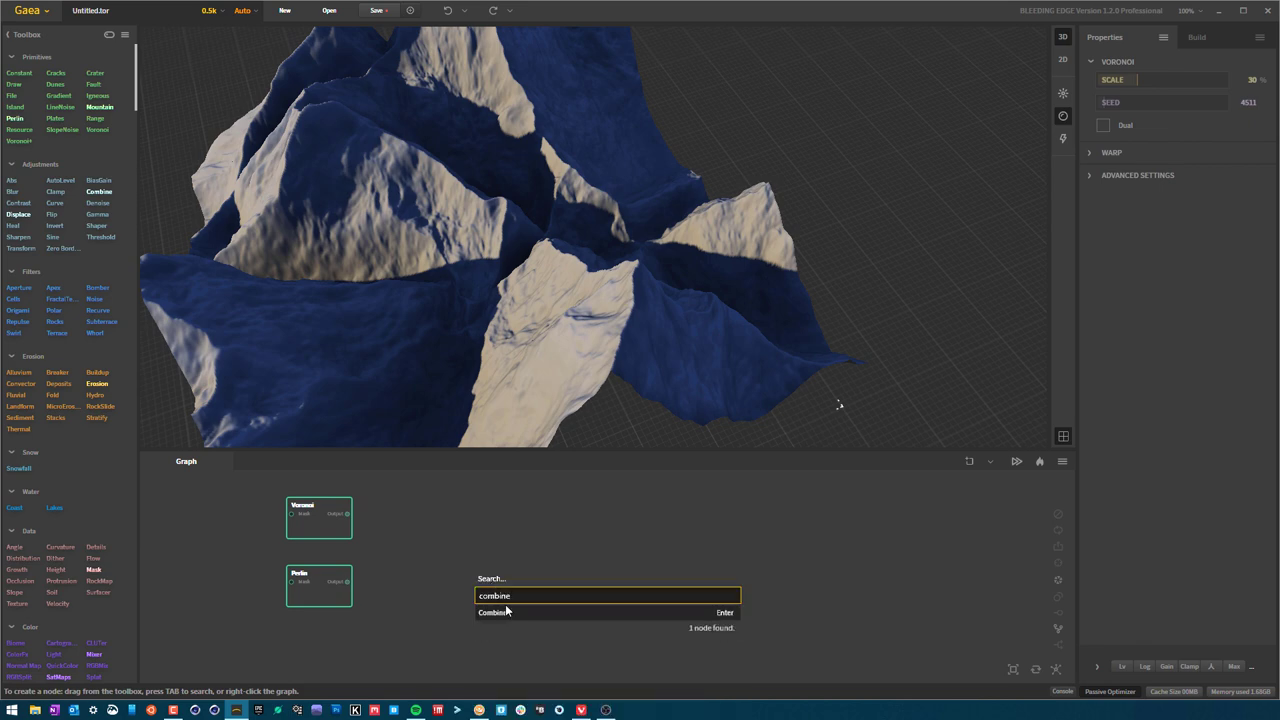
pyautogui.click(505, 611)
pyautogui.moveTo(352, 590); pyautogui.dragTo(443, 569)
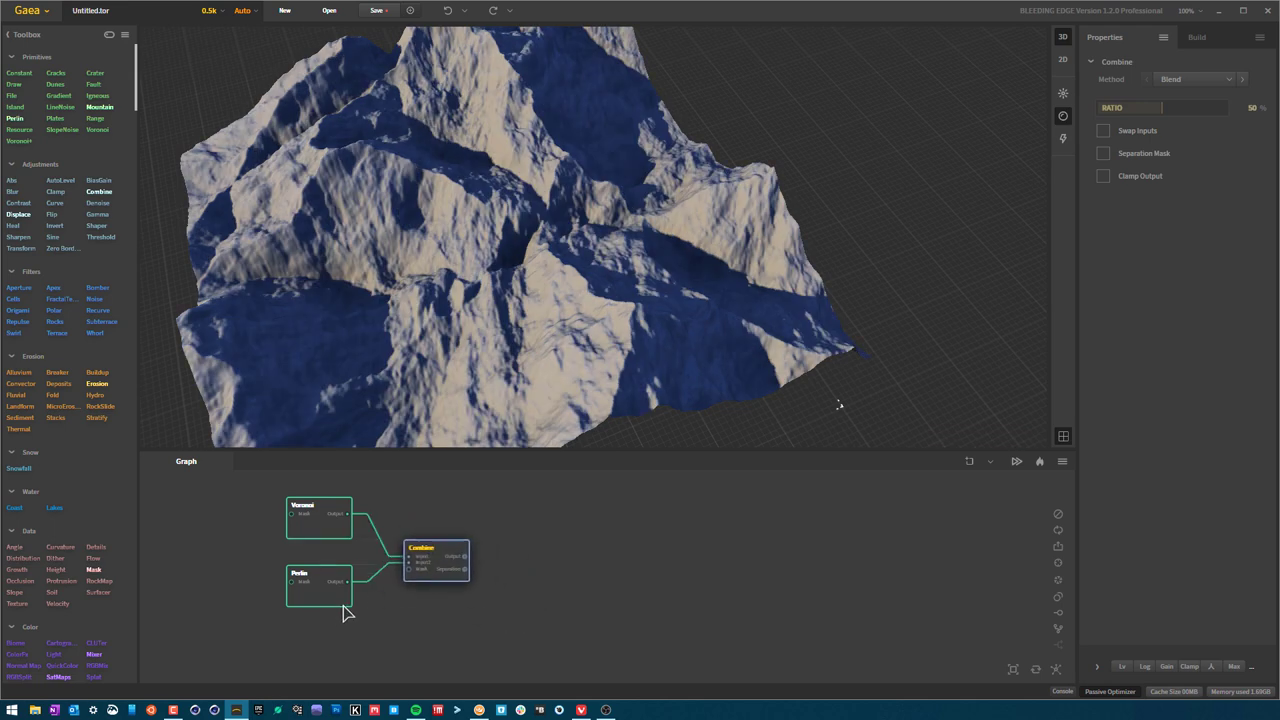
# - Tidy the graph by moving the Perlin node slightly down and the Combine node closer to its two sources
pyautogui.moveTo(342, 606); pyautogui.dragTo(343, 622)
pyautogui.click(336, 530)
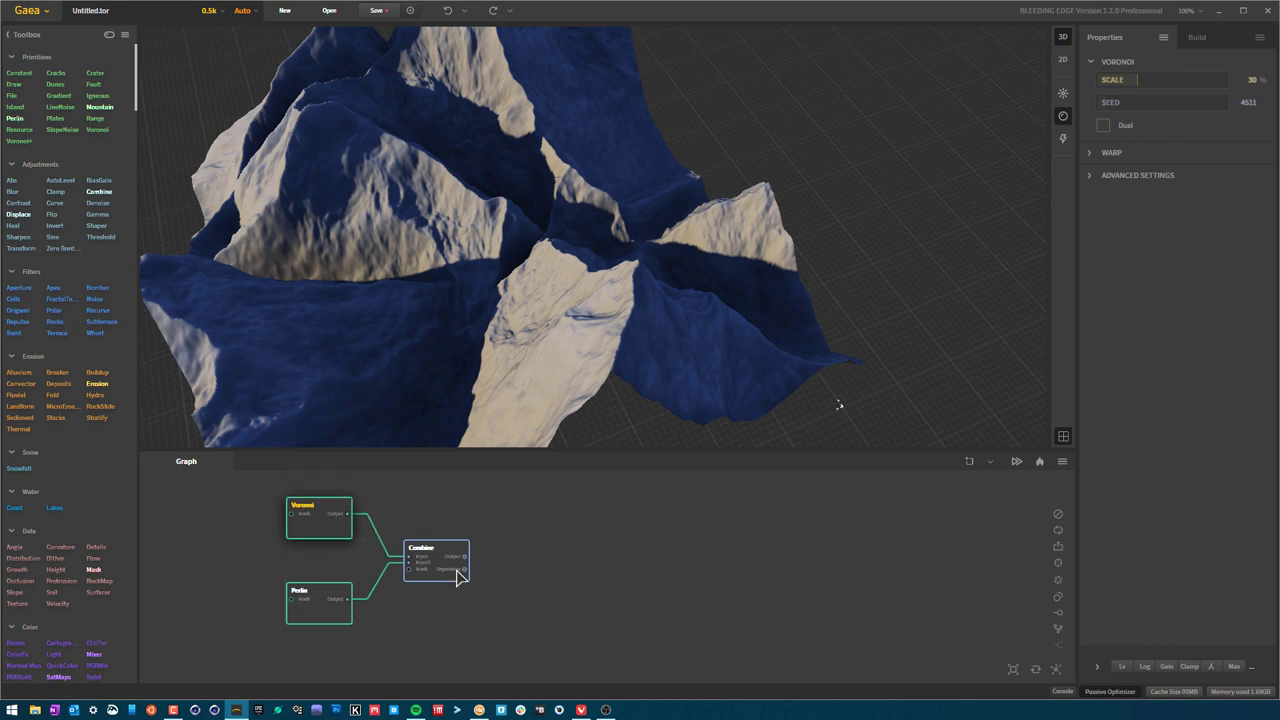
pyautogui.moveTo(447, 578); pyautogui.dragTo(434, 578)
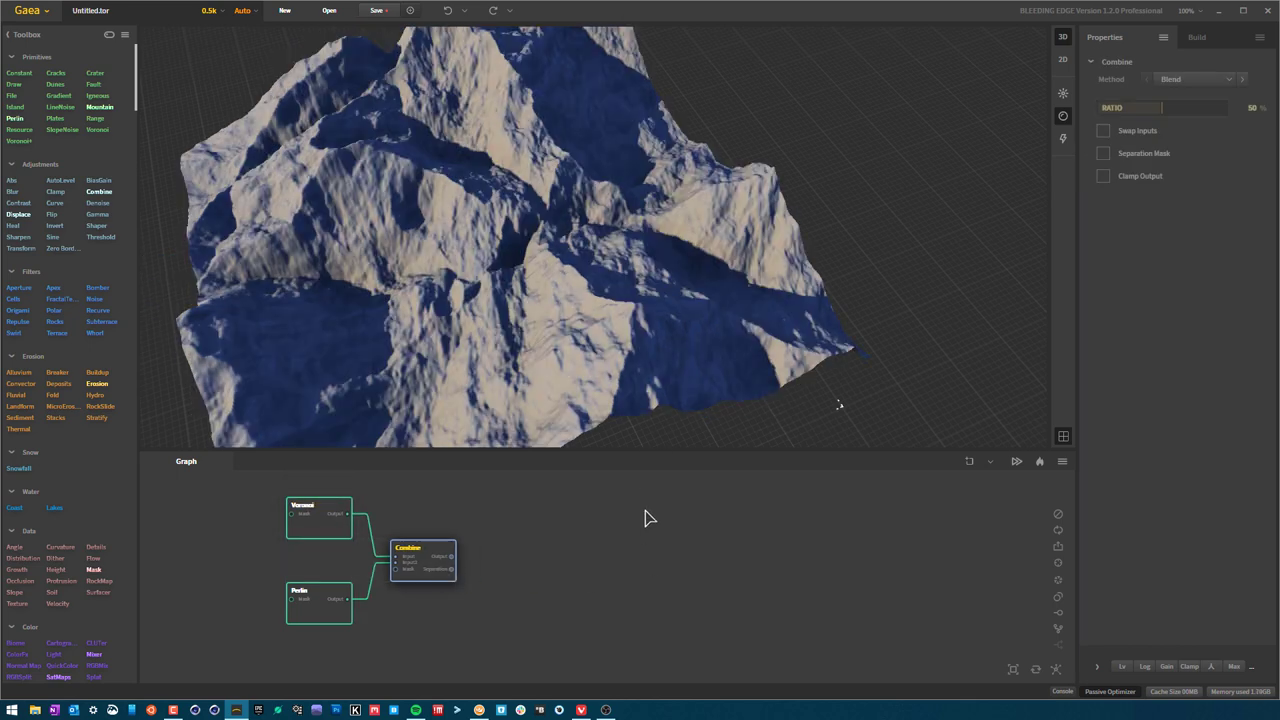
# - Compare the Perlin and Voronoi terrains with the Combine node's blended result from several sides
pyautogui.moveTo(543, 194); pyautogui.dragTo(686, 305)
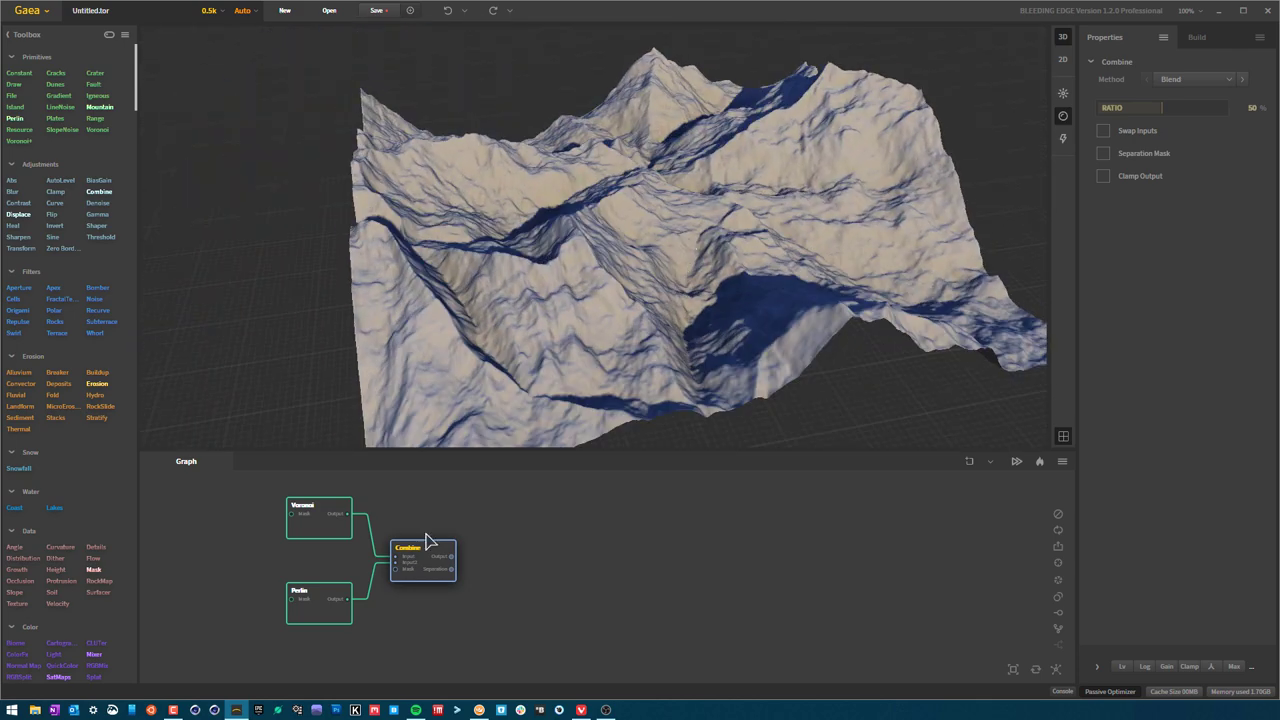
pyautogui.click(336, 620)
pyautogui.click(334, 528)
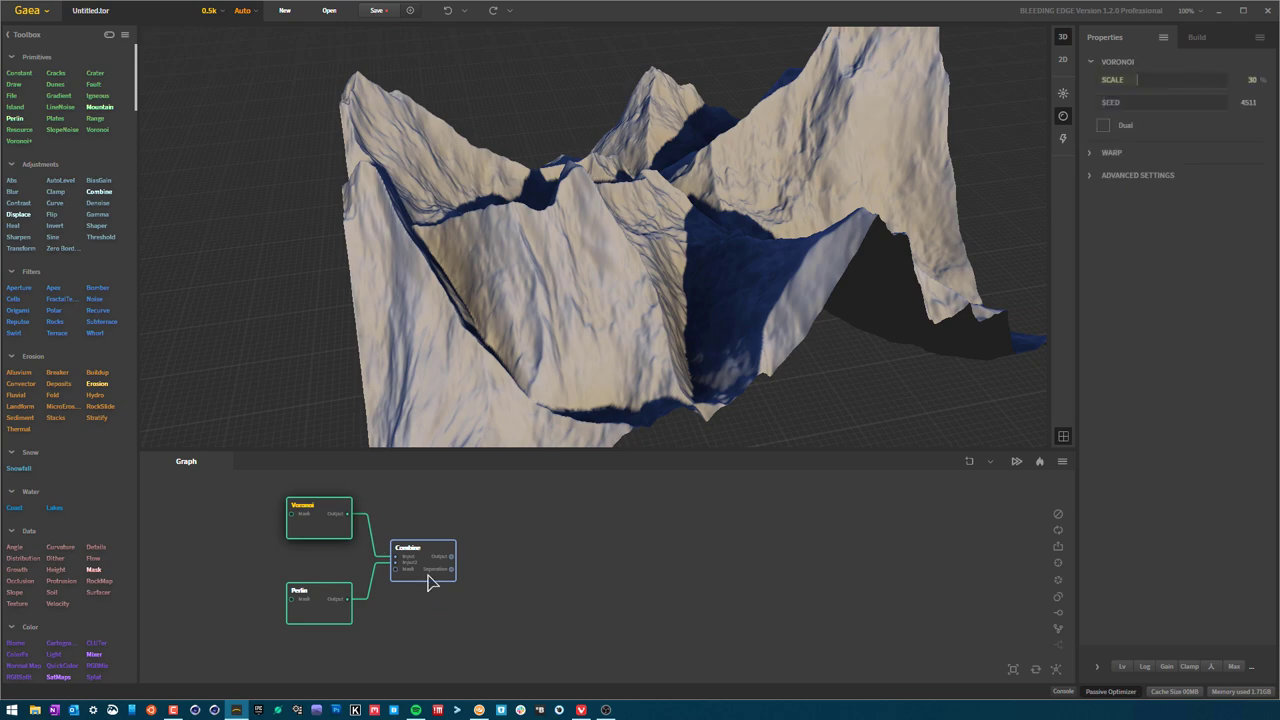
pyautogui.click(430, 583)
pyautogui.moveTo(706, 237); pyautogui.dragTo(599, 155)
pyautogui.click(320, 600)
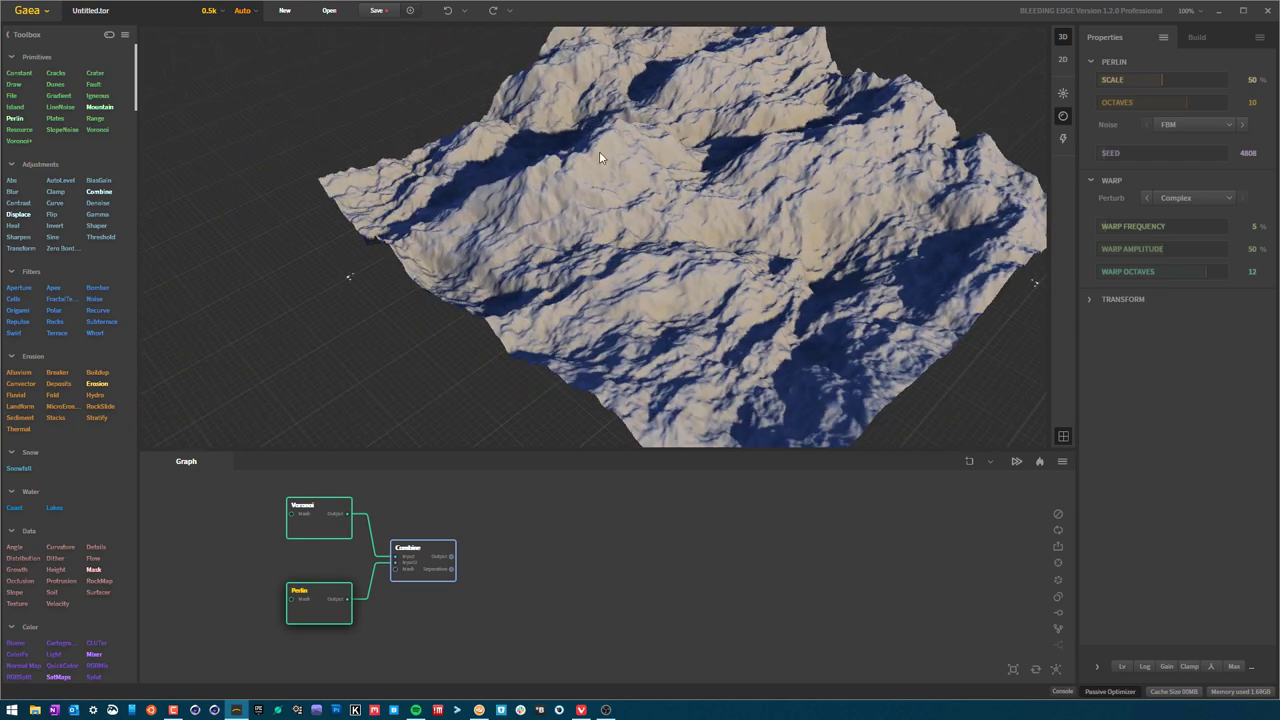
pyautogui.click(340, 518)
pyautogui.moveTo(675, 258); pyautogui.dragTo(633, 218)
pyautogui.moveTo(709, 229); pyautogui.dragTo(526, 255)
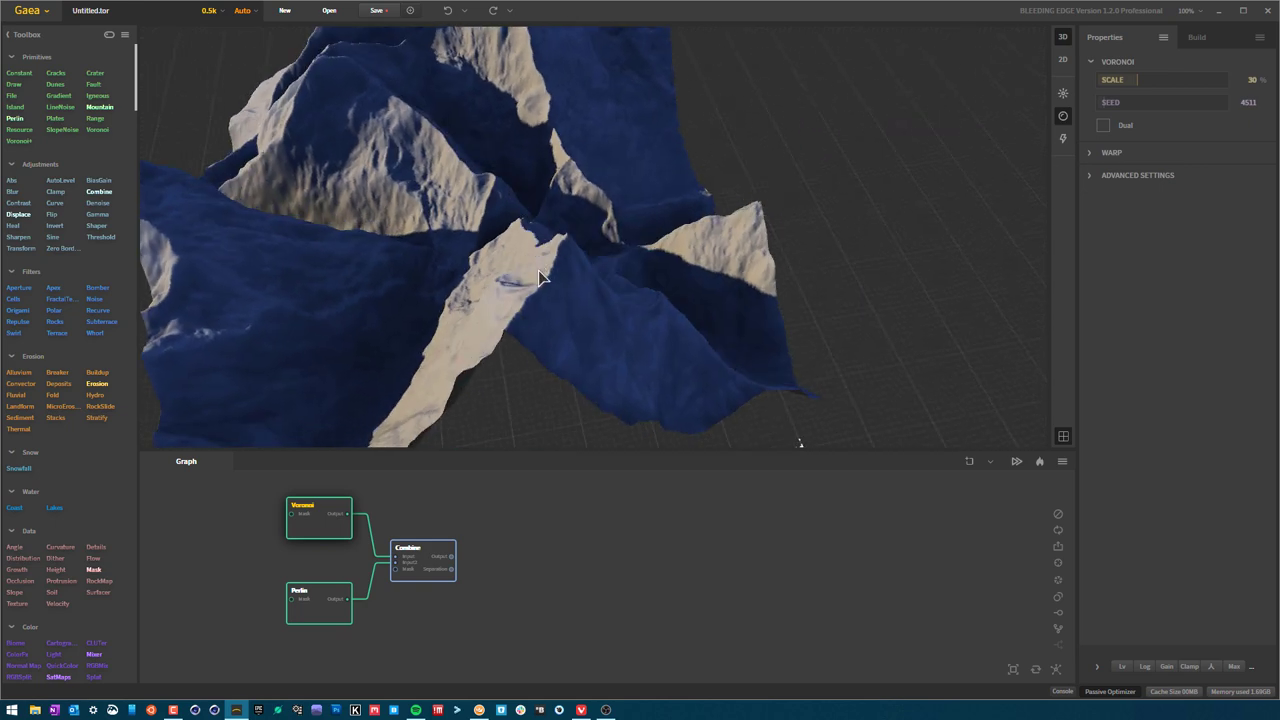
pyautogui.moveTo(606, 277); pyautogui.dragTo(612, 566)
pyautogui.moveTo(667, 279); pyautogui.dragTo(606, 317)
pyautogui.moveTo(620, 225); pyautogui.dragTo(631, 215)
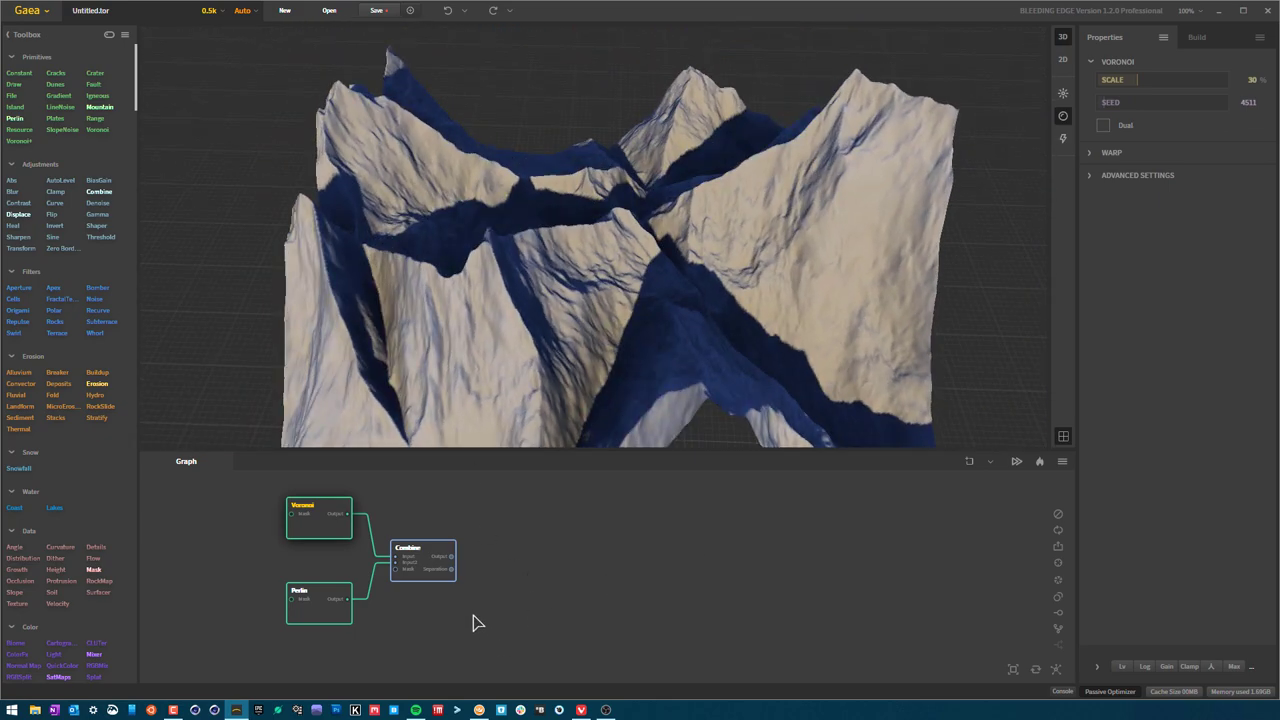
pyautogui.click(422, 580)
pyautogui.moveTo(787, 288); pyautogui.dragTo(1090, 241)
pyautogui.moveTo(511, 597); pyautogui.dragTo(474, 614, button='middle')
pyautogui.moveTo(641, 168); pyautogui.dragTo(958, 345)
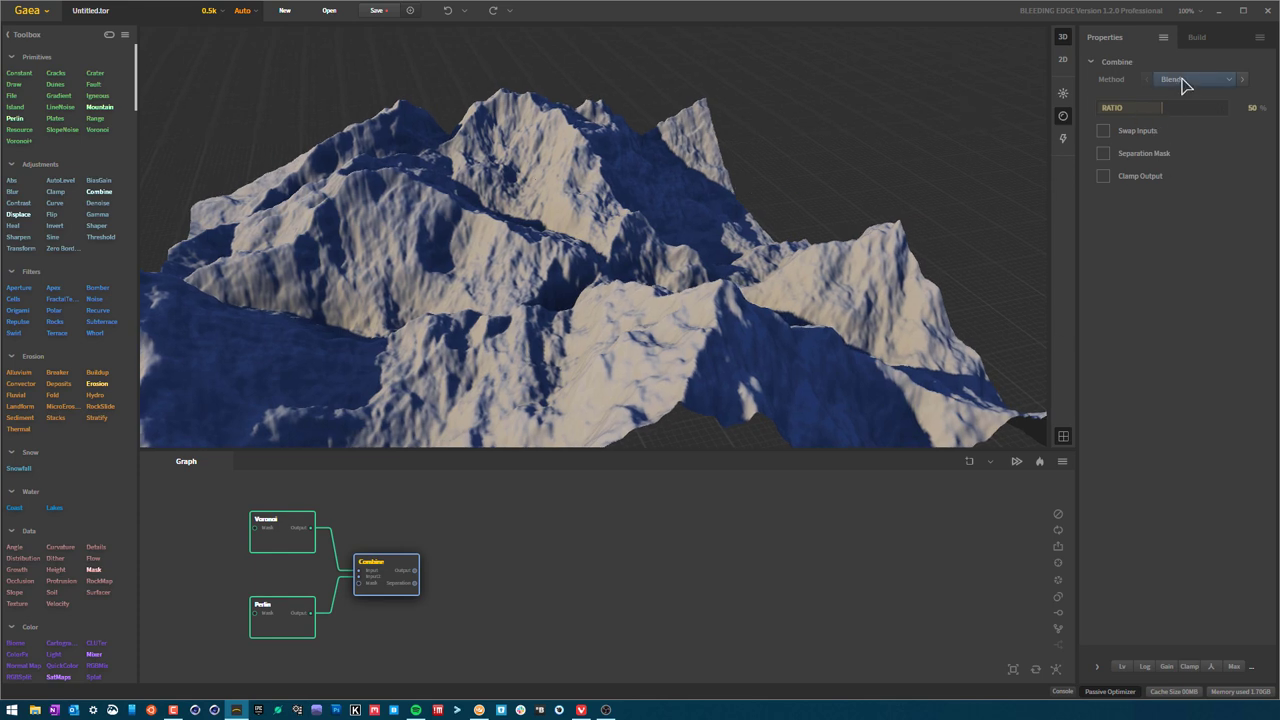
# - Browse the blending methods available for the Combine node and keep Blend
pyautogui.click(1187, 82)
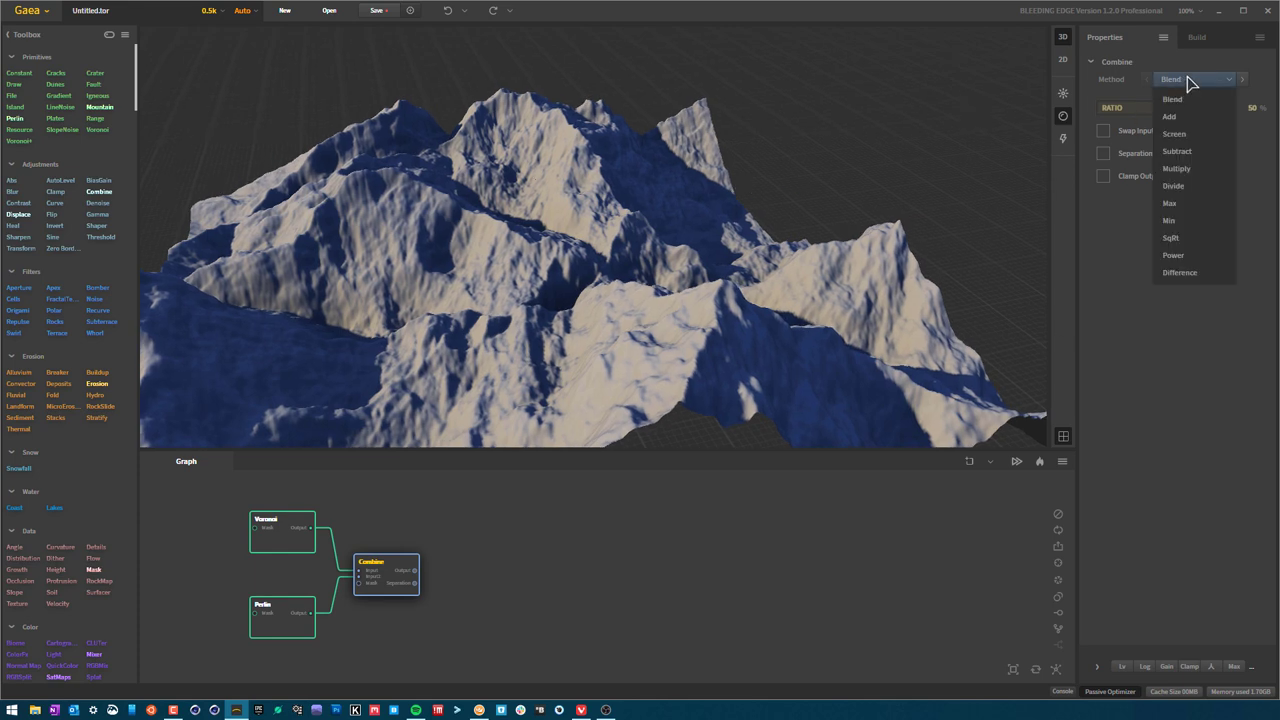
pyautogui.click(1180, 363)
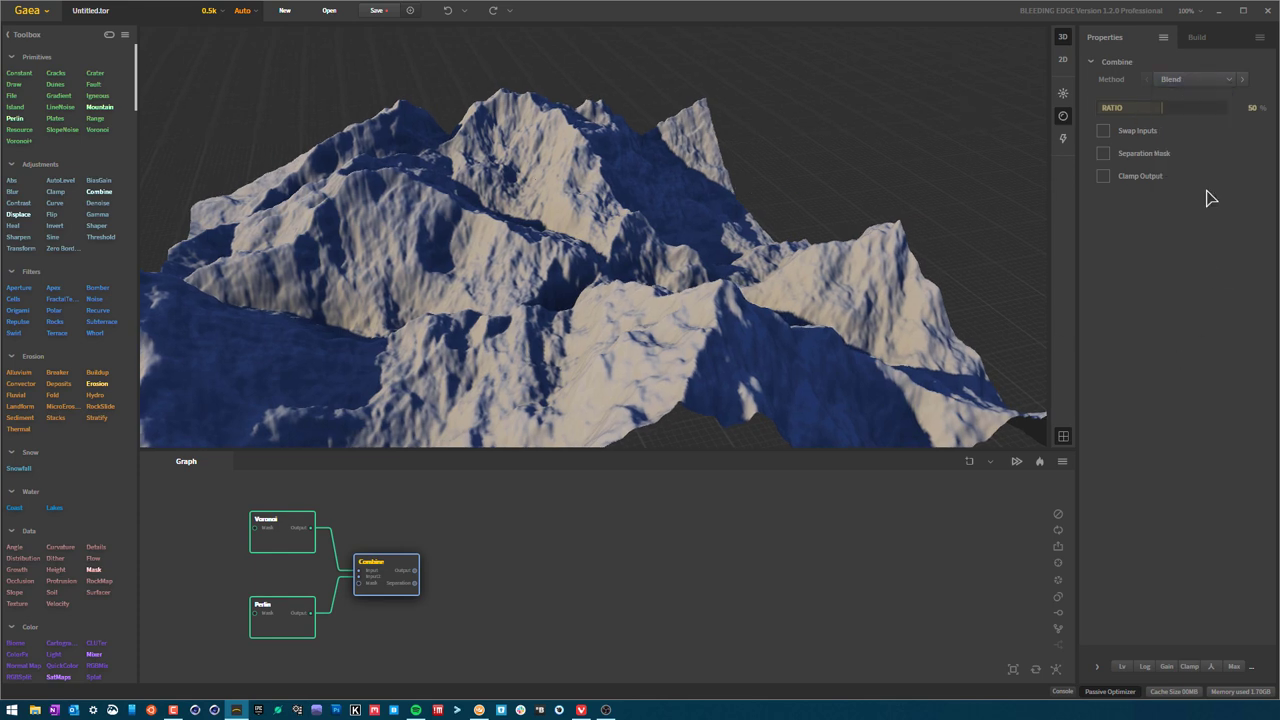
pyautogui.click(1207, 82)
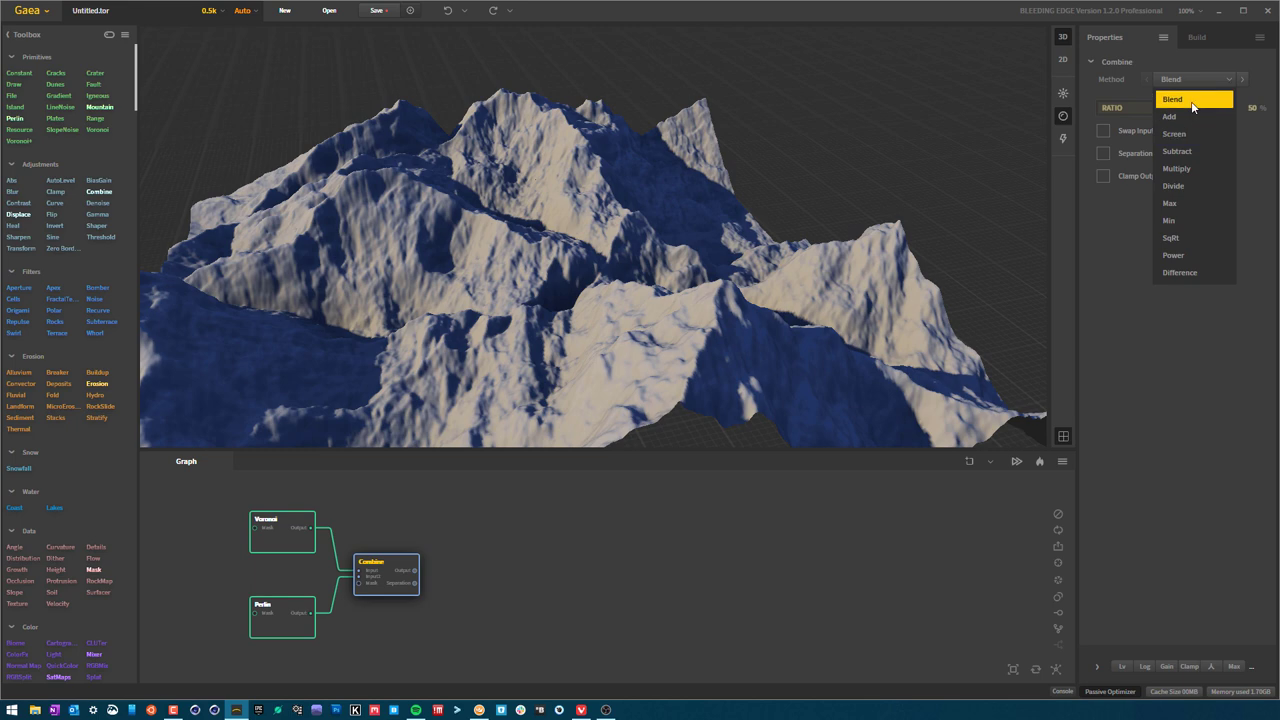
pyautogui.press('Down')
pyautogui.press('Down')
pyautogui.press('Down')
pyautogui.press('Down')
pyautogui.press('Up')
pyautogui.press('Up')
pyautogui.press('Up')
pyautogui.press('Up')
pyautogui.press('Up')
pyautogui.press('Up')
pyautogui.press('Up')
pyautogui.press('Up')
pyautogui.press('Up')
pyautogui.press('Up')
pyautogui.press('Down')
pyautogui.click(1186, 343)
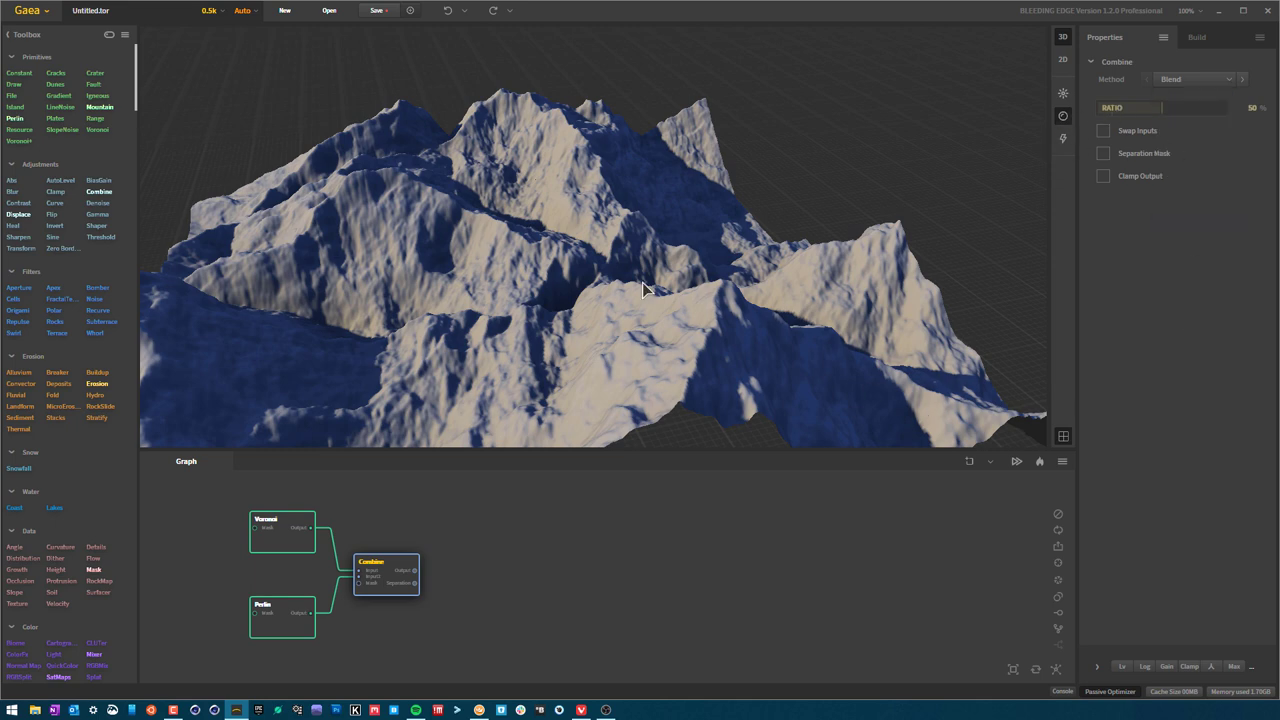
# - Set the Combine ratio to 25% and compare the result with the Voronoi and Perlin sources
pyautogui.moveTo(632, 287); pyautogui.dragTo(604, 287)
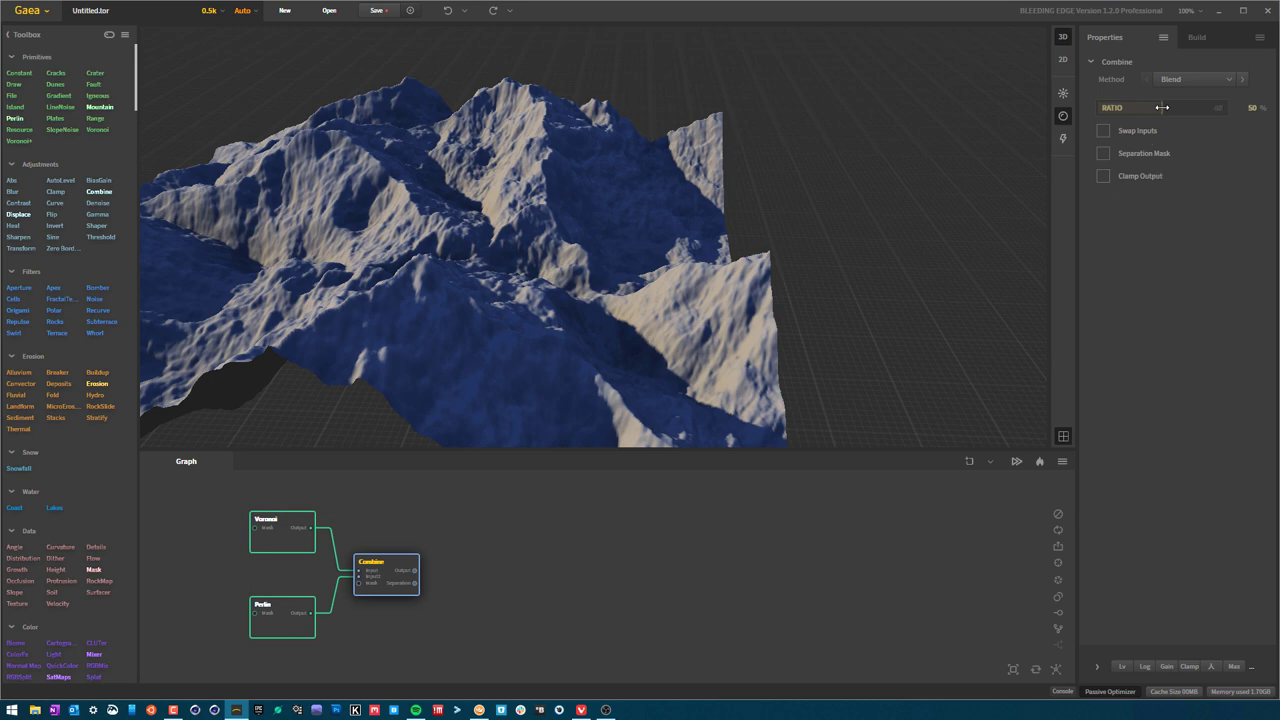
pyautogui.moveTo(1160, 108); pyautogui.dragTo(1131, 107)
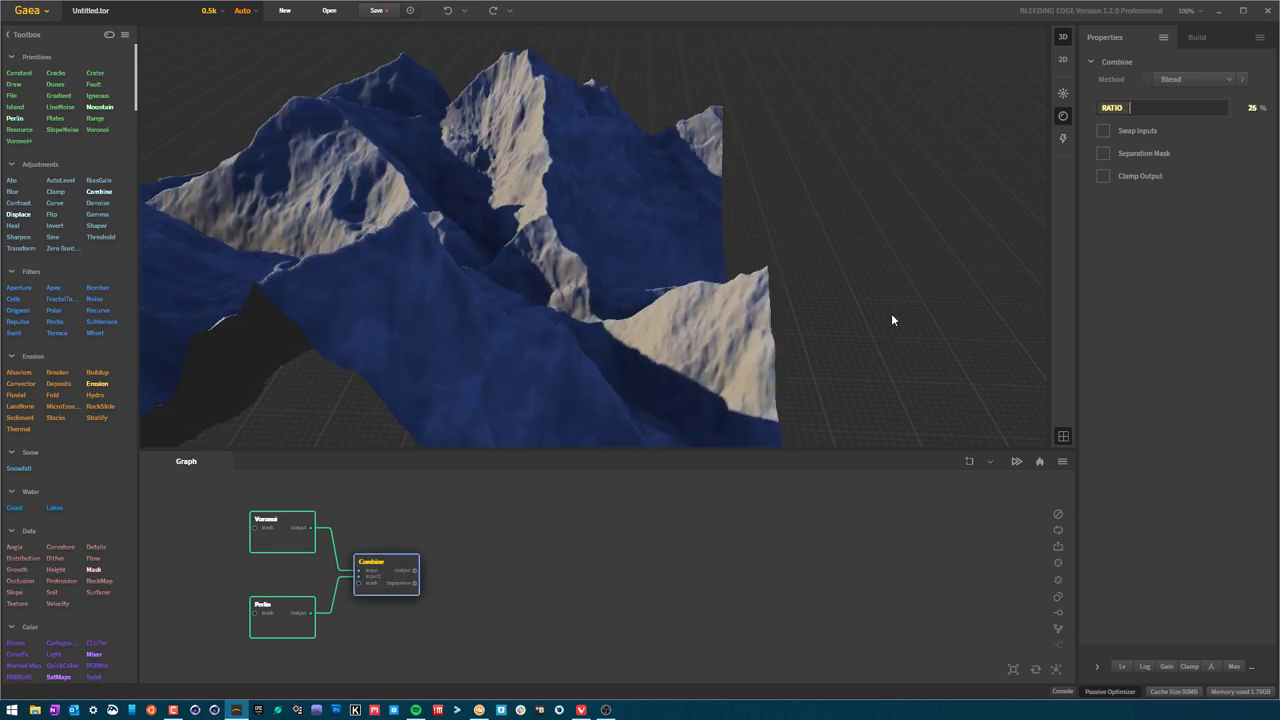
pyautogui.moveTo(618, 242); pyautogui.dragTo(696, 405)
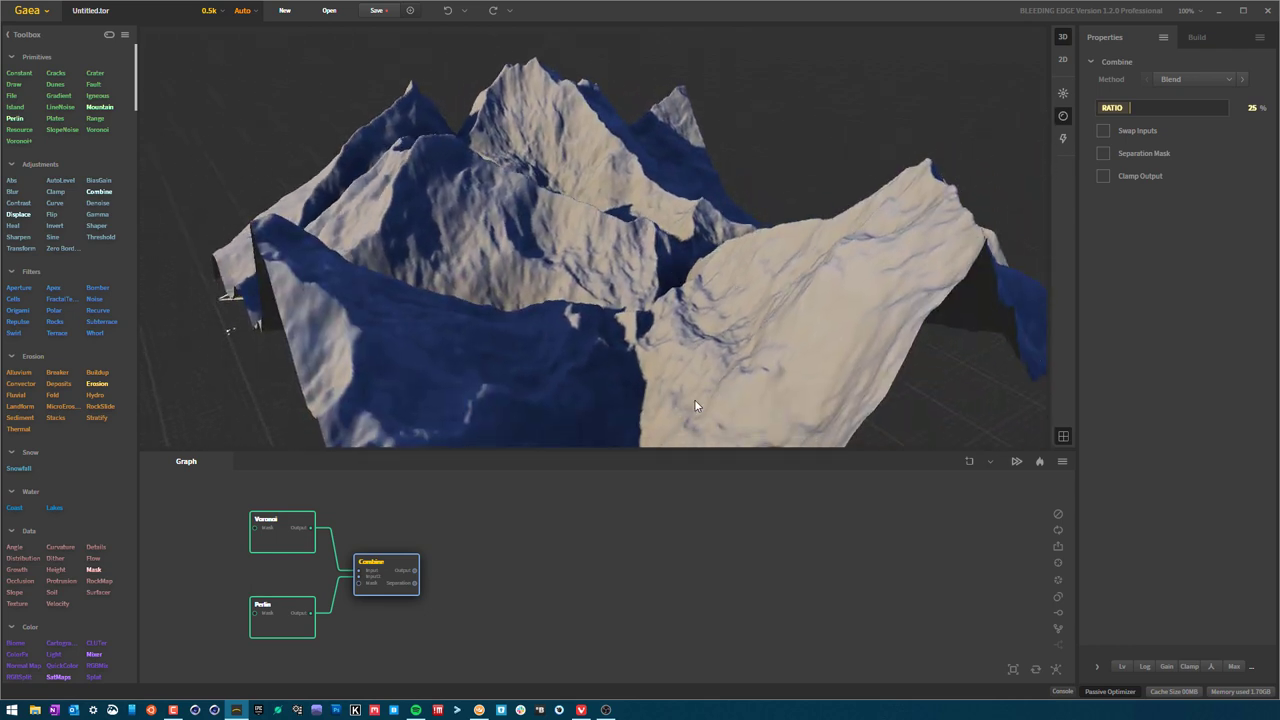
pyautogui.click(296, 538)
pyautogui.click(302, 625)
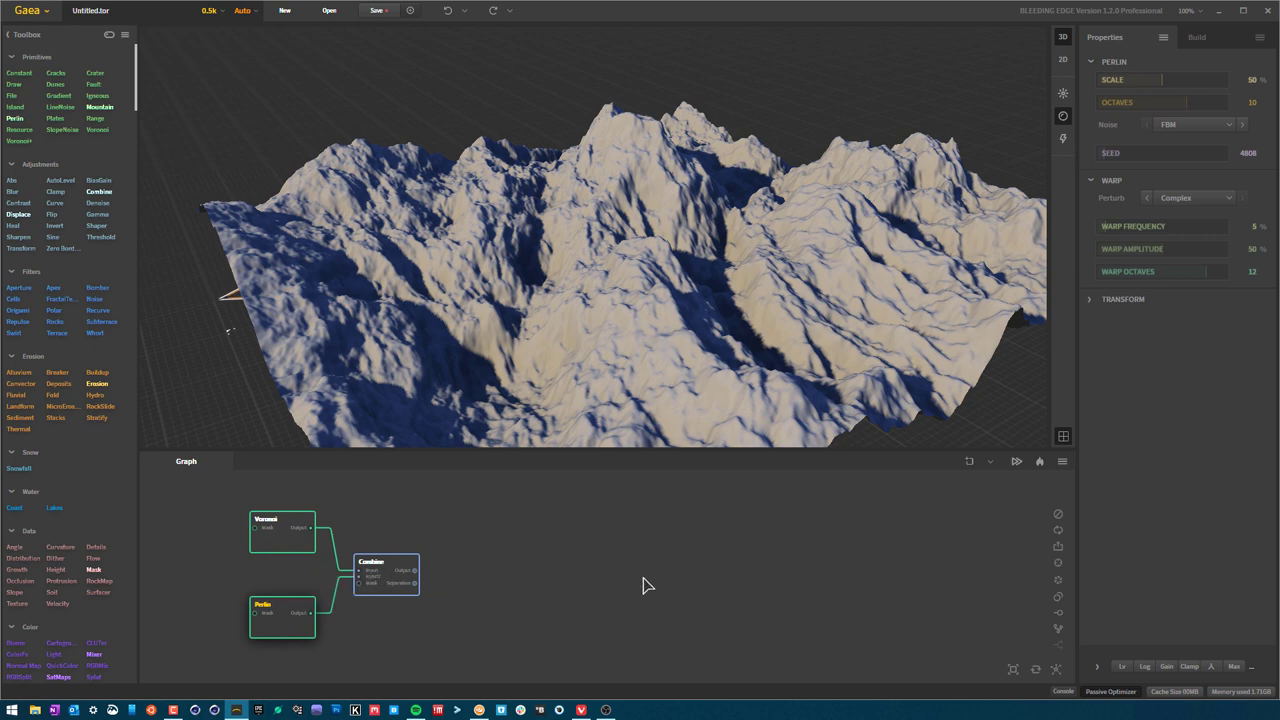
# - Set the Combine ratio to 75% and inspect the blended terrain from several sides
pyautogui.click(386, 565)
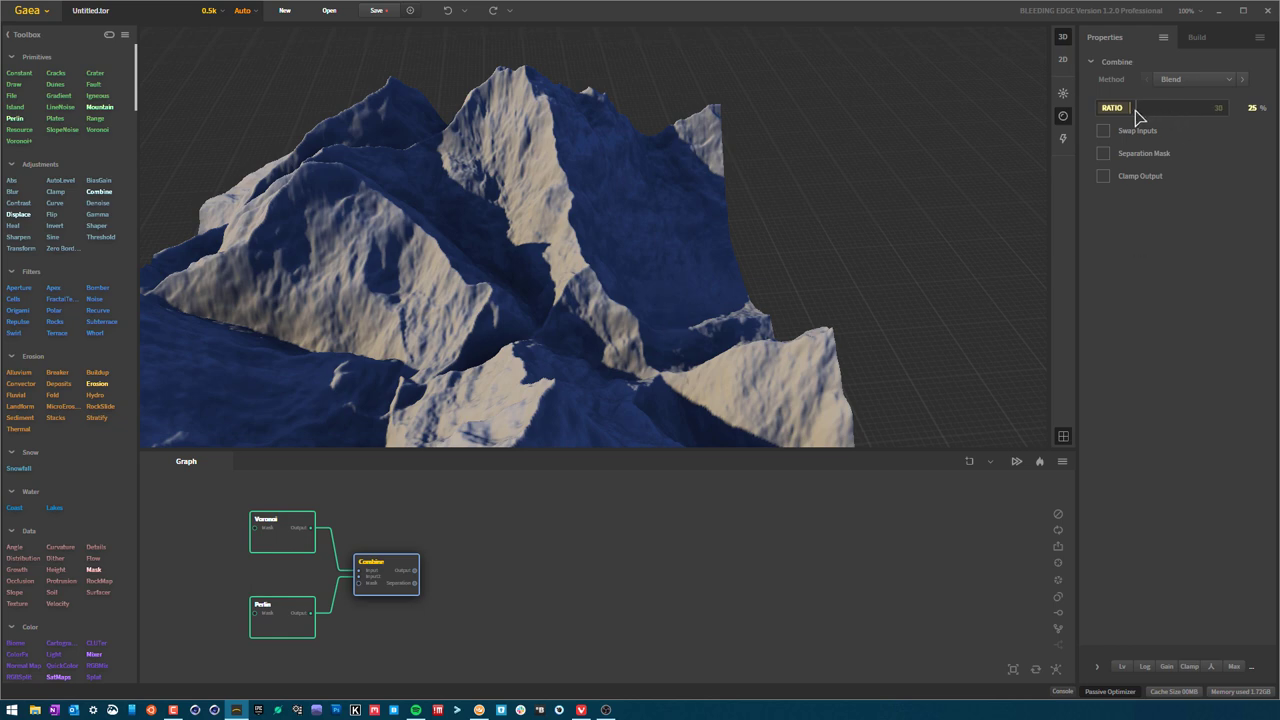
pyautogui.moveTo(1133, 110); pyautogui.dragTo(1166, 110)
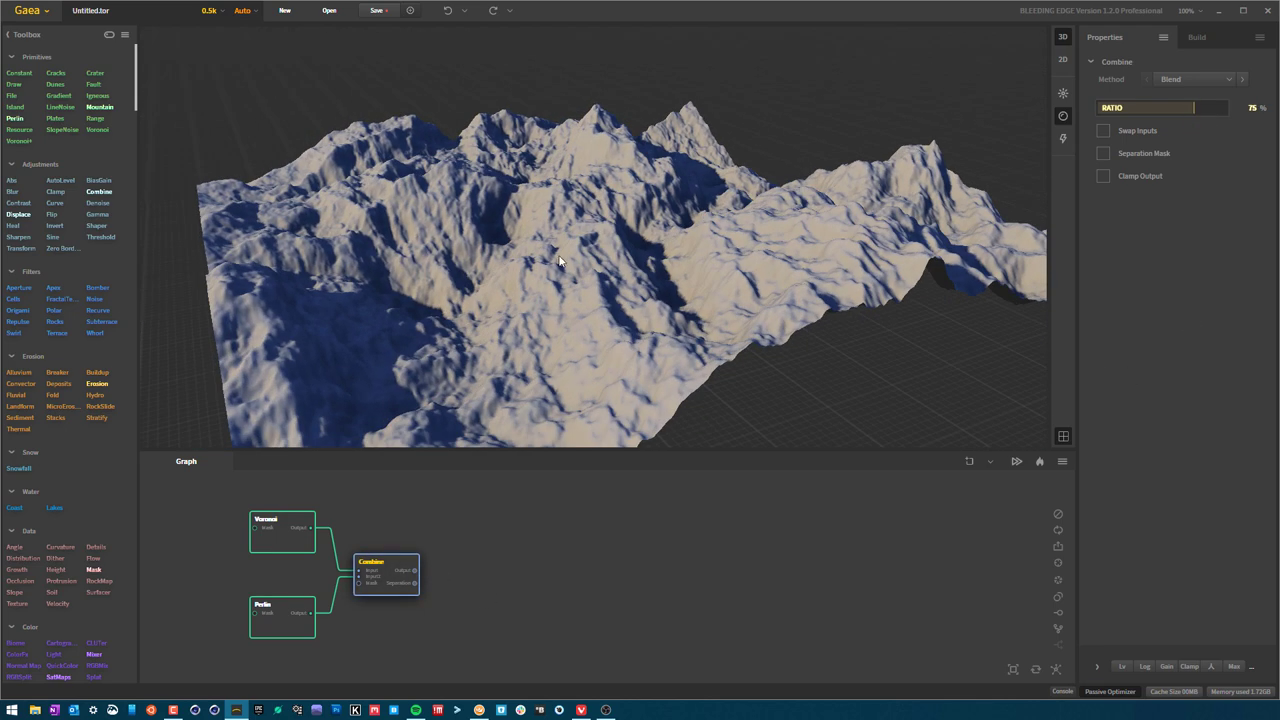
pyautogui.moveTo(497, 265); pyautogui.dragTo(572, 332)
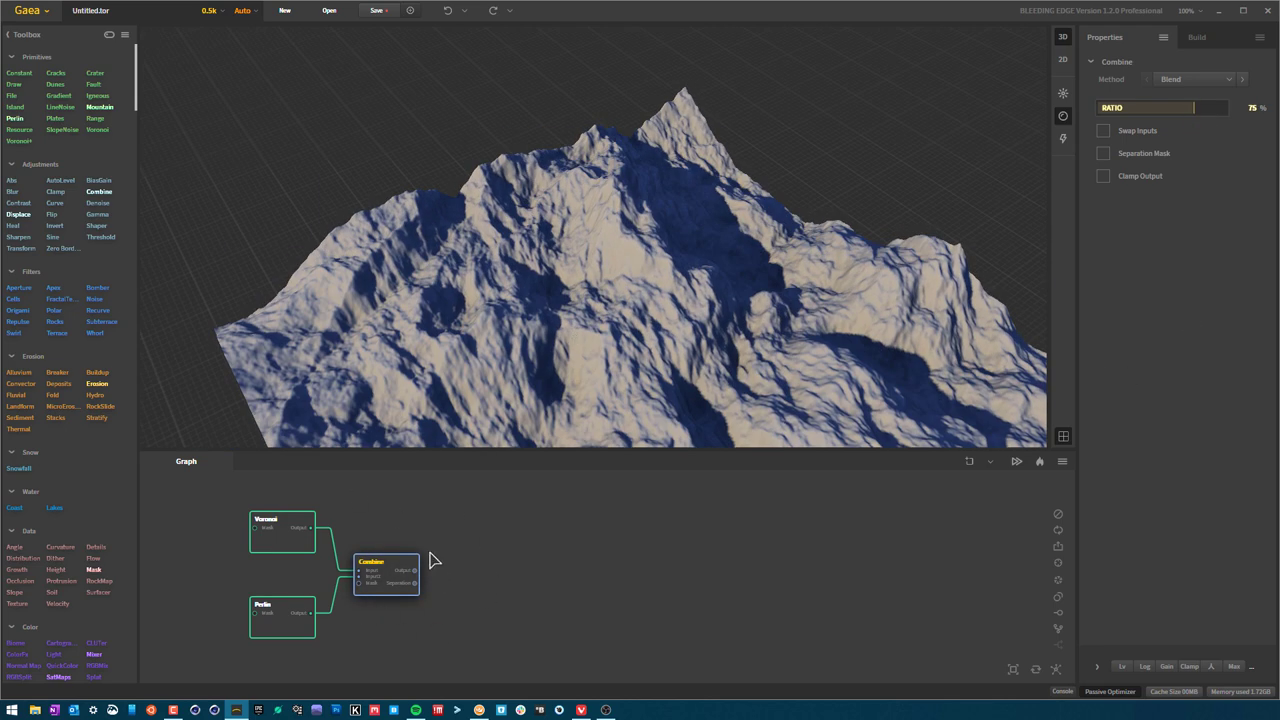
pyautogui.moveTo(738, 233); pyautogui.dragTo(524, 269)
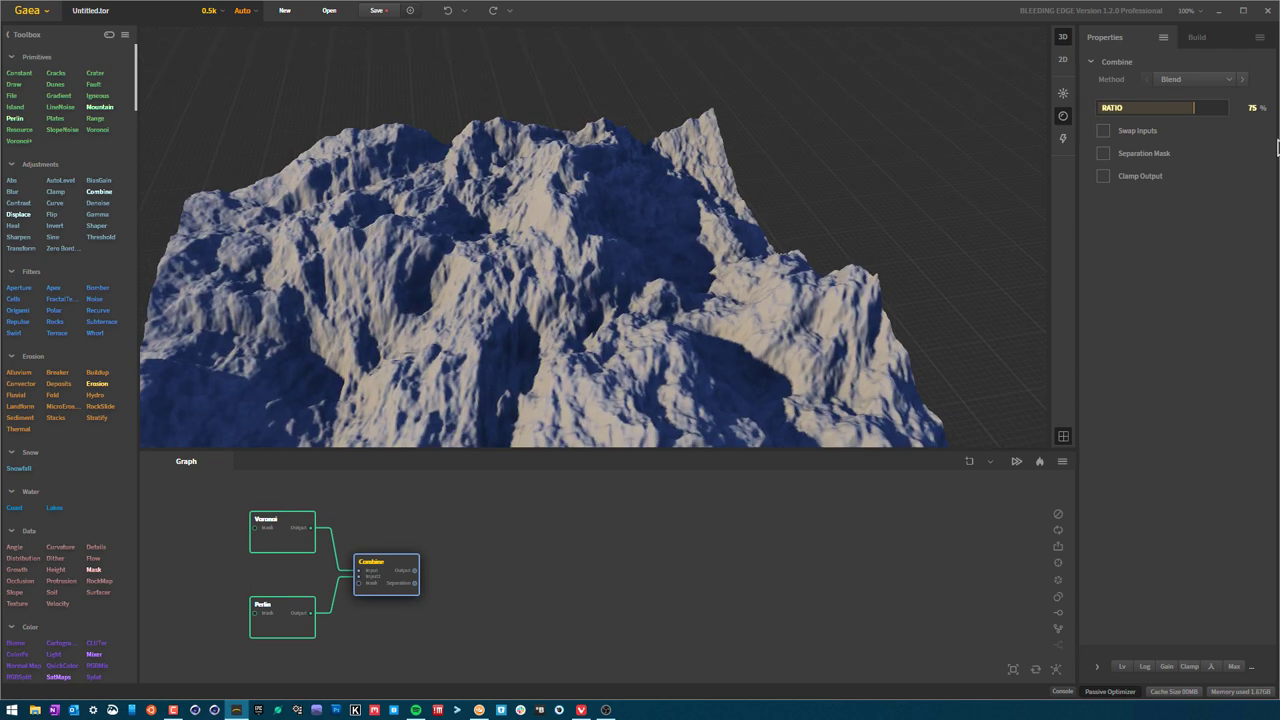
# - Try the Combine ratio at 100% and at its minimum, and return it to 50%
pyautogui.moveTo(1194, 107); pyautogui.dragTo(1228, 107)
pyautogui.moveTo(520, 276); pyautogui.dragTo(610, 207)
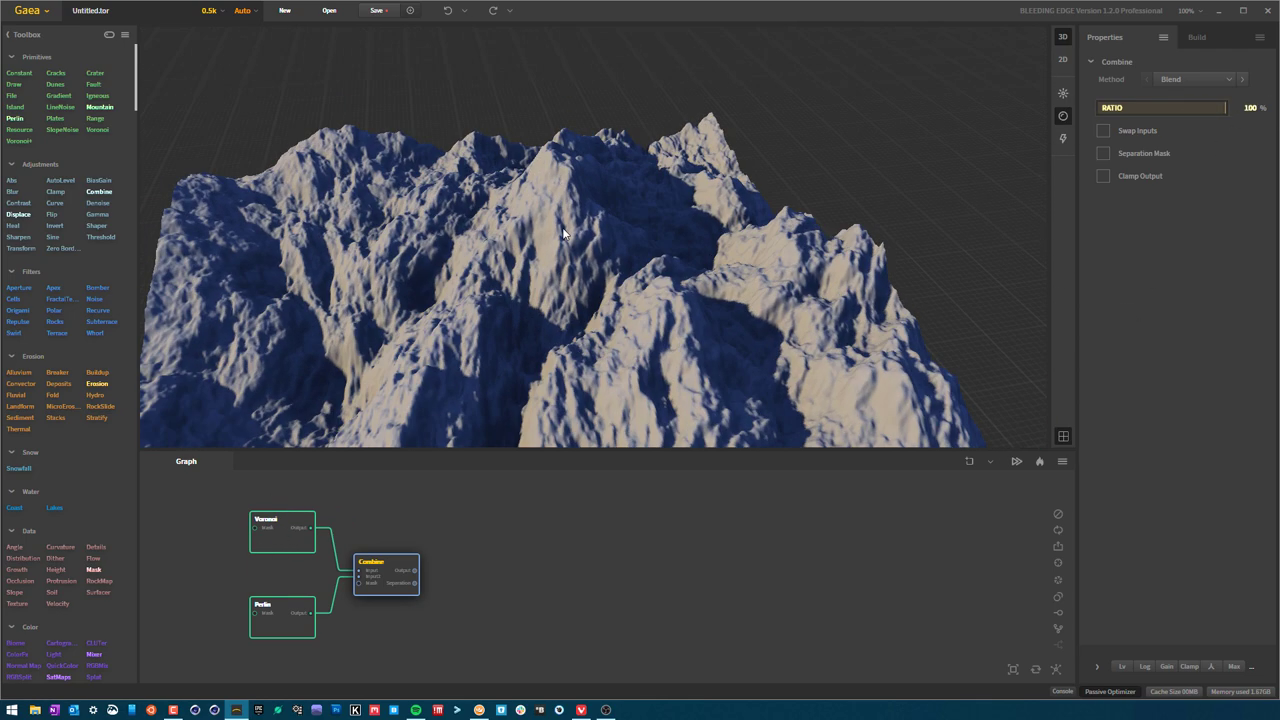
pyautogui.moveTo(1221, 109); pyautogui.dragTo(1022, 115)
pyautogui.moveTo(536, 261); pyautogui.dragTo(490, 272)
pyautogui.click(1162, 108)
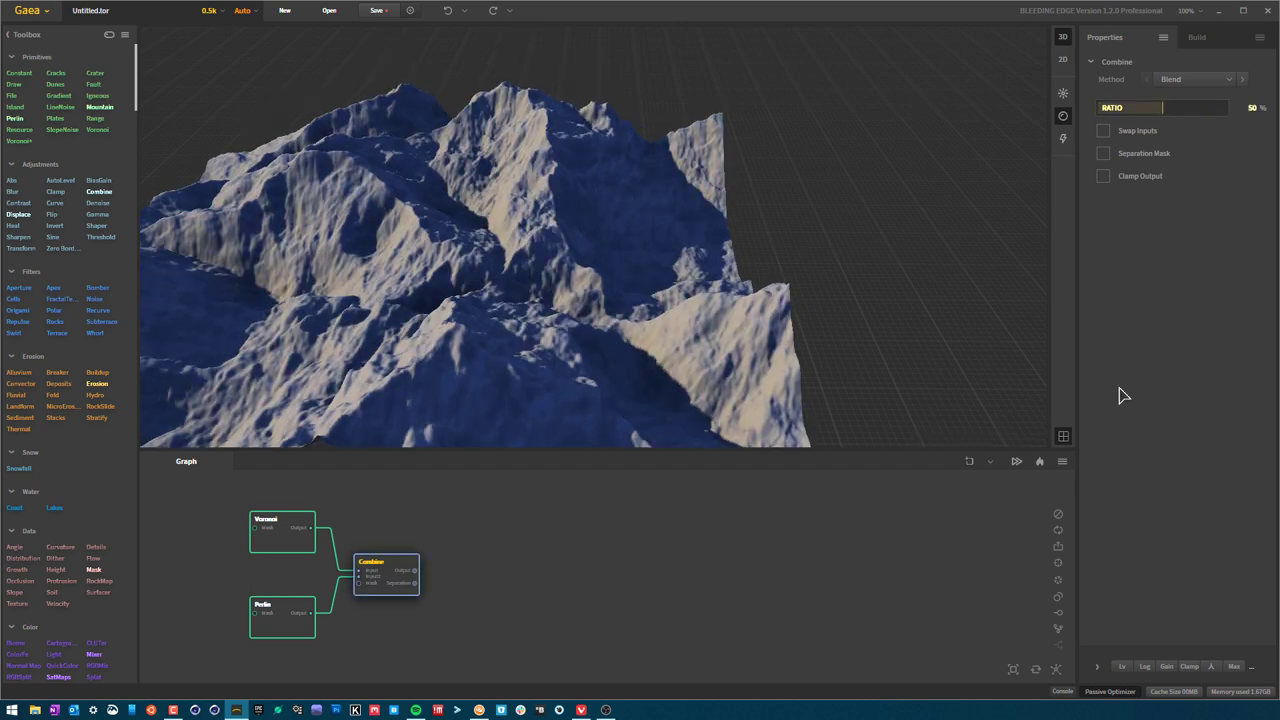
# - Browse the suggested nodes offered for the Combine node's output
pyautogui.moveTo(614, 253); pyautogui.dragTo(646, 251)
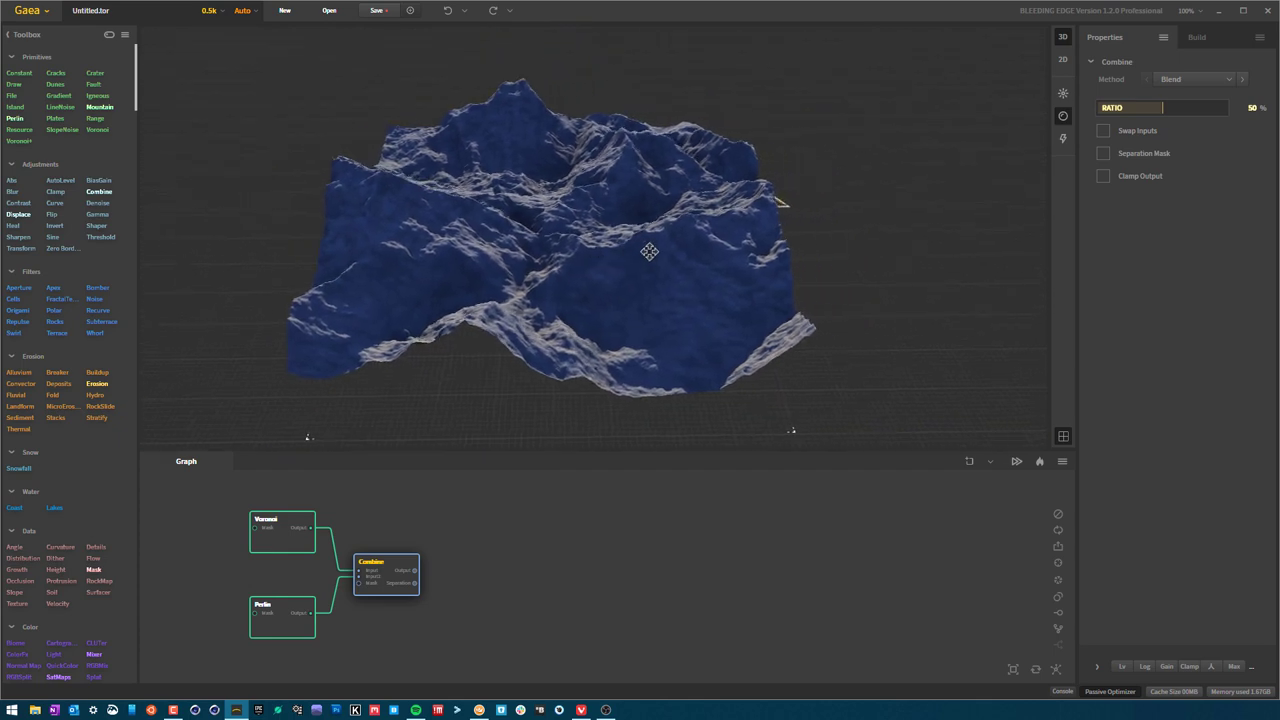
pyautogui.click(415, 572)
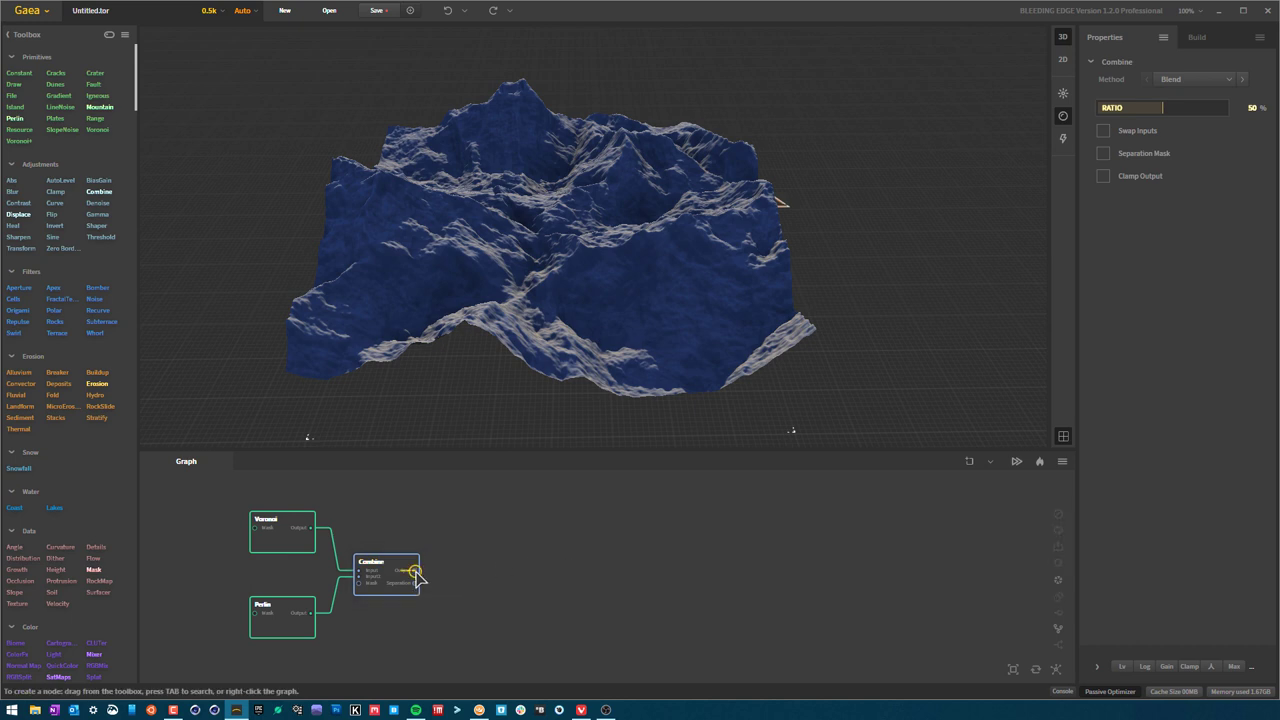
pyautogui.moveTo(415, 572); pyautogui.dragTo(592, 567)
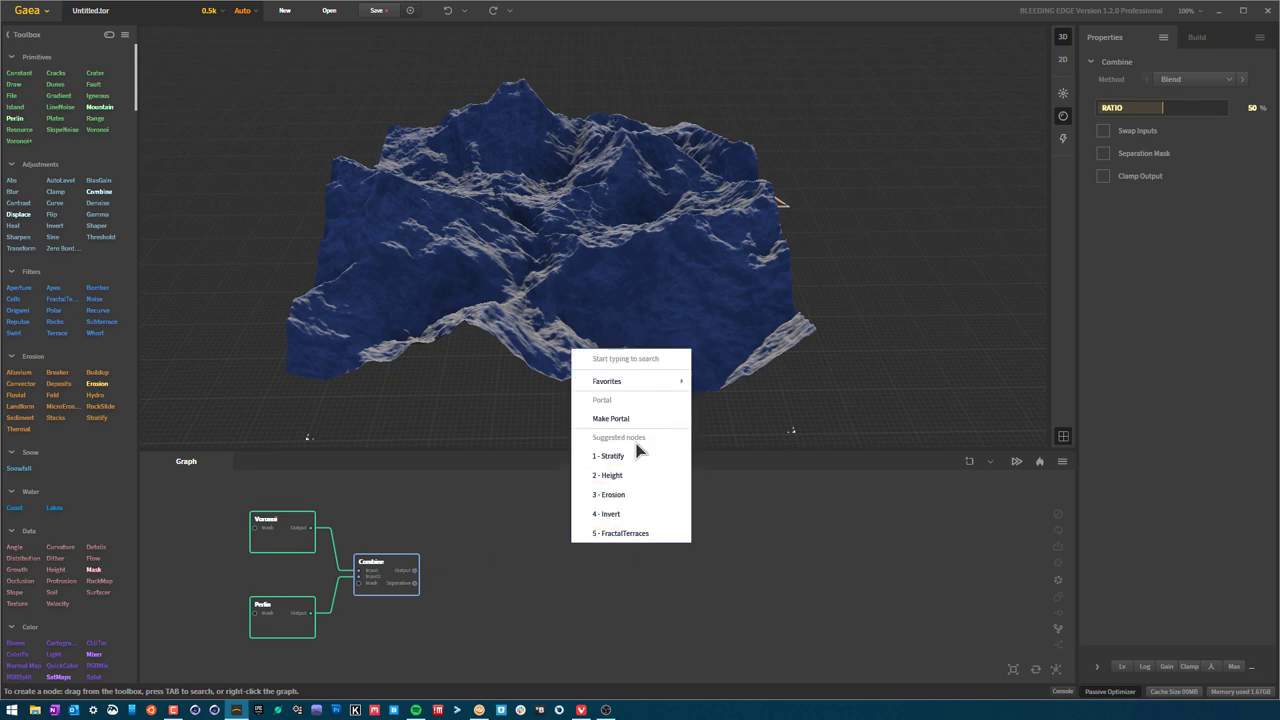
pyautogui.moveTo(644, 385)
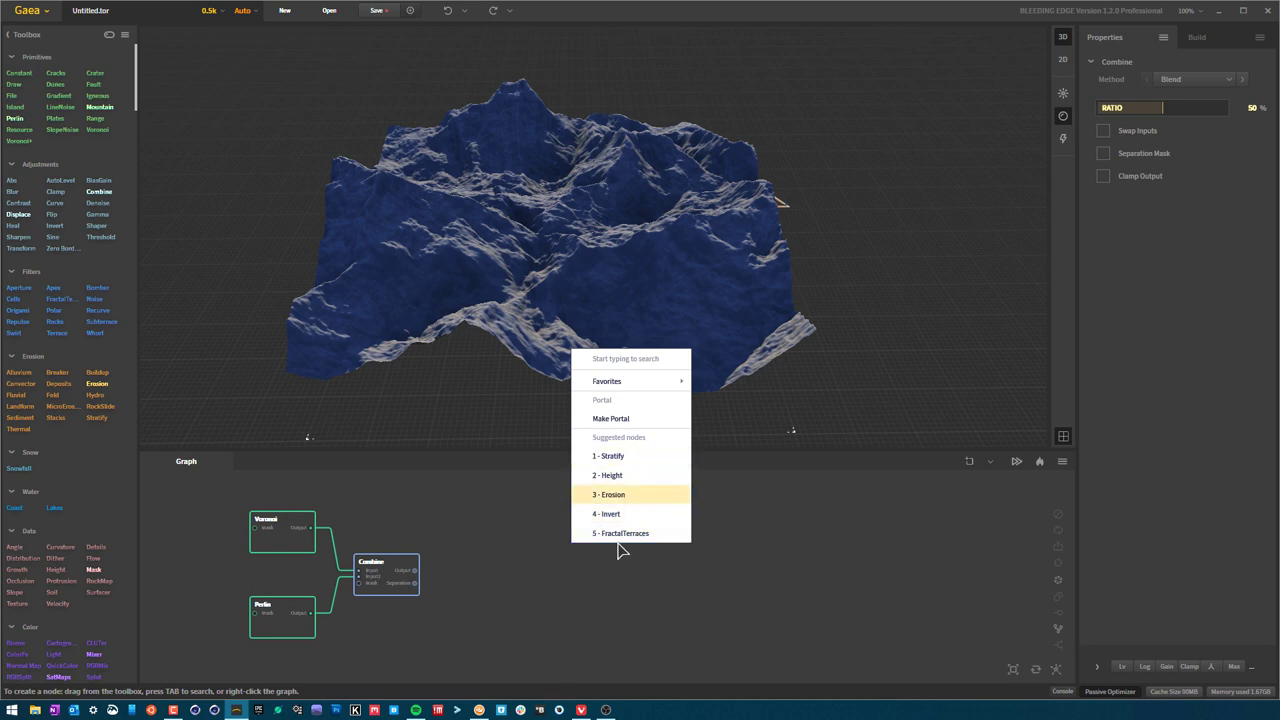
pyautogui.click(598, 575)
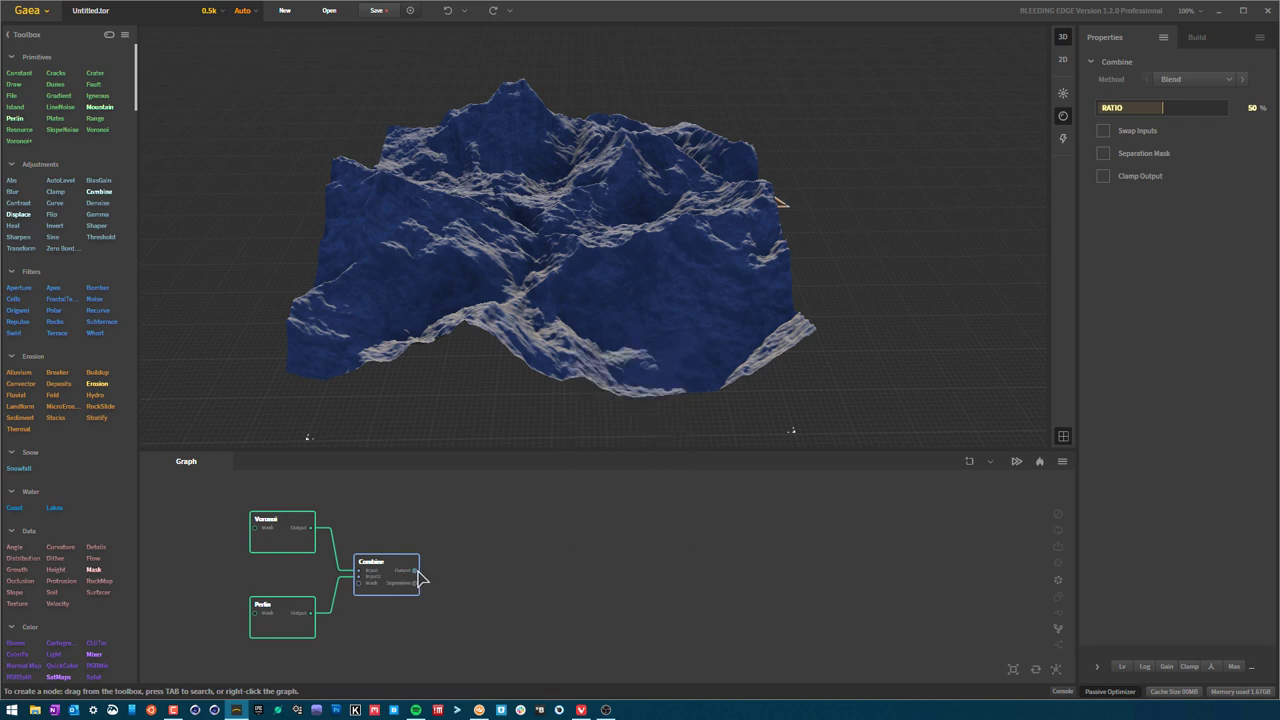
# - Add a Zero Borders node connected to the Combine output and place it beside the Combine node
pyautogui.moveTo(416, 571); pyautogui.dragTo(556, 550)
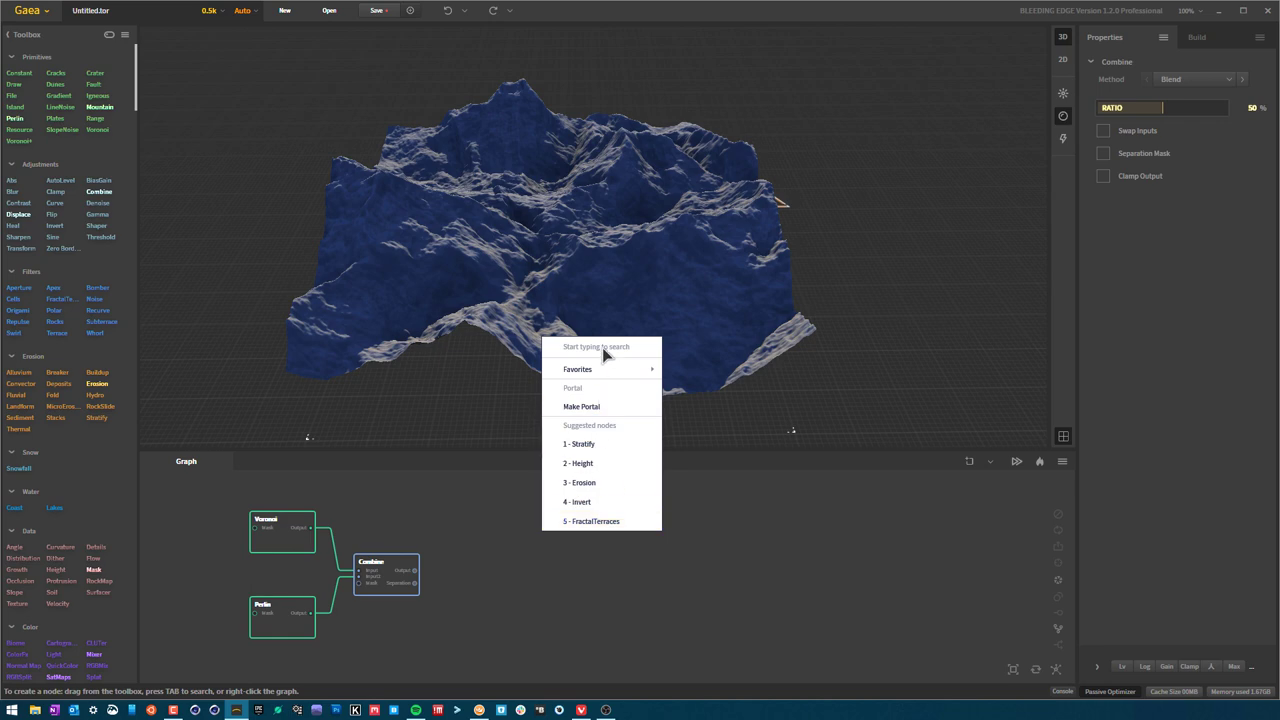
pyautogui.write('ze')
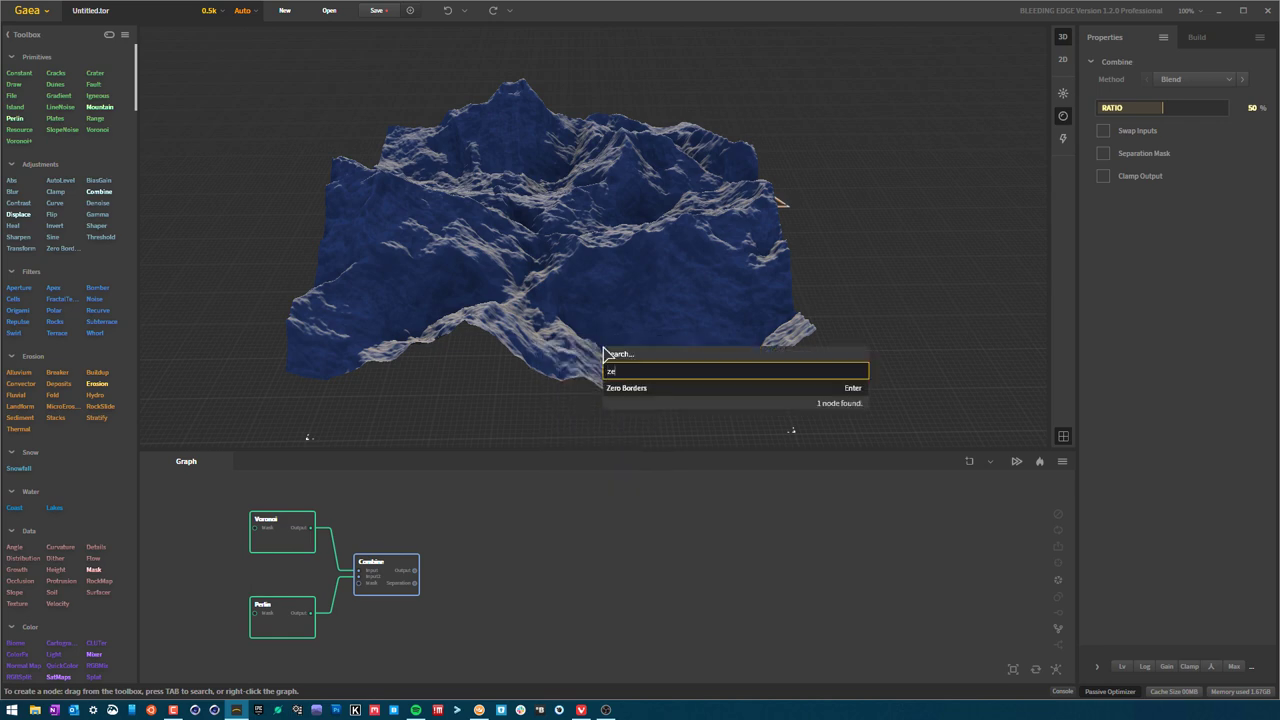
pyautogui.write('ro ed')
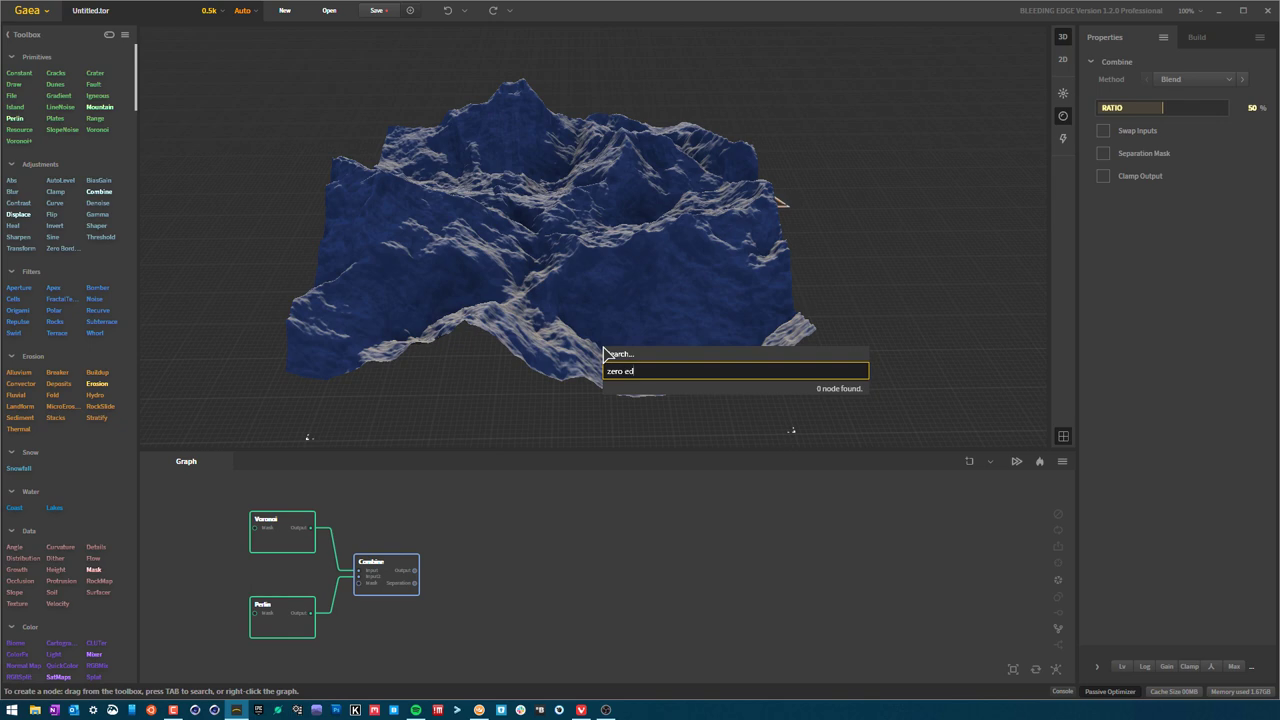
pyautogui.press('BackSpace')
pyautogui.press('BackSpace')
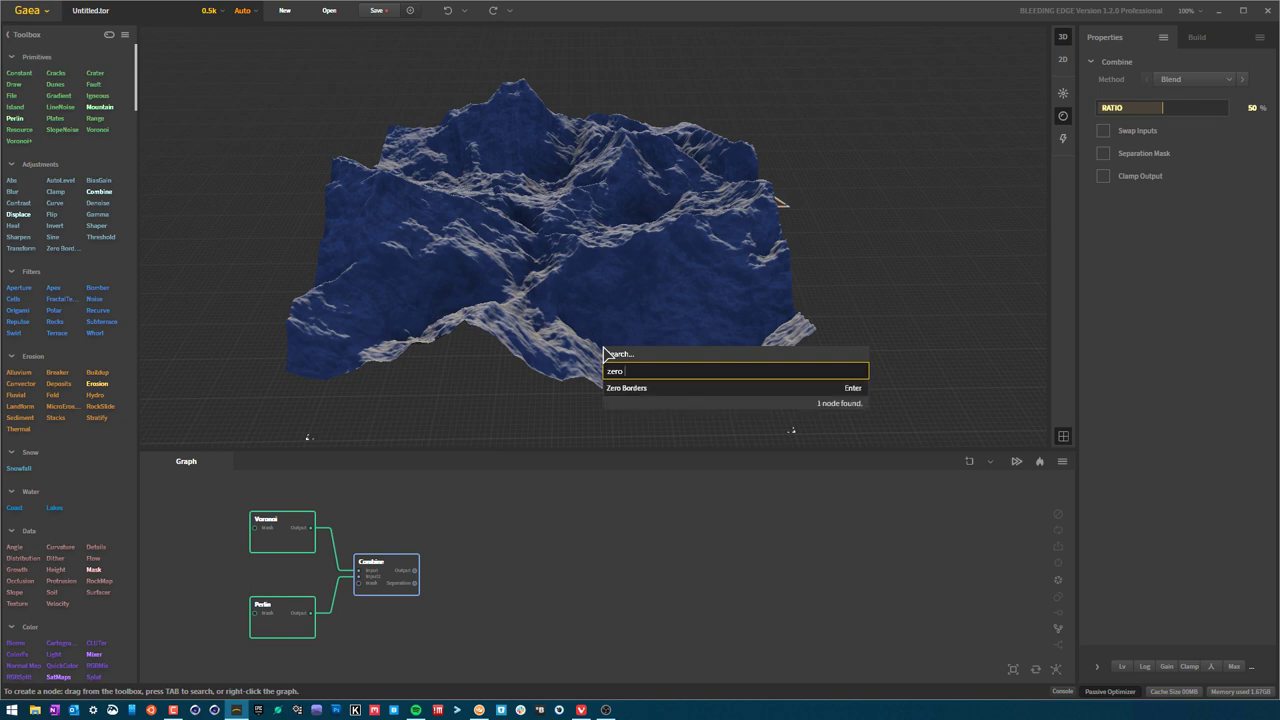
pyautogui.press('Down')
pyautogui.press('Return')
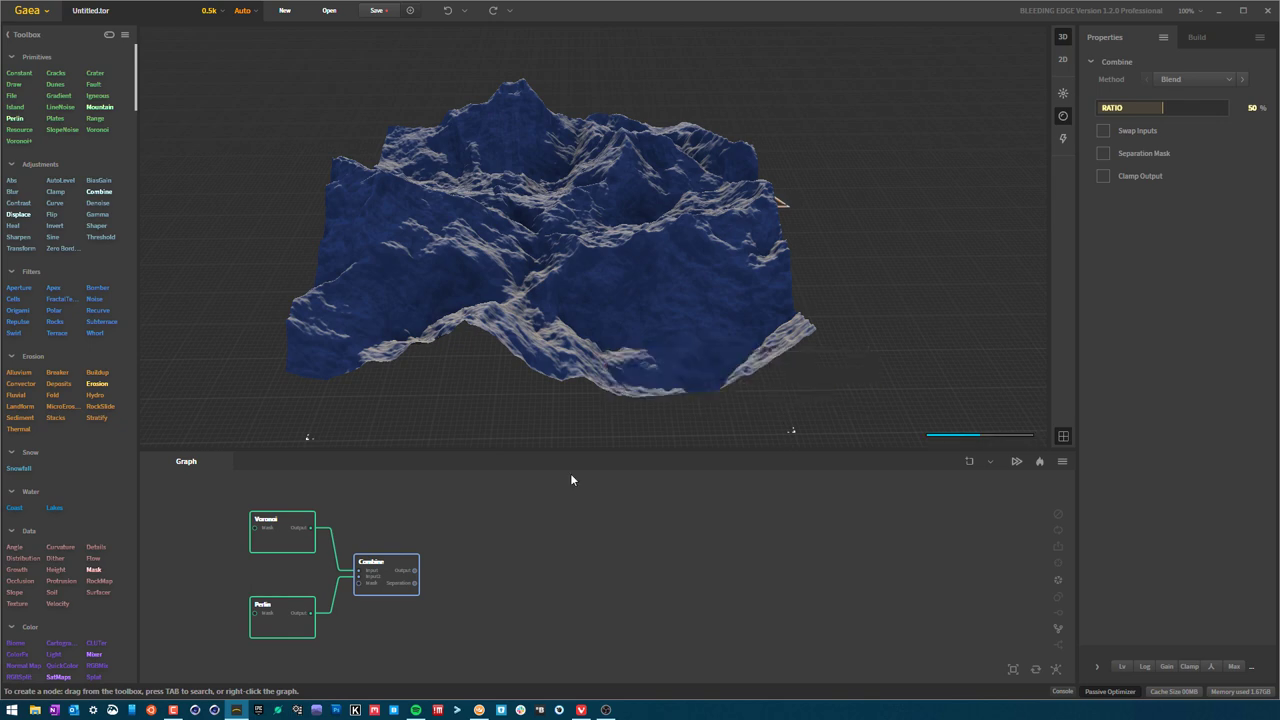
pyautogui.moveTo(580, 580); pyautogui.dragTo(485, 593)
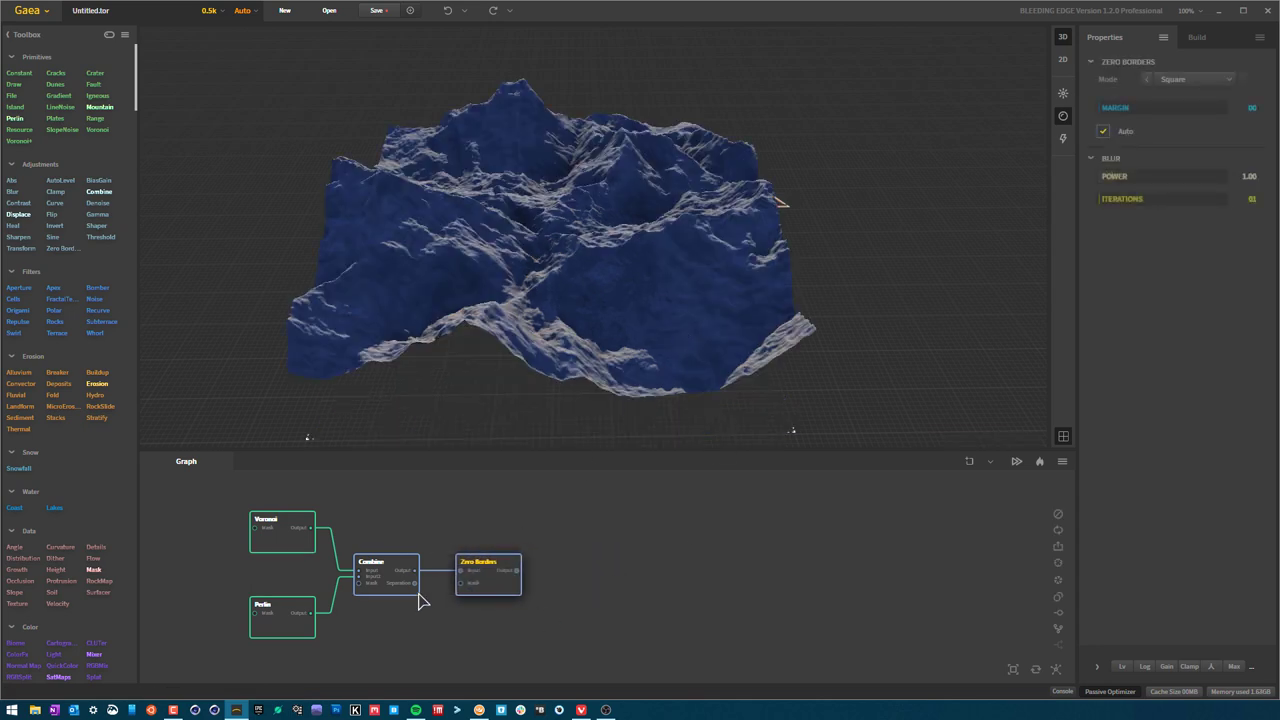
# - Compare the Zero Borders terrain with the Combine terrain and examine its flattened edges up close
pyautogui.click(500, 586)
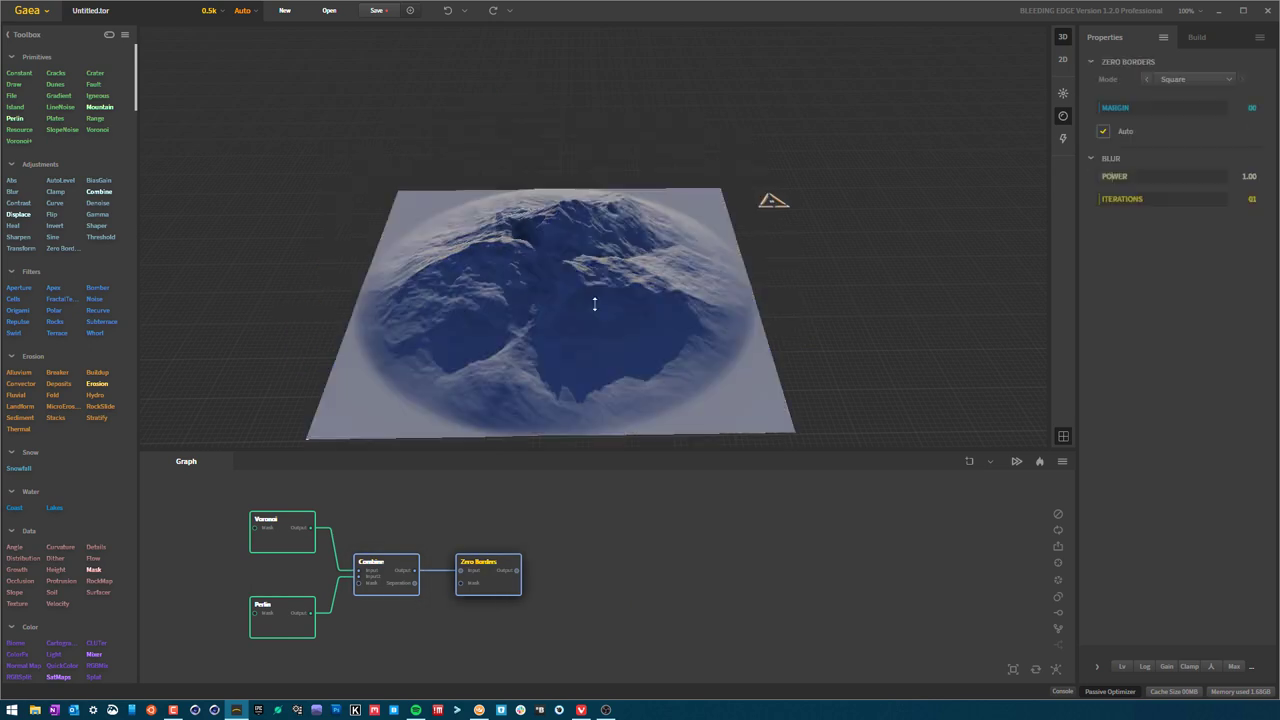
pyautogui.moveTo(692, 334); pyautogui.dragTo(617, 315)
pyautogui.click(390, 595)
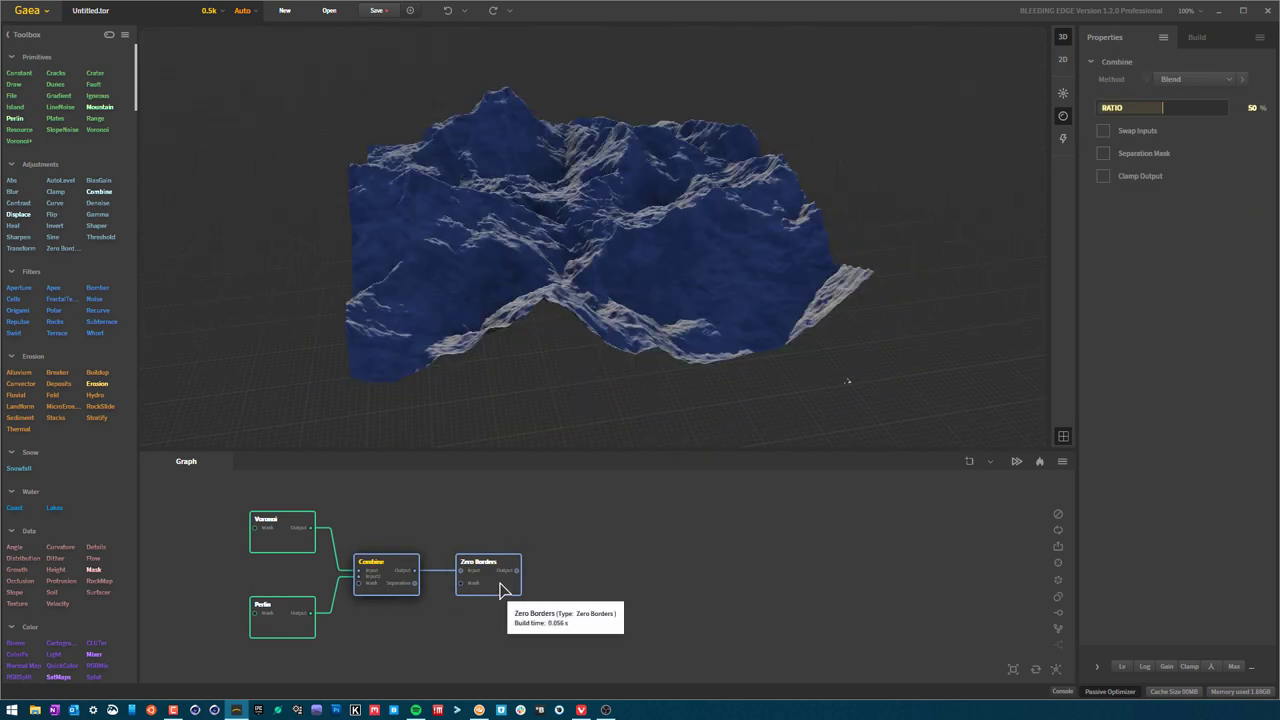
pyautogui.click(500, 594)
pyautogui.moveTo(660, 216); pyautogui.dragTo(634, 328)
pyautogui.scroll(5, 608, 249)
pyautogui.moveTo(559, 247); pyautogui.dragTo(461, 271)
pyautogui.moveTo(461, 271); pyautogui.dragTo(522, 232, button='middle')
pyautogui.scroll(2, 521, 232)
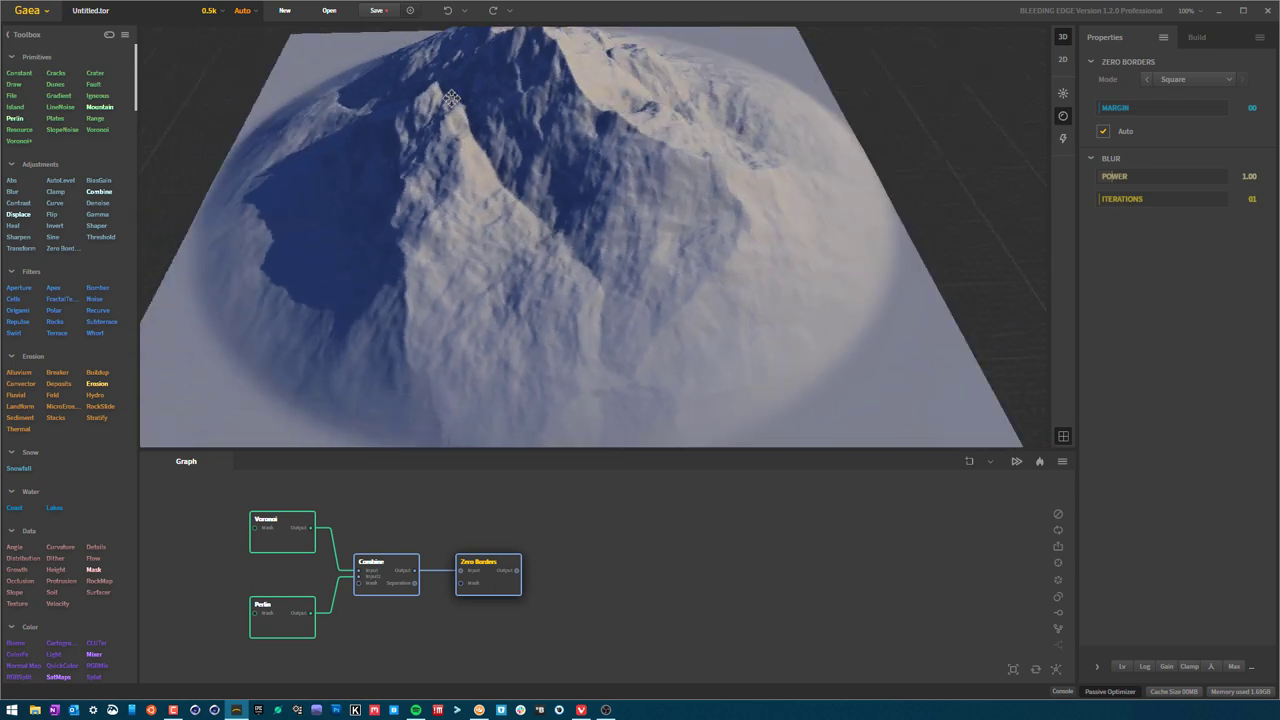
pyautogui.moveTo(455, 113); pyautogui.dragTo(471, 146)
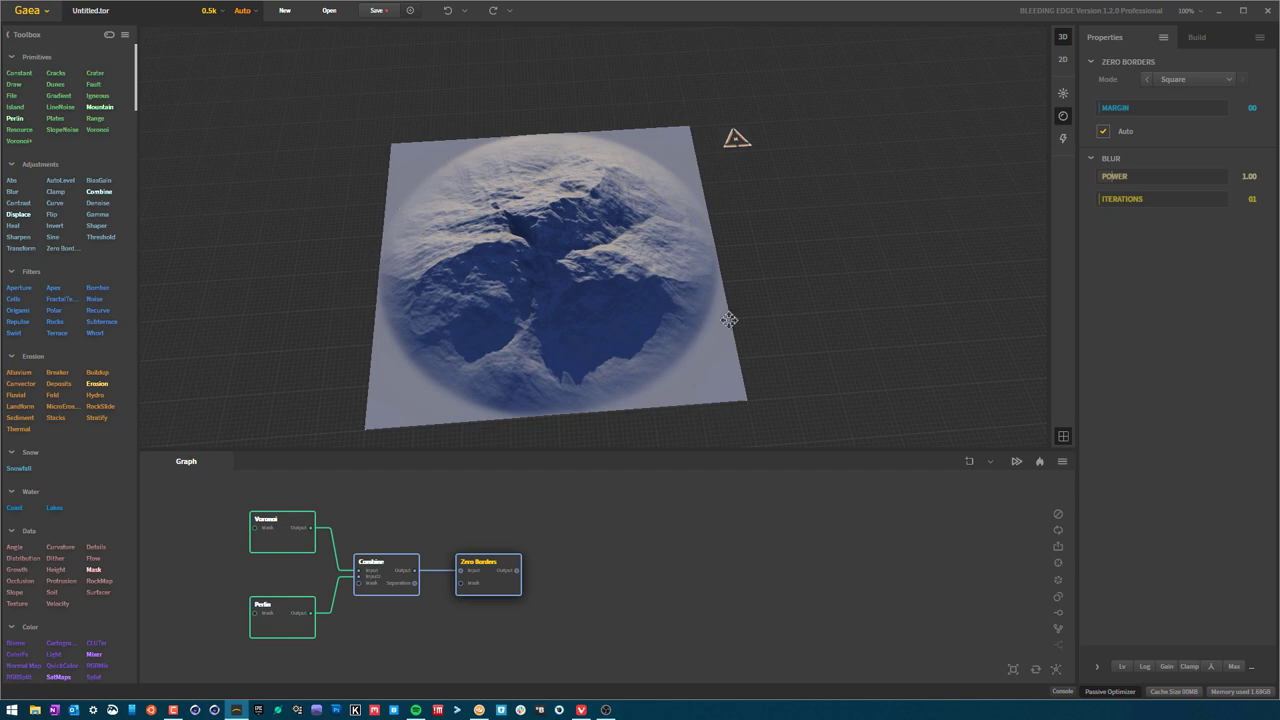
# - Try a Zero Borders margin of 25 and set the margin to 10
pyautogui.click(1155, 109)
pyautogui.moveTo(627, 323); pyautogui.dragTo(574, 217)
pyautogui.scroll(3, 574, 217)
pyautogui.moveTo(528, 265); pyautogui.dragTo(717, 163)
pyautogui.click(1143, 107)
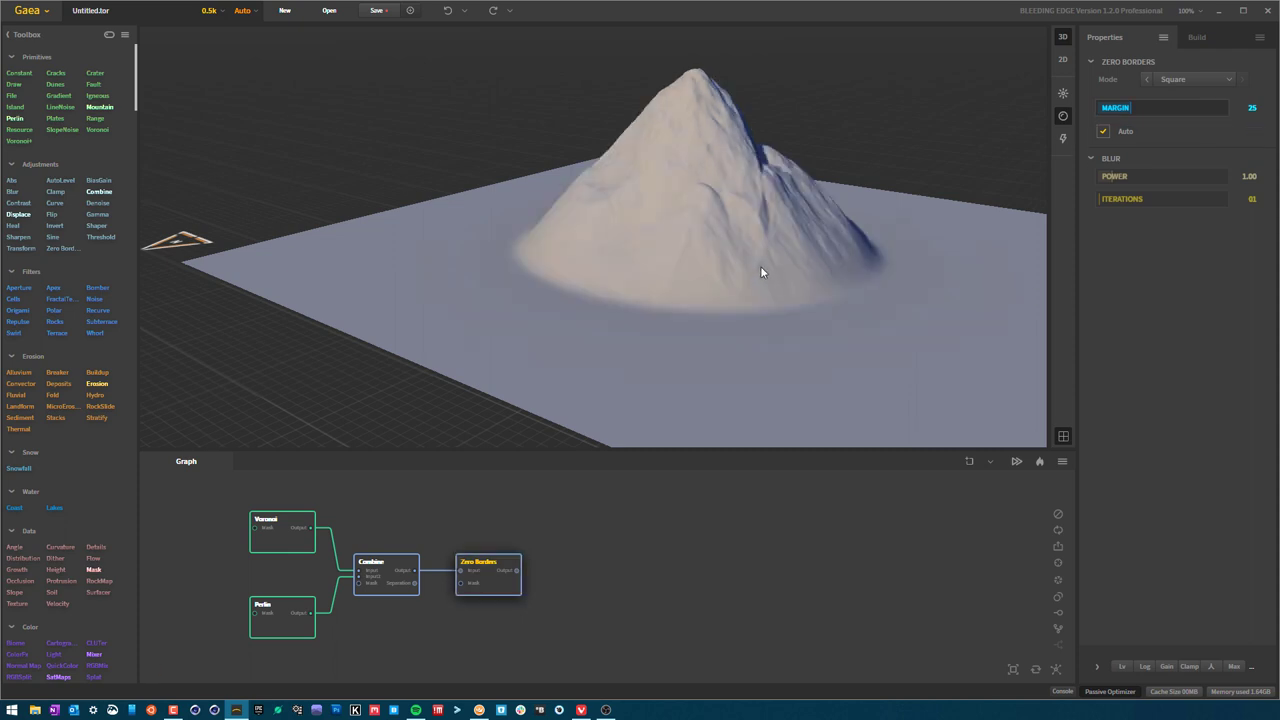
pyautogui.moveTo(757, 266)
pyautogui.mouseDown()
pyautogui.moveTo(623, 243)
pyautogui.moveTo(500, 274)
pyautogui.moveTo(1097, 132)
pyautogui.mouseUp()
pyautogui.click(1113, 107)
pyautogui.moveTo(743, 306); pyautogui.dragTo(470, 108)
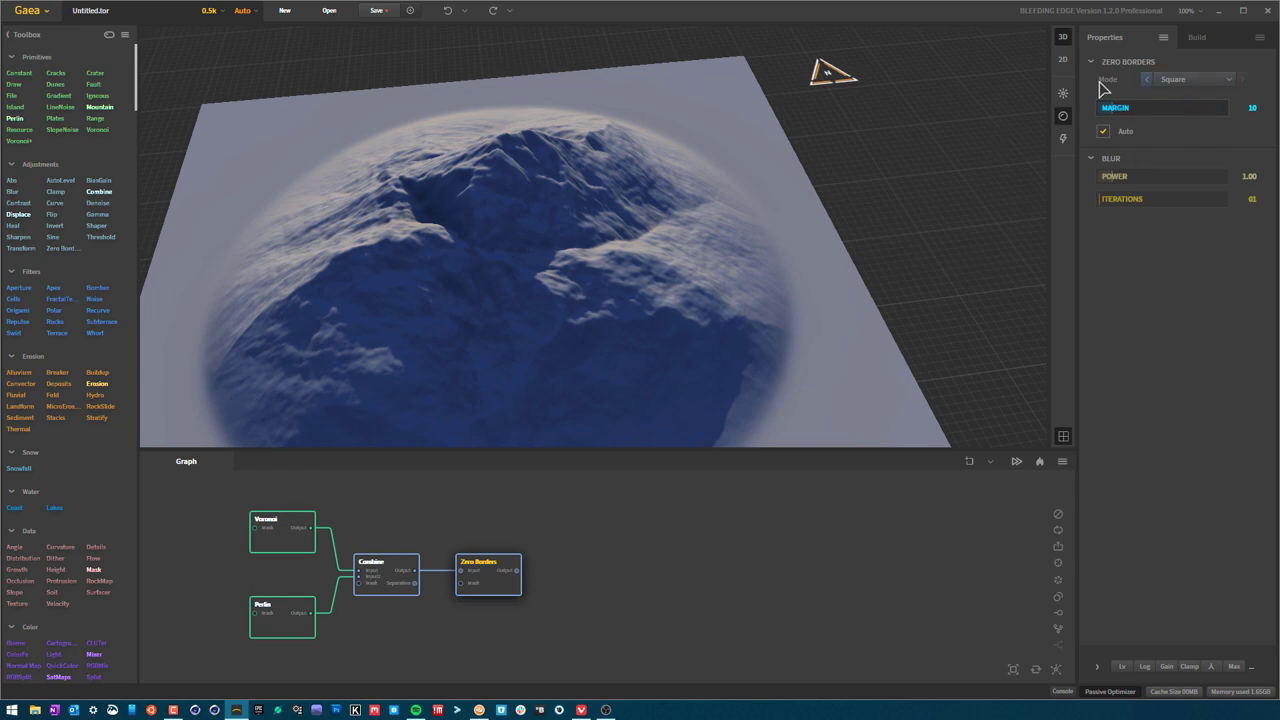
# - Set the Zero Borders mode to Round and inspect the peak from several sides
pyautogui.click(1197, 86)
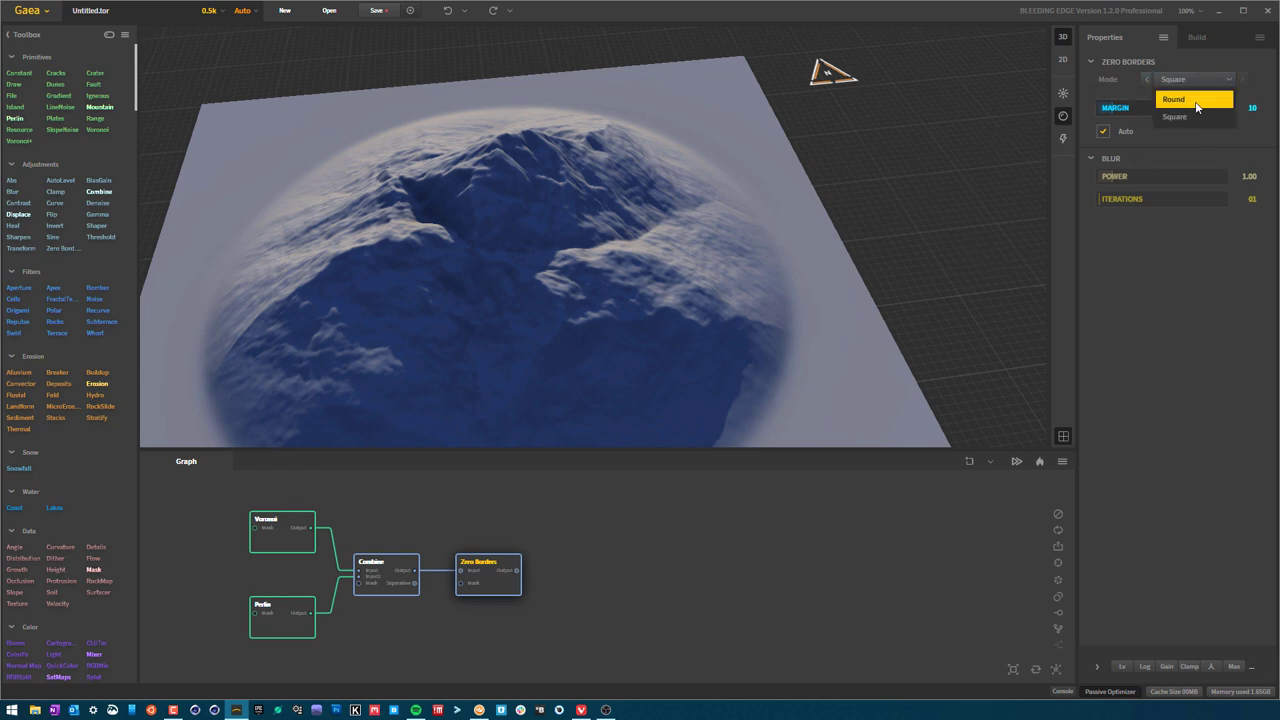
pyautogui.click(1190, 100)
pyautogui.moveTo(640, 260); pyautogui.dragTo(502, 323)
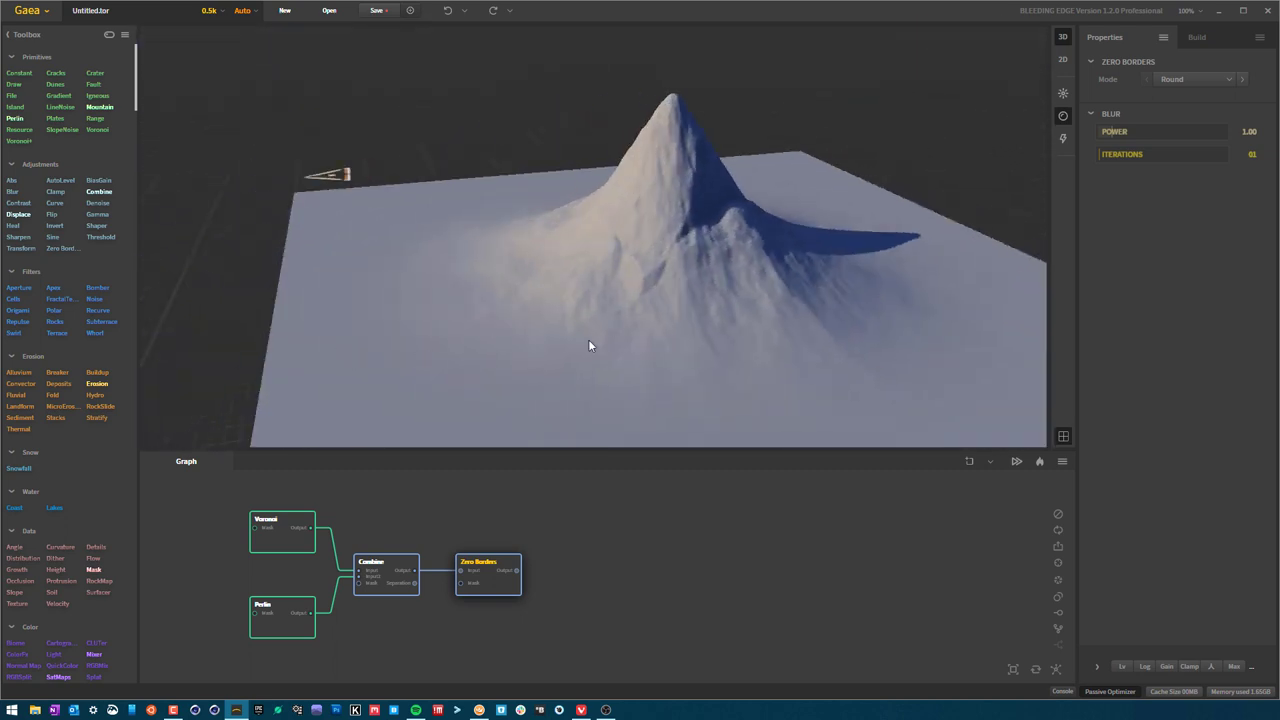
pyautogui.moveTo(660, 245); pyautogui.dragTo(643, 374)
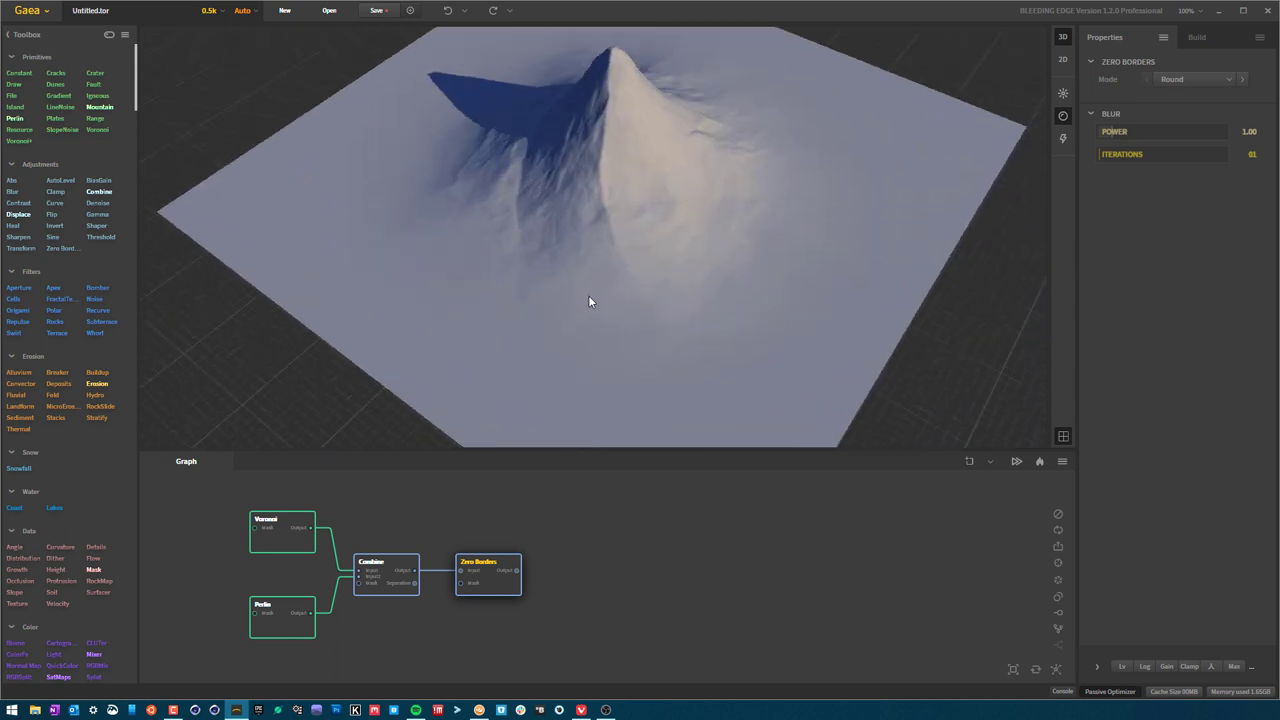
pyautogui.moveTo(585, 281); pyautogui.dragTo(345, 288)
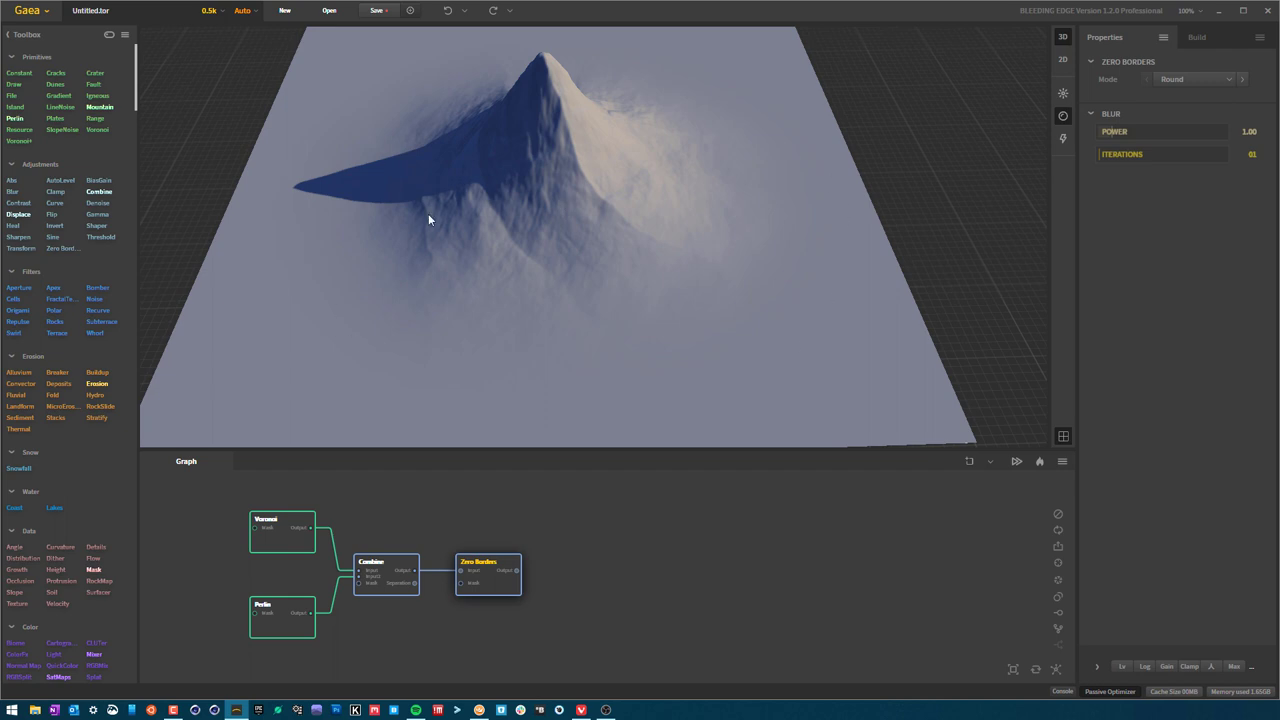
pyautogui.moveTo(476, 283); pyautogui.dragTo(777, 127)
pyautogui.moveTo(685, 217); pyautogui.dragTo(762, 270)
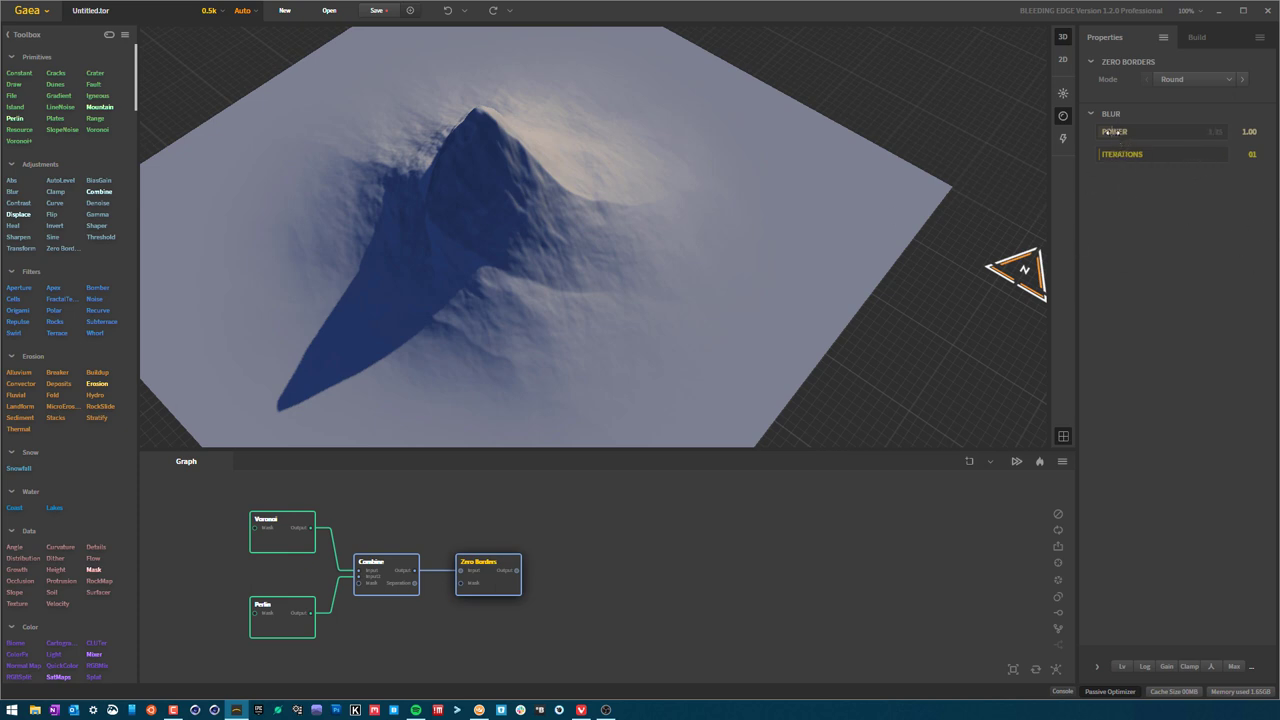
# - Try the Zero Borders blur power at 6.08 and at 0, inspecting the peak each time
pyautogui.moveTo(1110, 133); pyautogui.dragTo(1172, 137)
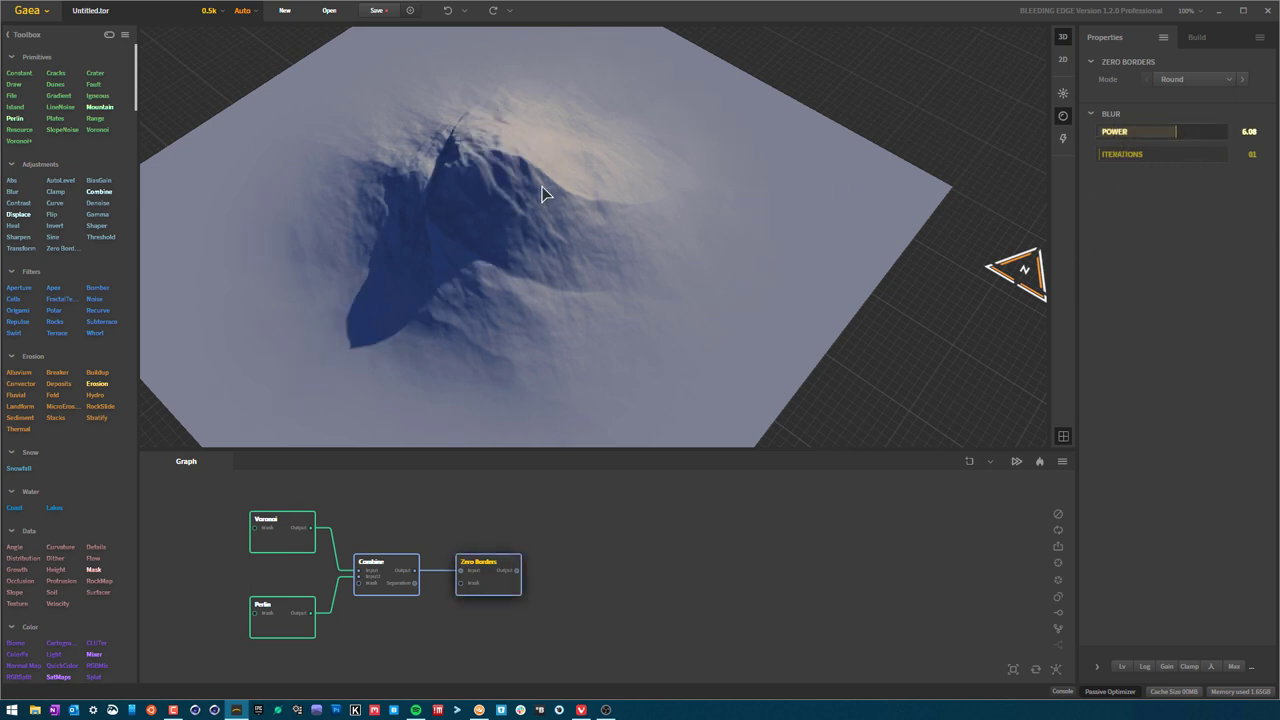
pyautogui.moveTo(543, 193); pyautogui.dragTo(760, 200)
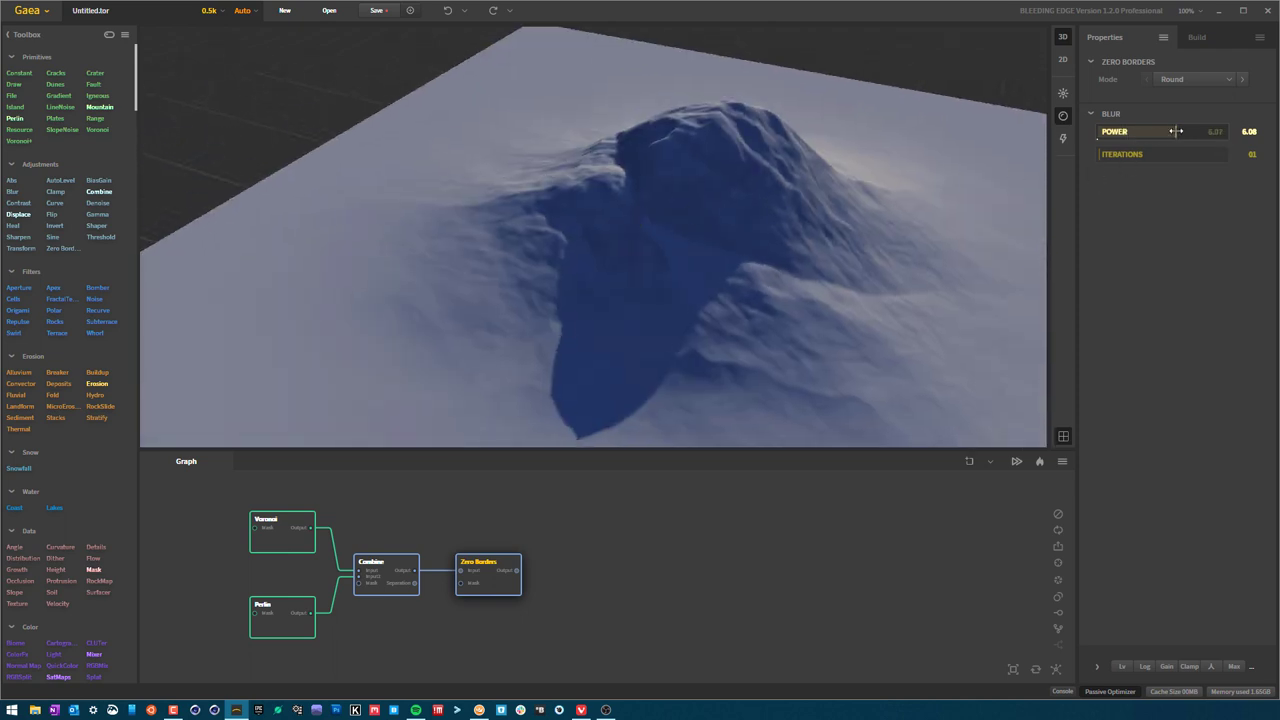
pyautogui.moveTo(1177, 131); pyautogui.dragTo(1096, 131)
pyautogui.scroll(3, 750, 205)
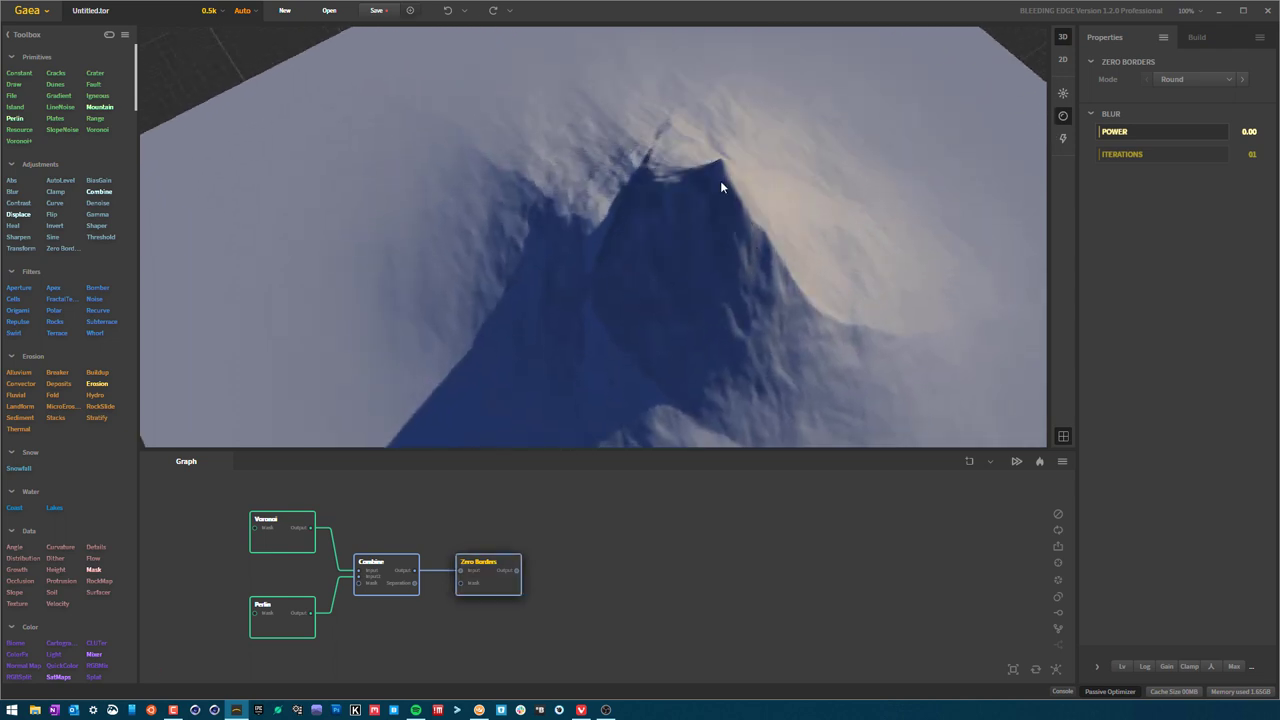
pyautogui.moveTo(721, 182); pyautogui.dragTo(970, 160)
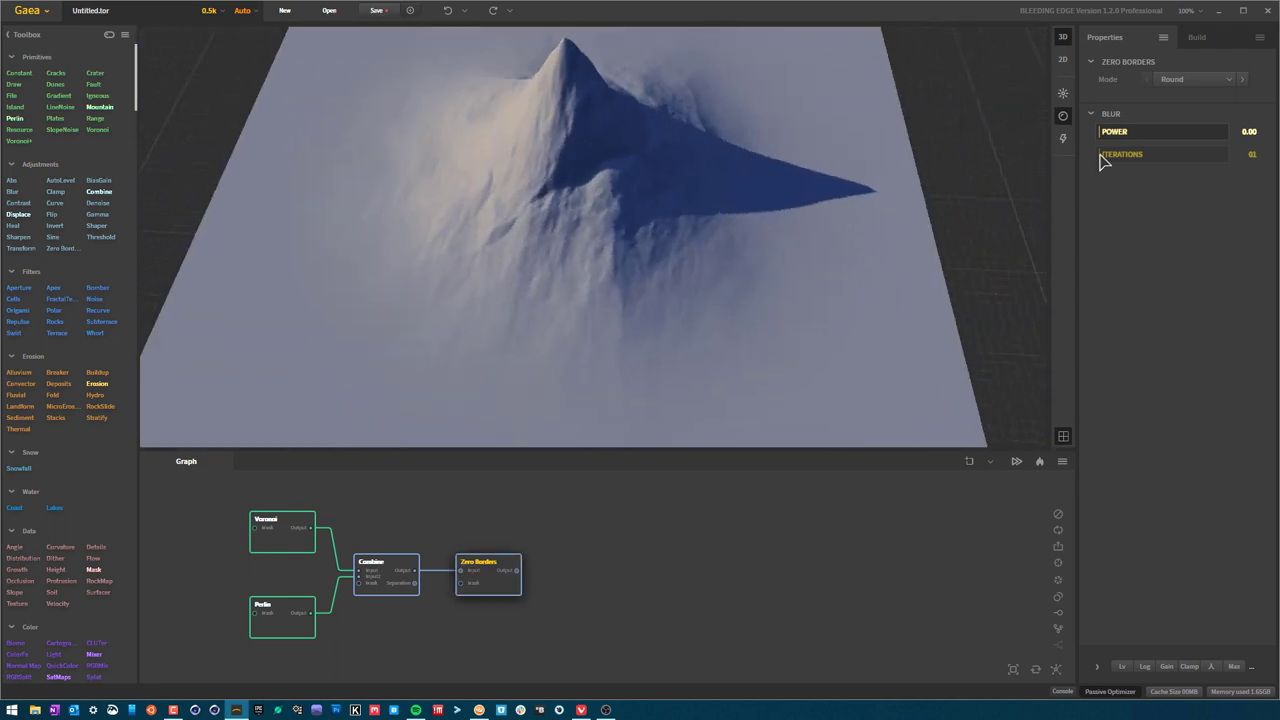
# - Set the Zero Borders blur power to 3.76 and inspect the softened peak
pyautogui.moveTo(1103, 135); pyautogui.dragTo(1142, 136)
pyautogui.moveTo(700, 210); pyautogui.dragTo(796, 252)
pyautogui.scroll(5, 660, 199)
pyautogui.scroll(-5, 796, 252)
pyautogui.moveTo(680, 323); pyautogui.dragTo(577, 348)
# - Try the Zero Borders blur with 5 and 10 iterations, inspecting the mountain from several sides
pyautogui.click(1155, 155)
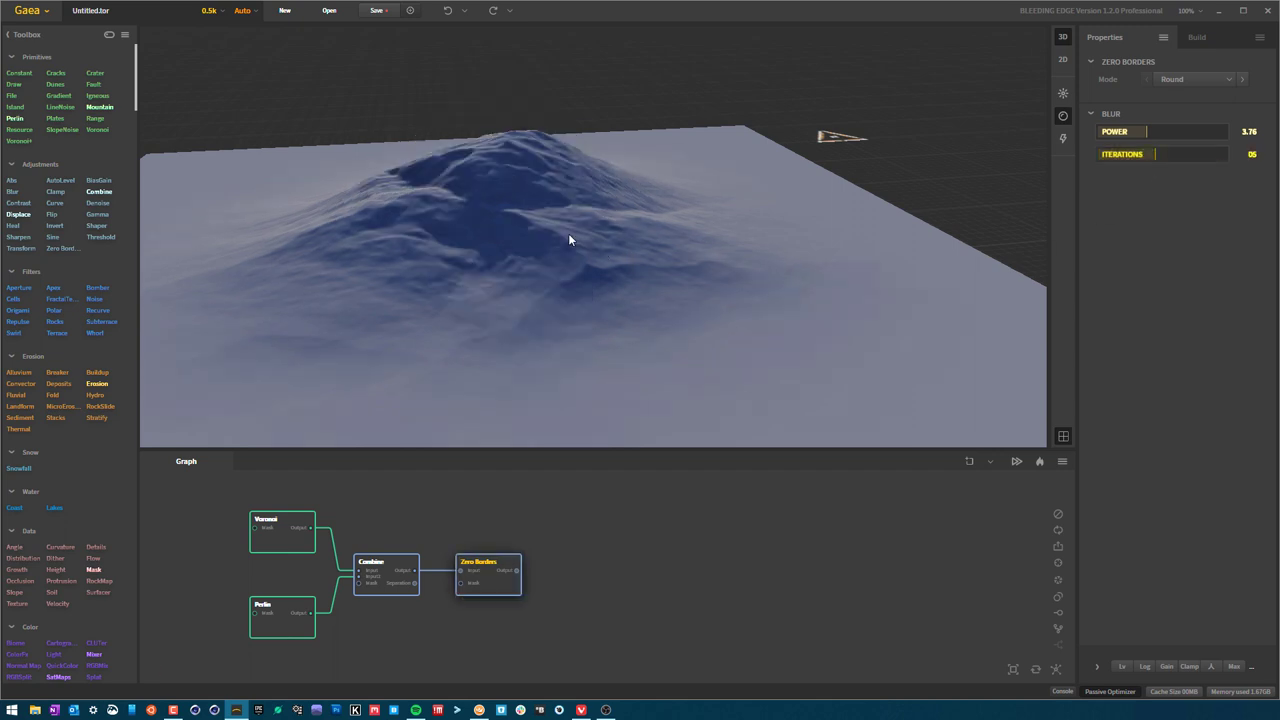
pyautogui.moveTo(568, 233); pyautogui.dragTo(780, 250)
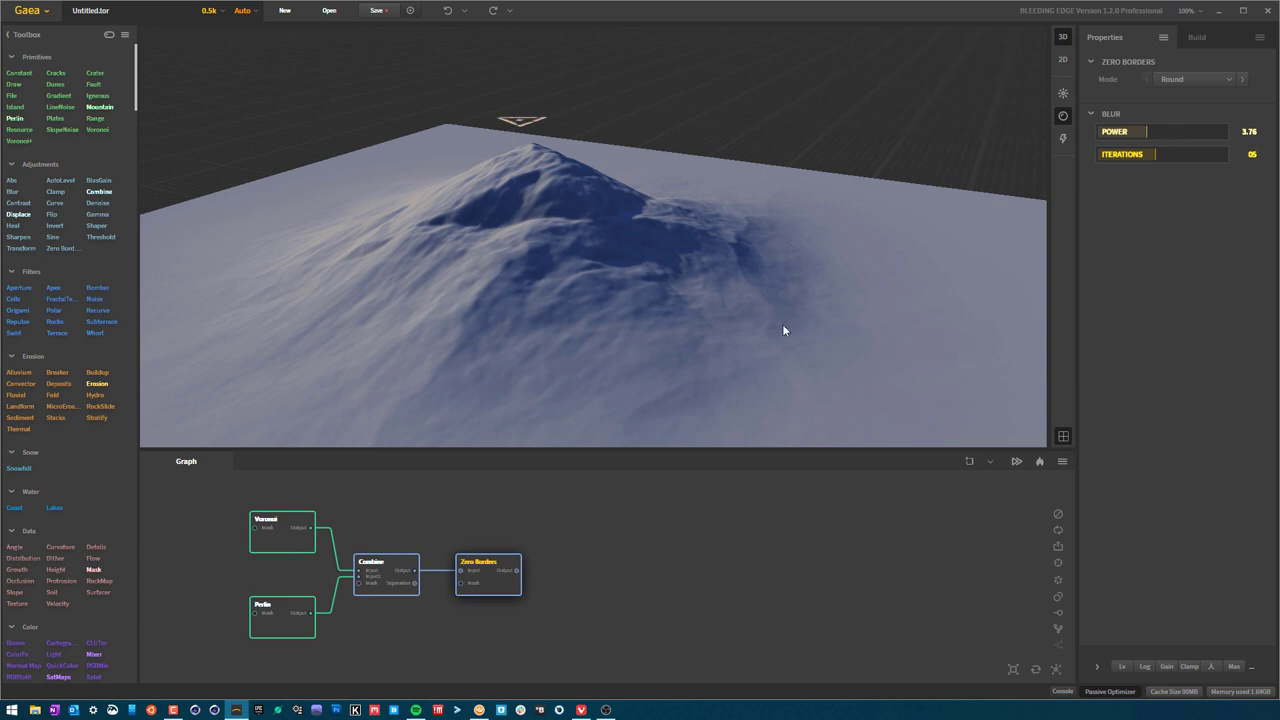
pyautogui.moveTo(783, 330); pyautogui.dragTo(702, 251)
pyautogui.moveTo(597, 284)
pyautogui.mouseDown()
pyautogui.moveTo(538, 258)
pyautogui.moveTo(619, 336)
pyautogui.moveTo(880, 350)
pyautogui.mouseUp()
pyautogui.moveTo(940, 225); pyautogui.dragTo(700, 250)
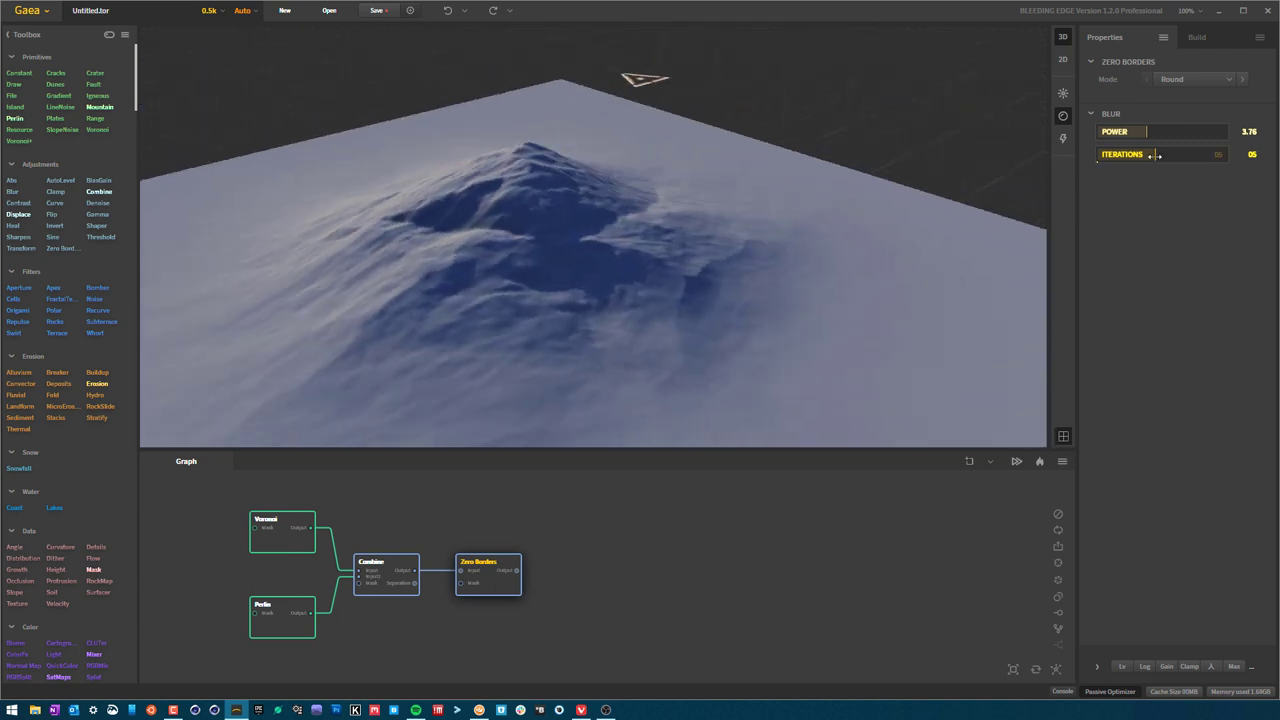
pyautogui.moveTo(1152, 155); pyautogui.dragTo(1228, 155)
pyautogui.moveTo(574, 178); pyautogui.dragTo(646, 229)
pyautogui.moveTo(529, 283); pyautogui.dragTo(578, 205)
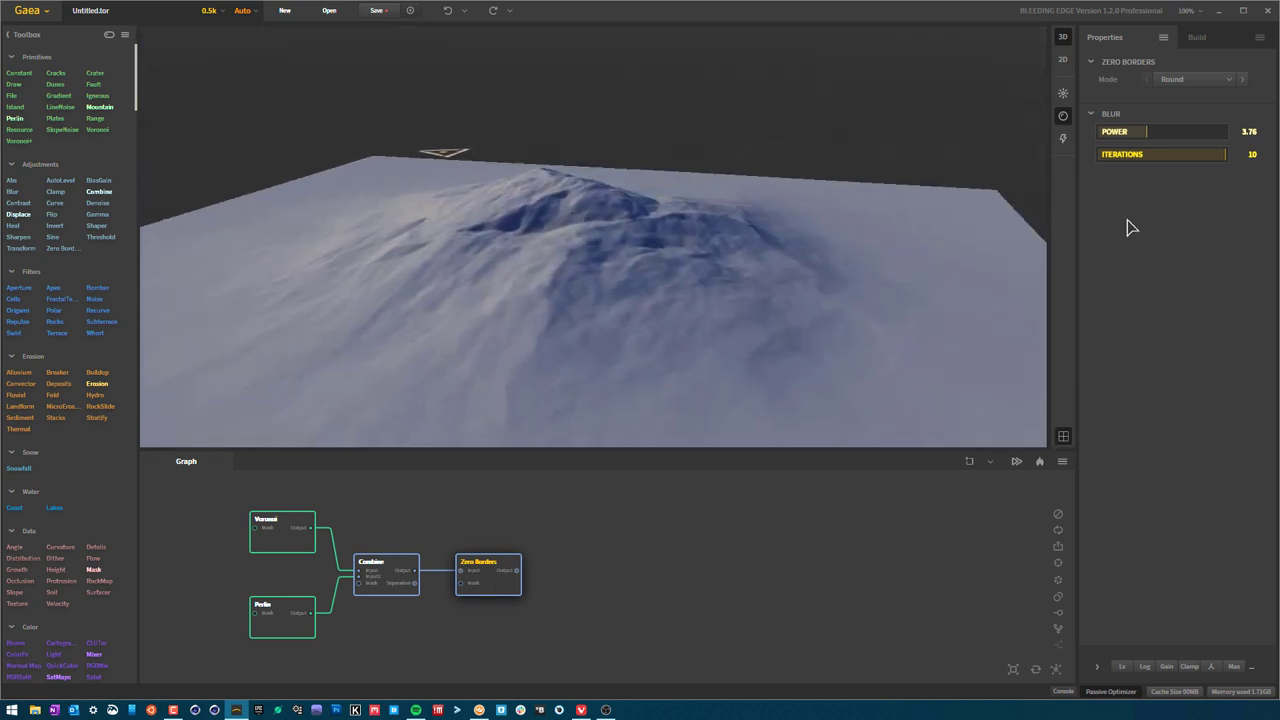
# - Set the Zero Borders blur iterations to 3 and check the mountain's shape
pyautogui.click(1148, 157)
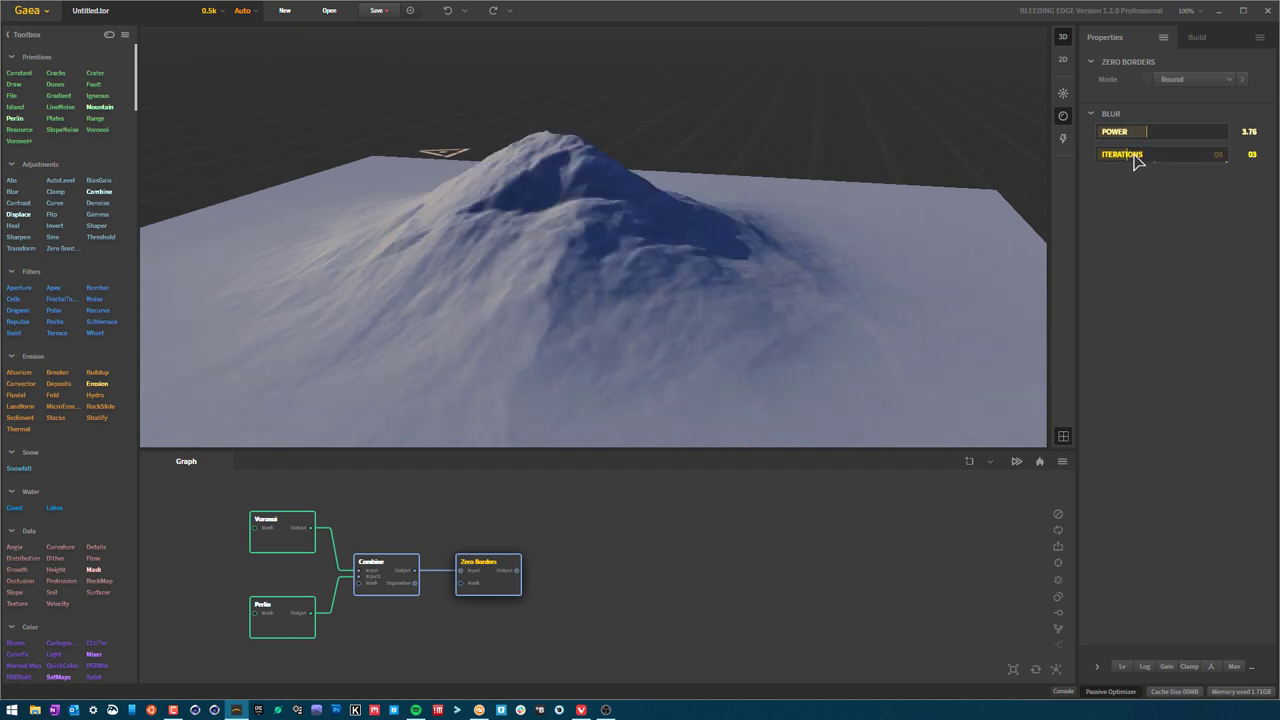
pyautogui.moveTo(674, 248); pyautogui.dragTo(790, 240)
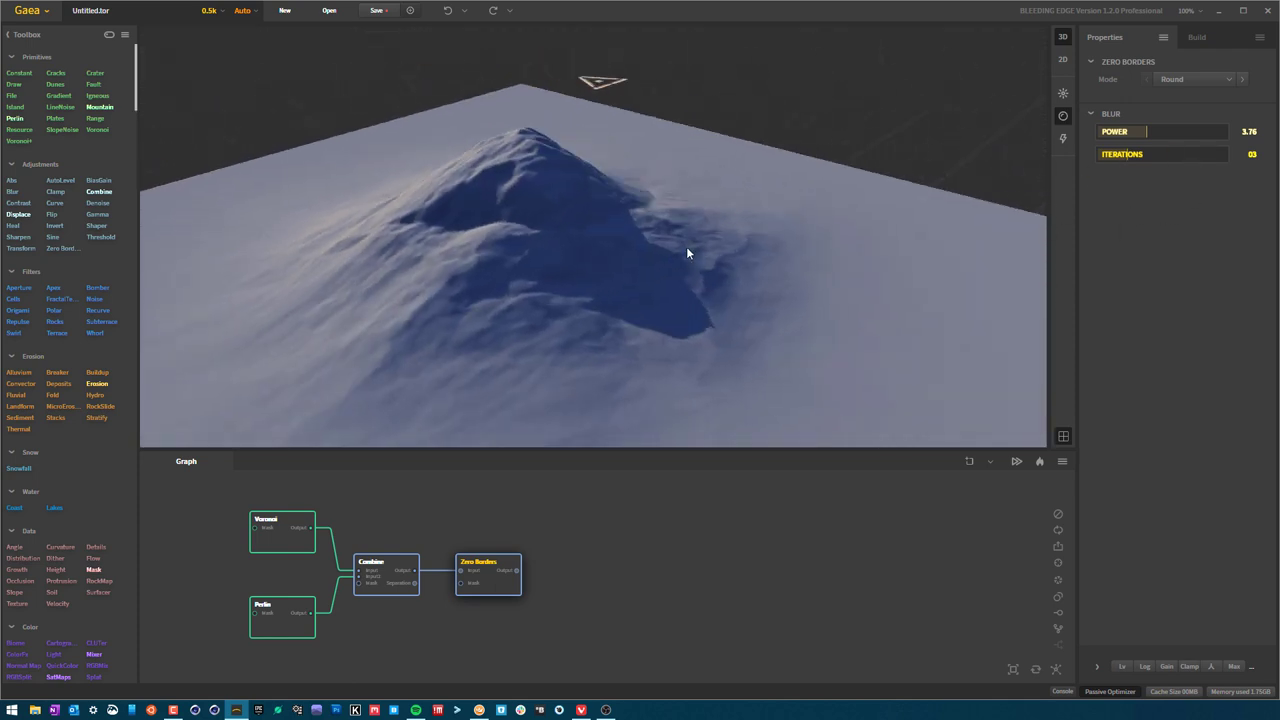
pyautogui.moveTo(614, 320)
pyautogui.mouseDown()
pyautogui.moveTo(580, 269)
pyautogui.moveTo(629, 317)
pyautogui.mouseUp()
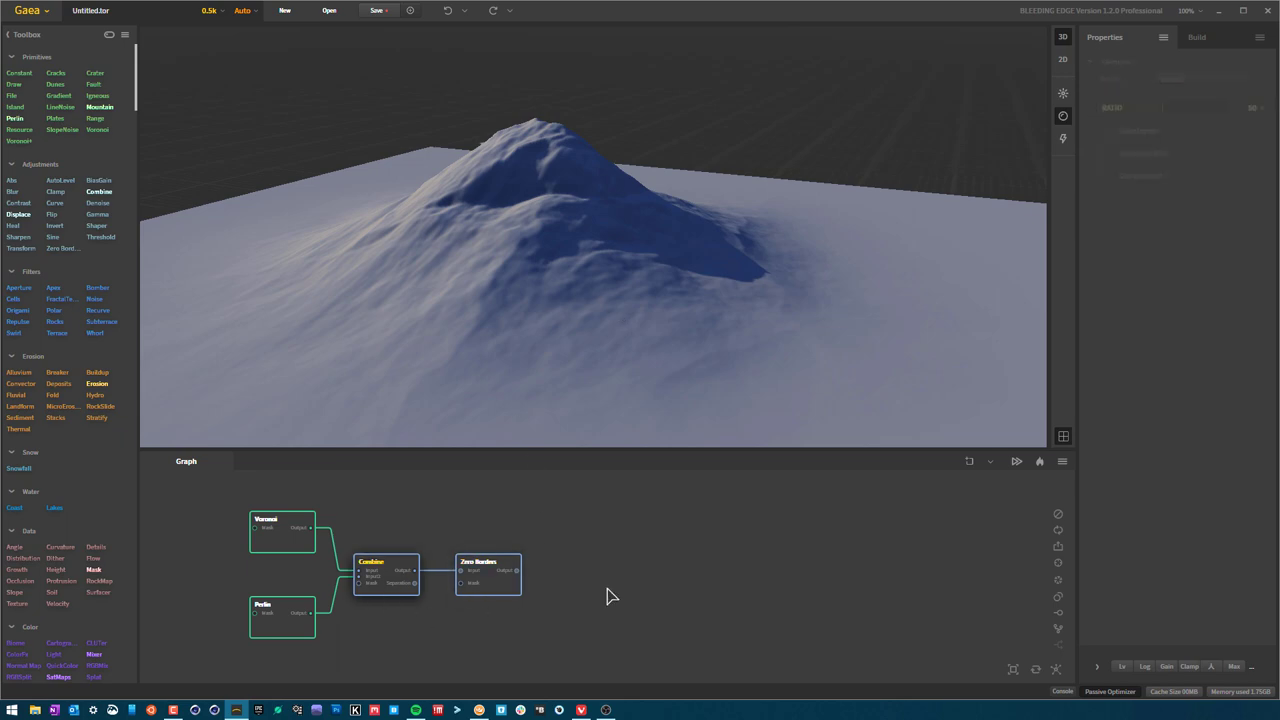
# - Compare the original Combine terrain with the blurred, round Zero Borders result
pyautogui.click(392, 588)
pyautogui.moveTo(623, 163); pyautogui.dragTo(638, 299)
pyautogui.scroll(-3, 639, 116)
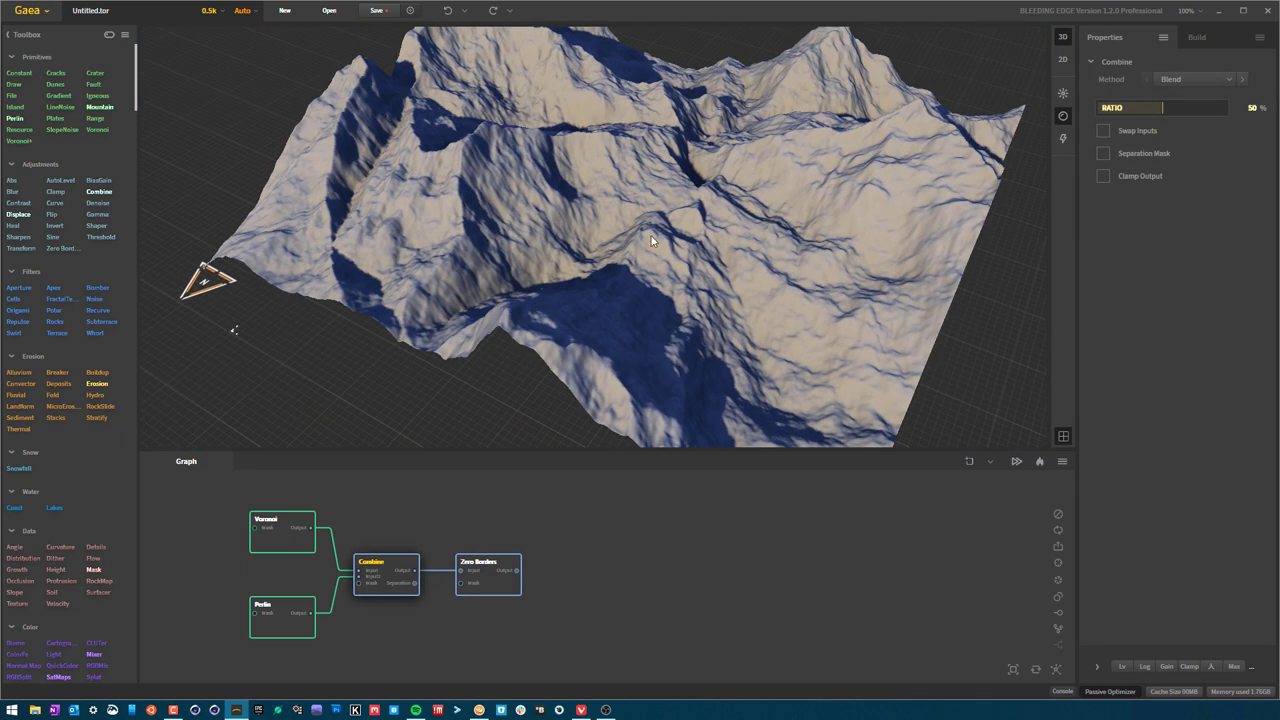
pyautogui.moveTo(701, 237); pyautogui.dragTo(540, 280)
pyautogui.click(504, 592)
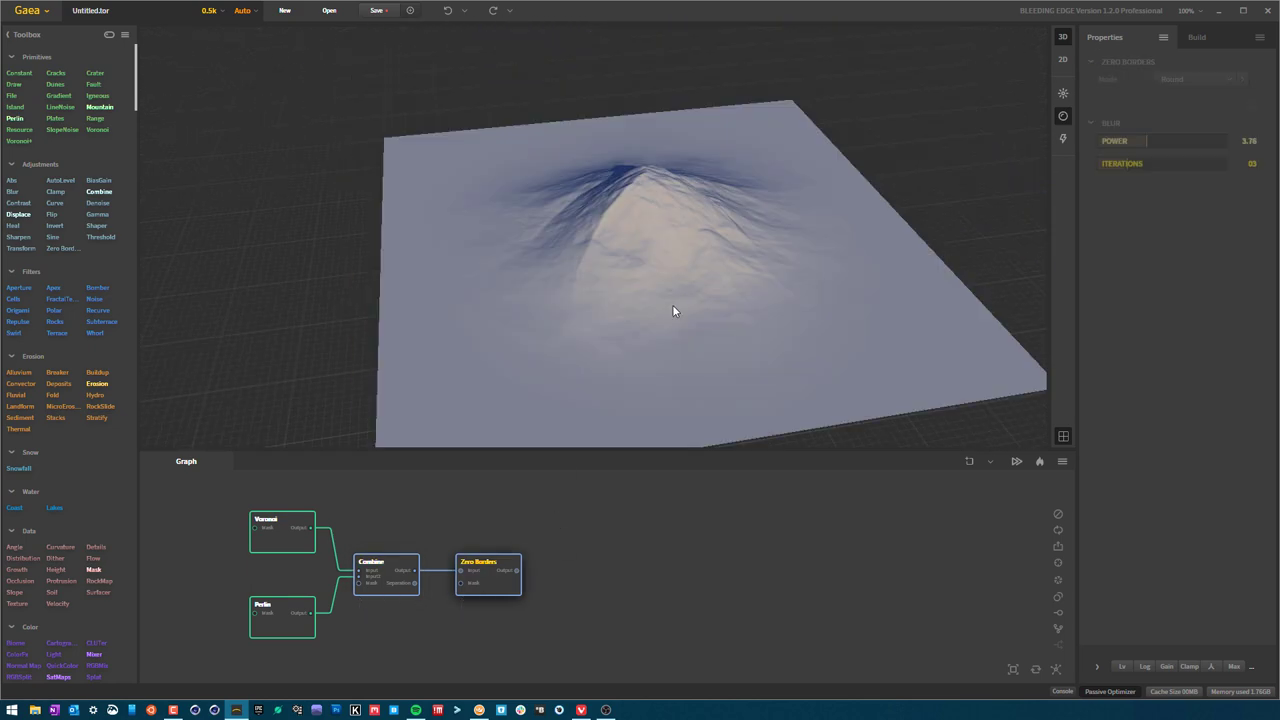
# - Review the Zero Borders, Voronoi and Perlin terrains one after another from several angles
pyautogui.moveTo(678, 296); pyautogui.dragTo(605, 251)
pyautogui.scroll(3, 706, 227)
pyautogui.moveTo(706, 227); pyautogui.dragTo(674, 293)
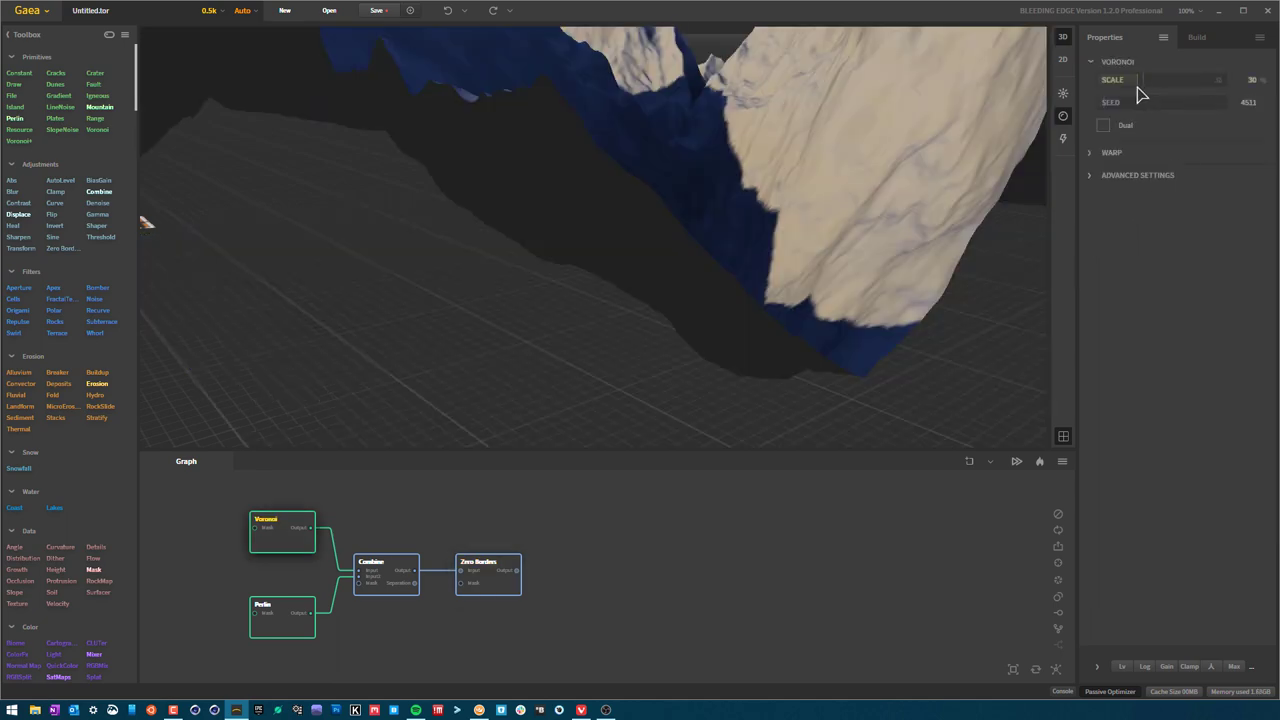
pyautogui.moveTo(900, 100); pyautogui.dragTo(614, 309)
pyautogui.scroll(2, 657, 114)
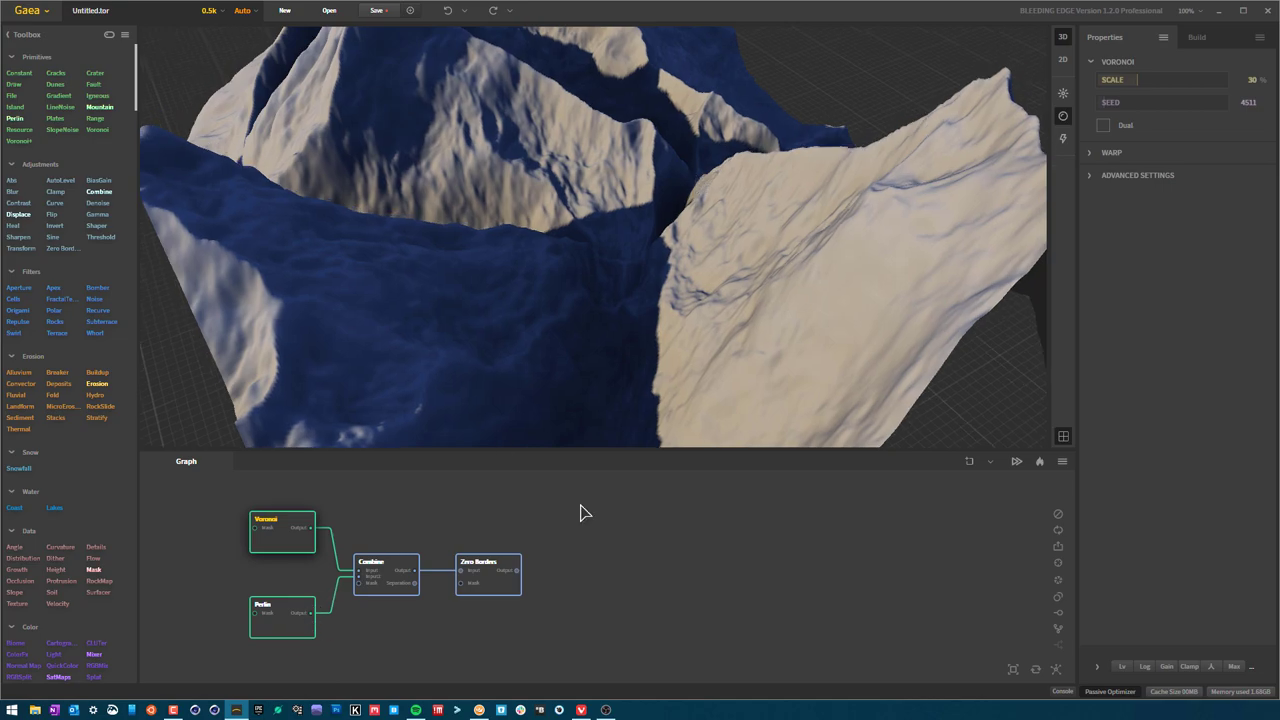
pyautogui.click(282, 610)
pyautogui.moveTo(677, 228); pyautogui.dragTo(810, 175)
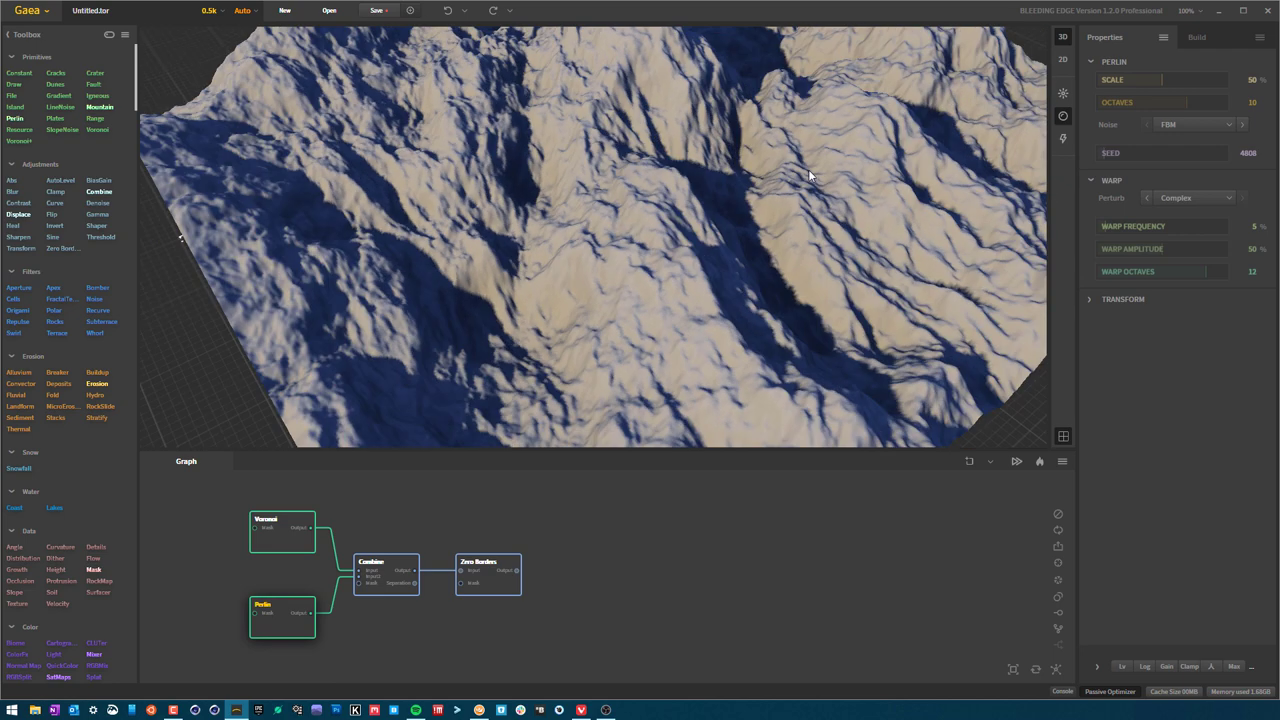
pyautogui.click(508, 590)
pyautogui.moveTo(655, 266); pyautogui.dragTo(577, 336)
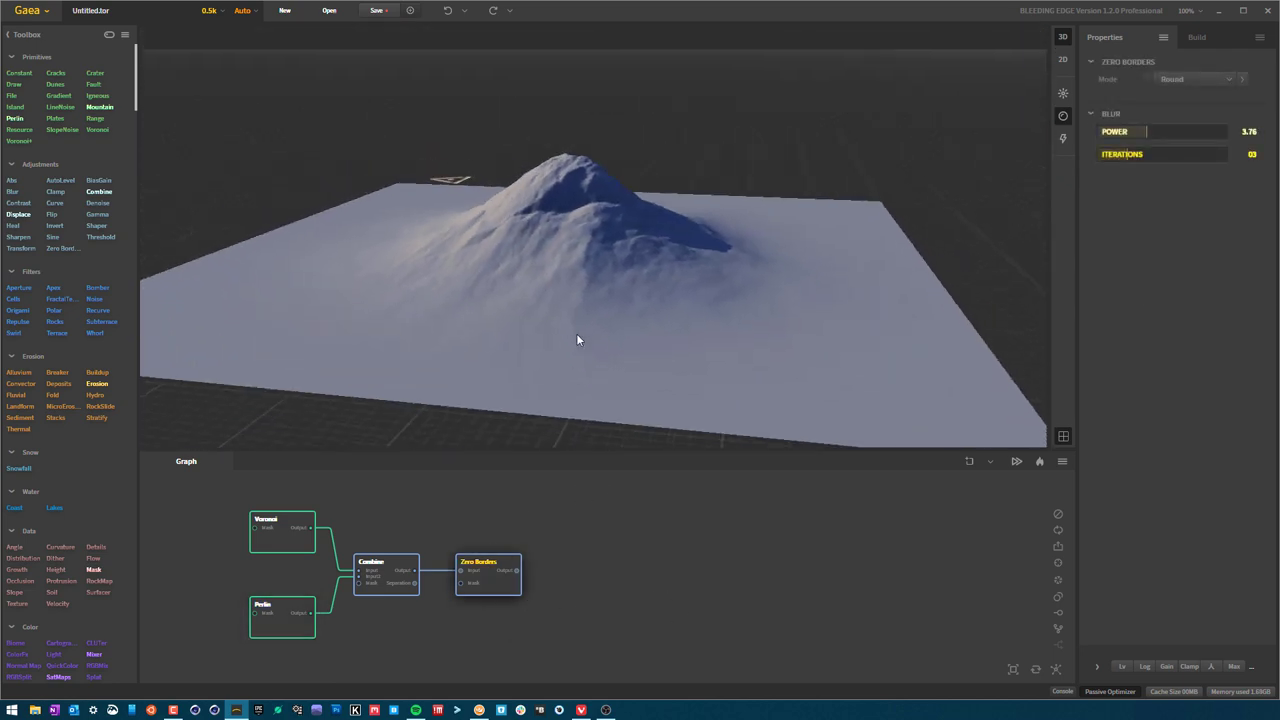
pyautogui.click(397, 601)
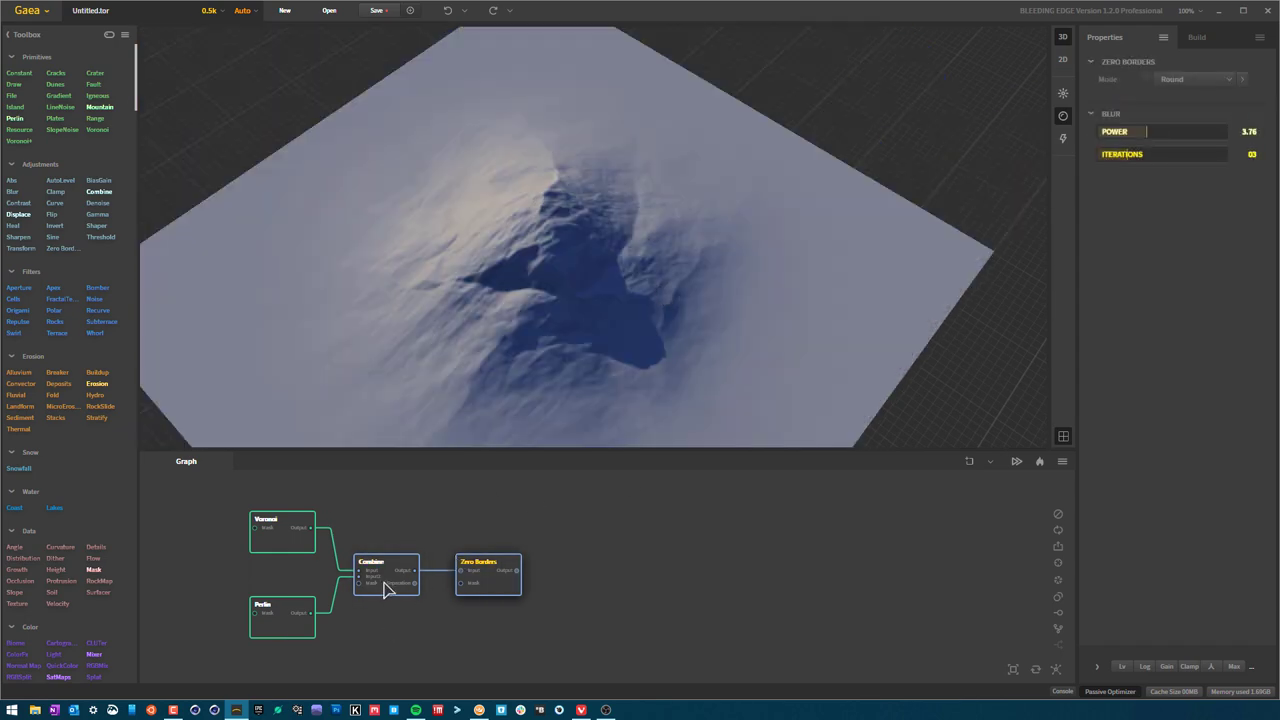
pyautogui.click(386, 583)
pyautogui.click(494, 590)
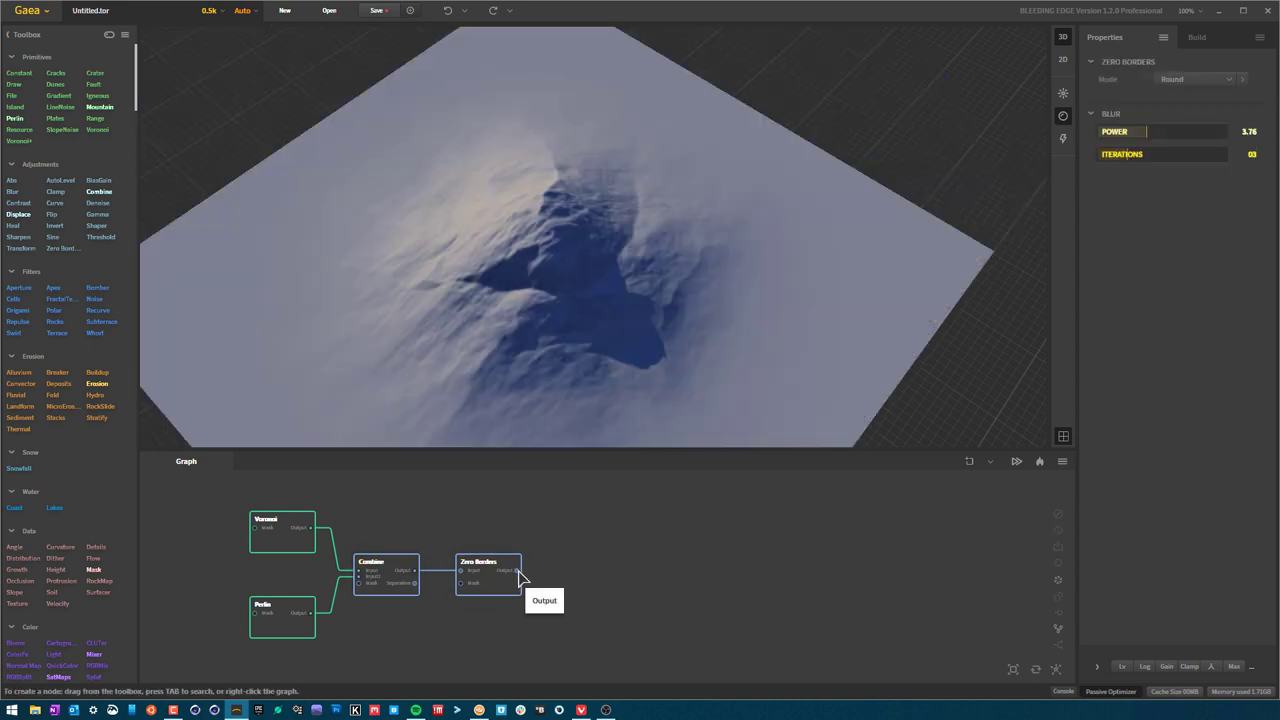
# - Add a second Combine node fed by the Zero Borders output and place it just beyond that node
pyautogui.moveTo(517, 571); pyautogui.dragTo(621, 569)
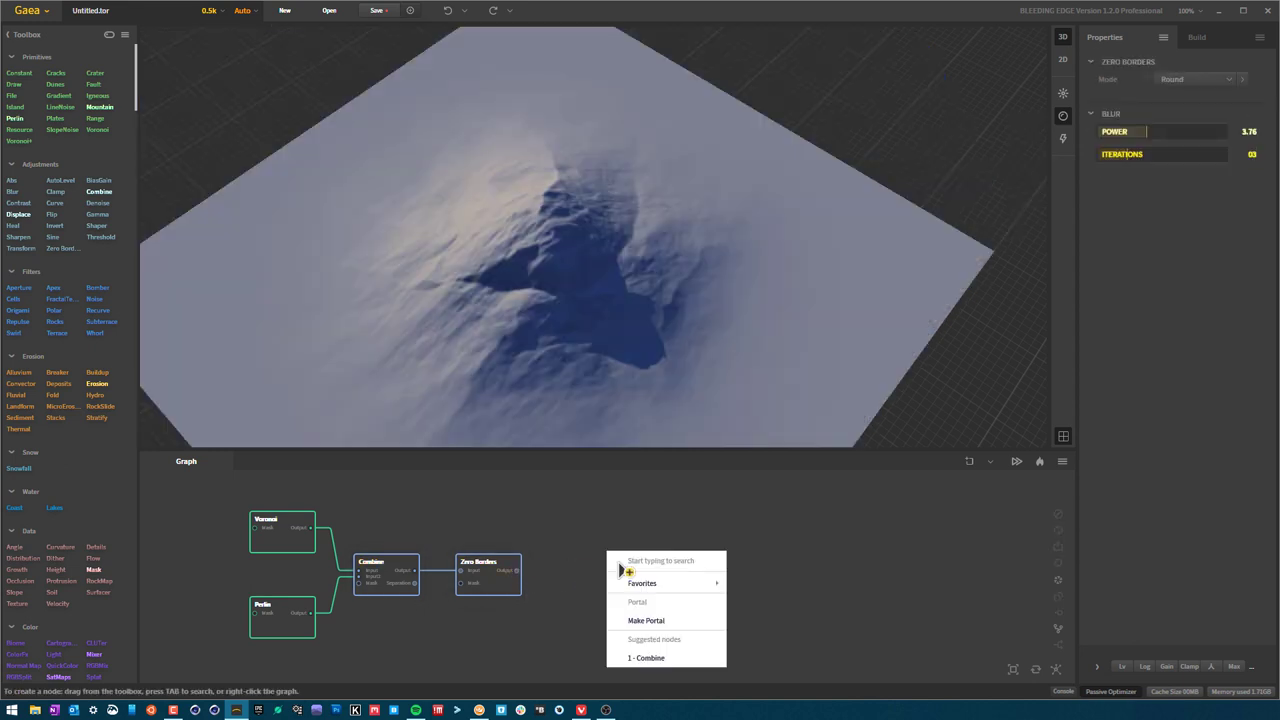
pyautogui.write('com')
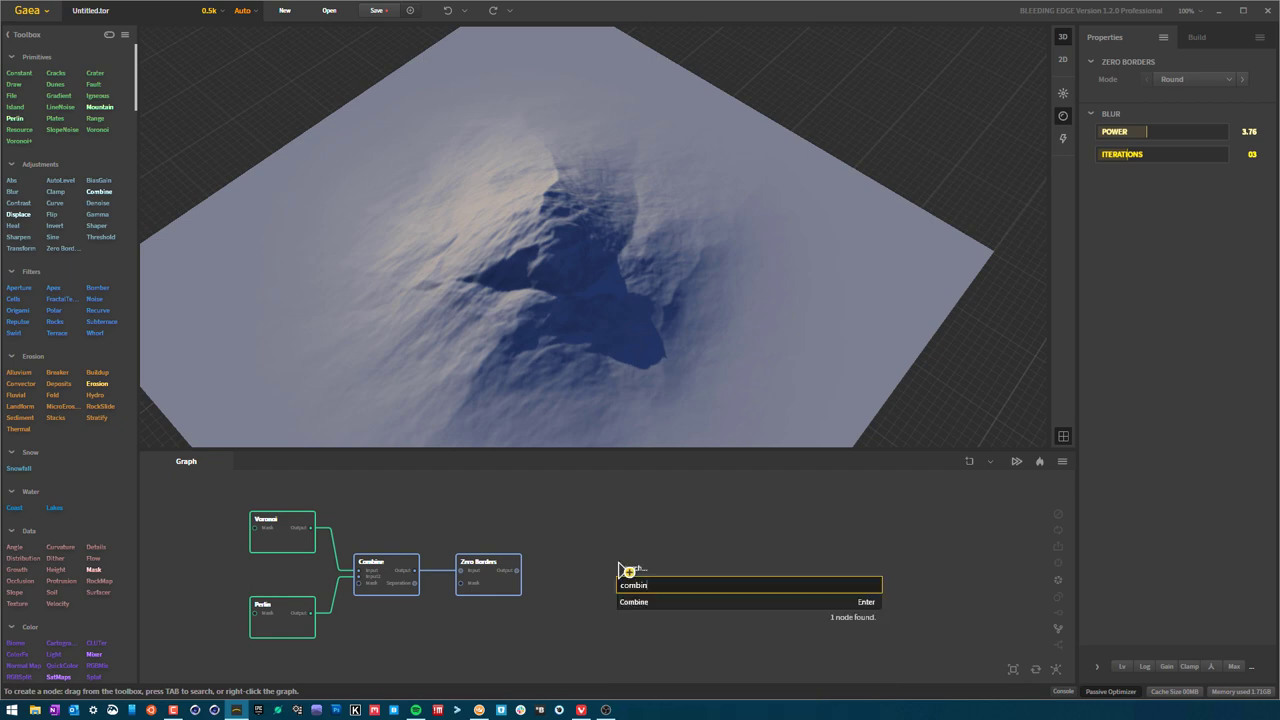
pyautogui.write('bin')
pyautogui.click(634, 601)
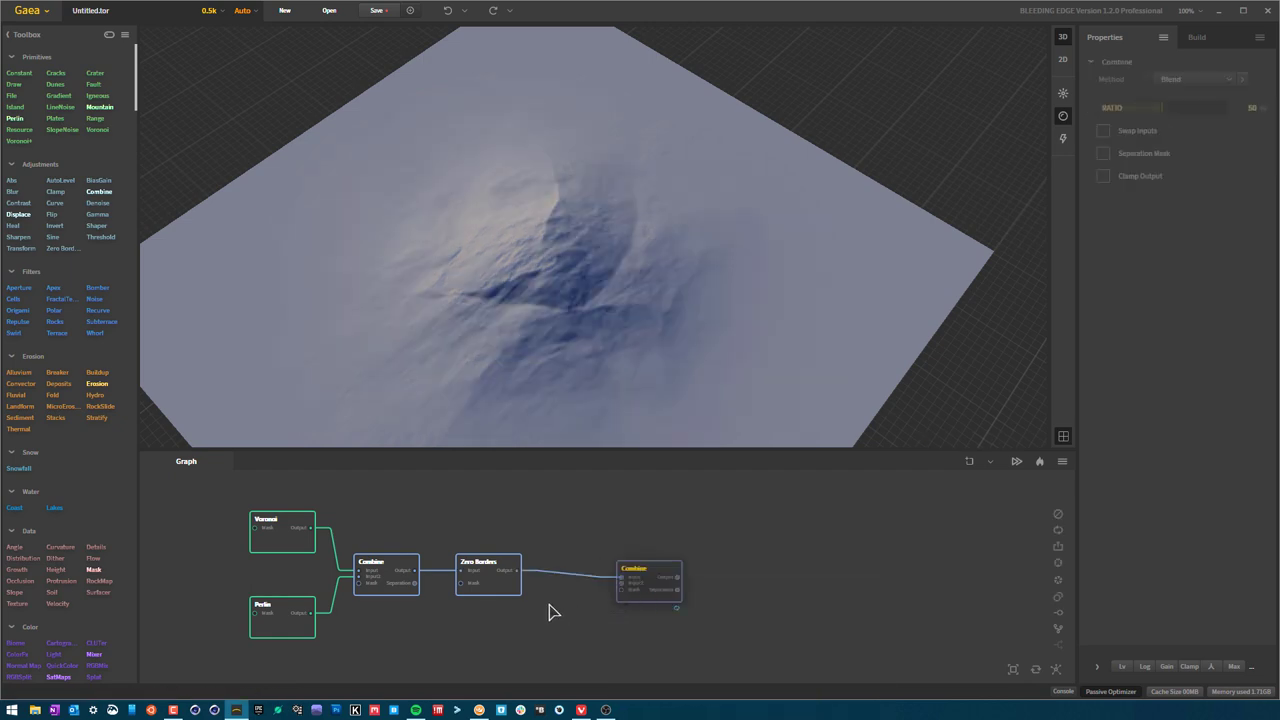
pyautogui.moveTo(667, 594); pyautogui.dragTo(620, 585)
pyautogui.moveTo(595, 613); pyautogui.dragTo(632, 568, button='middle')
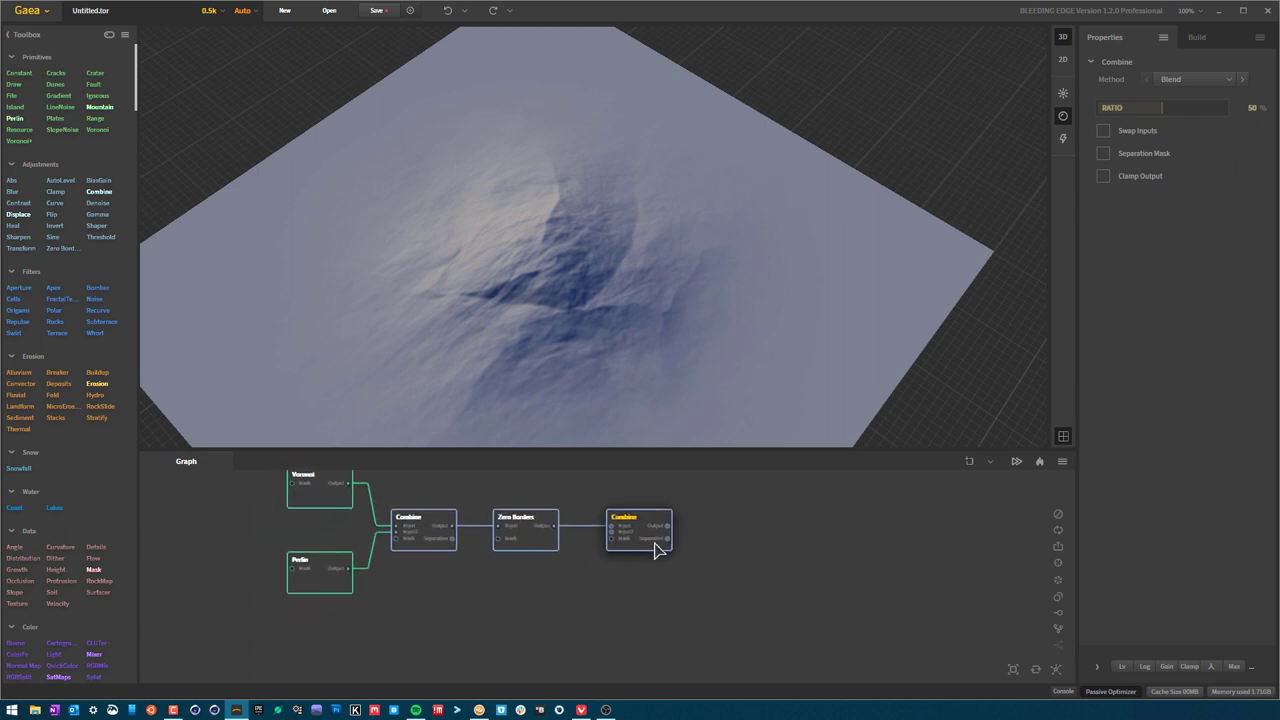
pyautogui.moveTo(655, 543); pyautogui.dragTo(652, 543)
pyautogui.moveTo(587, 599); pyautogui.dragTo(584, 613, button='middle')
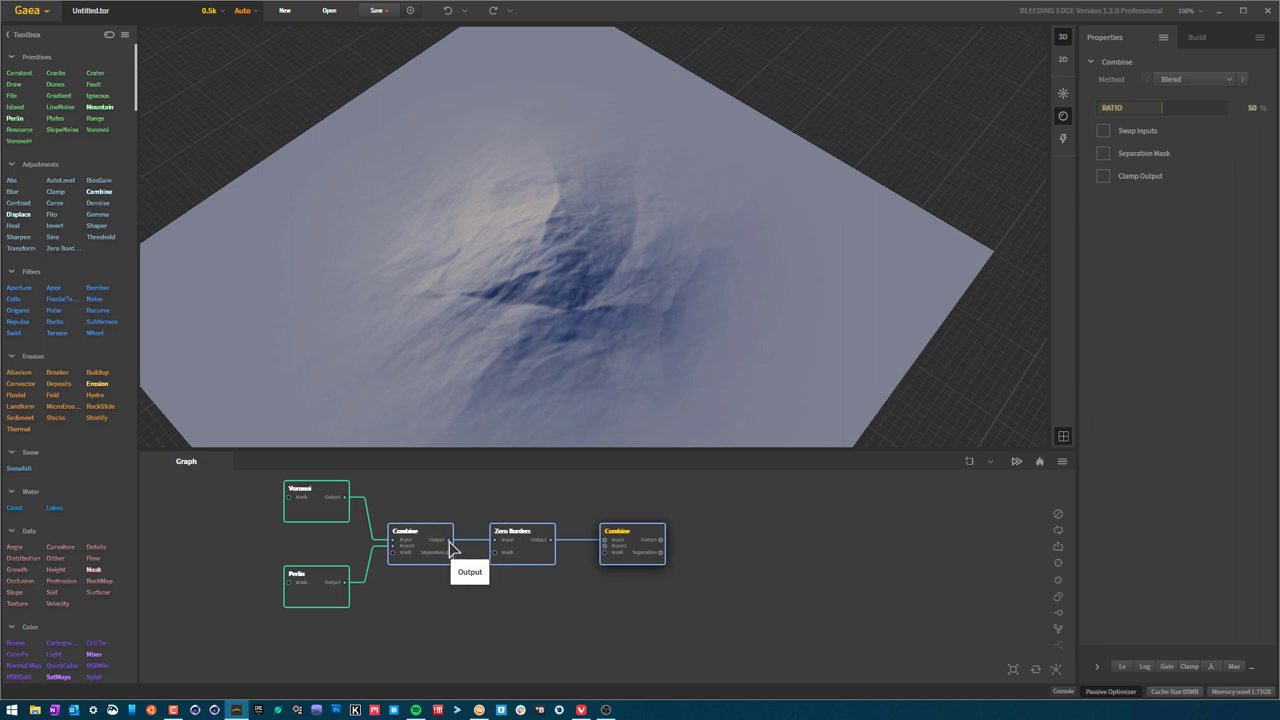
# - Connect the first Combine node's output to the second Combine node's second input, and spread out Zero Borders and the new node
pyautogui.moveTo(449, 545); pyautogui.dragTo(596, 641)
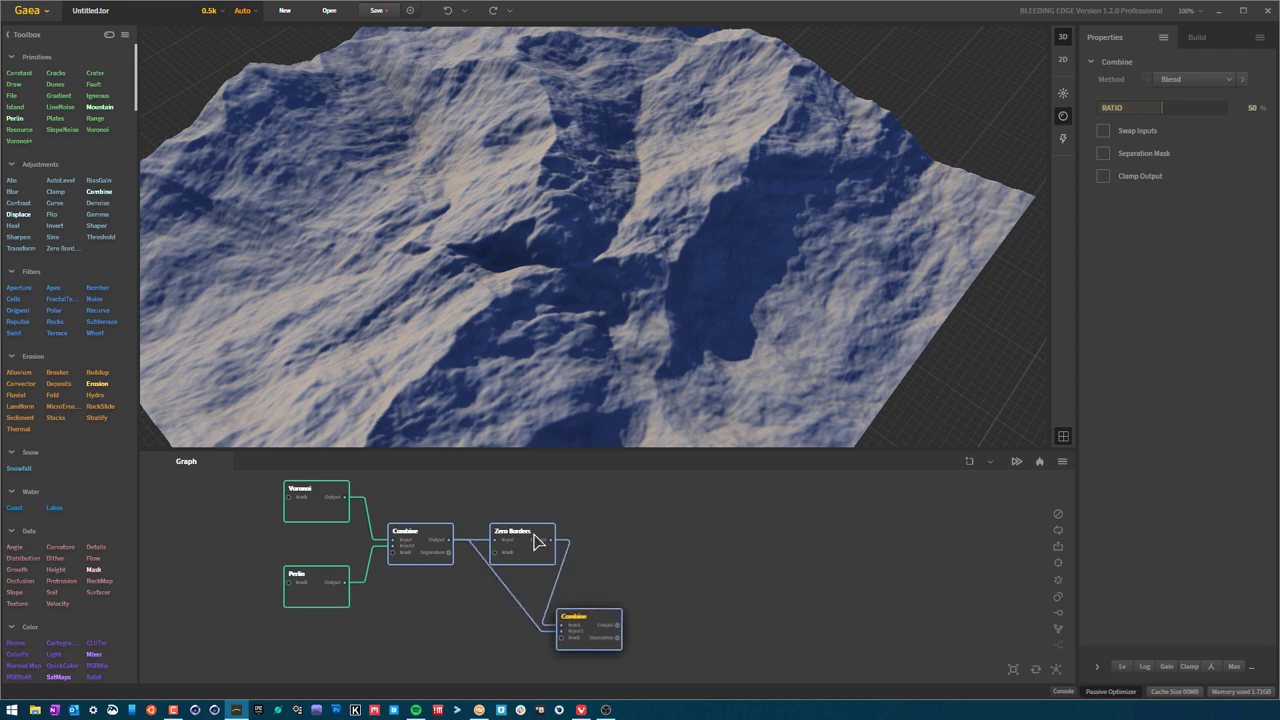
pyautogui.moveTo(535, 538); pyautogui.dragTo(535, 495)
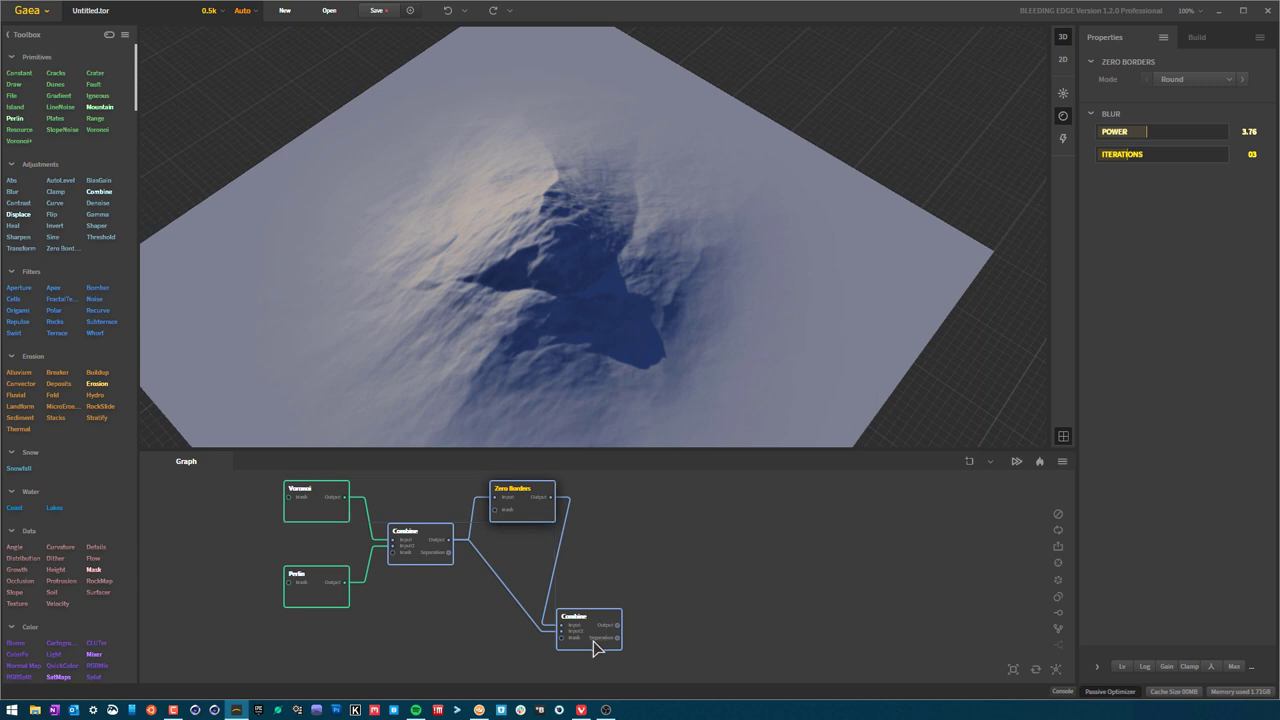
pyautogui.moveTo(596, 648); pyautogui.dragTo(629, 598)
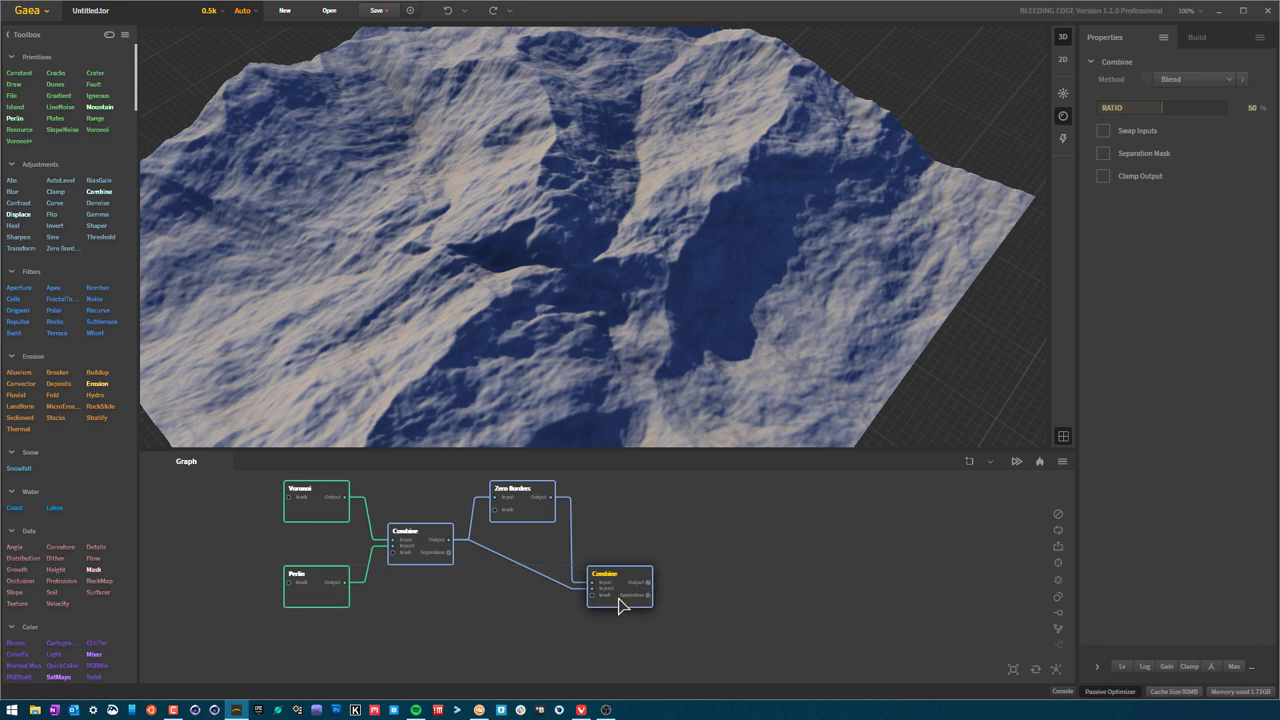
pyautogui.moveTo(618, 598); pyautogui.dragTo(619, 599)
# - Compare the second Combine node's blended terrain with the Zero Borders mountain
pyautogui.moveTo(655, 362); pyautogui.dragTo(436, 287)
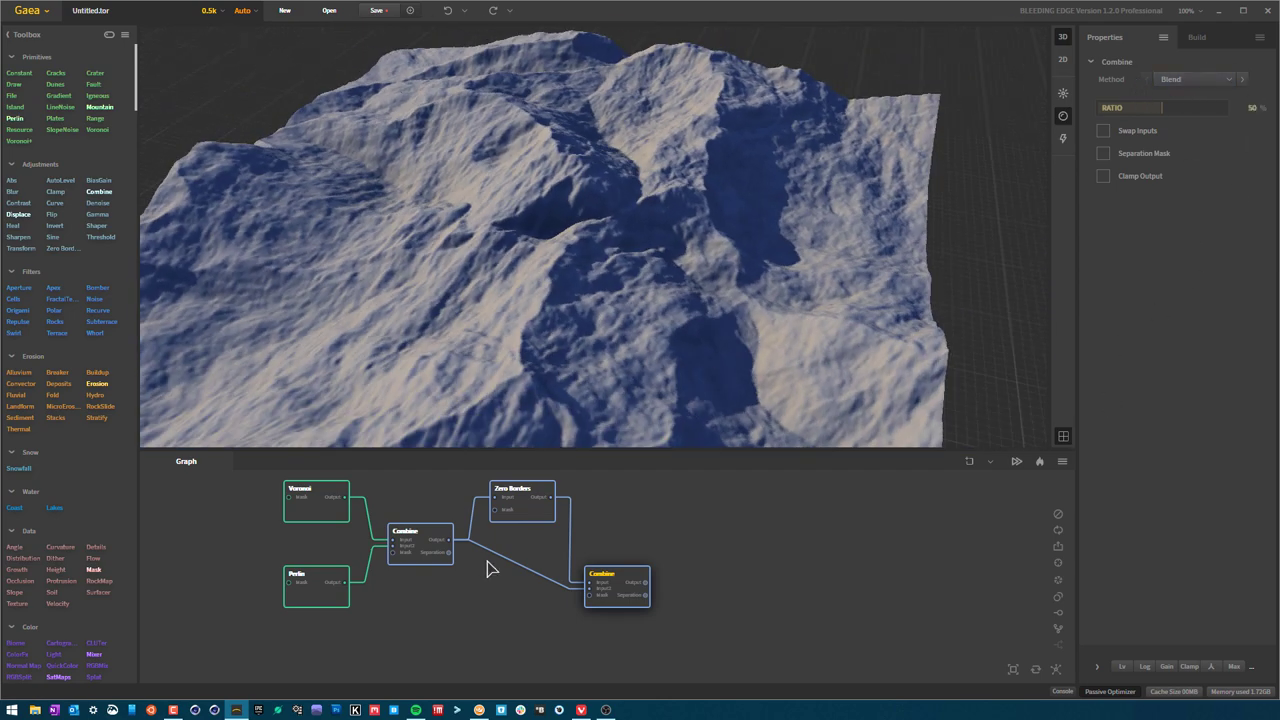
pyautogui.moveTo(682, 548); pyautogui.dragTo(626, 572, button='middle')
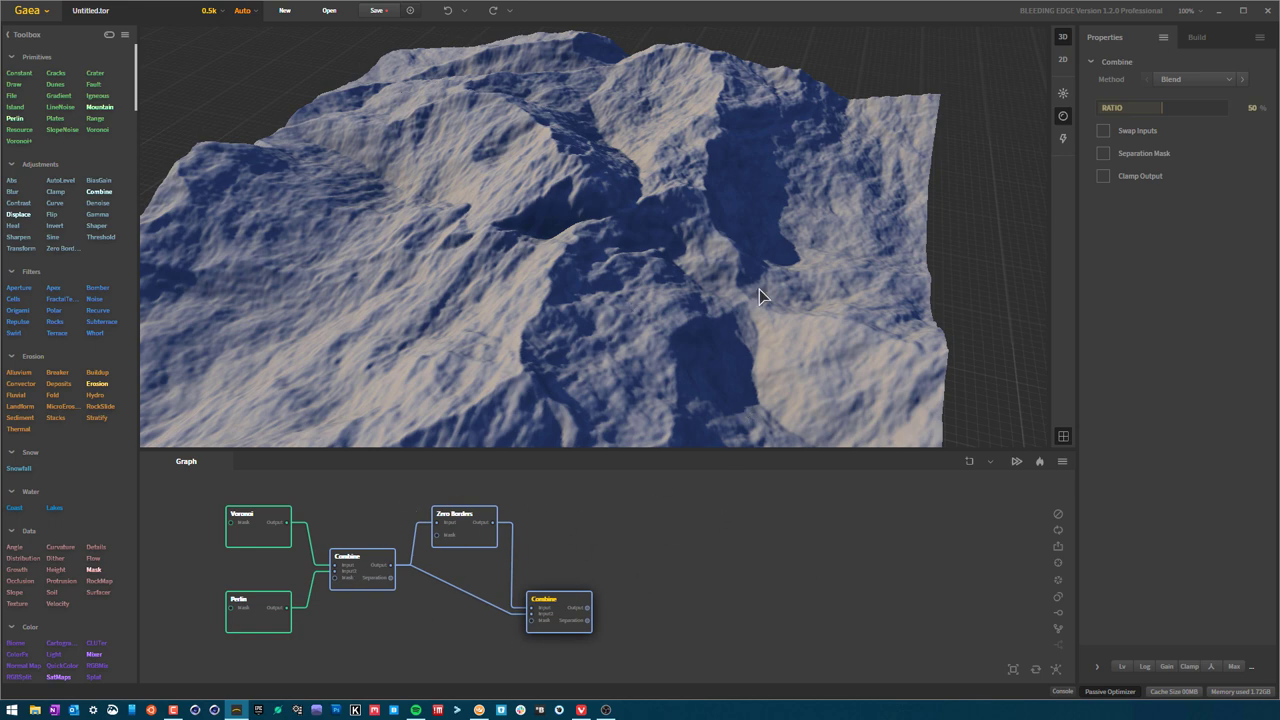
pyautogui.moveTo(758, 292)
pyautogui.mouseDown()
pyautogui.moveTo(688, 309)
pyautogui.moveTo(742, 310)
pyautogui.mouseUp()
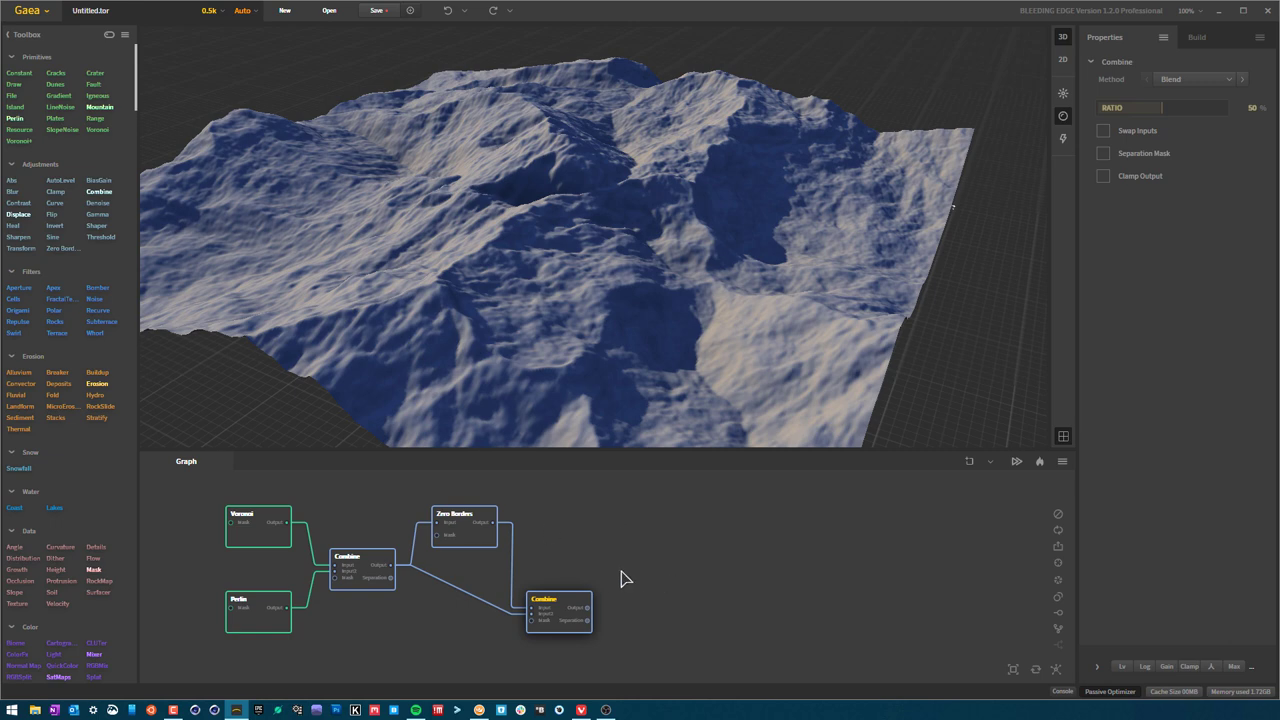
pyautogui.click(484, 548)
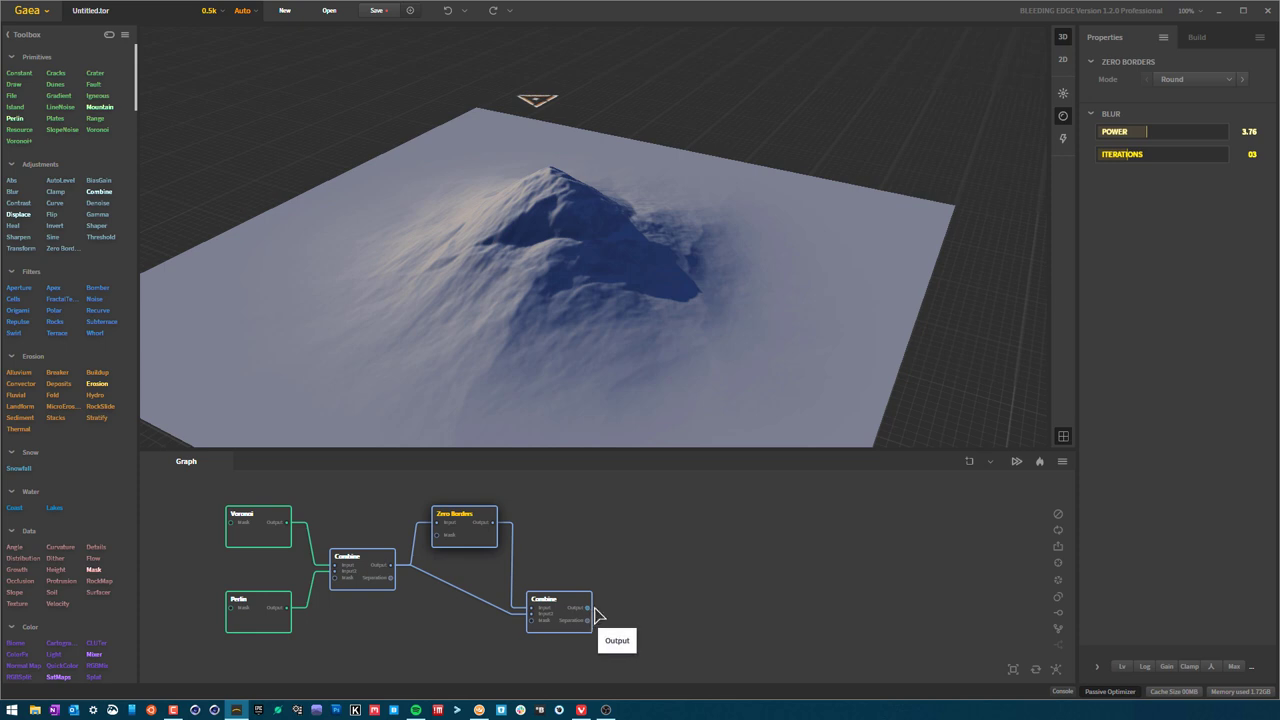
pyautogui.moveTo(568, 250); pyautogui.dragTo(605, 262)
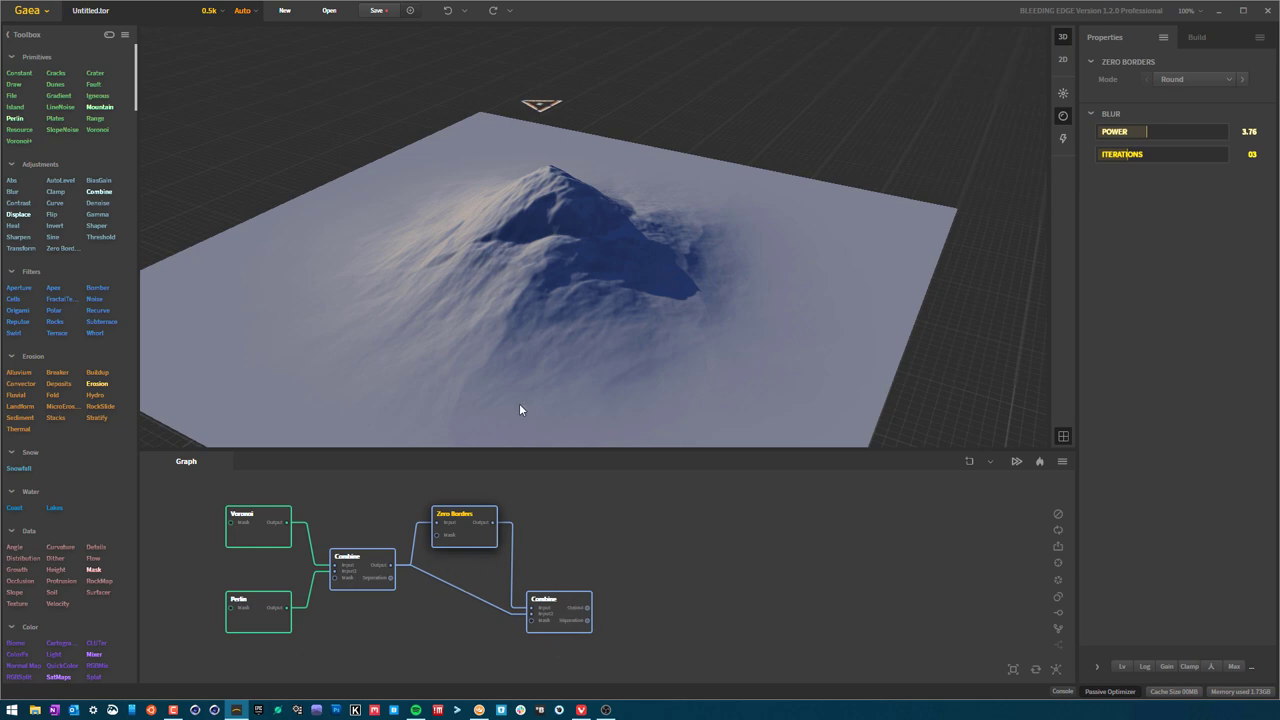
pyautogui.click(560, 622)
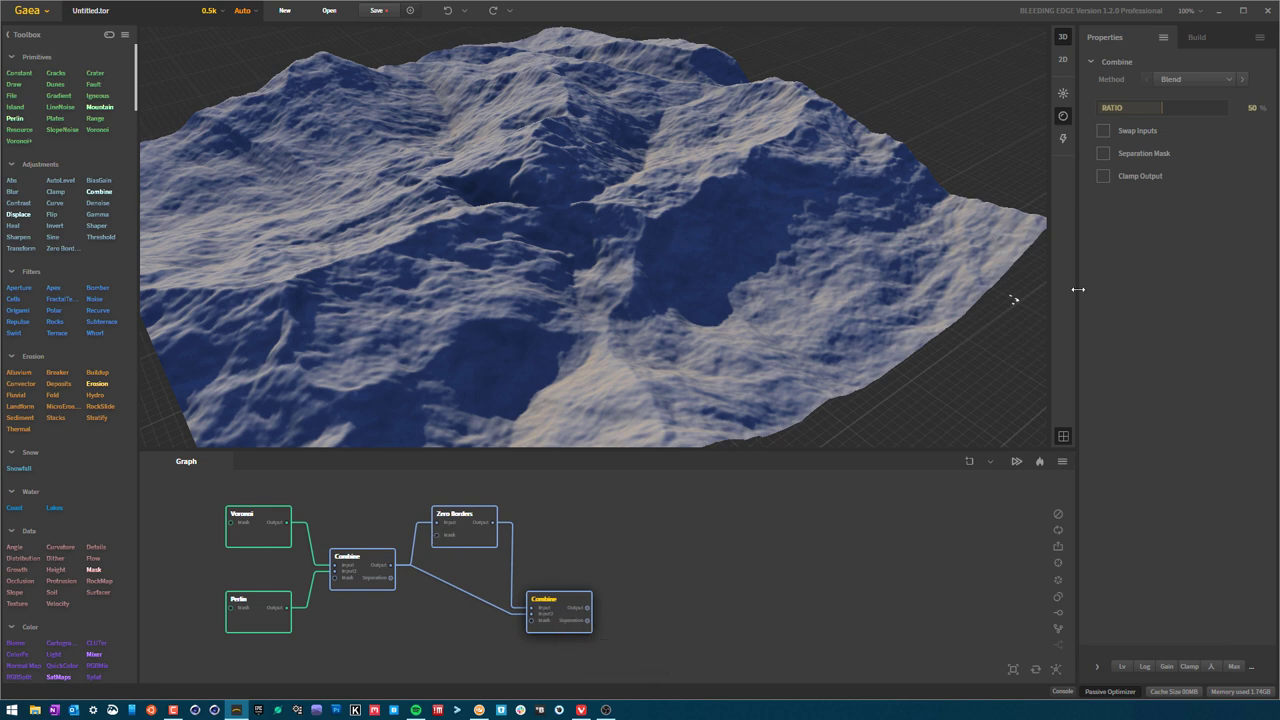
# - Try the Add method against Blend on the second Combine node
pyautogui.click(1237, 80)
pyautogui.click(1229, 82)
pyautogui.click(1207, 81)
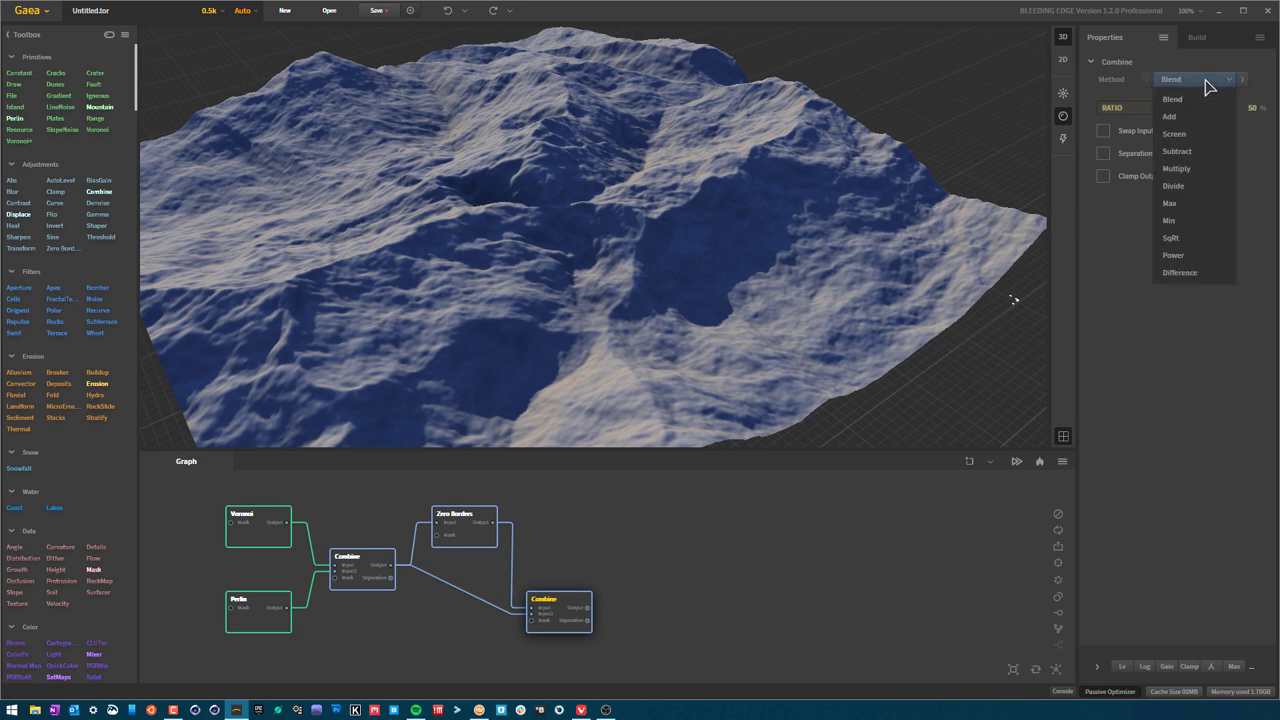
pyautogui.click(1207, 84)
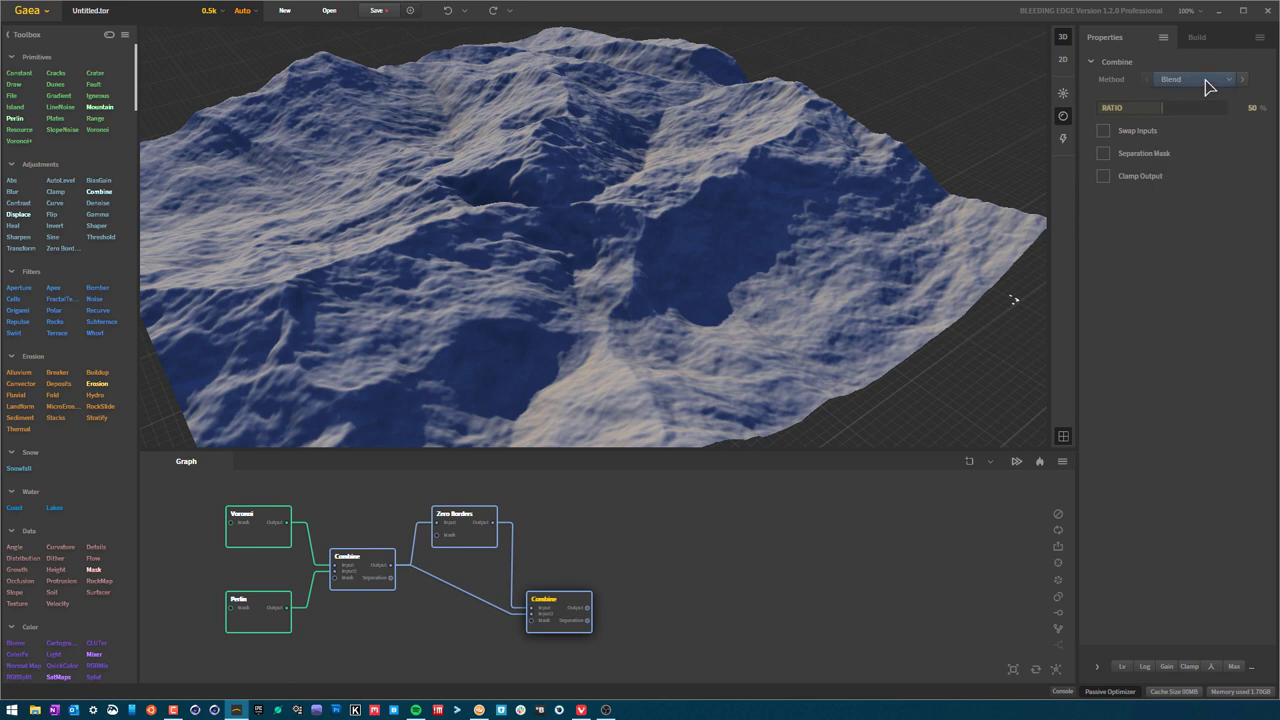
pyautogui.scroll(-1, 1207, 84)
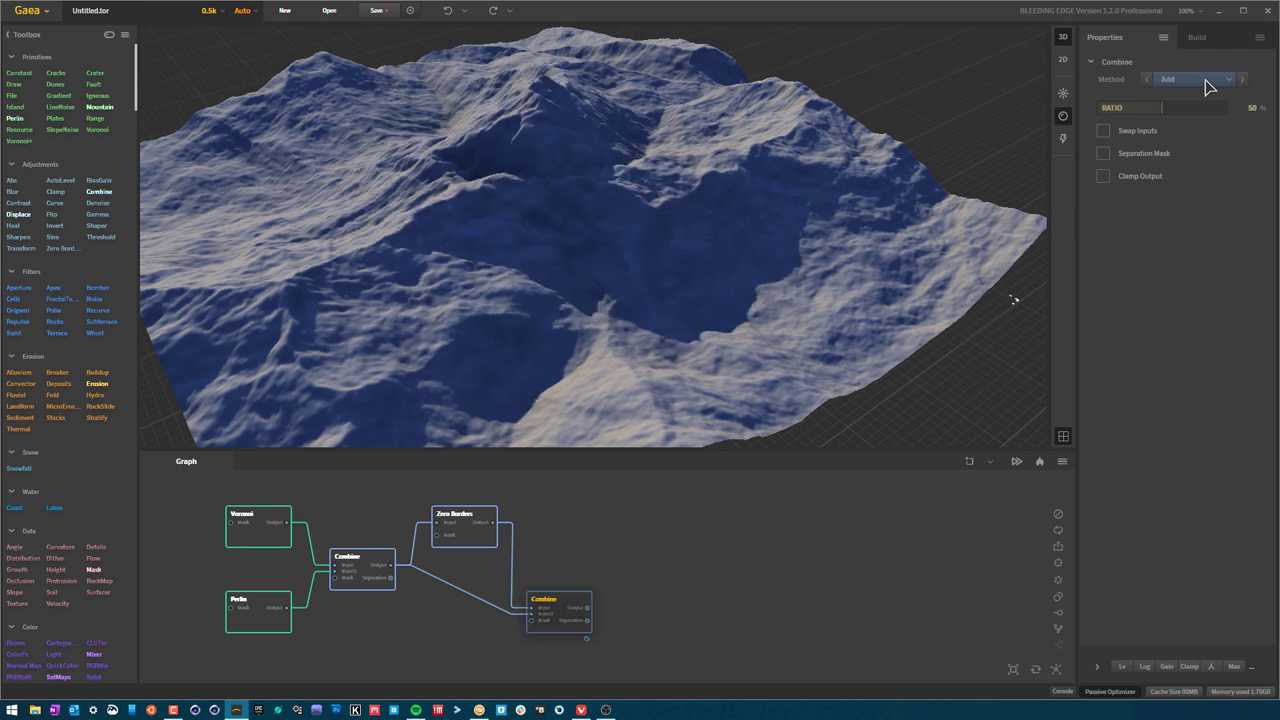
pyautogui.scroll(1, 1207, 84)
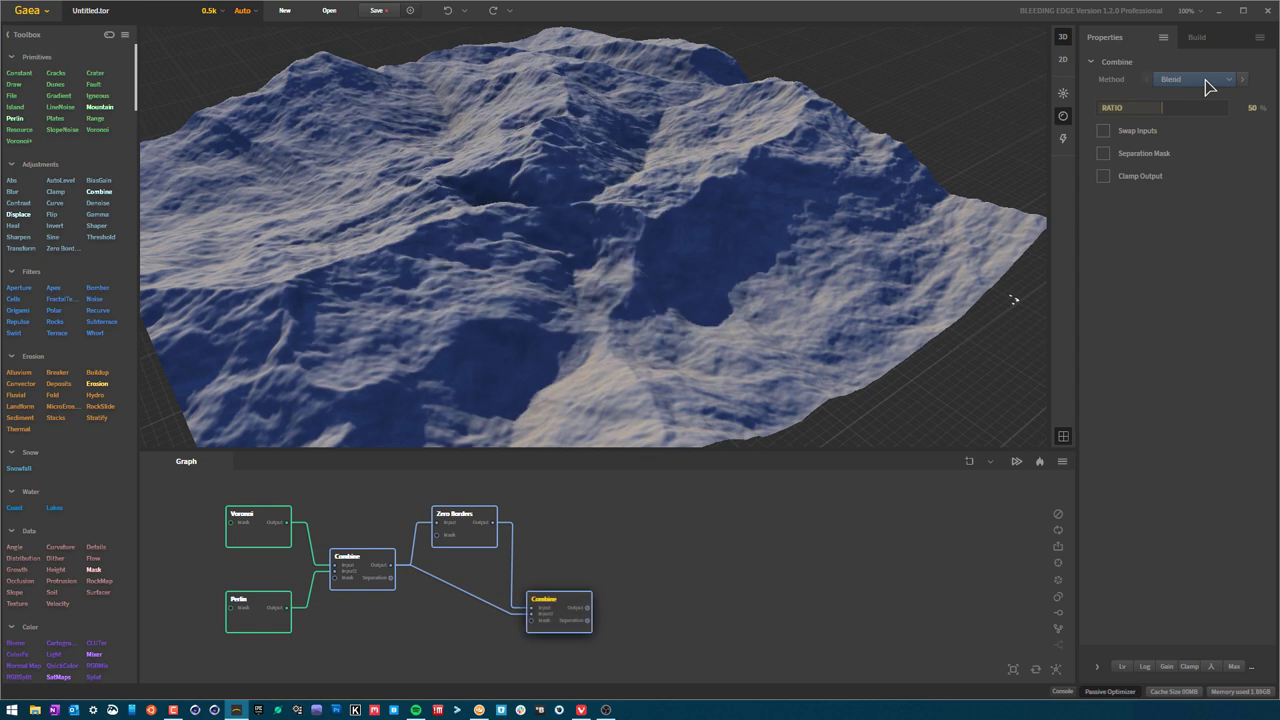
pyautogui.scroll(-1, 1206, 80)
pyautogui.scroll(1, 1206, 80)
pyautogui.scroll(-1, 1207, 84)
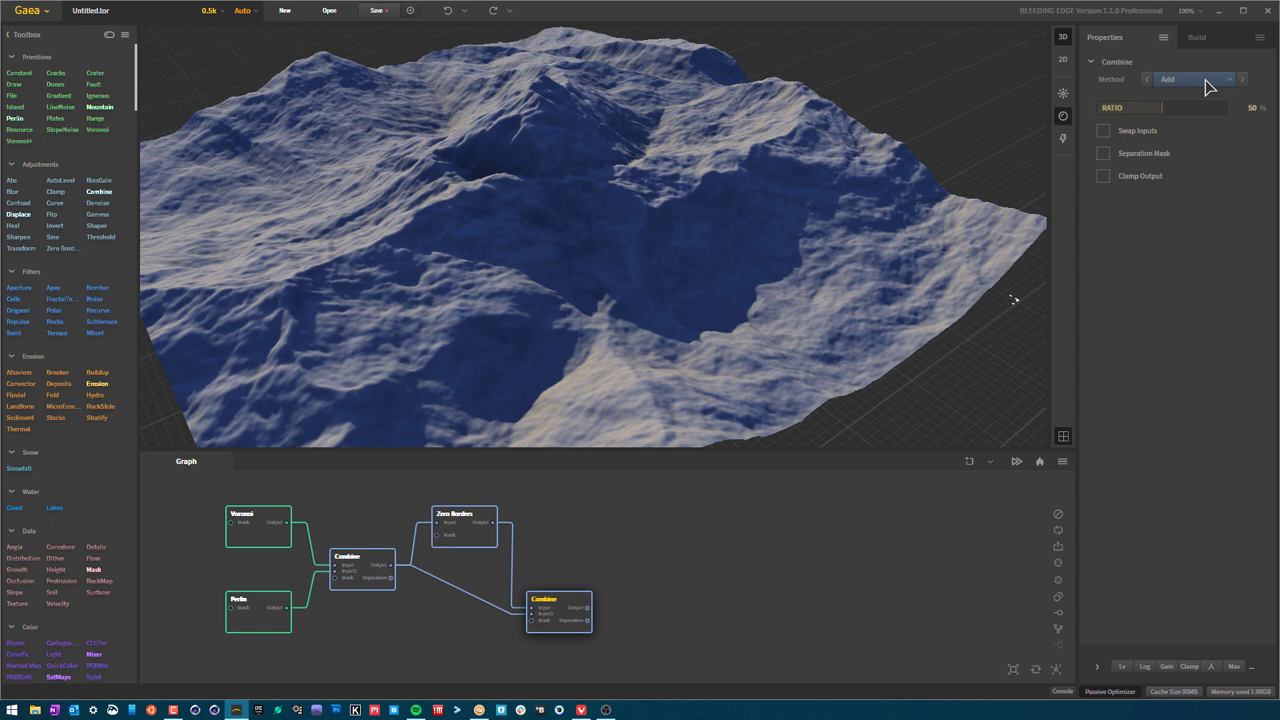
# - Try the second Combine node's other methods, from Screen and Subtract through Divide, Max and Min to Difference
pyautogui.scroll(-1, 1207, 84)
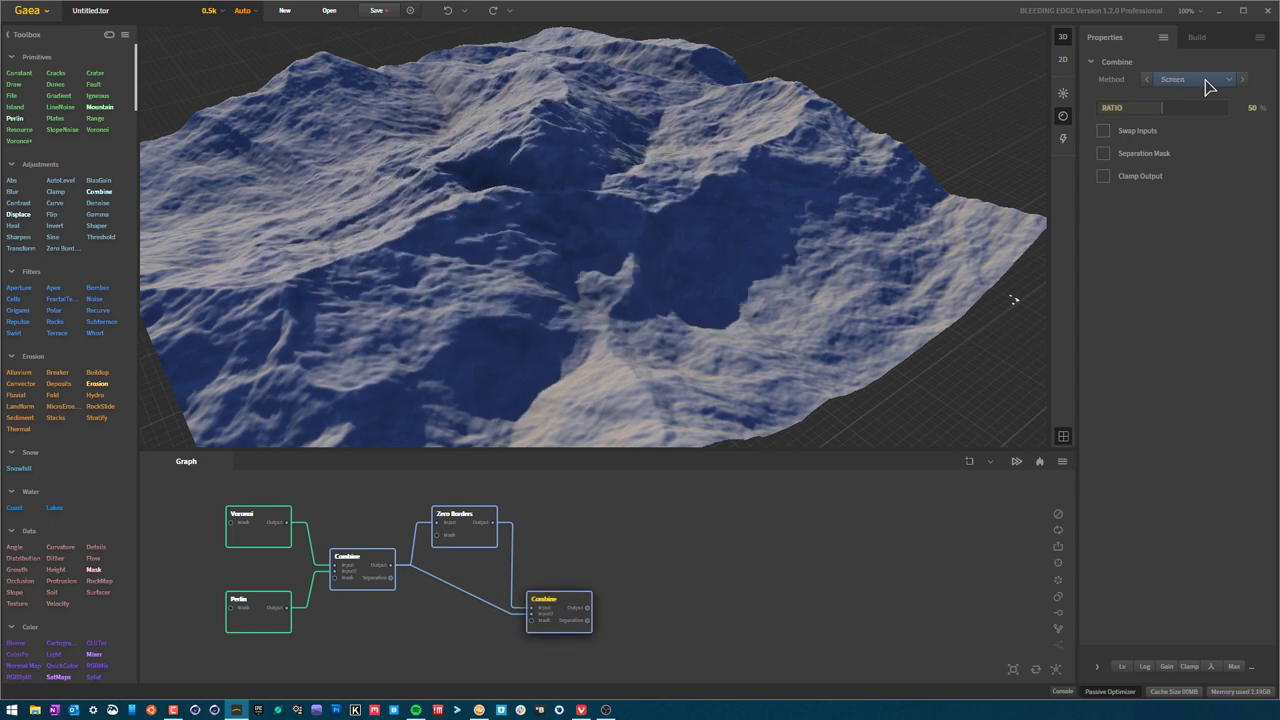
pyautogui.scroll(-1, 1207, 84)
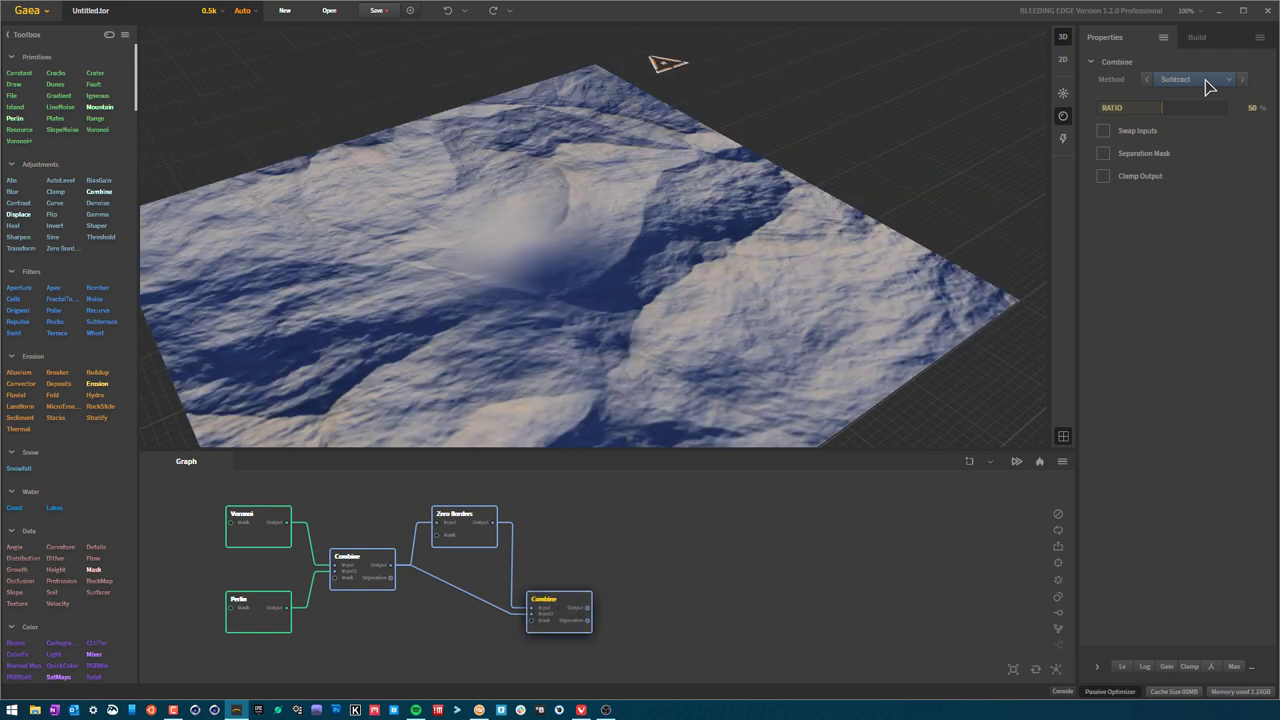
pyautogui.scroll(-1, 1207, 84)
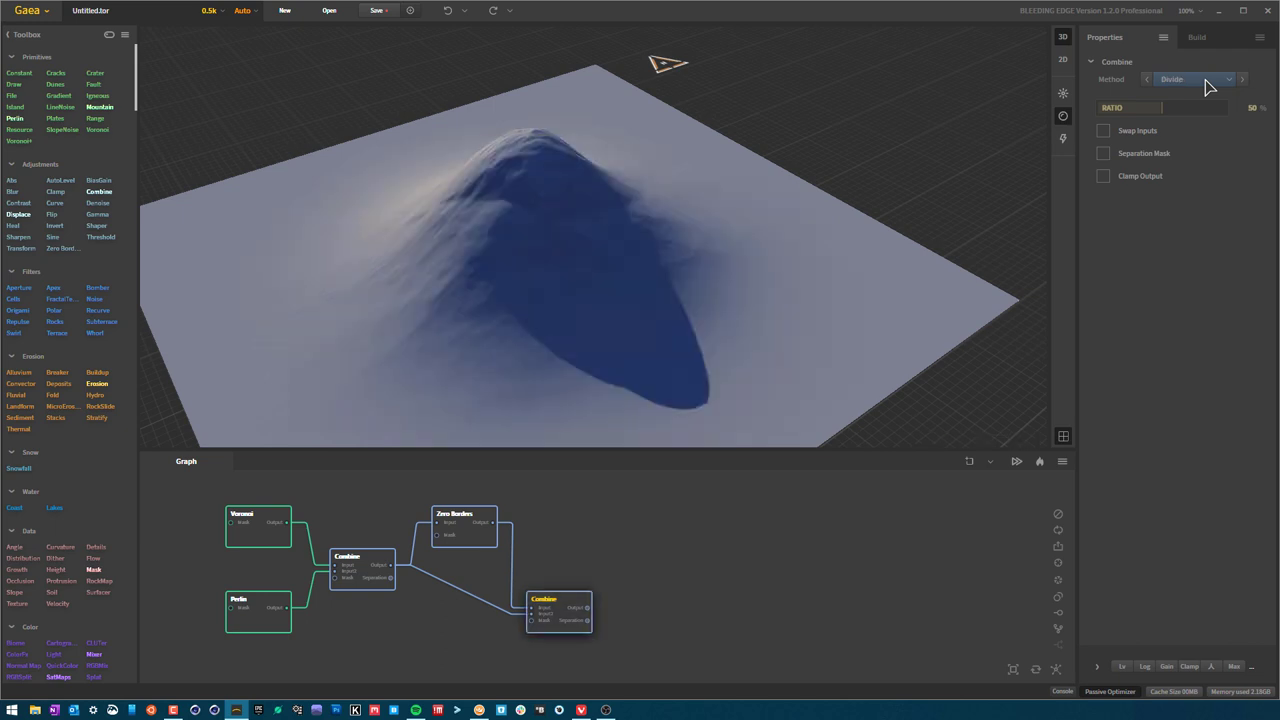
pyautogui.scroll(-1, 1207, 84)
pyautogui.scroll(-1, 1207, 86)
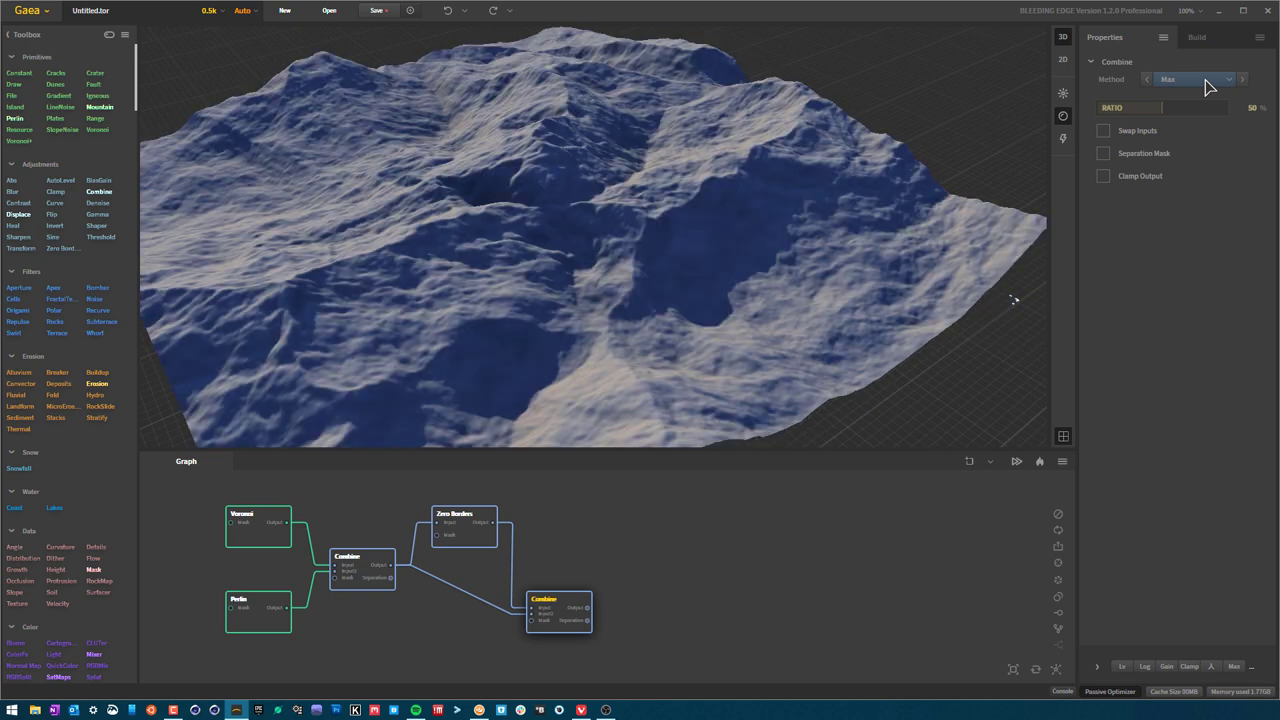
pyautogui.scroll(-1, 1207, 86)
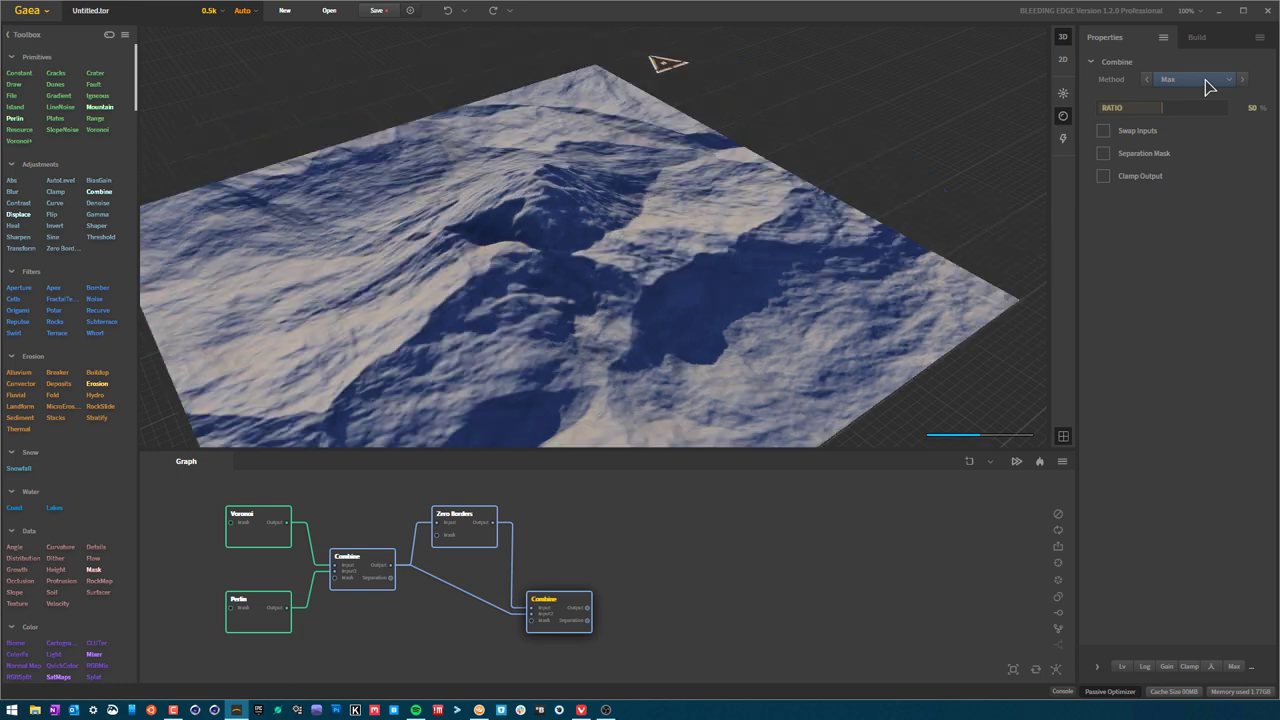
pyautogui.scroll(-1, 1207, 86)
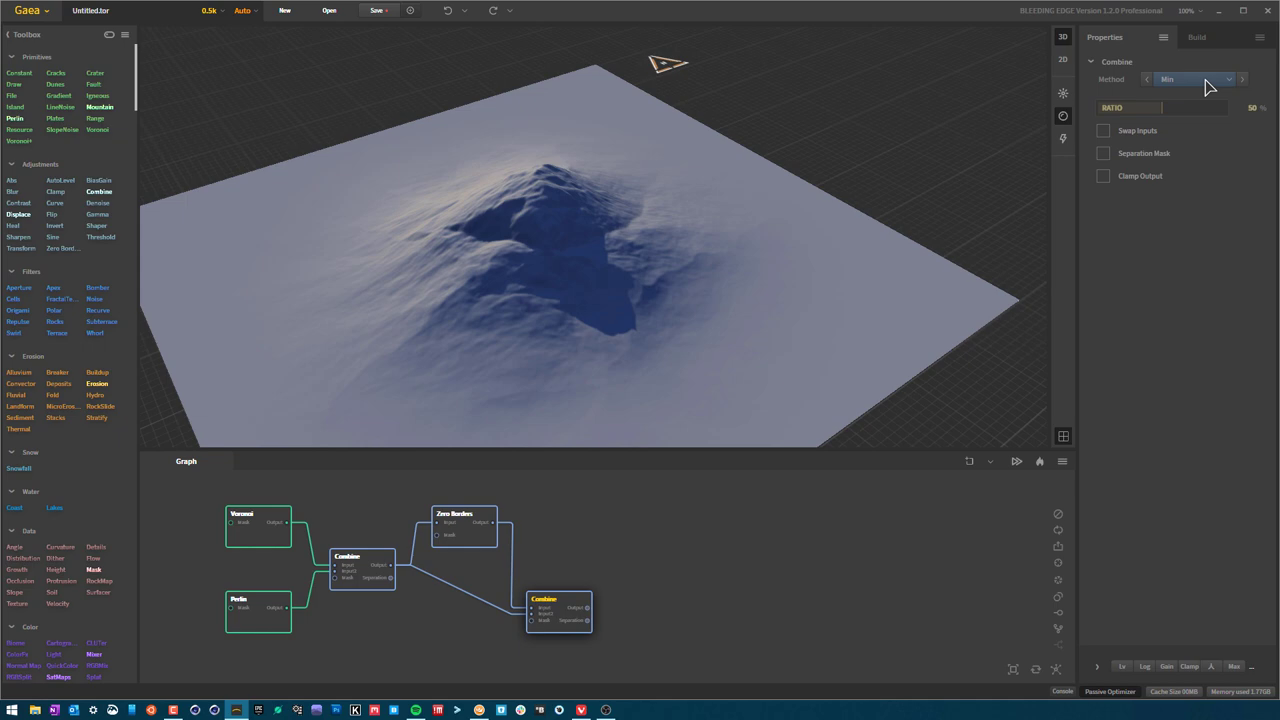
pyautogui.scroll(-1, 1207, 86)
pyautogui.scroll(-1, 1207, 86)
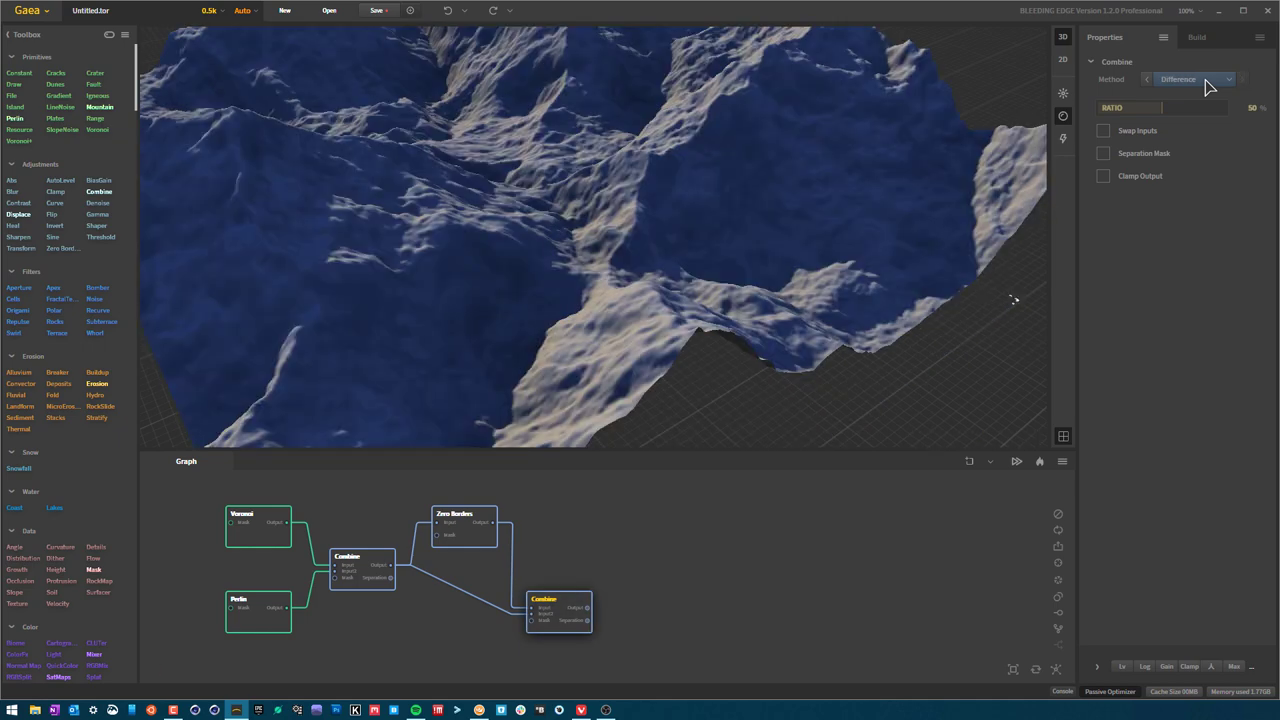
# - Set the second Combine node's method to Min after revisiting Max and Multiply
pyautogui.scroll(3, 1207, 86)
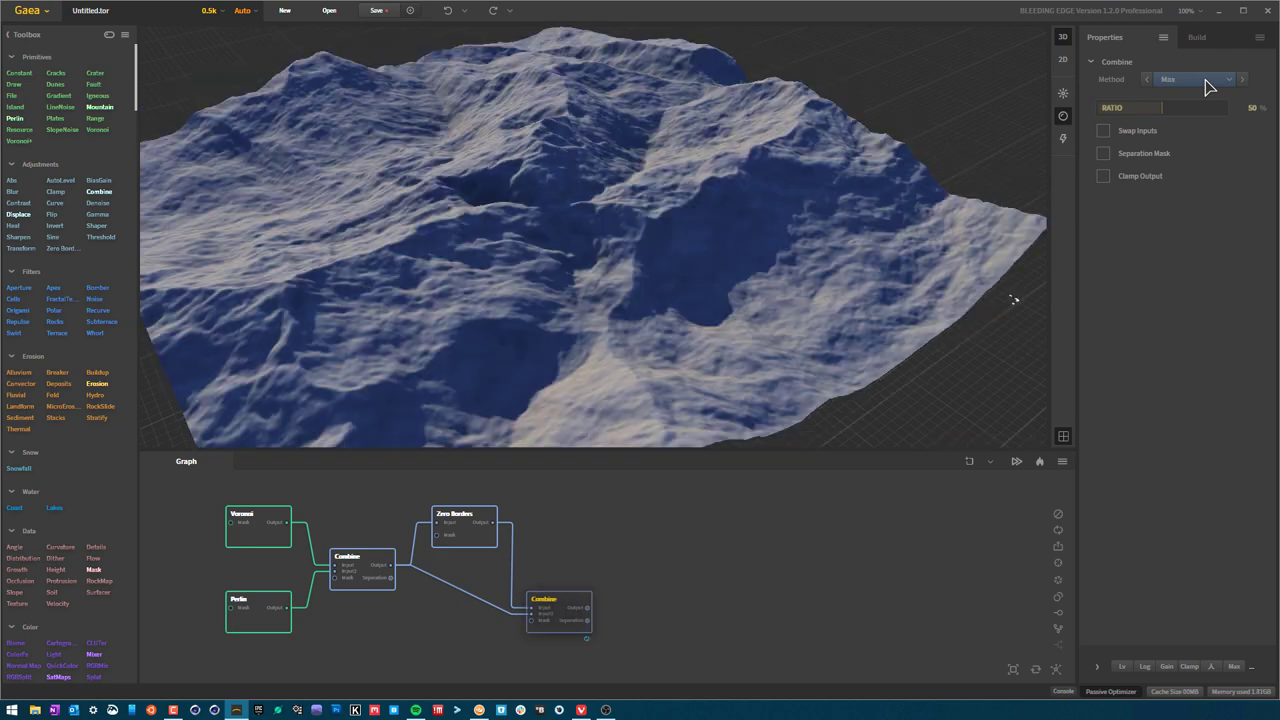
pyautogui.scroll(2, 1207, 86)
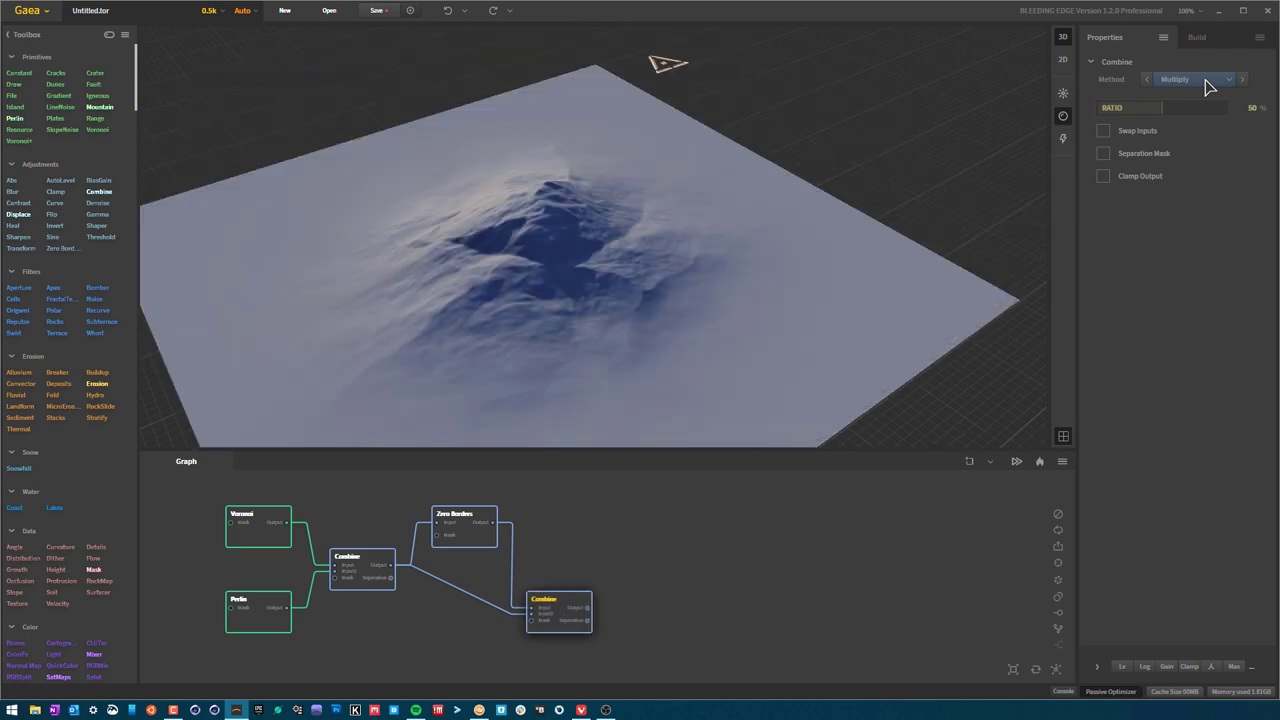
pyautogui.scroll(-1, 1207, 86)
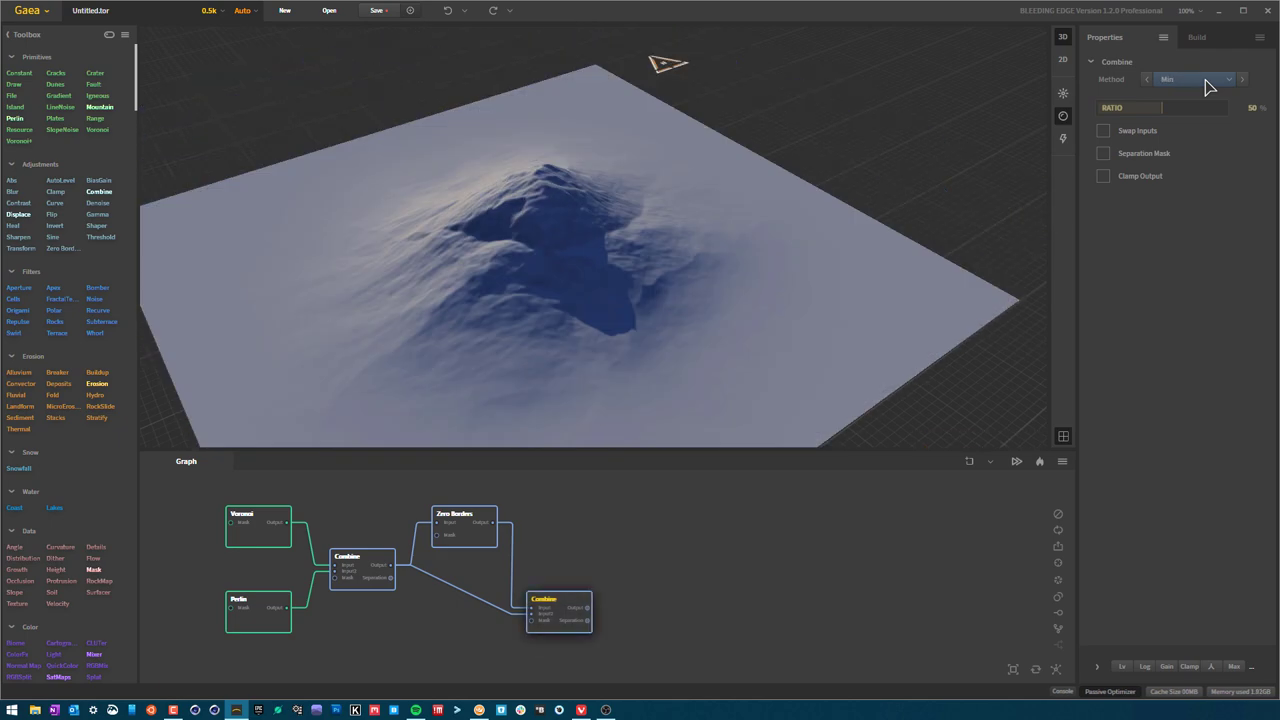
# - Set the second Combine node's method to Multiply with a ratio of 100%
pyautogui.scroll(1, 1207, 86)
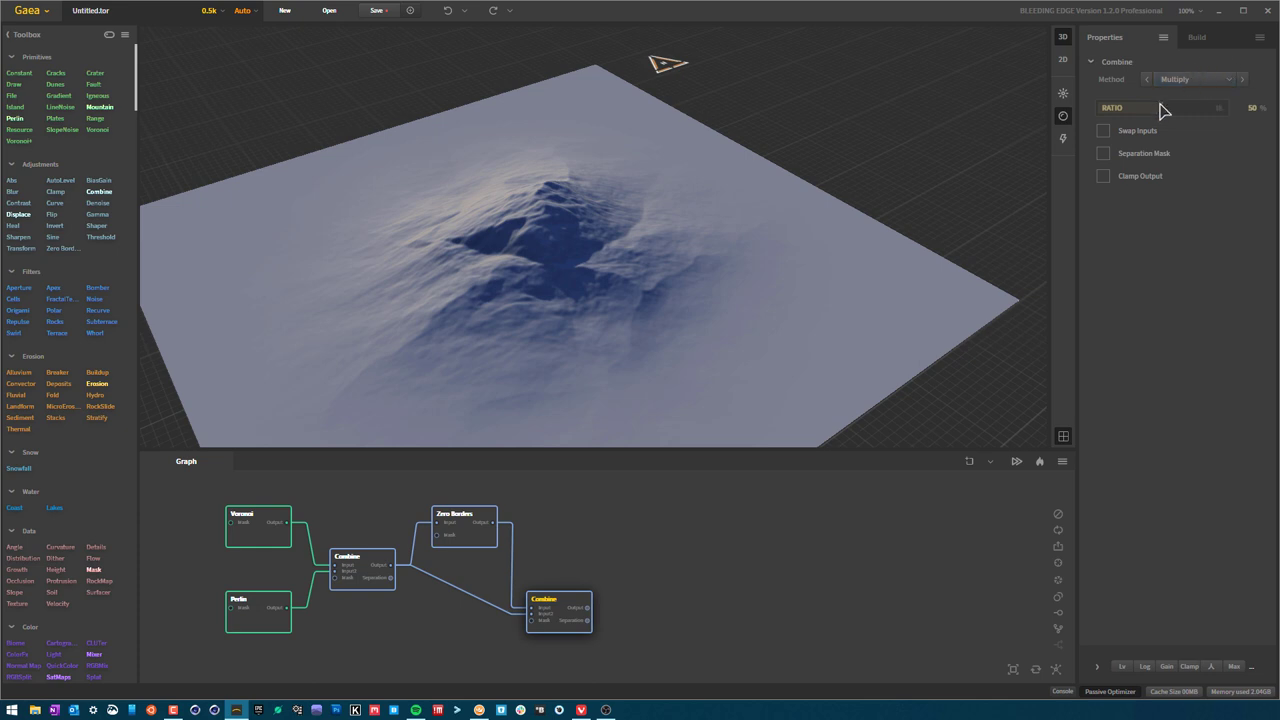
pyautogui.moveTo(1161, 108); pyautogui.dragTo(1270, 110)
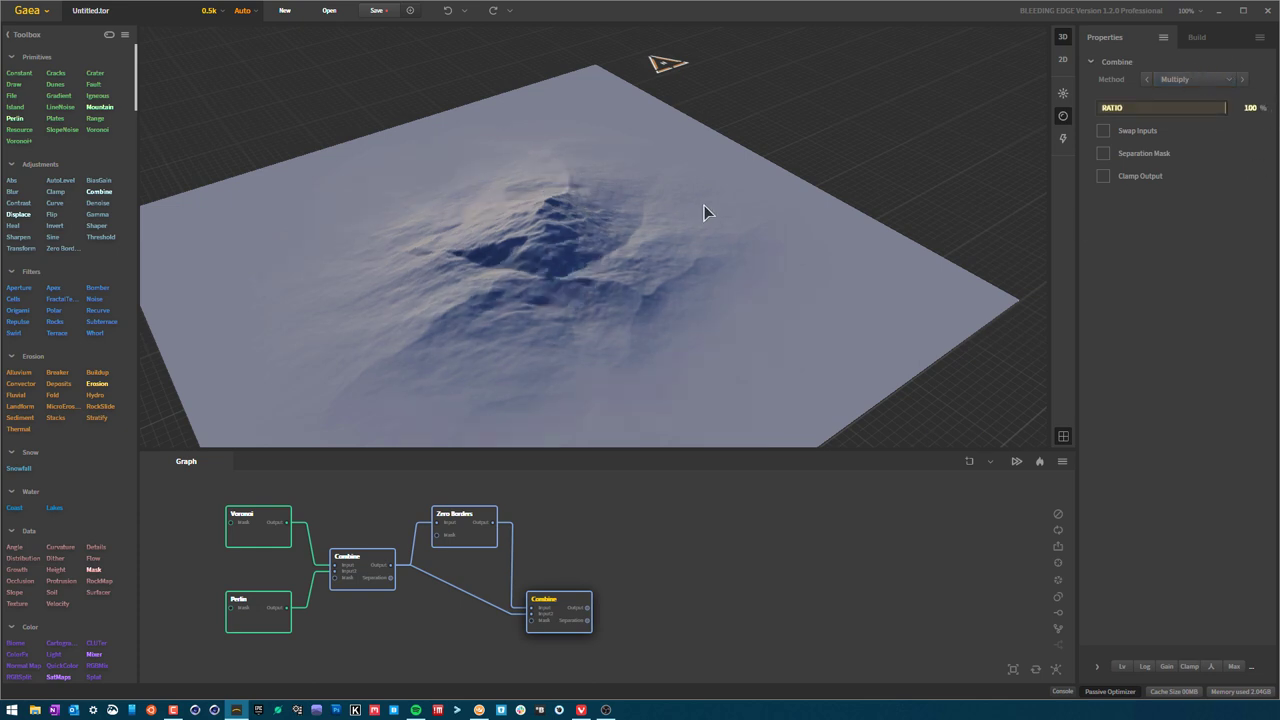
pyautogui.moveTo(706, 211); pyautogui.dragTo(843, 254)
pyautogui.scroll(3, 674, 268)
pyautogui.moveTo(636, 278); pyautogui.dragTo(477, 211)
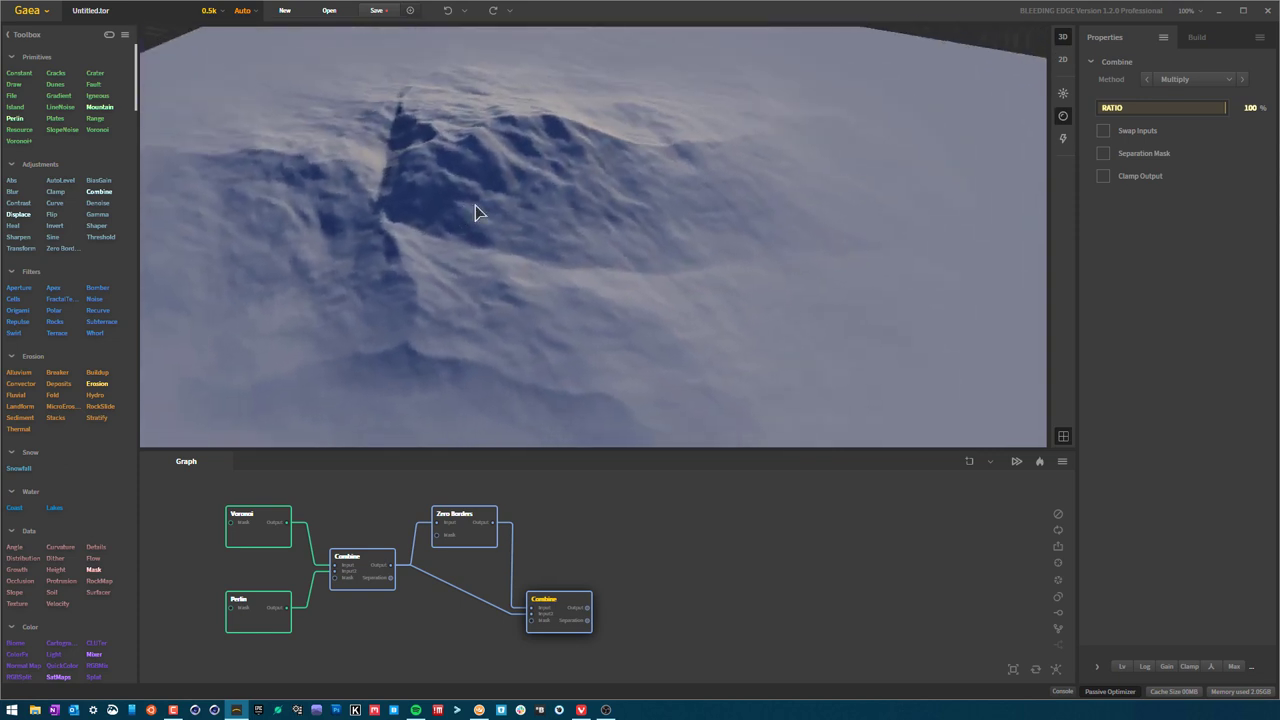
# - Compare the Zero Borders mountain with the second Combine node's multiplied terrain from several angles
pyautogui.click(490, 535)
pyautogui.moveTo(553, 376); pyautogui.dragTo(602, 316)
pyautogui.scroll(-3, 602, 316)
pyautogui.click(569, 612)
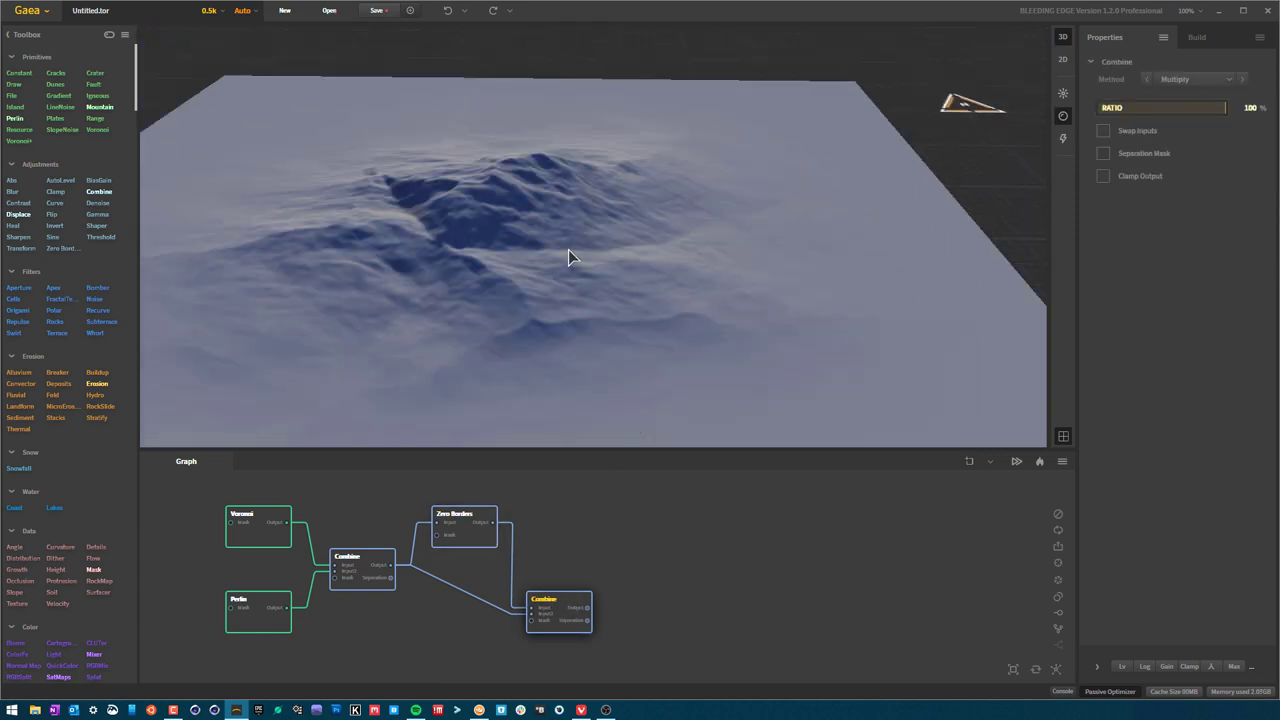
pyautogui.moveTo(568, 249); pyautogui.dragTo(701, 273)
pyautogui.scroll(2, 583, 270)
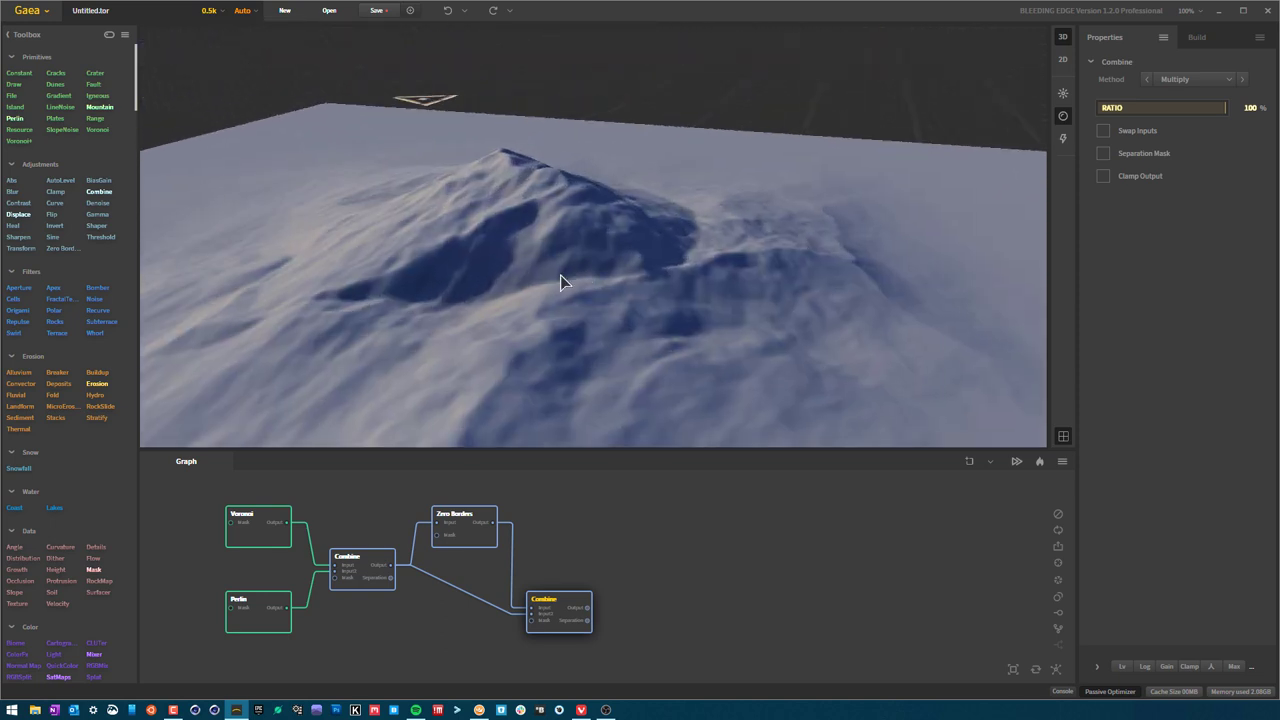
pyautogui.moveTo(544, 277); pyautogui.dragTo(543, 214)
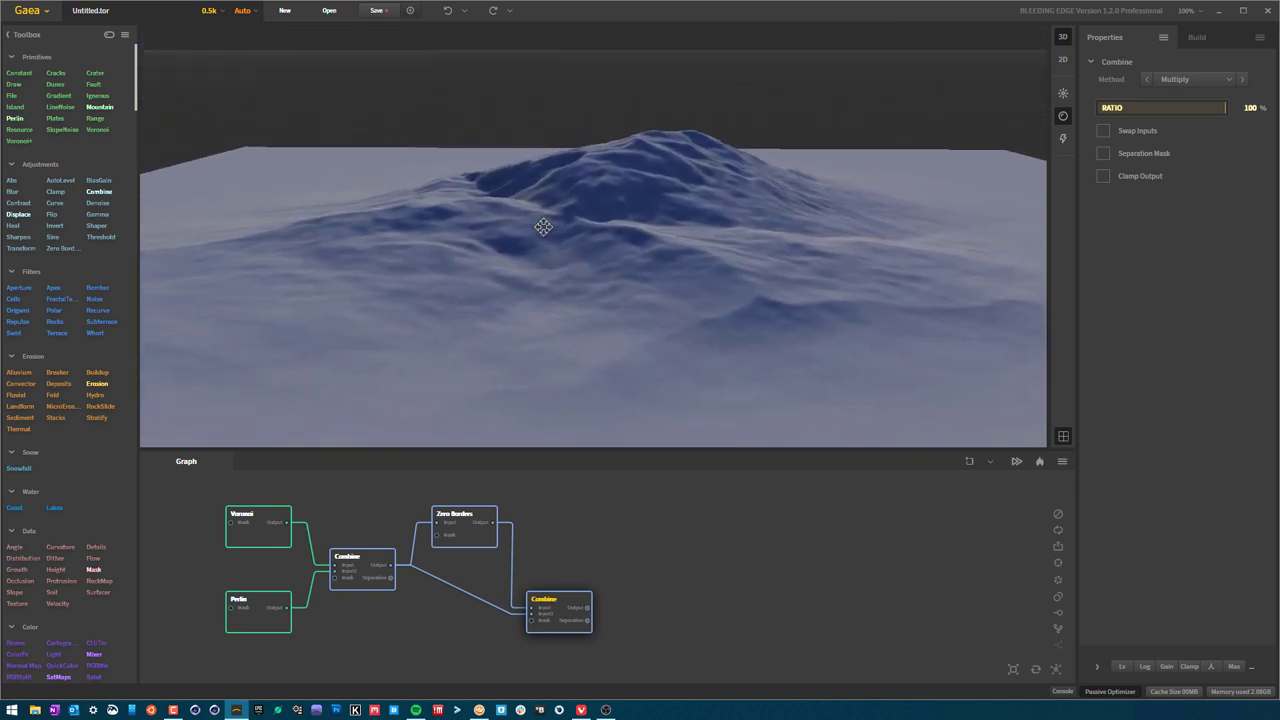
# - Try the Min method on the second Combine node and compare it with the Zero Borders terrain
pyautogui.click(1199, 80)
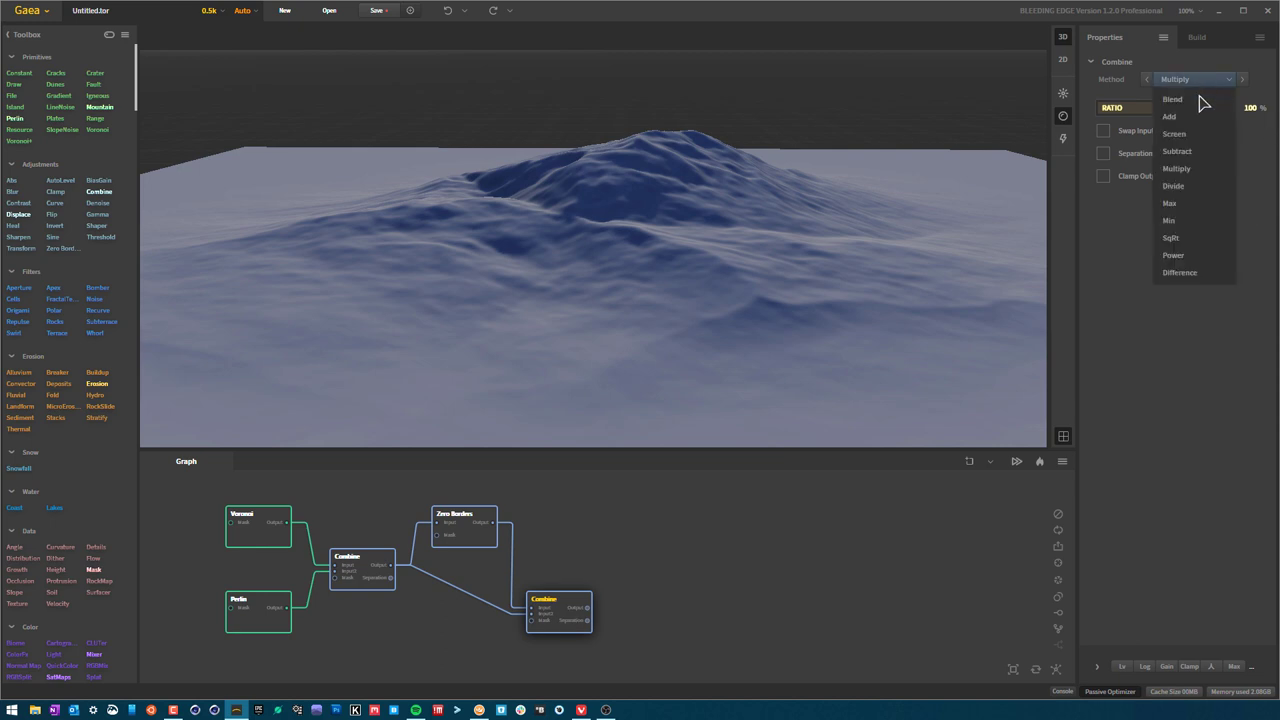
pyautogui.click(1190, 222)
pyautogui.moveTo(774, 200); pyautogui.dragTo(680, 258)
pyautogui.click(477, 538)
pyautogui.moveTo(716, 370); pyautogui.dragTo(613, 169)
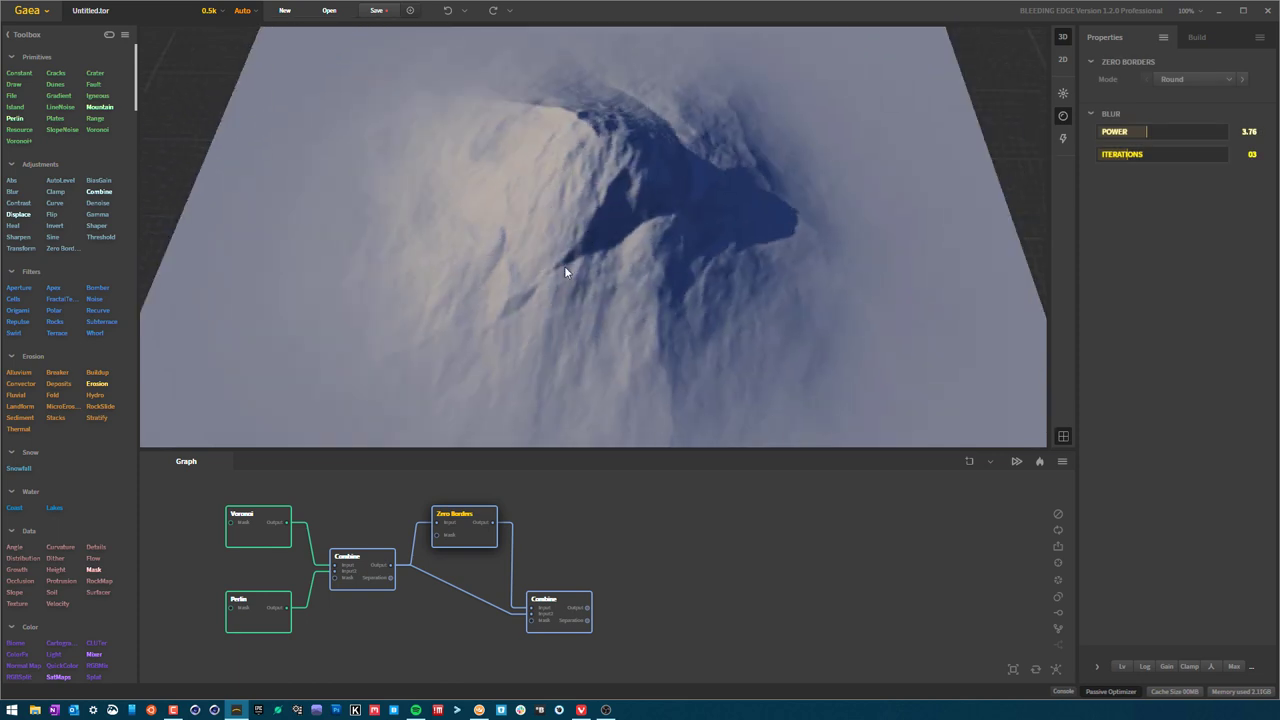
pyautogui.moveTo(710, 226); pyautogui.dragTo(590, 147)
pyautogui.moveTo(640, 243); pyautogui.dragTo(680, 270)
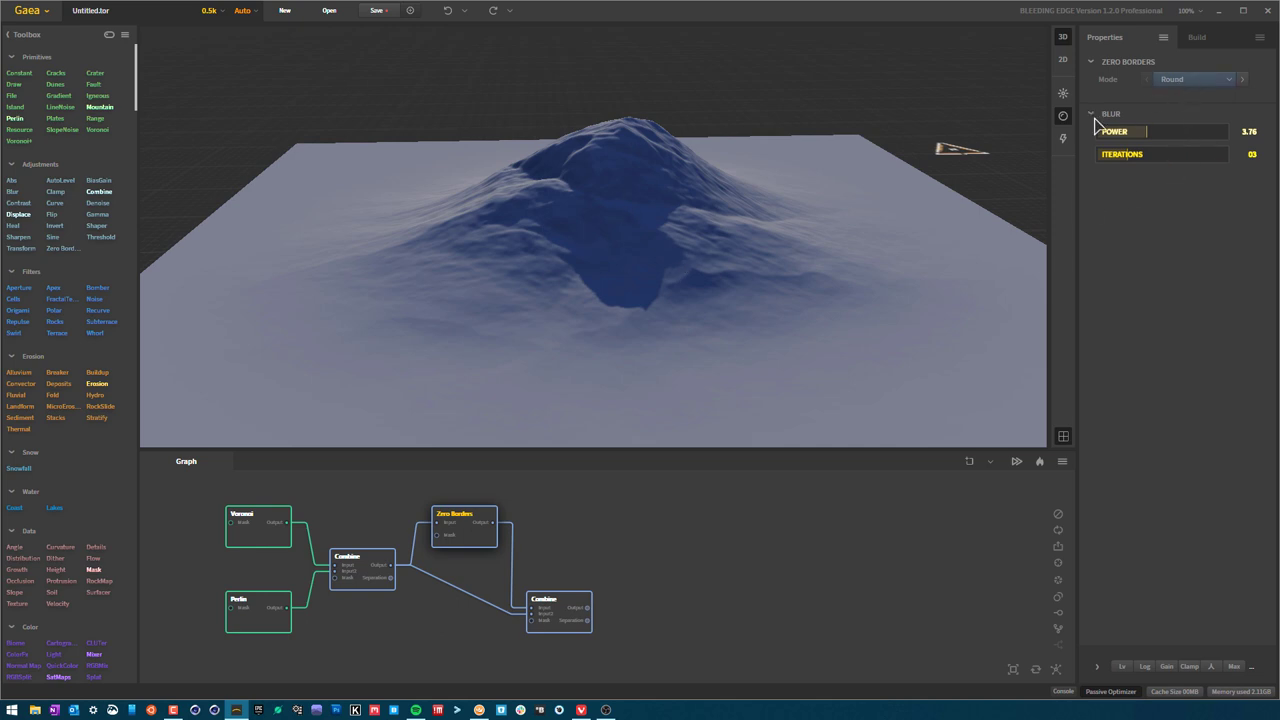
# - Compare the outputs of the first Combine, Zero Borders and second Combine nodes in turn
pyautogui.click(565, 616)
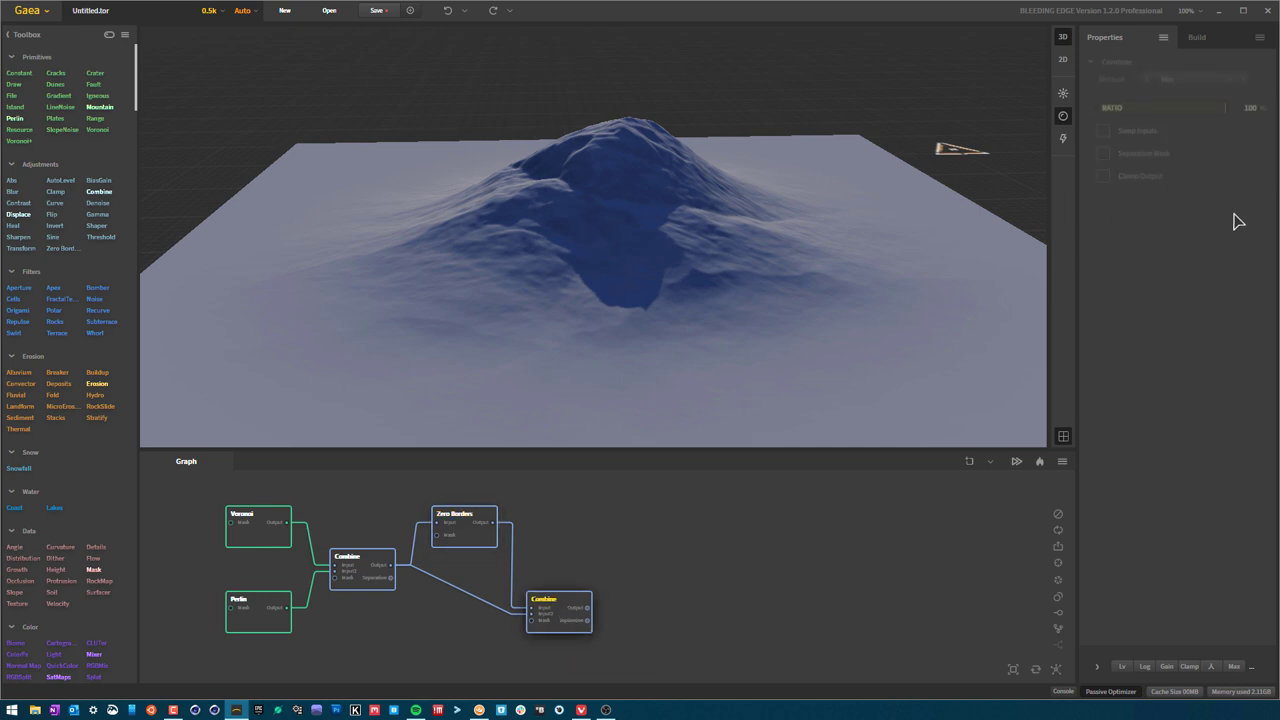
pyautogui.click(481, 543)
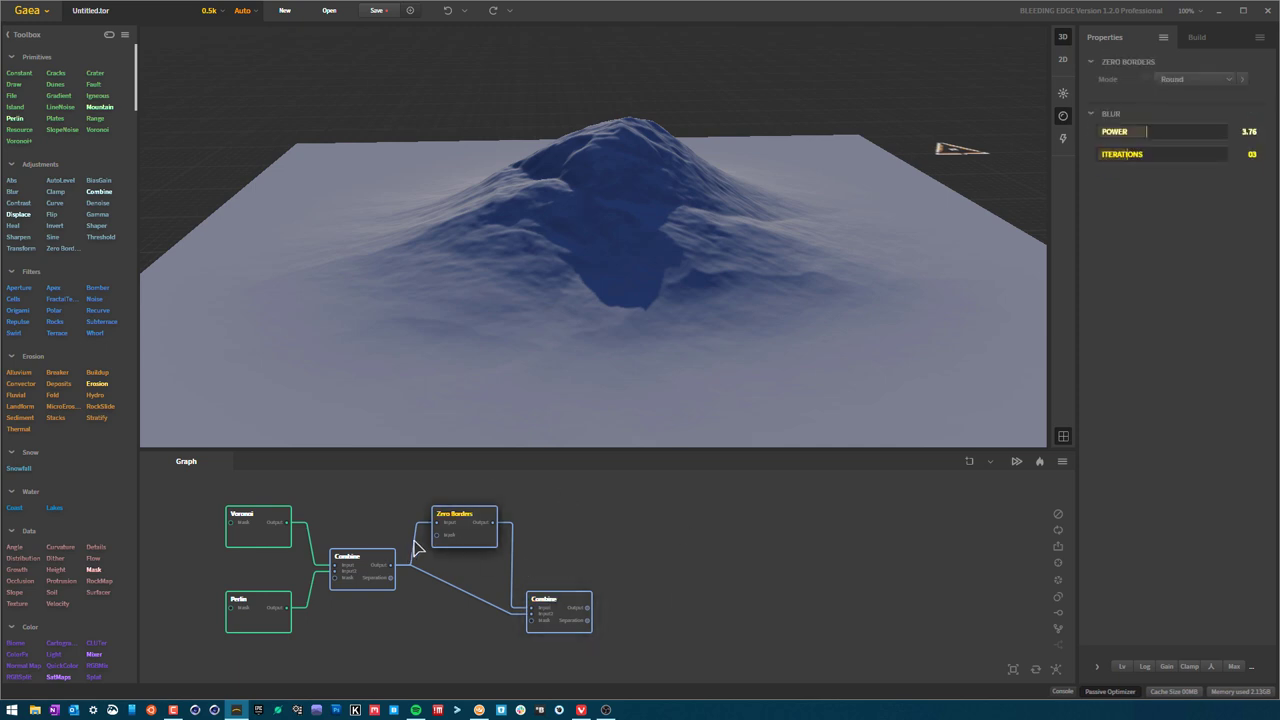
pyautogui.click(371, 575)
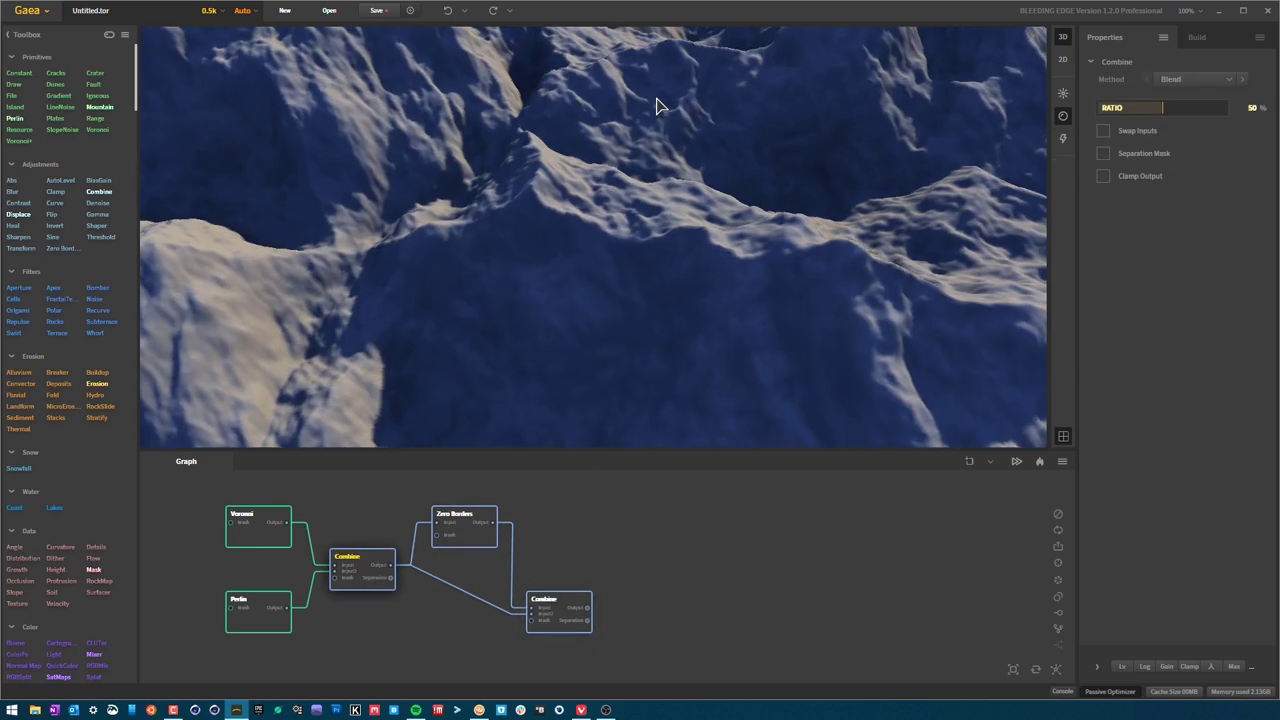
pyautogui.click(463, 545)
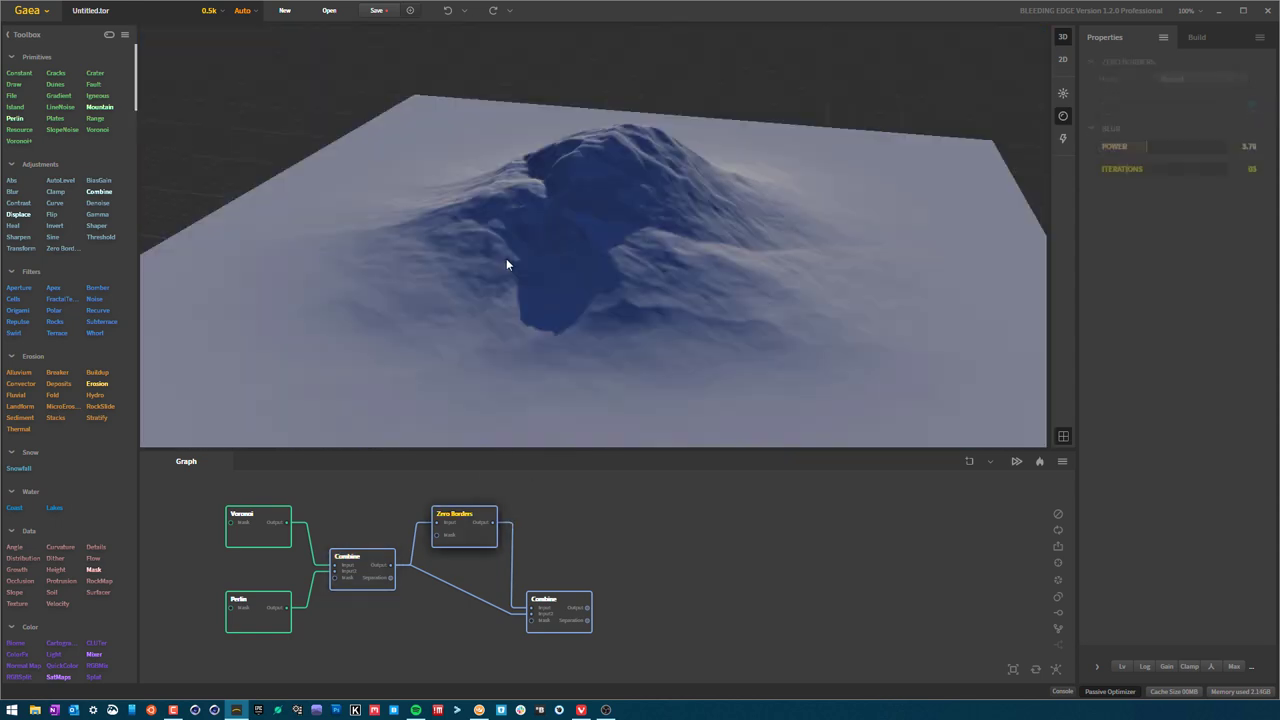
pyautogui.click(571, 608)
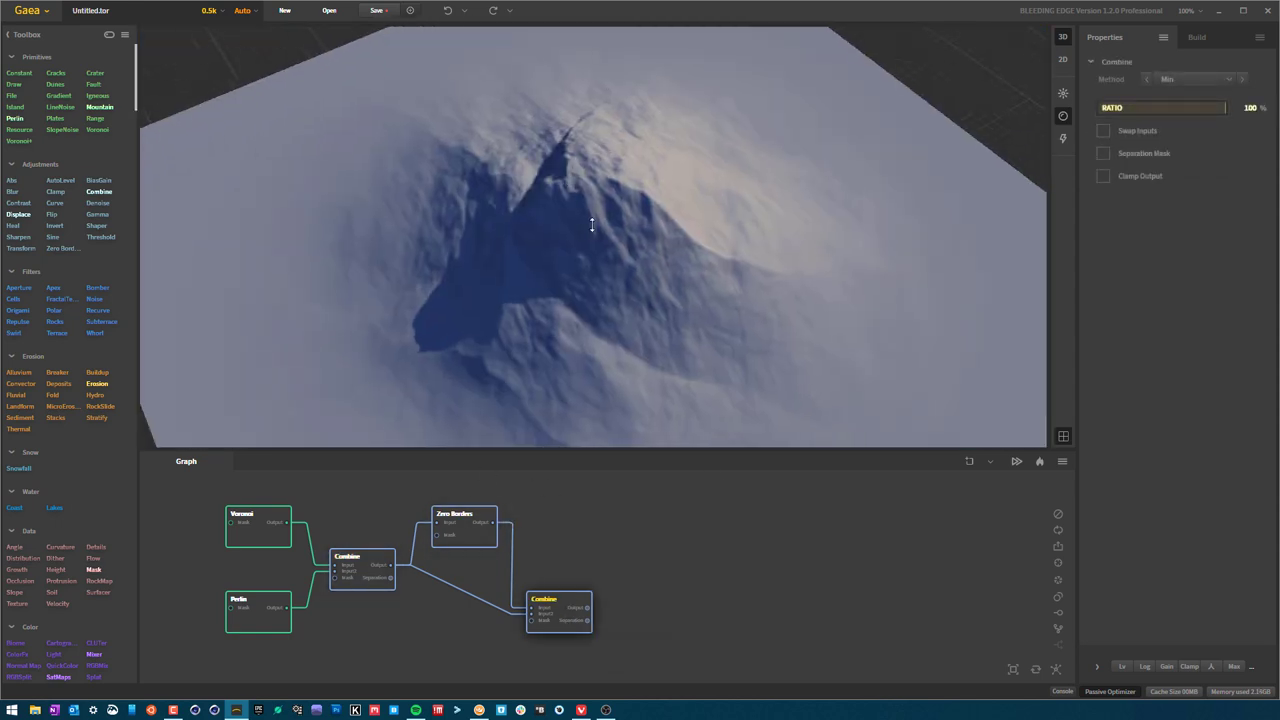
# - Try a ratio of 21% on the second Combine node and compare it with the Zero Borders terrain
pyautogui.moveTo(1161, 113); pyautogui.dragTo(1126, 110)
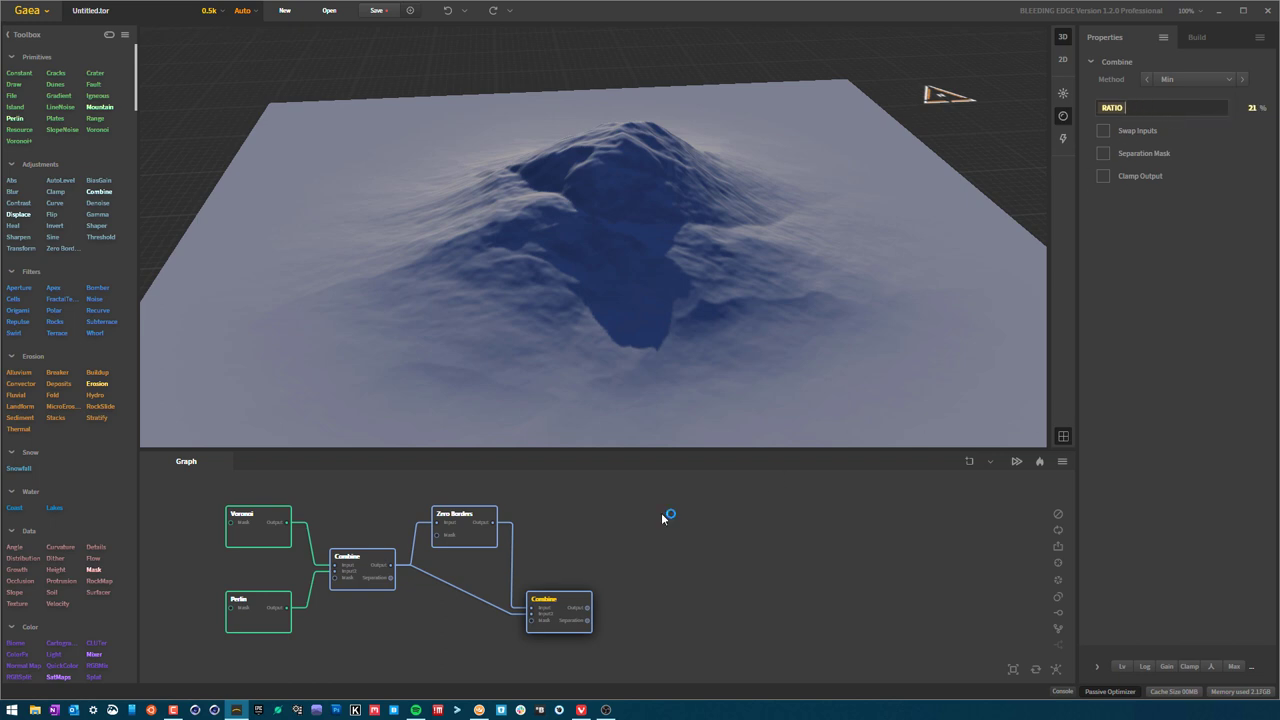
pyautogui.click(464, 526)
pyautogui.click(569, 620)
pyautogui.moveTo(740, 286); pyautogui.dragTo(714, 263)
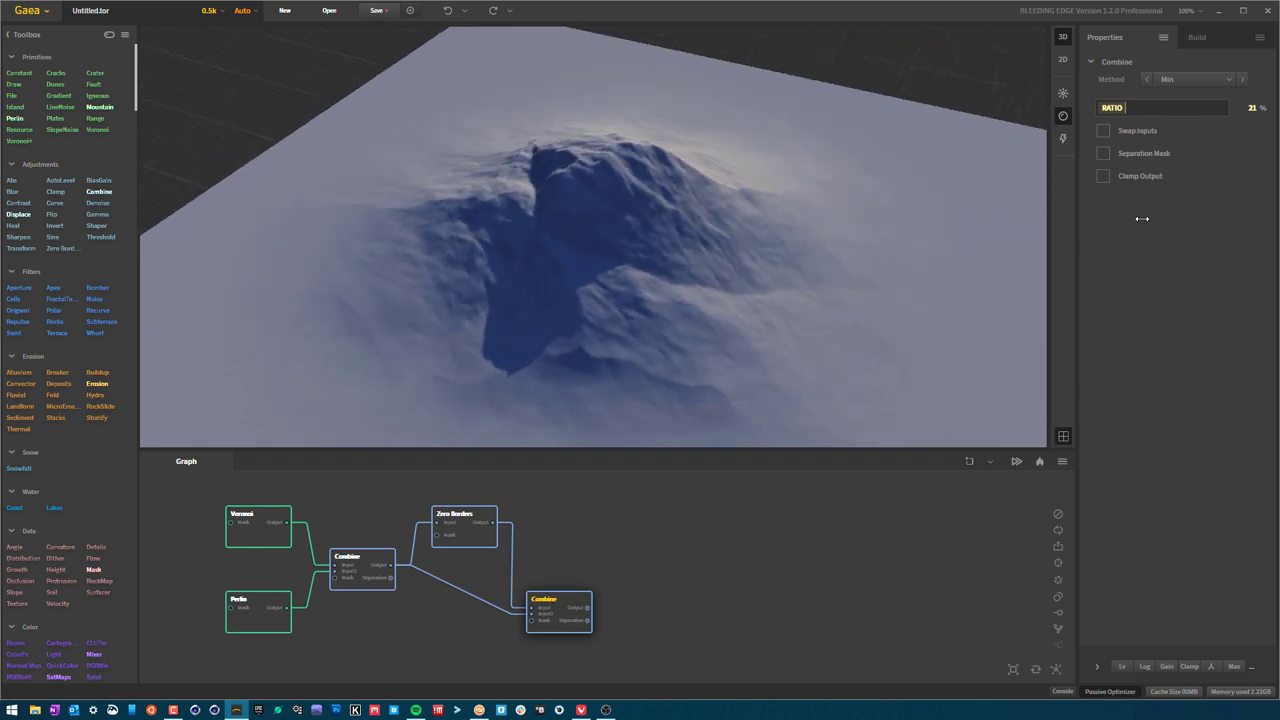
# - Switch the second Combine node's method to Multiply and set its ratio to 100%
pyautogui.click(1197, 80)
pyautogui.click(1199, 171)
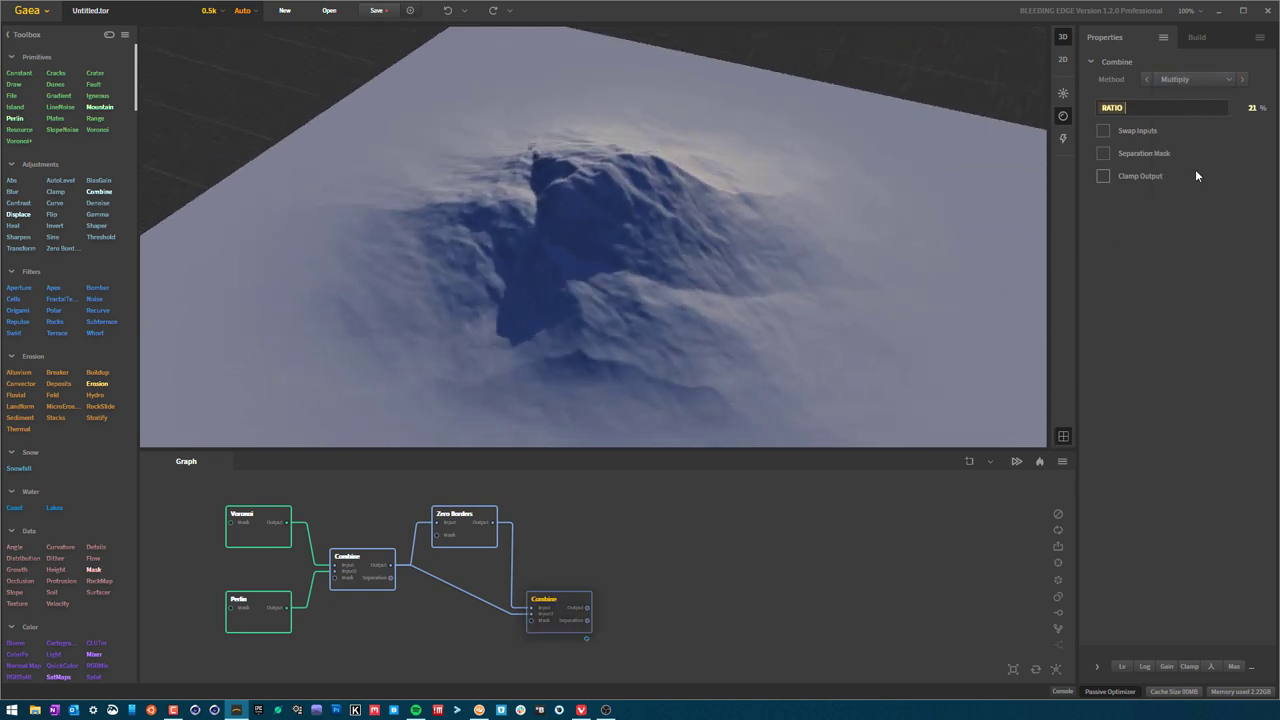
pyautogui.moveTo(655, 205); pyautogui.dragTo(708, 250)
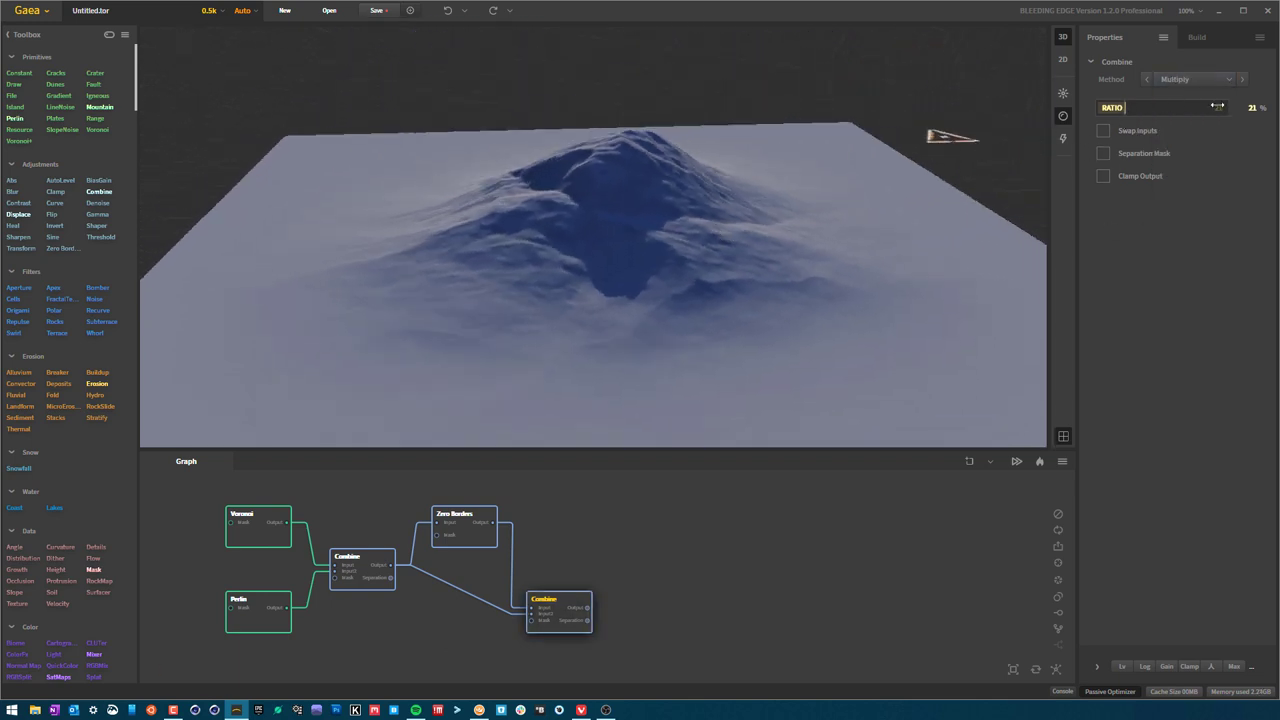
pyautogui.moveTo(1250, 106); pyautogui.dragTo(1271, 113)
pyautogui.moveTo(798, 292); pyautogui.dragTo(686, 226)
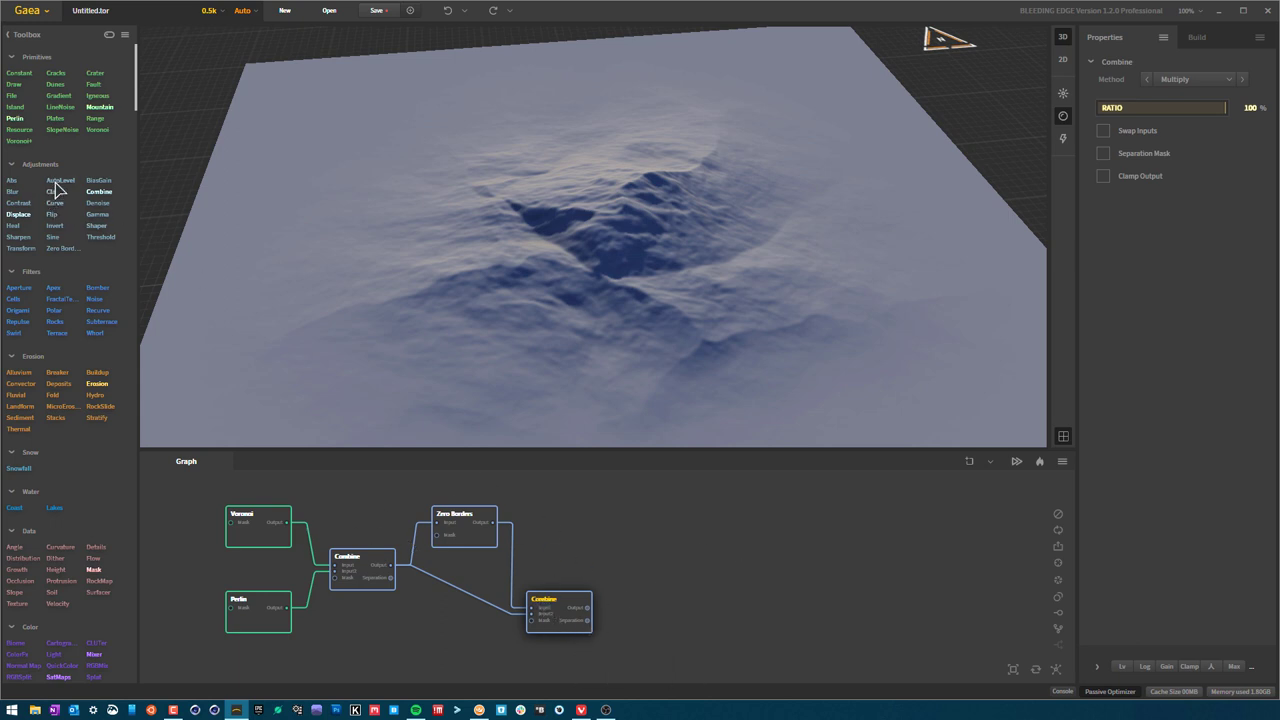
pyautogui.click(670, 600)
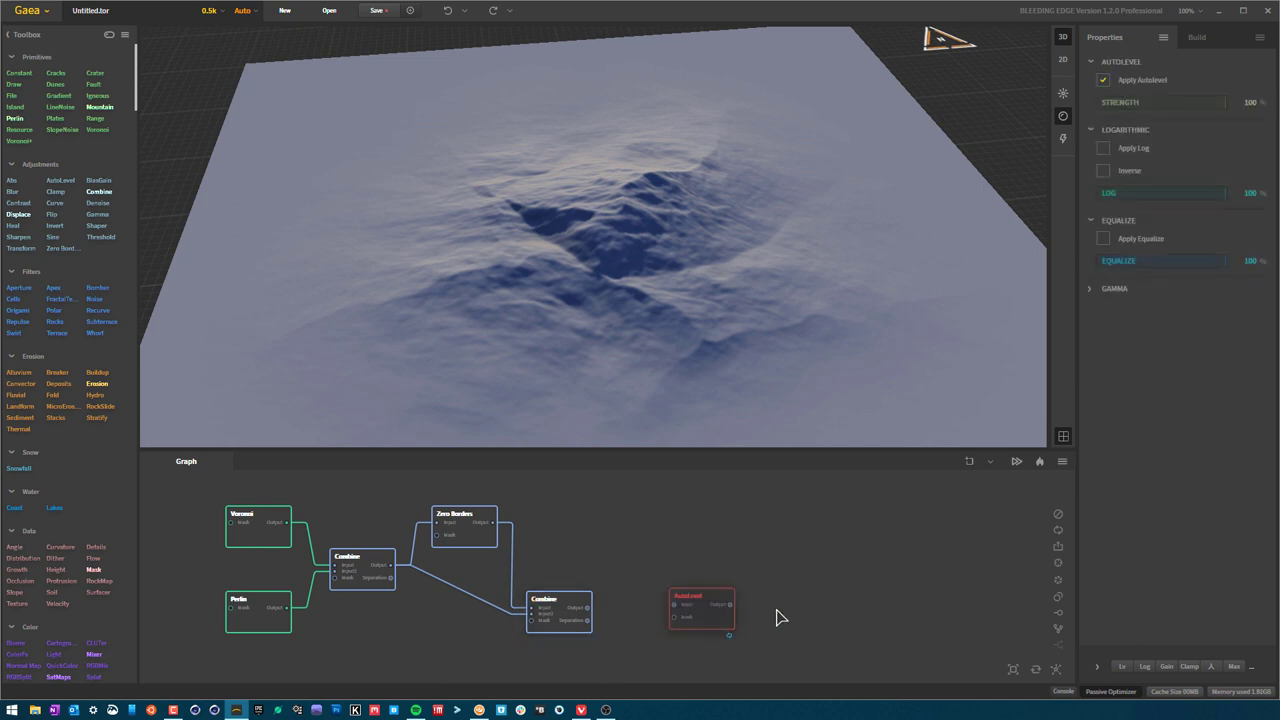
pyautogui.moveTo(838, 665); pyautogui.dragTo(645, 549)
pyautogui.press('Delete')
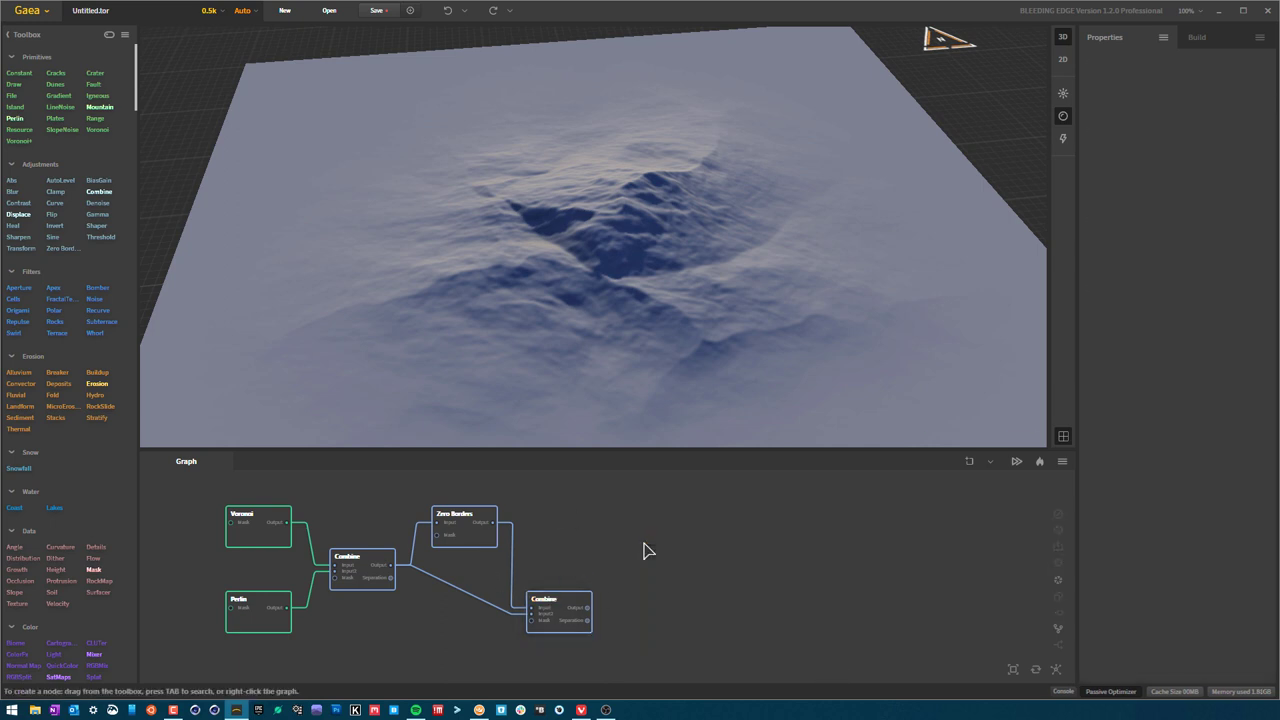
# - Enable Autolevel as a post-process on the second Combine node
pyautogui.click(560, 616)
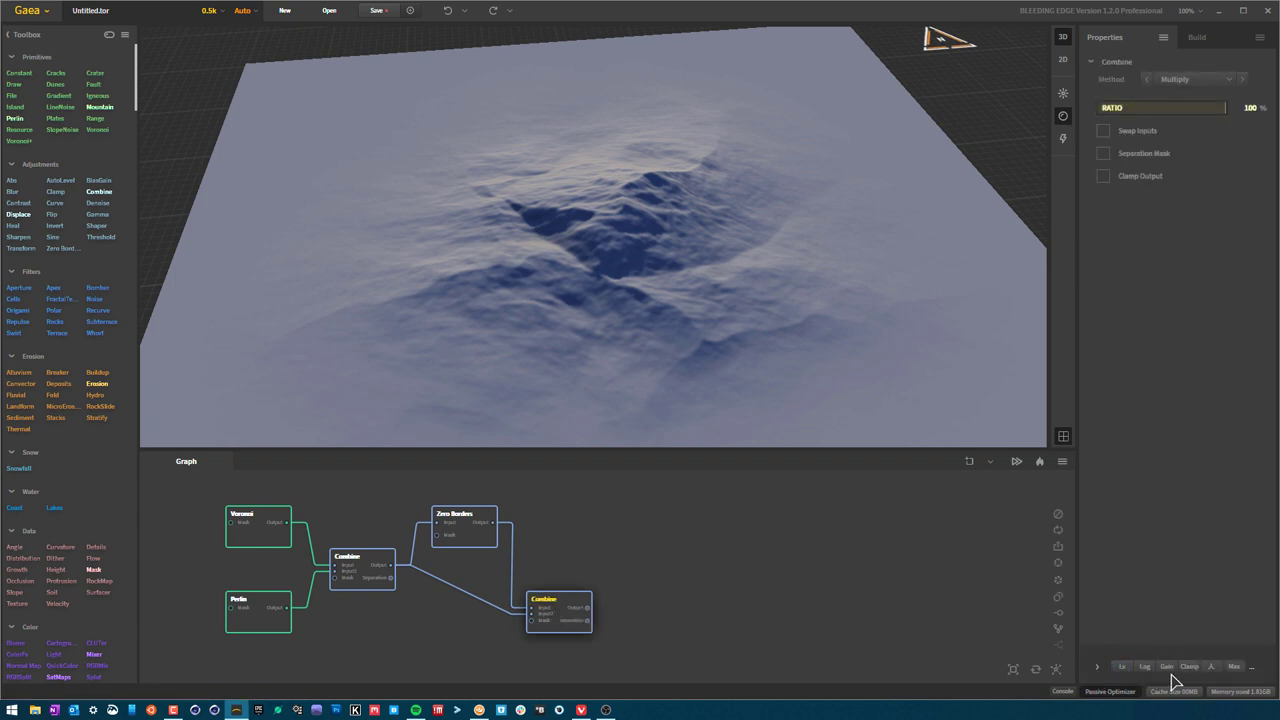
pyautogui.click(1252, 670)
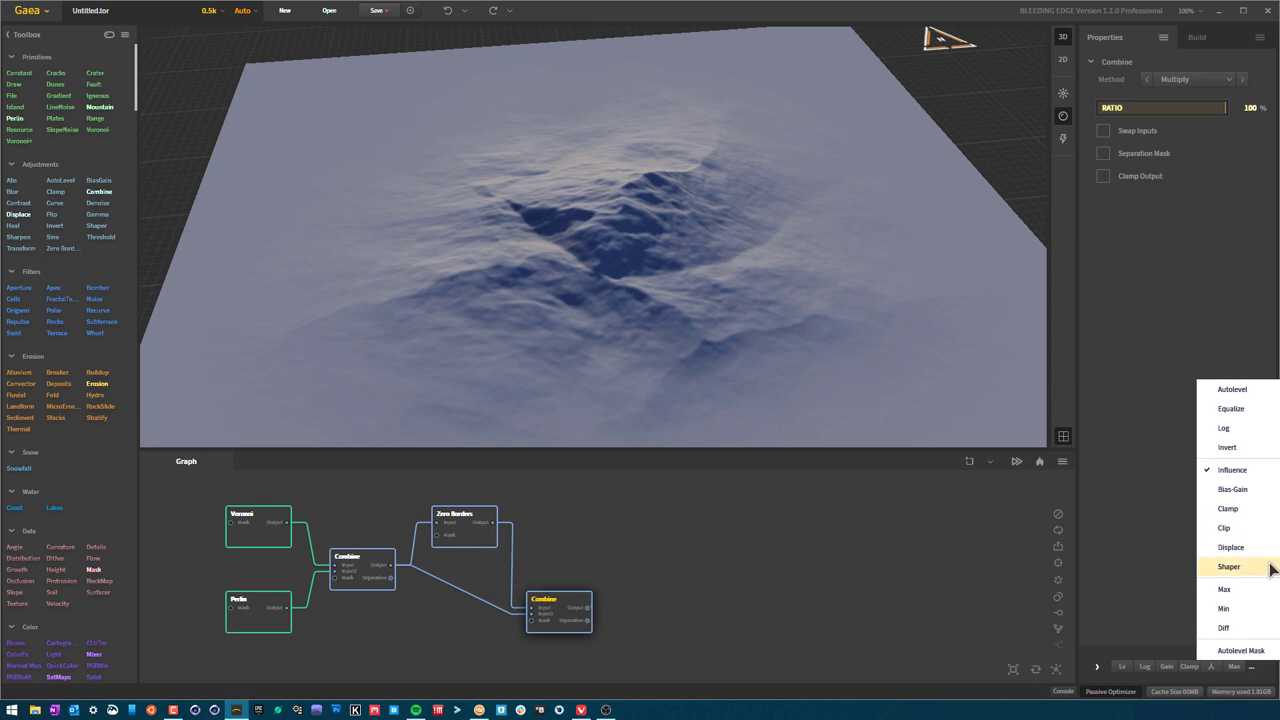
pyautogui.click(1232, 389)
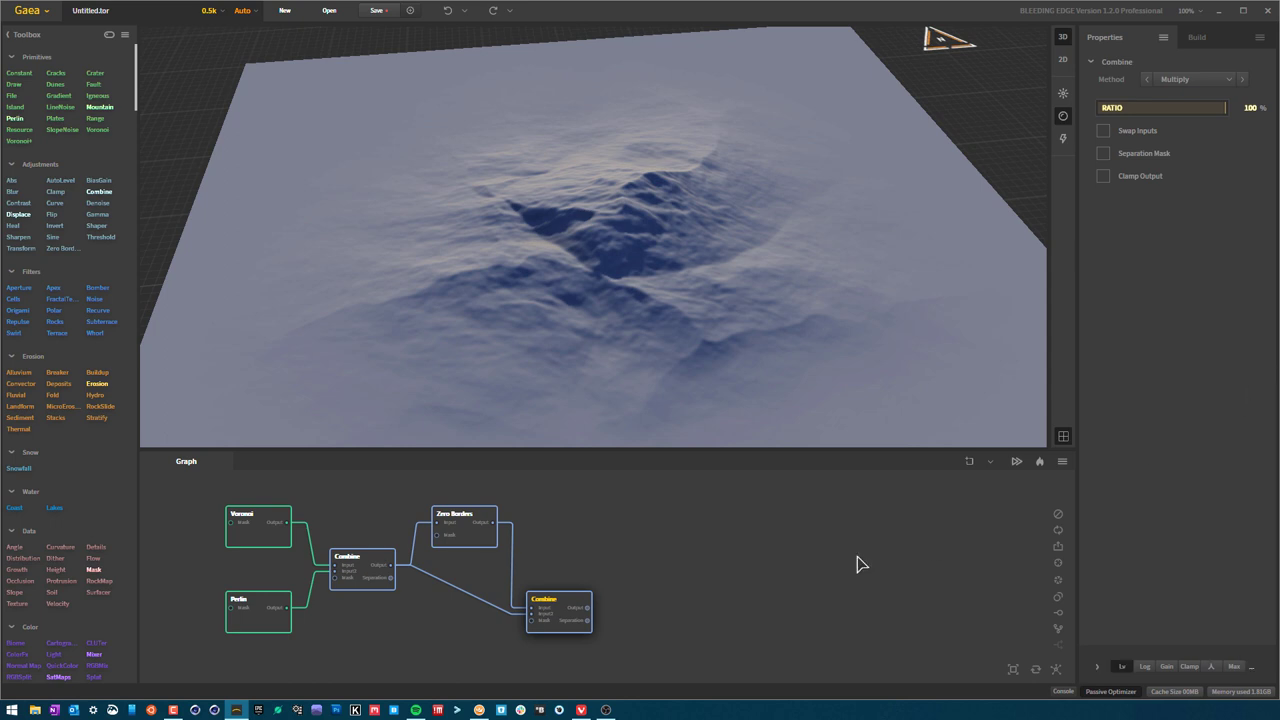
pyautogui.moveTo(749, 238); pyautogui.dragTo(605, 198)
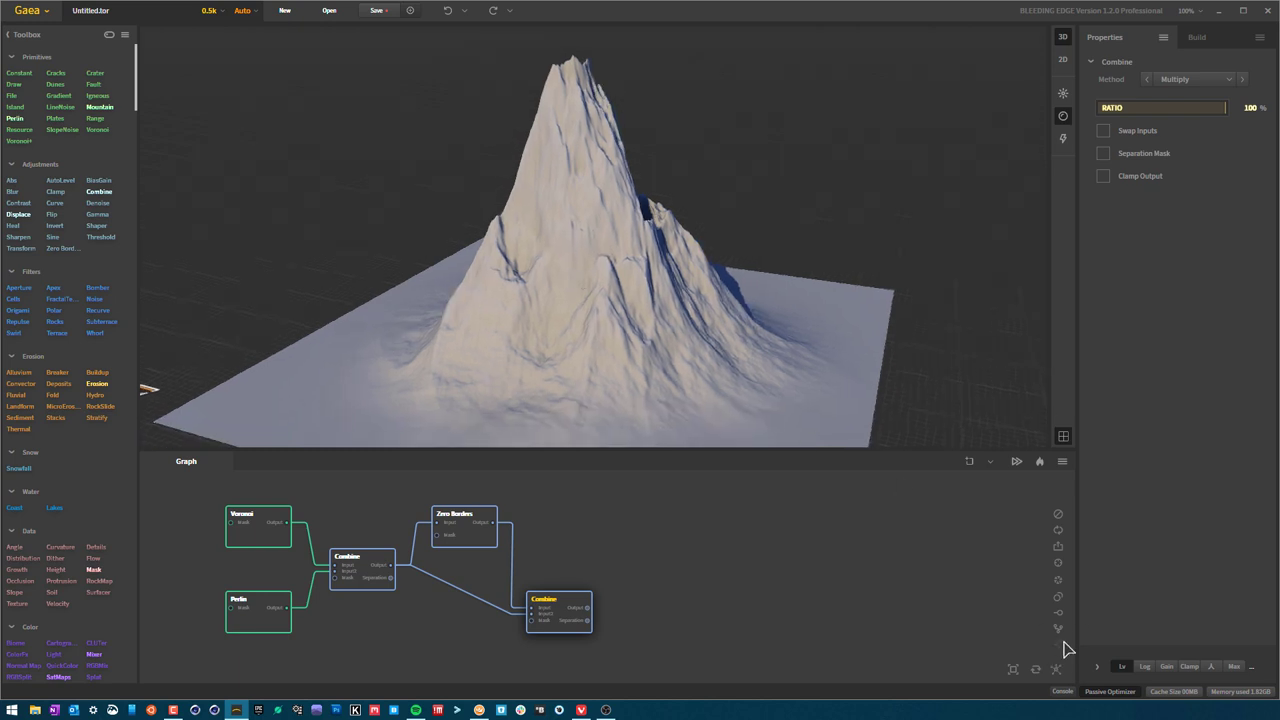
# - Enable the Bias-Gain post-process on the second Combine node
pyautogui.click(1252, 667)
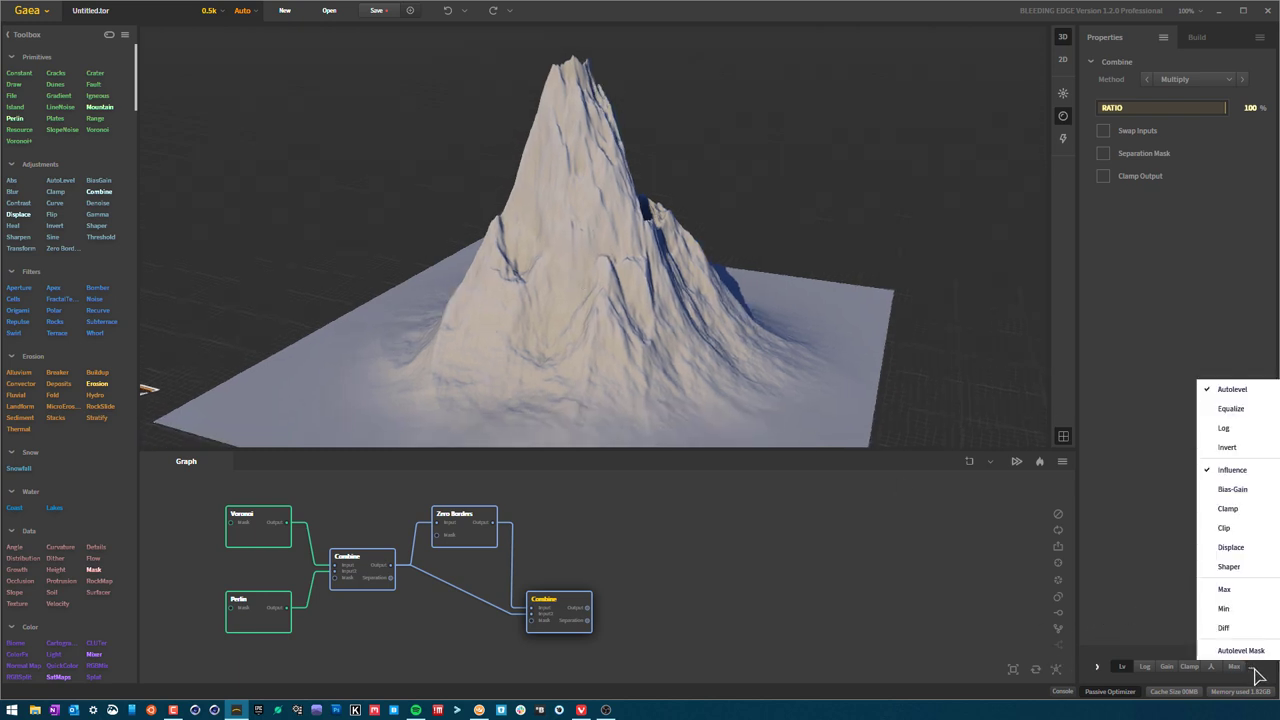
pyautogui.click(1232, 489)
pyautogui.moveTo(920, 455); pyautogui.dragTo(741, 269)
pyautogui.scroll(-3, 749, 287)
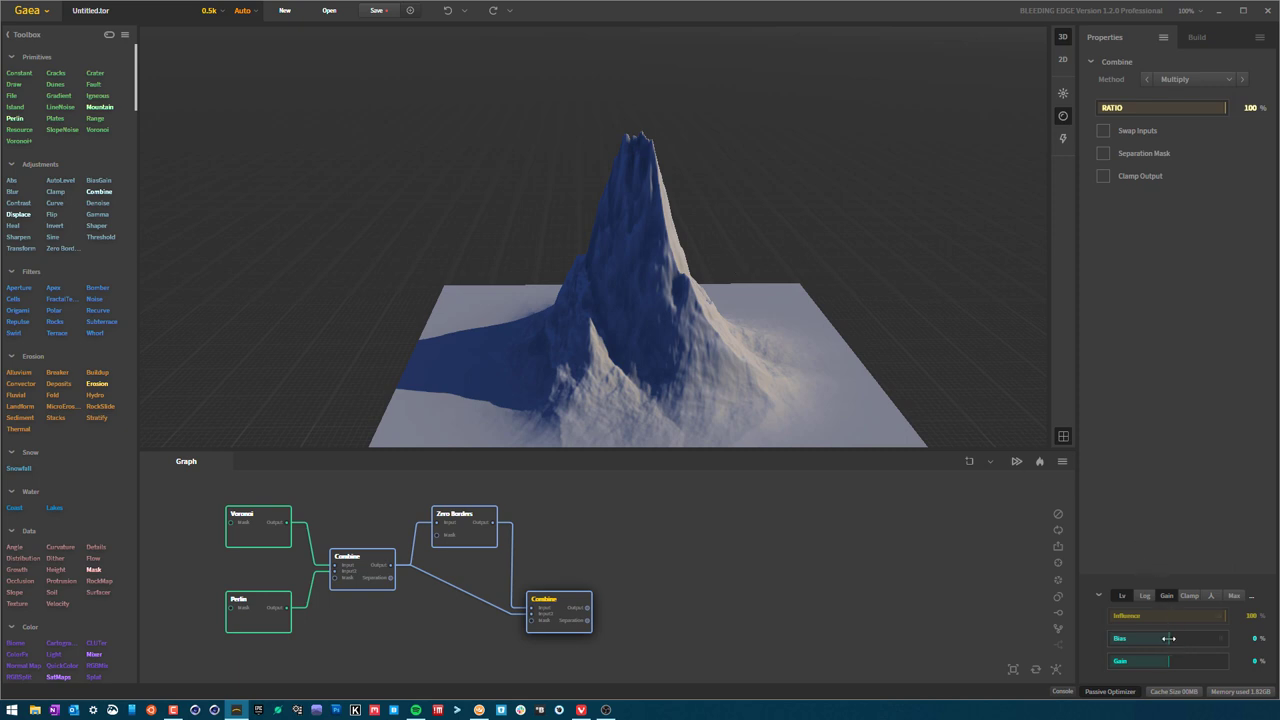
# - Try Bias −76%, Gain 65% and Influence 26% on the second Combine node and inspect the mountain
pyautogui.moveTo(1189, 637); pyautogui.dragTo(1124, 638)
pyautogui.moveTo(1168, 666); pyautogui.dragTo(1207, 664)
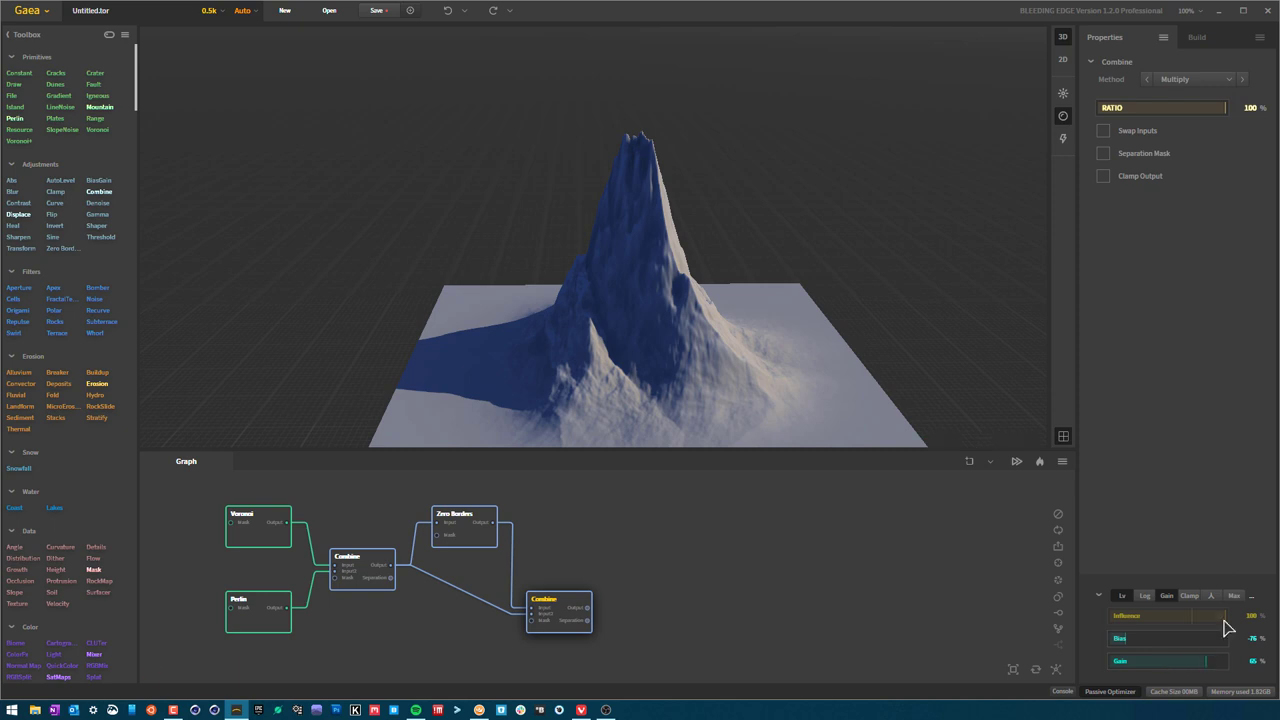
pyautogui.click(1177, 615)
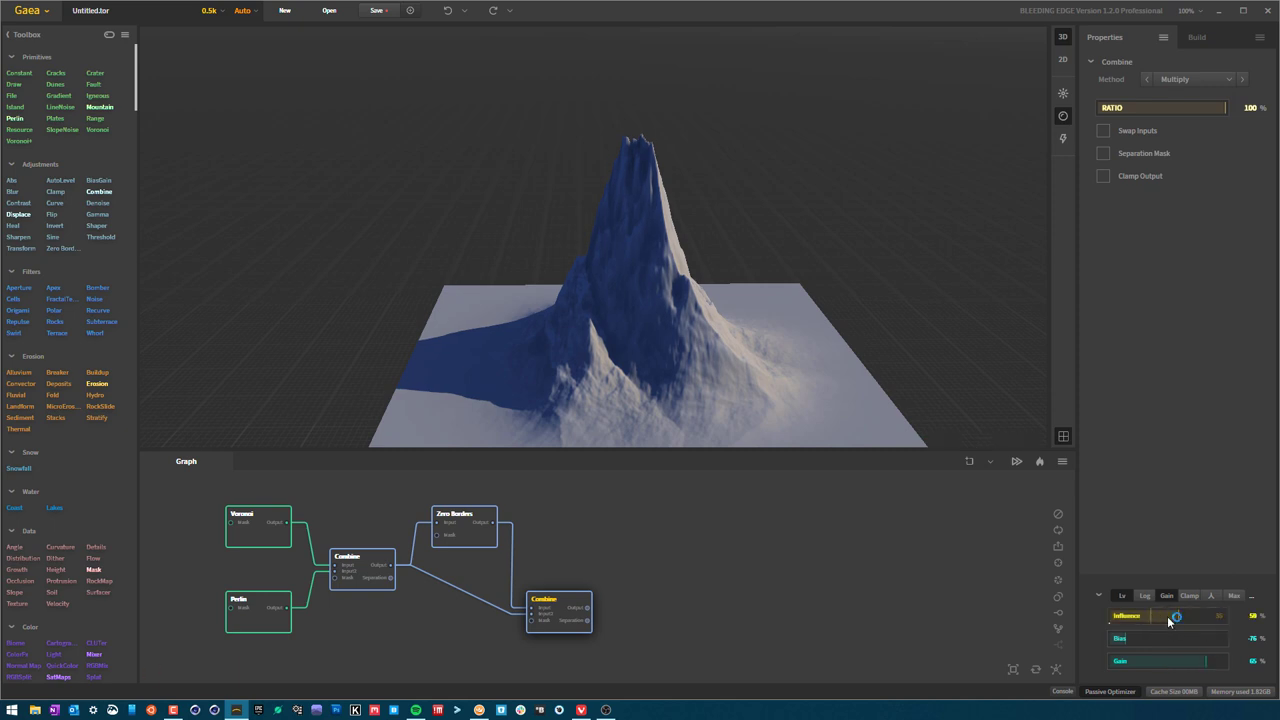
pyautogui.moveTo(1178, 615); pyautogui.dragTo(1161, 617)
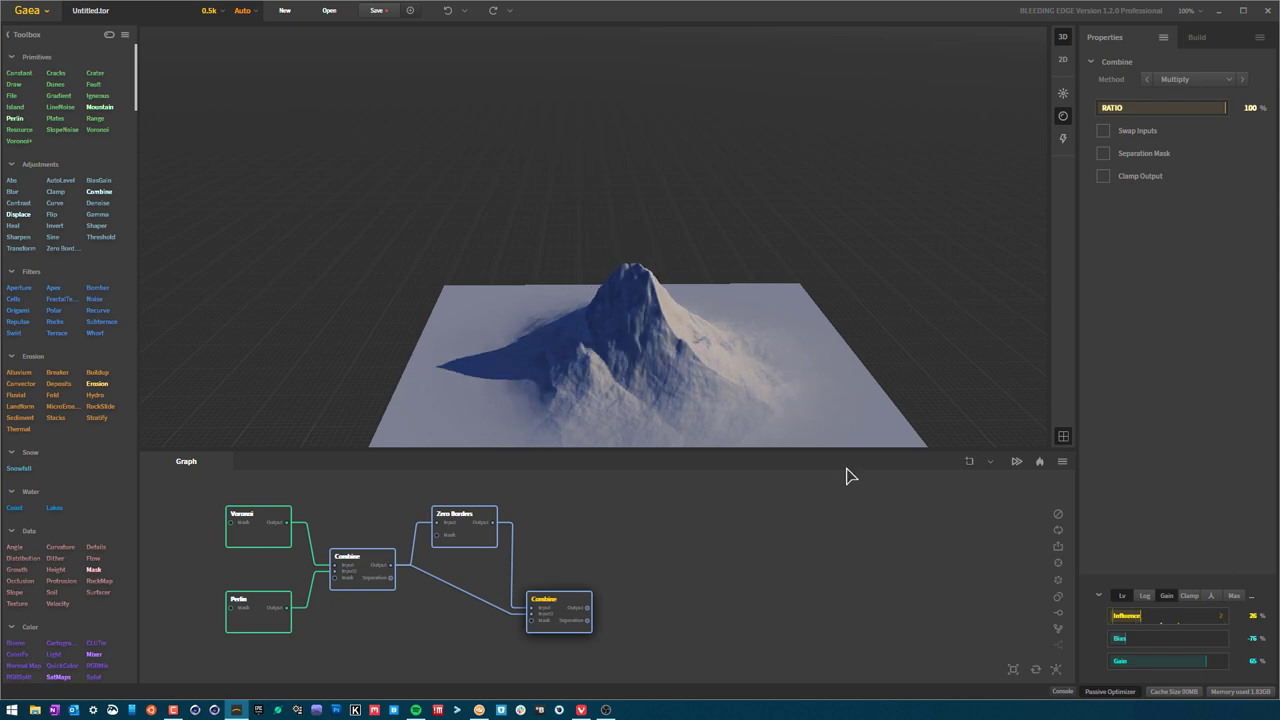
pyautogui.moveTo(763, 406); pyautogui.dragTo(654, 383)
pyautogui.scroll(5, 529, 263)
pyautogui.moveTo(529, 263); pyautogui.dragTo(661, 237)
pyautogui.scroll(-5, 672, 254)
pyautogui.moveTo(703, 278); pyautogui.dragTo(810, 340)
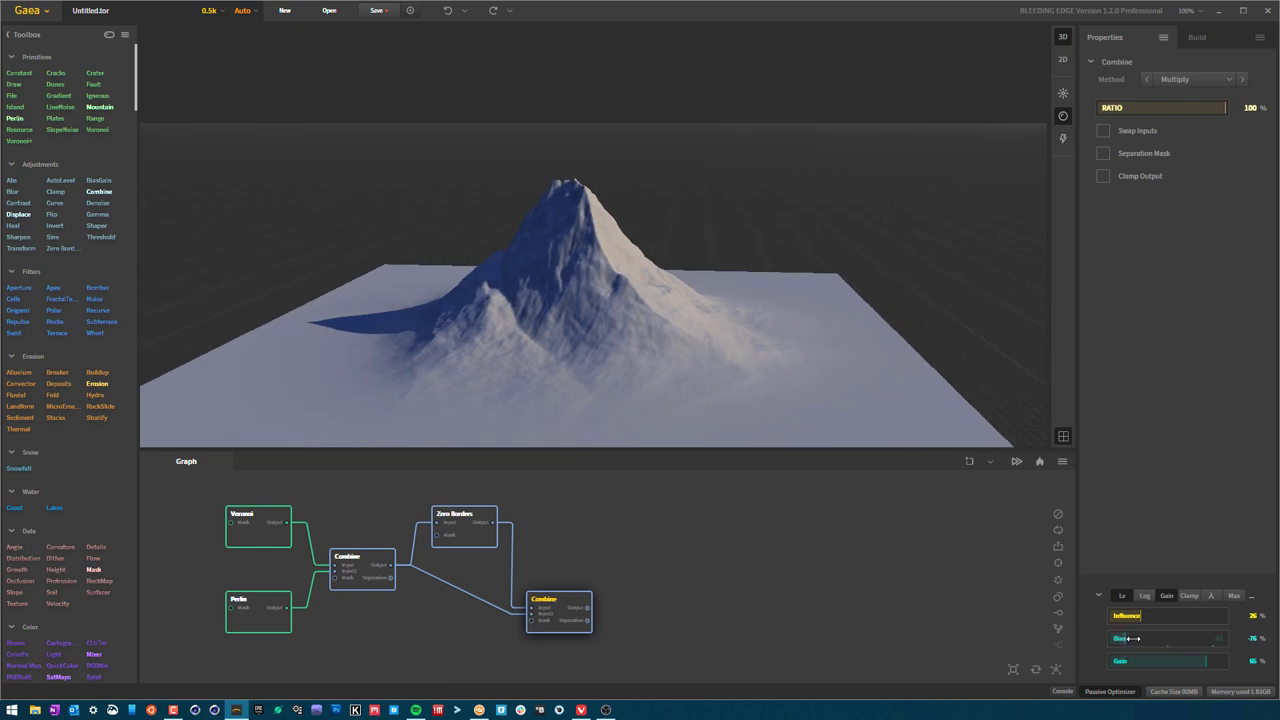
# - Set the second Combine node's Bias to 8% and Gain to 12%, and turn off its Autolevel
pyautogui.moveTo(1144, 638); pyautogui.dragTo(1171, 641)
pyautogui.moveTo(1205, 665); pyautogui.dragTo(1176, 663)
pyautogui.click(1253, 598)
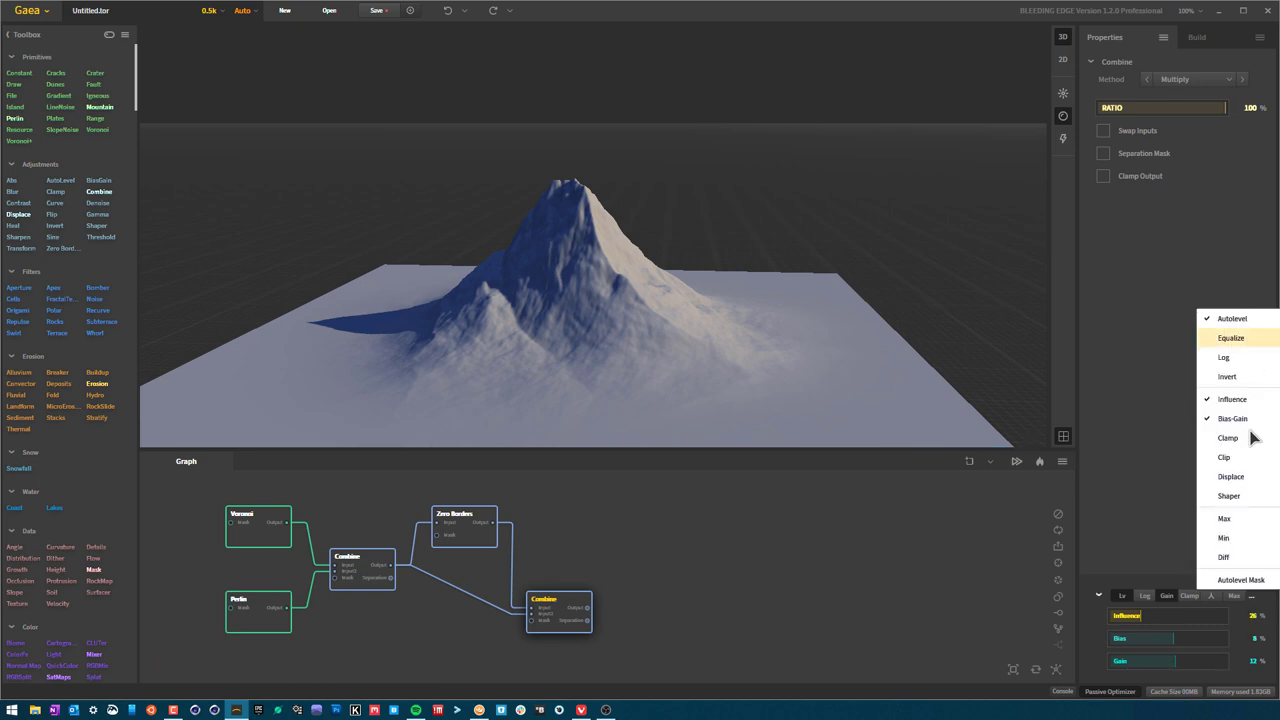
pyautogui.click(1250, 320)
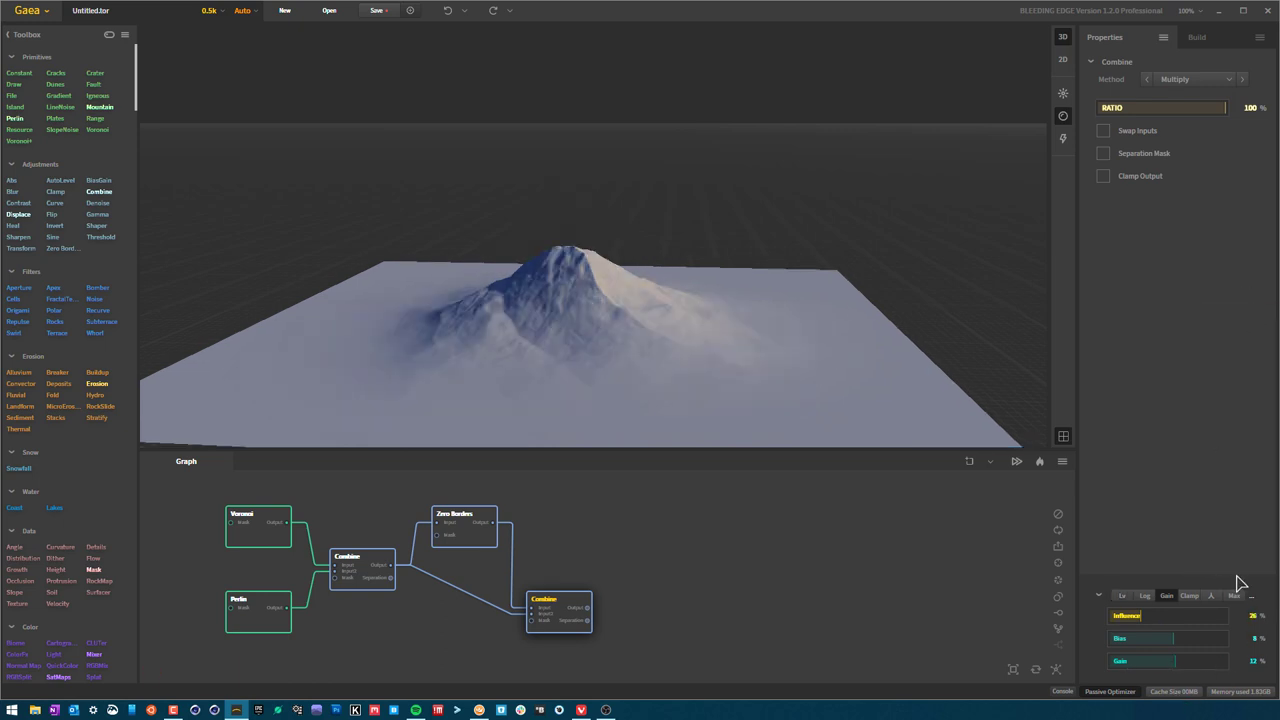
# - Set the second Combine node's Bias to 62%, Influence to 100% and Gain to 0%
pyautogui.moveTo(1175, 641); pyautogui.dragTo(1242, 616)
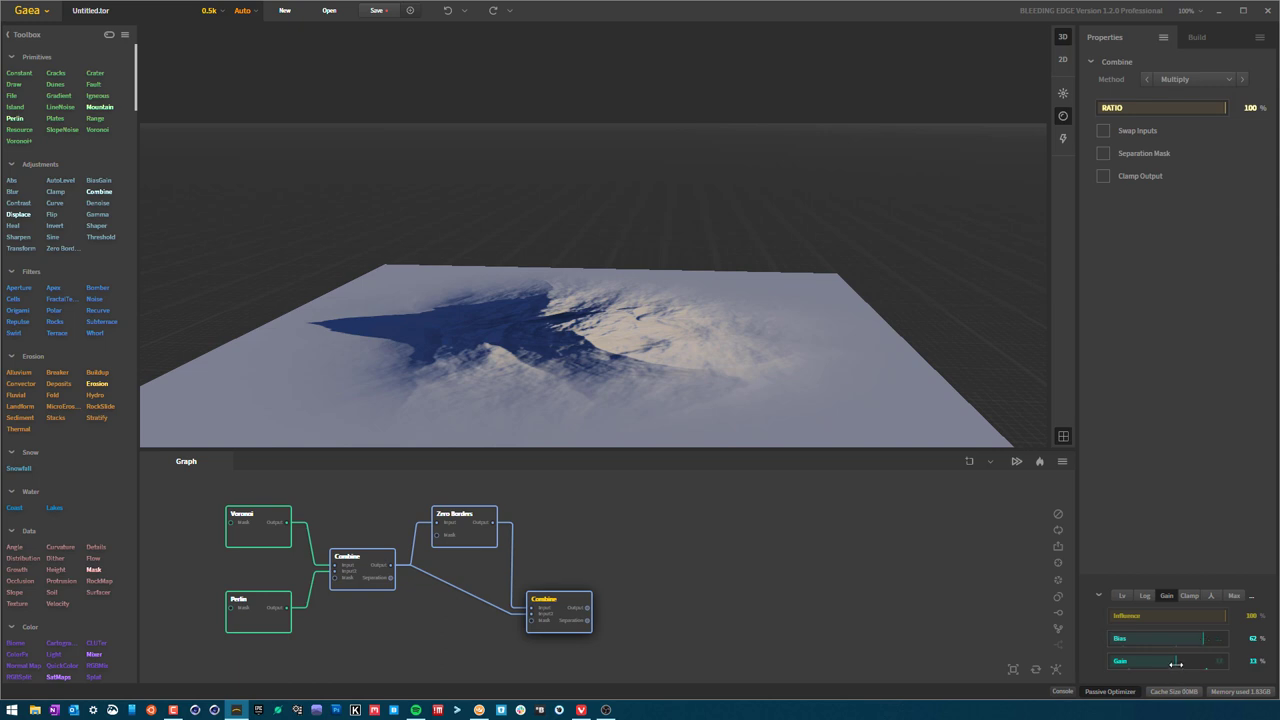
pyautogui.moveTo(1166, 663); pyautogui.dragTo(1168, 662)
pyautogui.moveTo(697, 331); pyautogui.dragTo(686, 278)
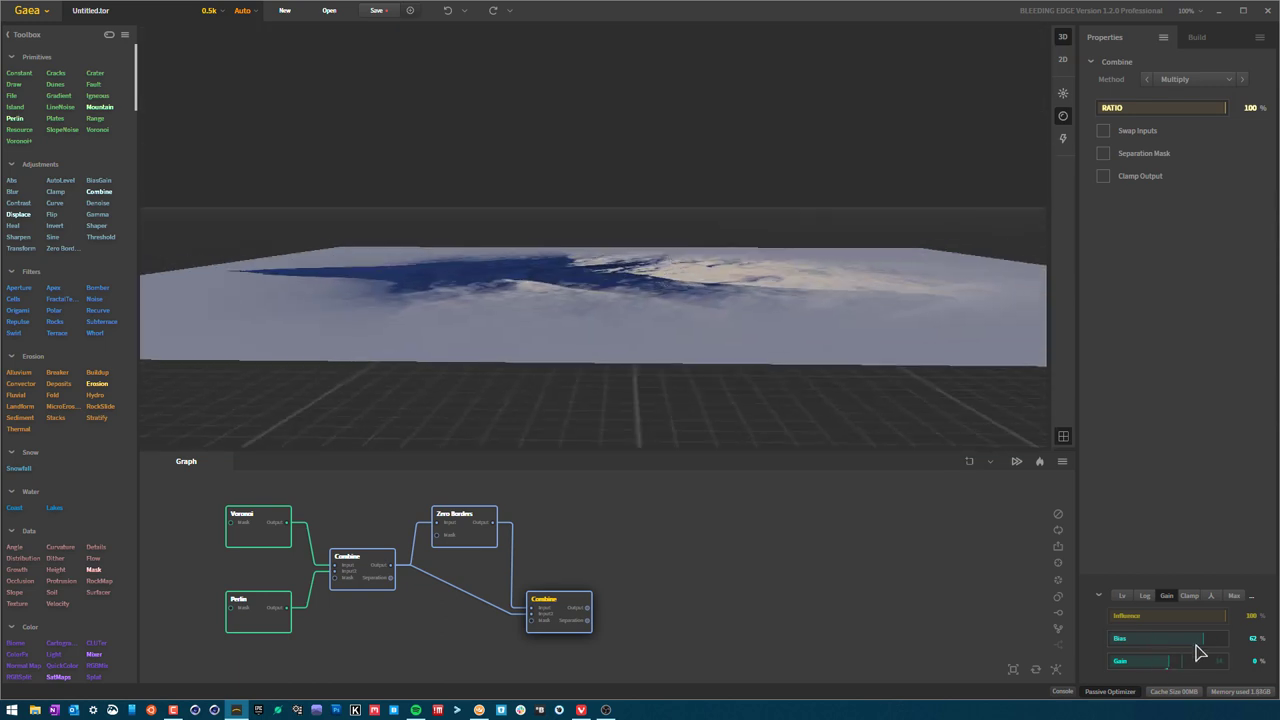
# - Try the second Combine node's Bias at −62%, −100%, 30% and 10%, checking the terrain shape at each value
pyautogui.moveTo(1183, 640); pyautogui.dragTo(1131, 640)
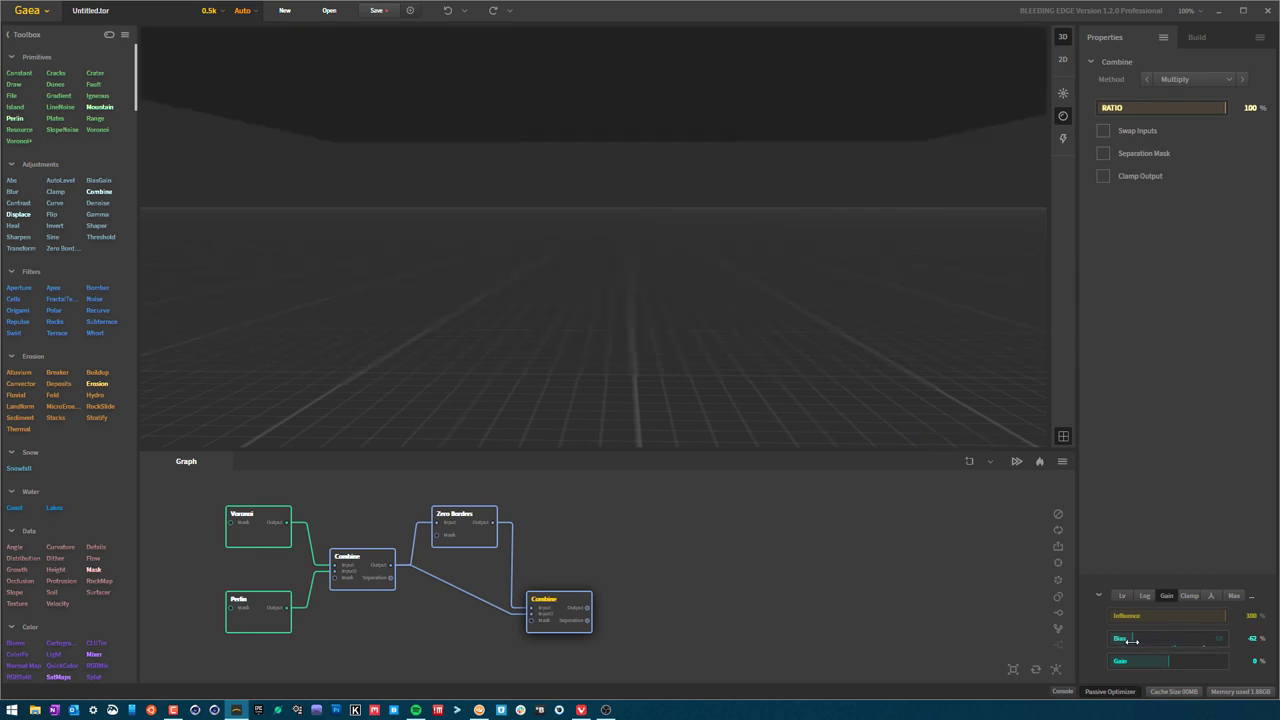
pyautogui.moveTo(755, 350); pyautogui.dragTo(752, 322)
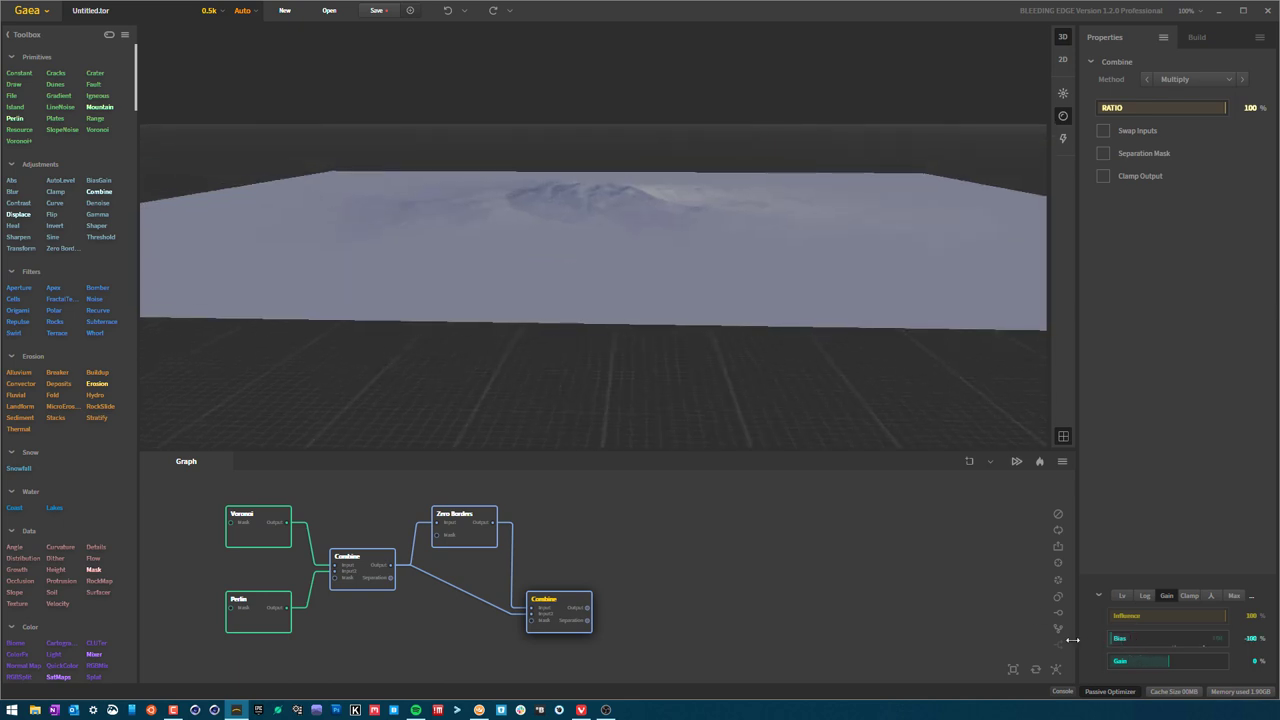
pyautogui.moveTo(700, 368); pyautogui.dragTo(713, 272)
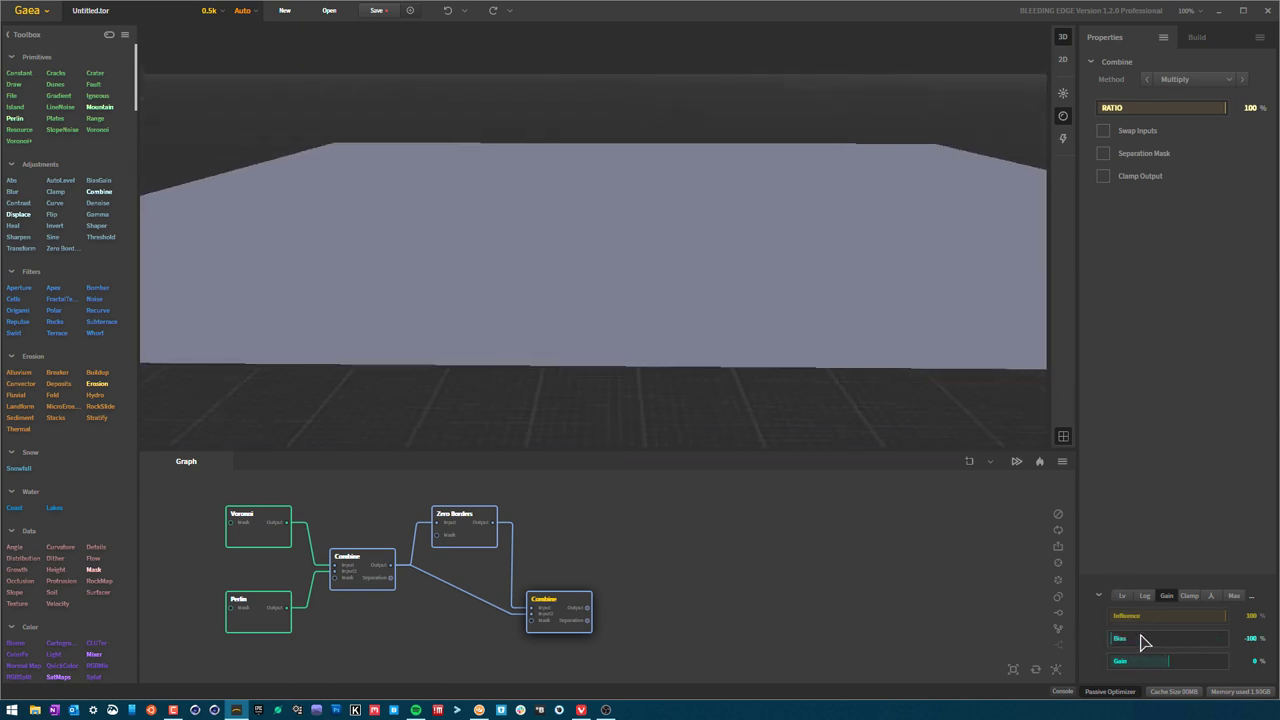
pyautogui.moveTo(1147, 641); pyautogui.dragTo(1190, 640)
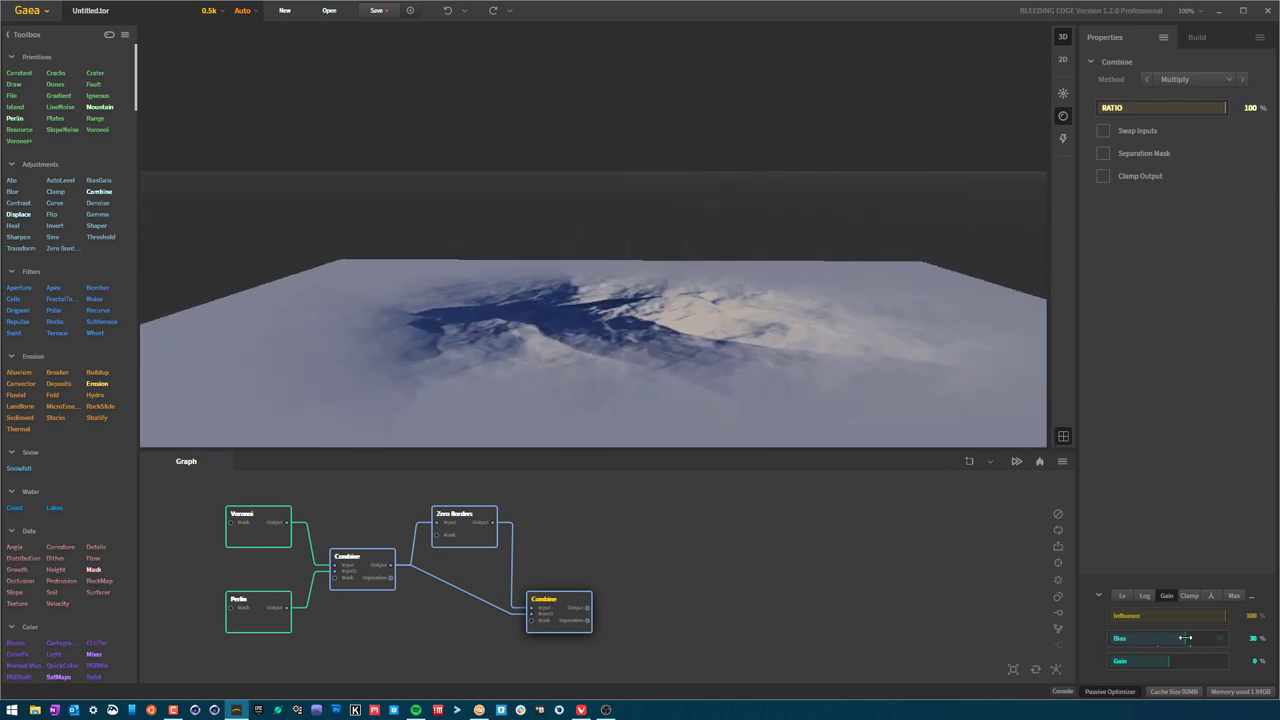
pyautogui.moveTo(1185, 637); pyautogui.dragTo(1174, 638)
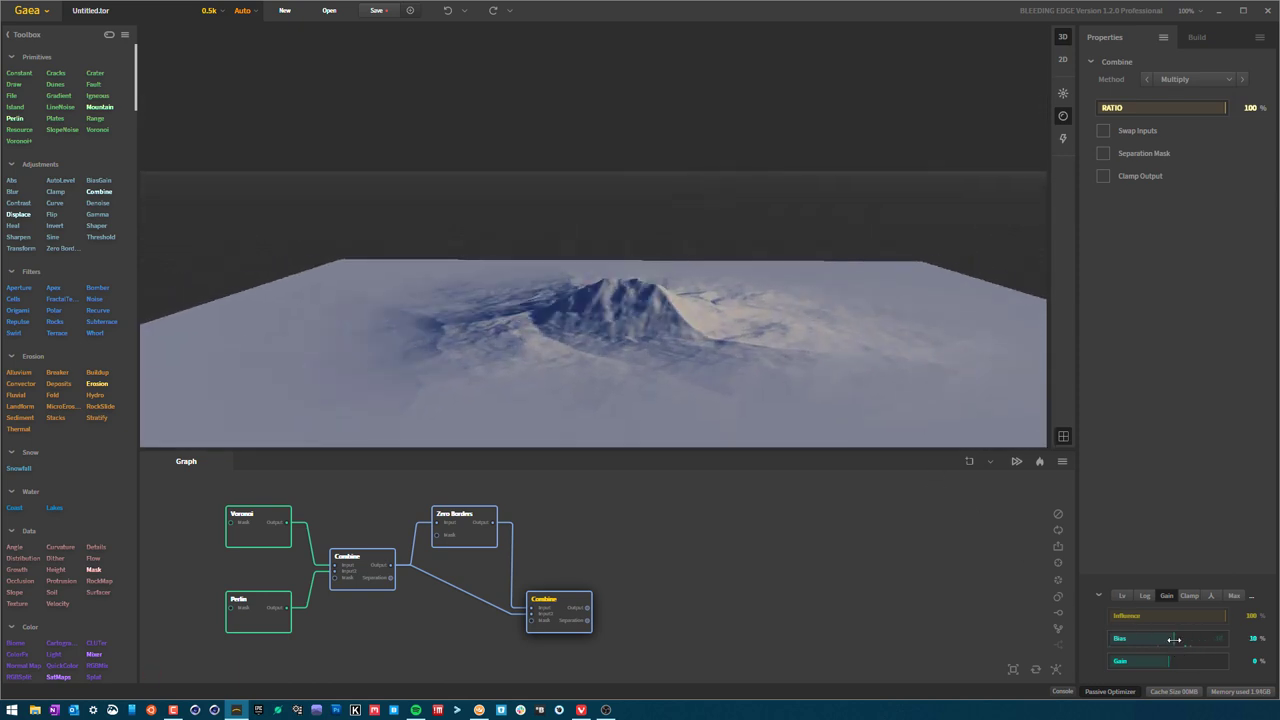
pyautogui.moveTo(717, 334)
pyautogui.mouseDown()
pyautogui.moveTo(661, 327)
pyautogui.moveTo(724, 334)
pyautogui.mouseUp()
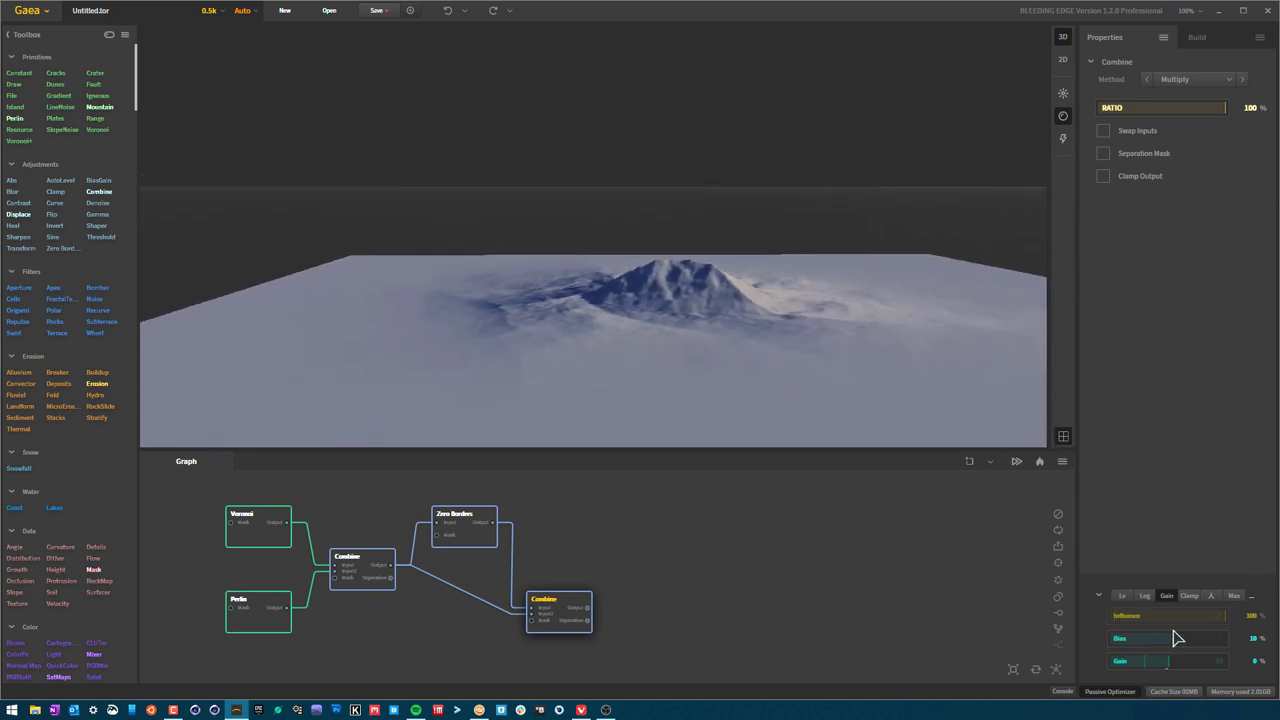
# - Set the second Combine node's Bias to 2% and try a Gain of −25%
pyautogui.moveTo(1174, 639); pyautogui.dragTo(1170, 648)
pyautogui.moveTo(881, 437); pyautogui.dragTo(811, 366)
pyautogui.moveTo(1178, 661); pyautogui.dragTo(1153, 663)
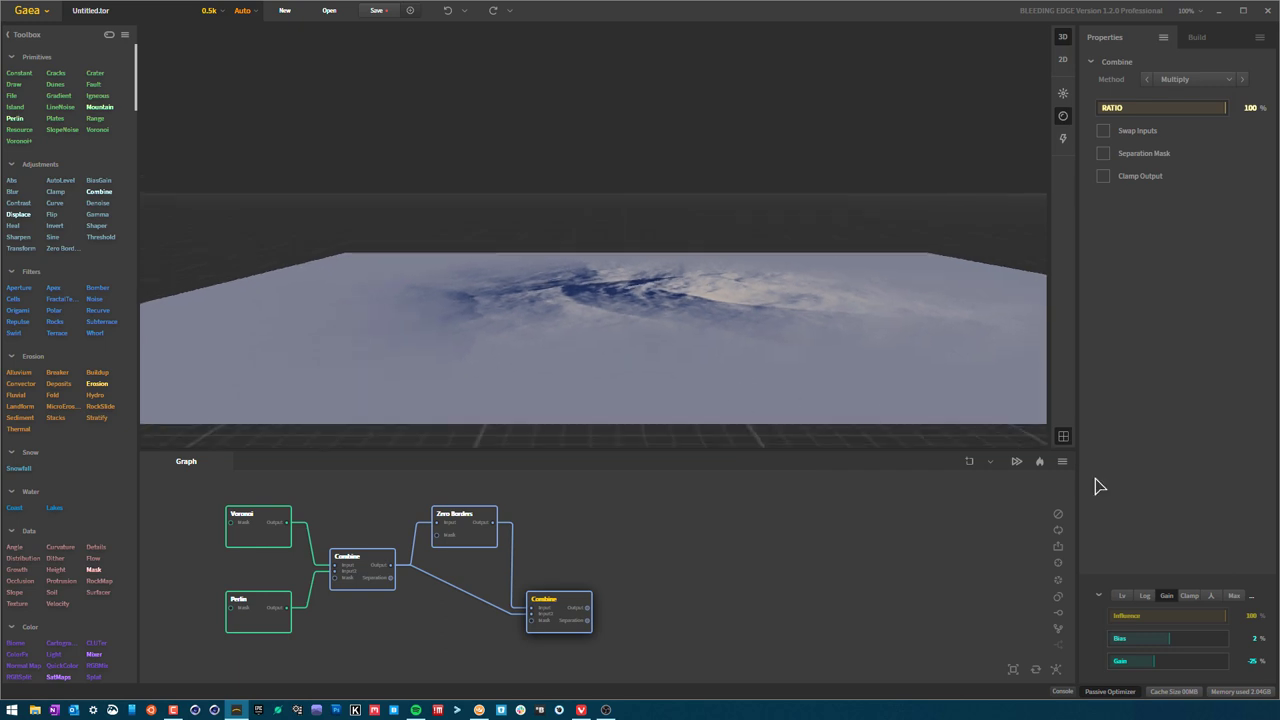
# - Disable the Bias-Gain post-process on the second Combine node and enable Autolevel instead
pyautogui.click(1254, 600)
pyautogui.click(1232, 418)
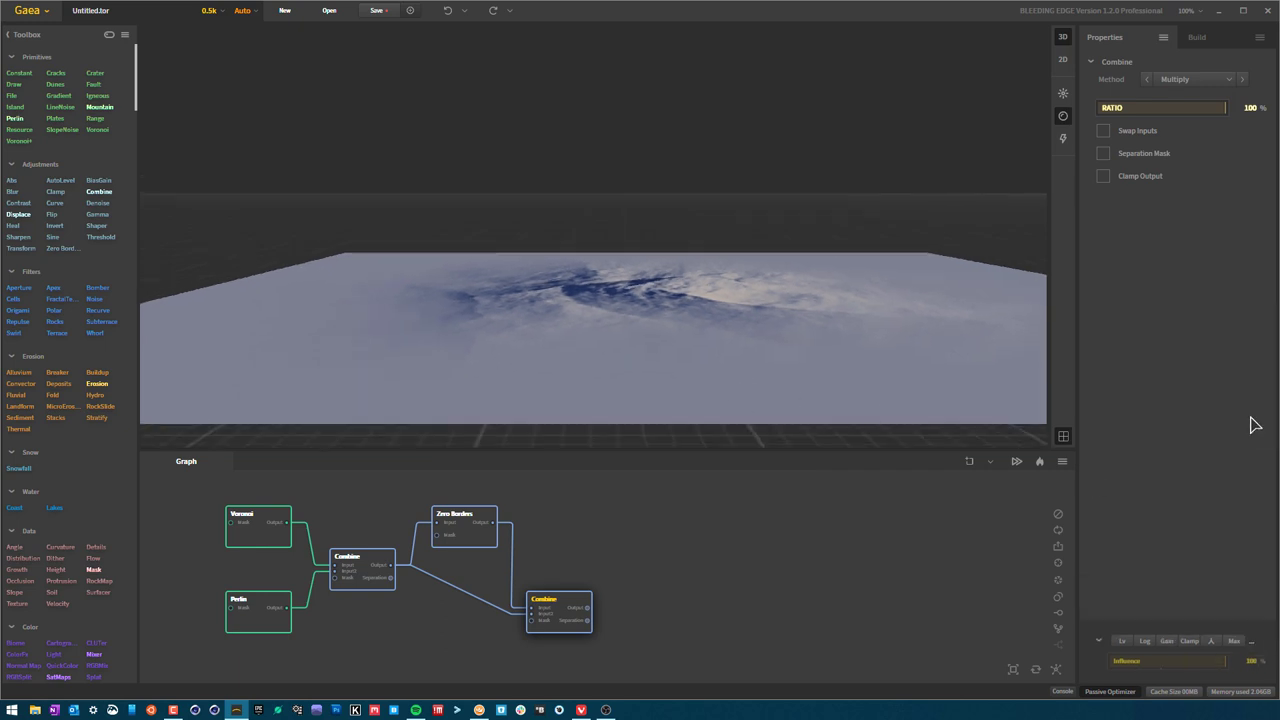
pyautogui.click(1251, 641)
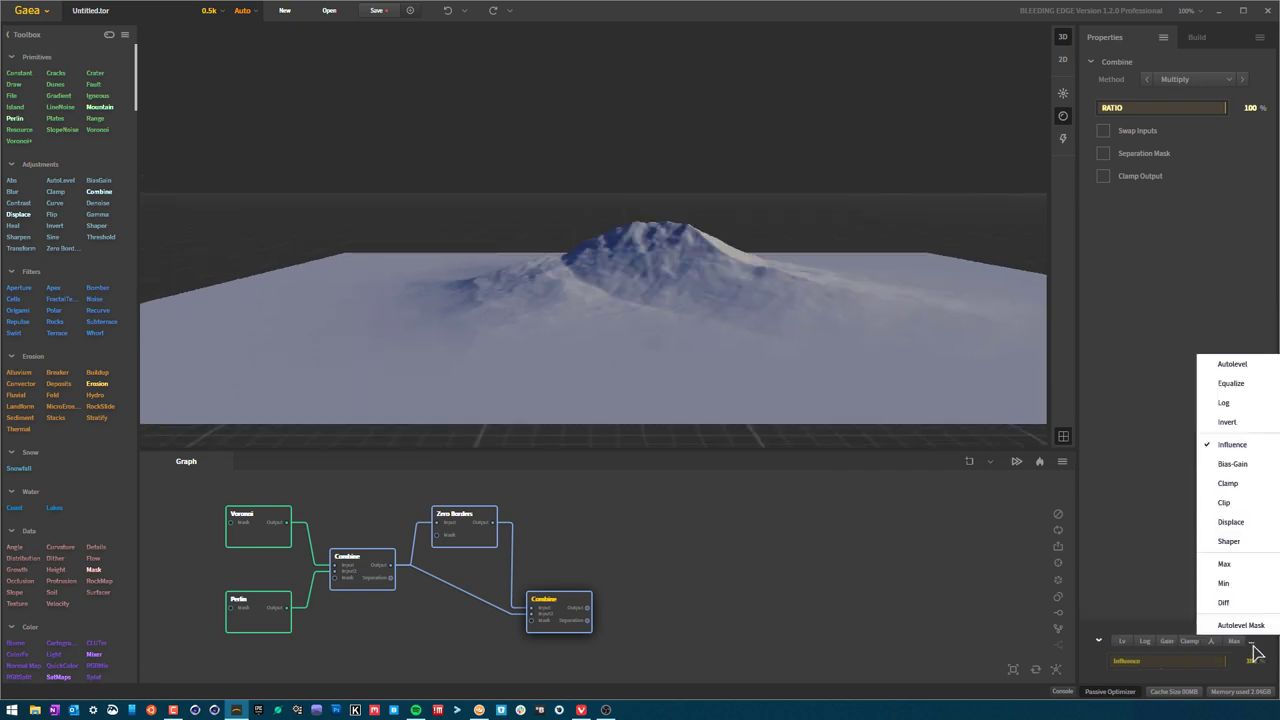
pyautogui.click(1234, 366)
pyautogui.scroll(-5, 739, 328)
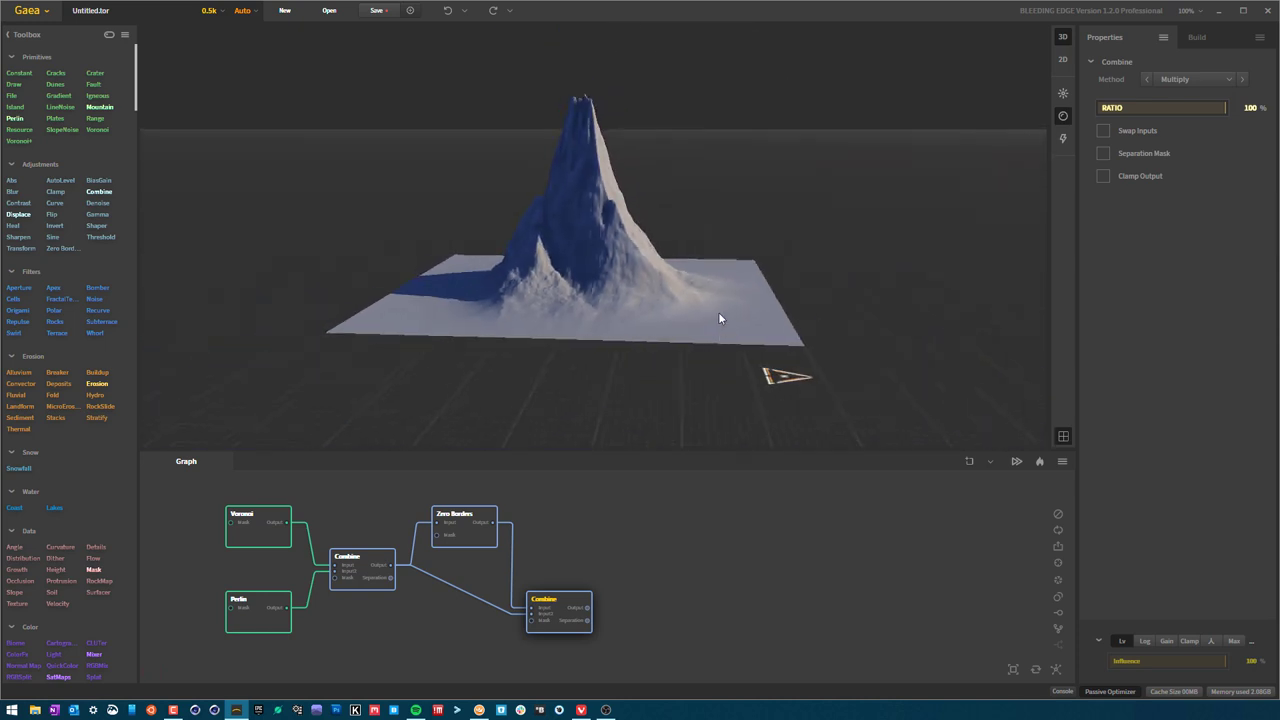
pyautogui.moveTo(720, 310); pyautogui.dragTo(694, 306)
pyautogui.scroll(3, 693, 304)
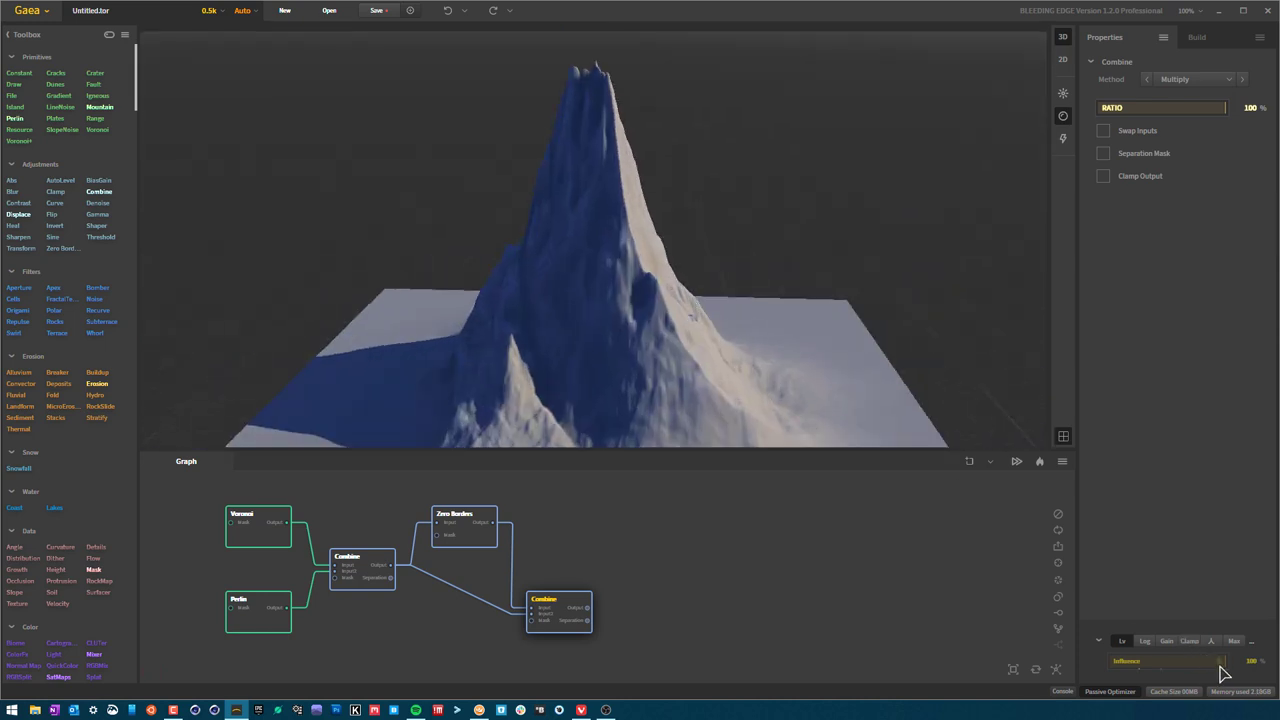
# - Reduce the second Combine node's post-process Influence to 10% to lower the autoleveled mountain
pyautogui.moveTo(1222, 664); pyautogui.dragTo(1189, 663)
pyautogui.moveTo(780, 395); pyautogui.dragTo(752, 353)
pyautogui.click(1149, 663)
pyautogui.moveTo(1151, 662); pyautogui.dragTo(1138, 661)
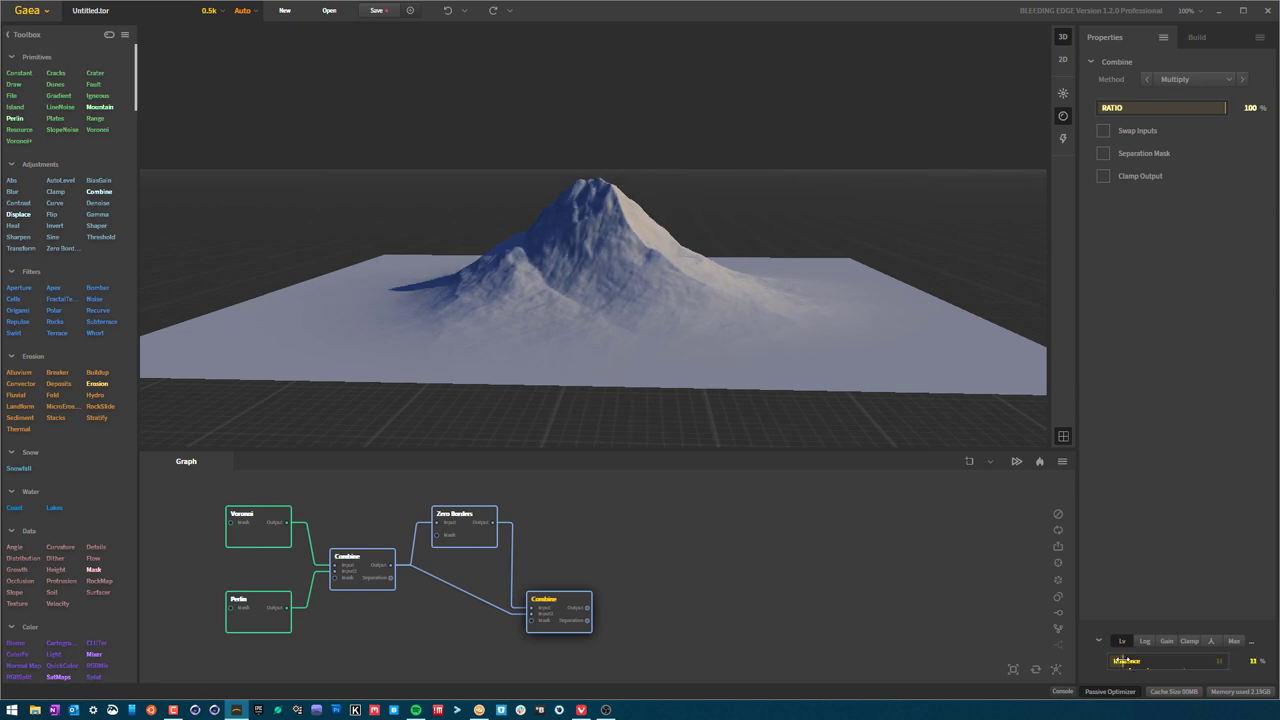
# - Inspect the reshaped mountain from several angles, both close up and from a distance
pyautogui.moveTo(776, 355); pyautogui.dragTo(408, 257)
pyautogui.moveTo(408, 257); pyautogui.dragTo(751, 316, button='middle')
pyautogui.moveTo(760, 315); pyautogui.dragTo(857, 320)
pyautogui.moveTo(857, 320); pyautogui.dragTo(757, 347, button='middle')
pyautogui.scroll(5, 729, 354)
pyautogui.scroll(-6, 729, 354)
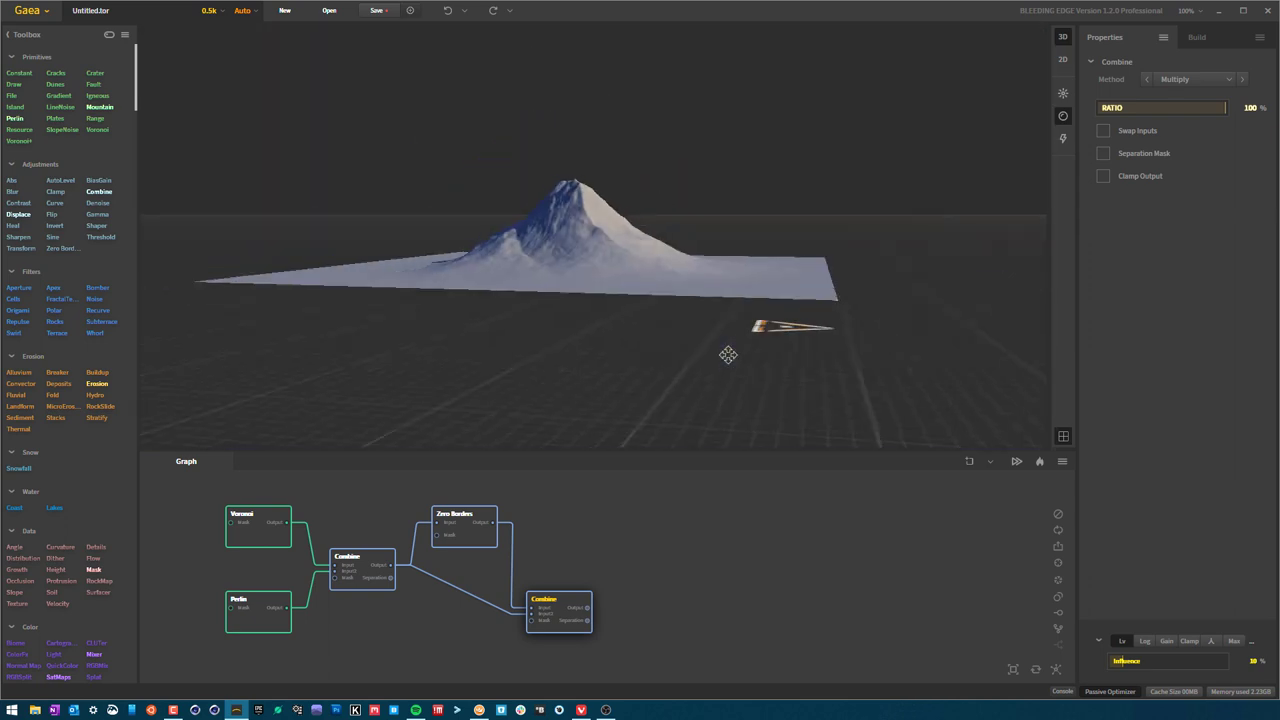
pyautogui.scroll(4, 726, 354)
pyautogui.scroll(-1, 727, 352)
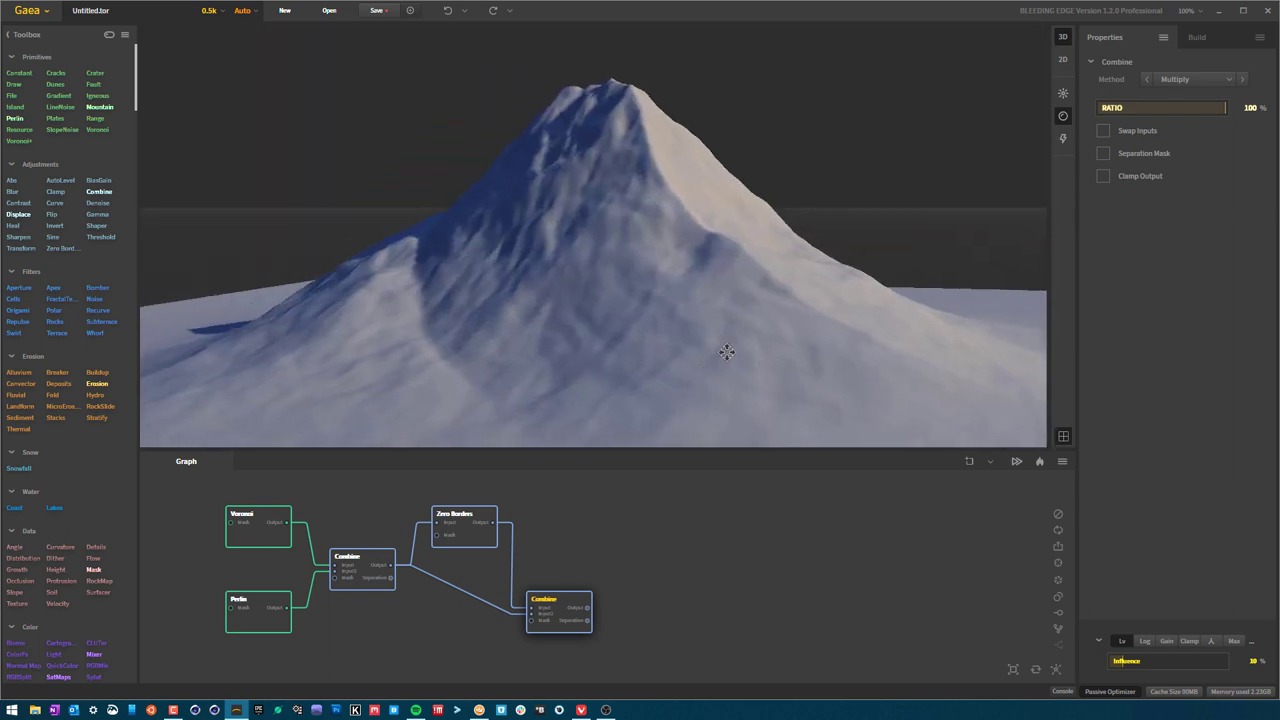
# - Compare the Zero Borders result with the second Combine node's result, examining the mountain's slopes and surrounding flat ground
pyautogui.click(478, 540)
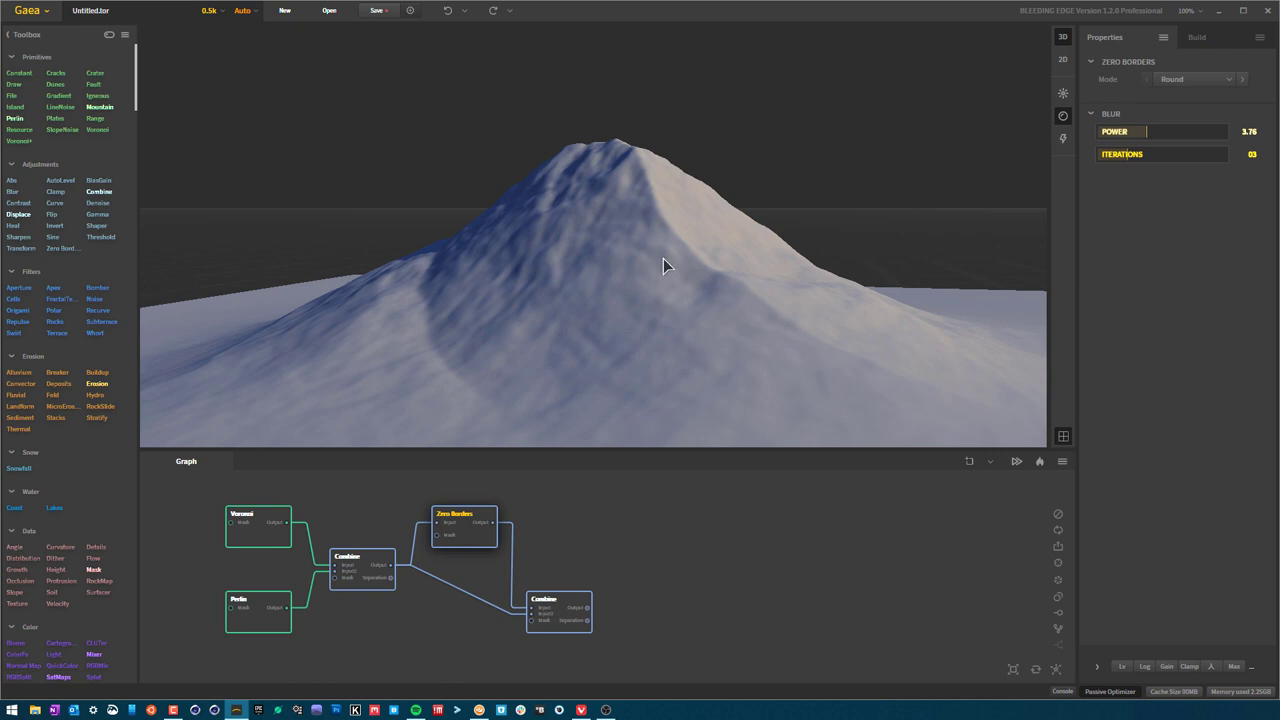
pyautogui.click(565, 620)
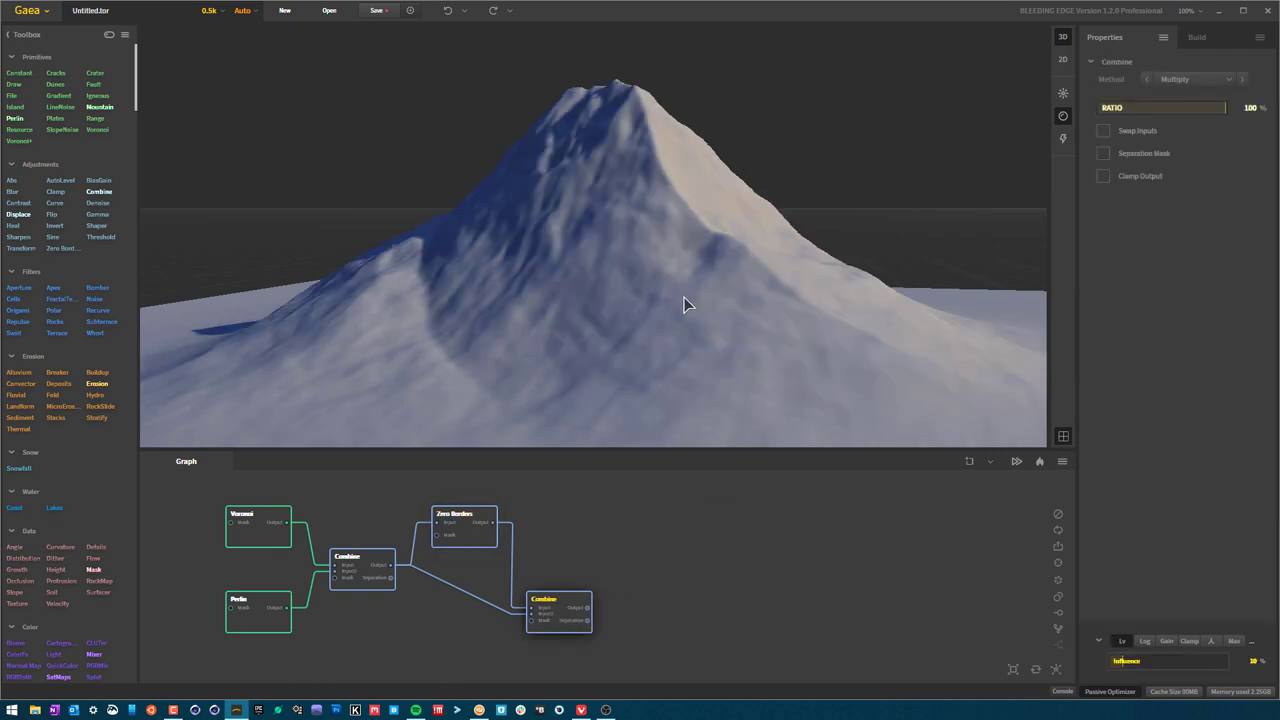
pyautogui.scroll(5, 684, 296)
pyautogui.scroll(-5, 689, 300)
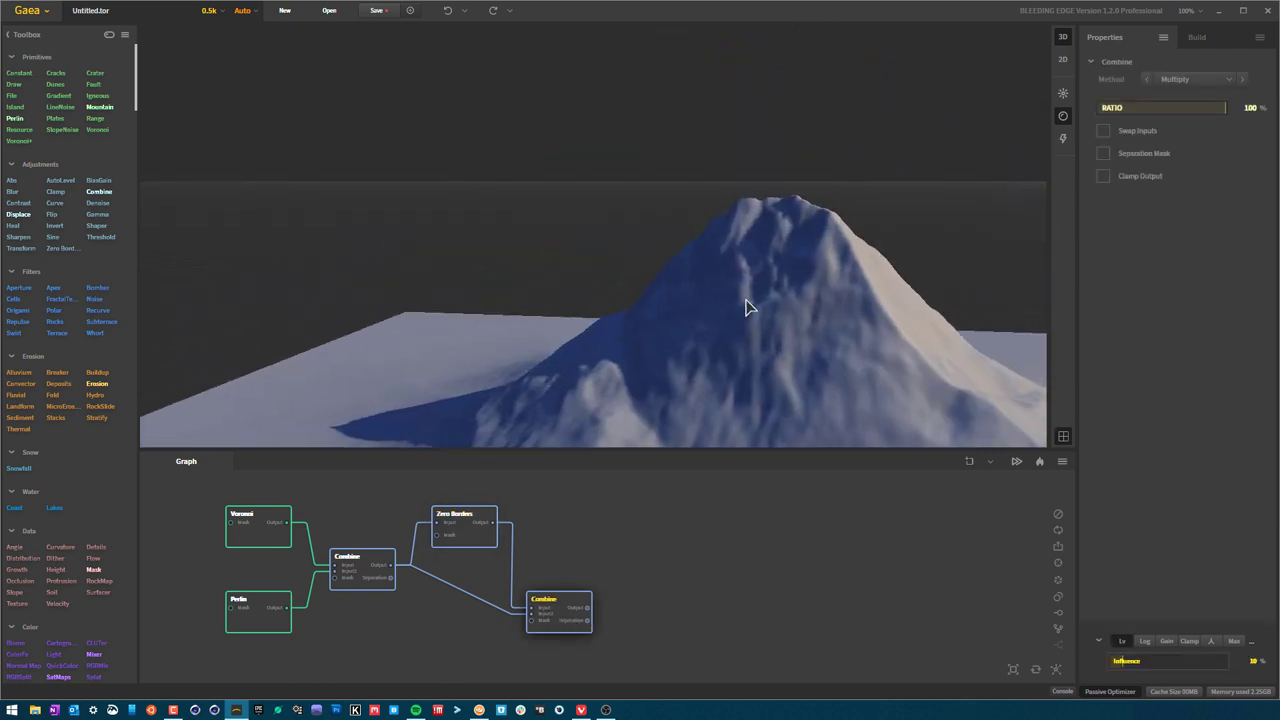
pyautogui.scroll(4, 746, 304)
pyautogui.scroll(-5, 720, 286)
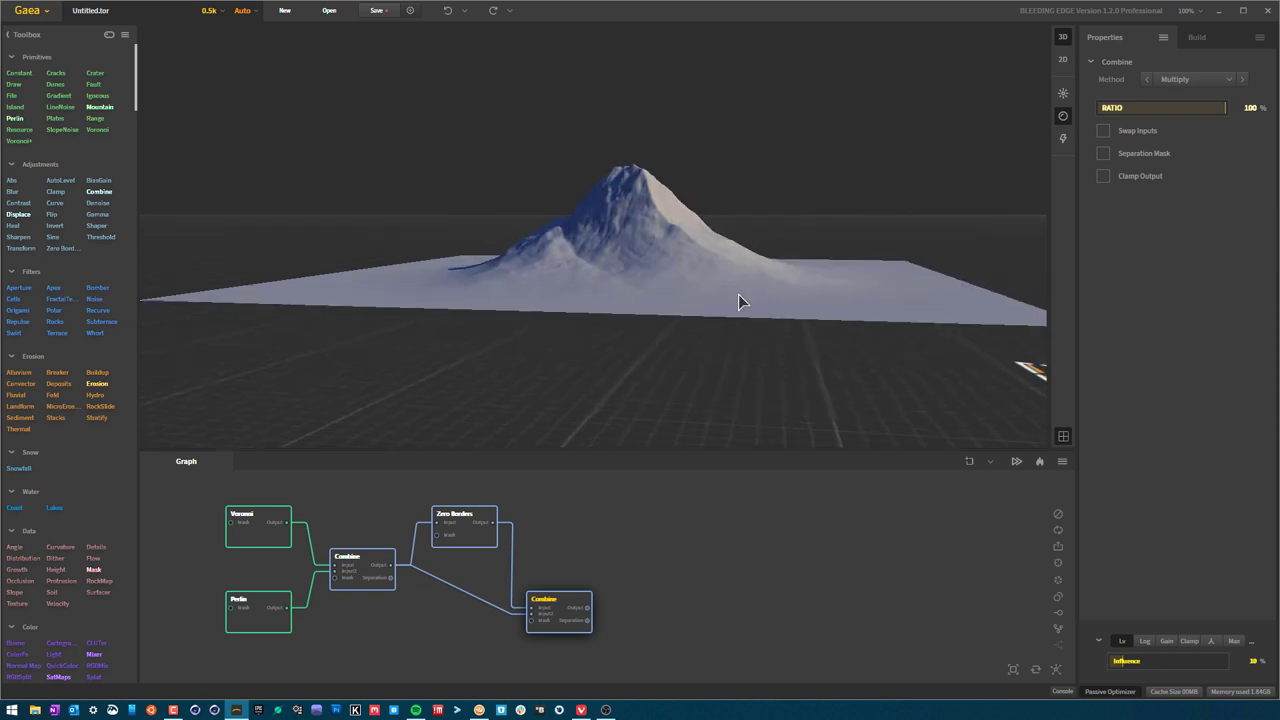
pyautogui.scroll(2, 729, 303)
pyautogui.moveTo(668, 322)
pyautogui.mouseDown(button='middle')
pyautogui.moveTo(677, 329)
pyautogui.moveTo(660, 294)
pyautogui.moveTo(655, 323)
pyautogui.mouseUp(button='middle')
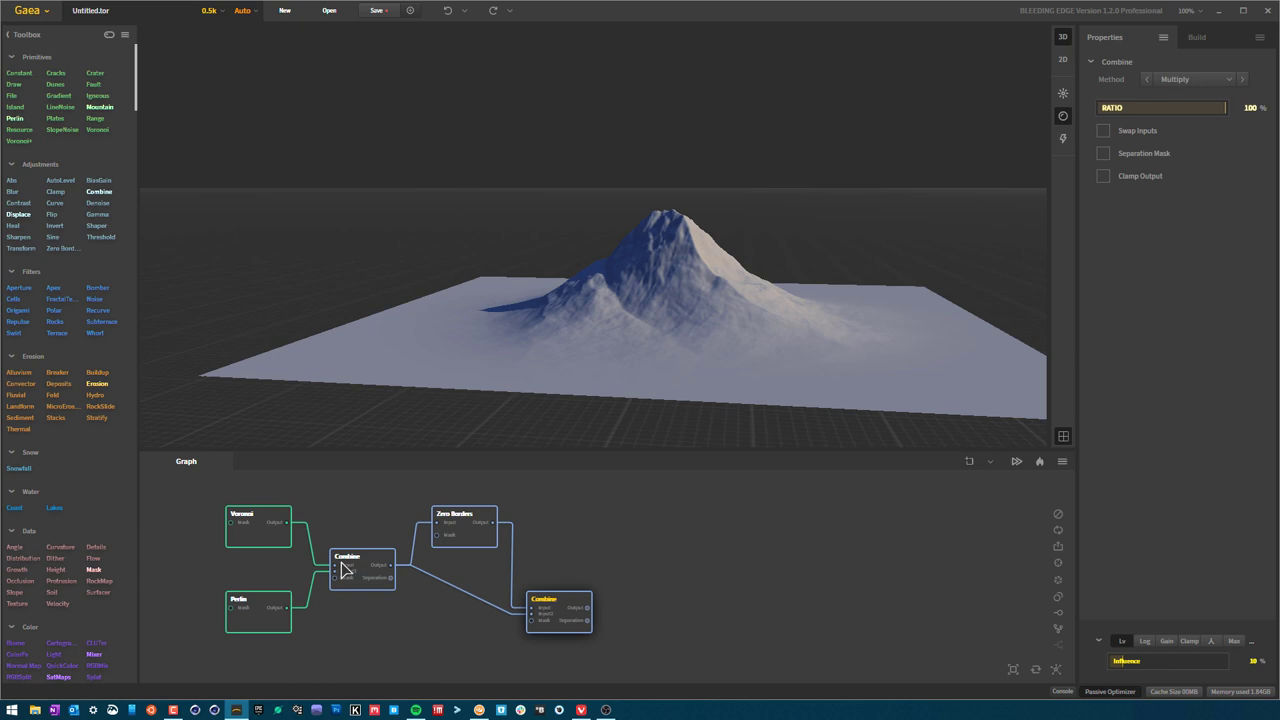
pyautogui.moveTo(740, 307); pyautogui.dragTo(594, 317)
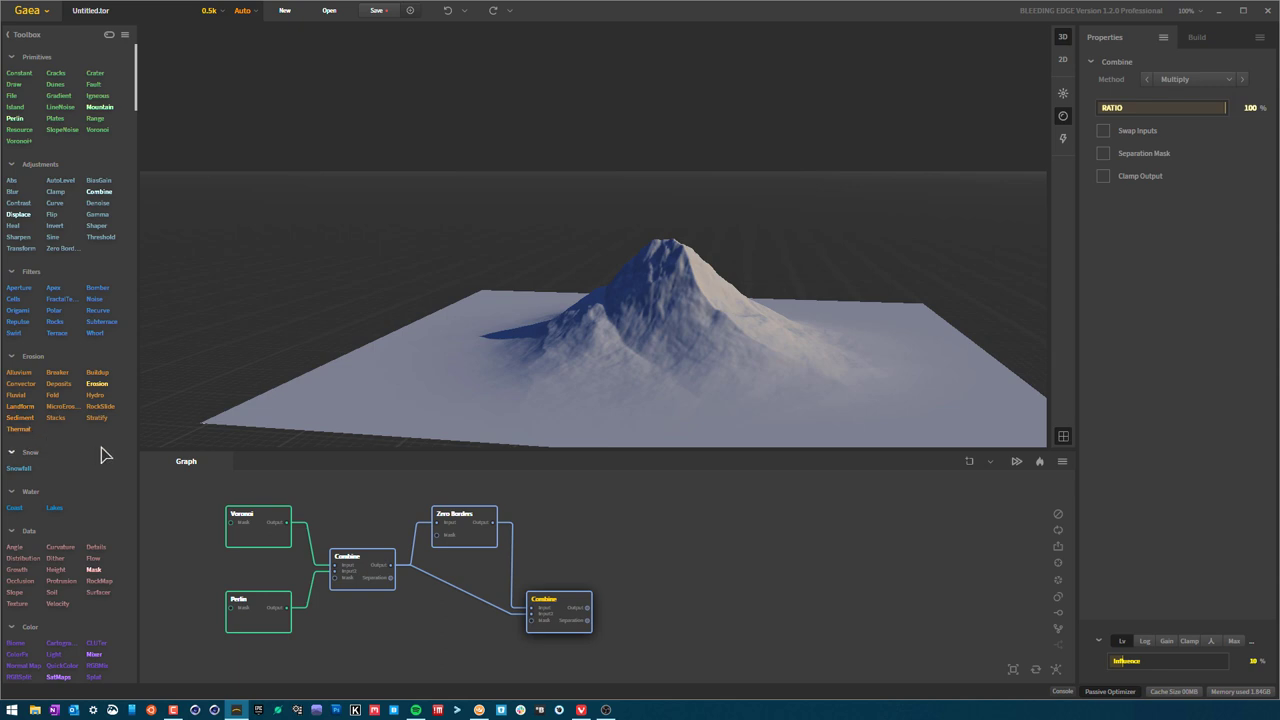
pyautogui.moveTo(660, 370); pyautogui.dragTo(712, 329)
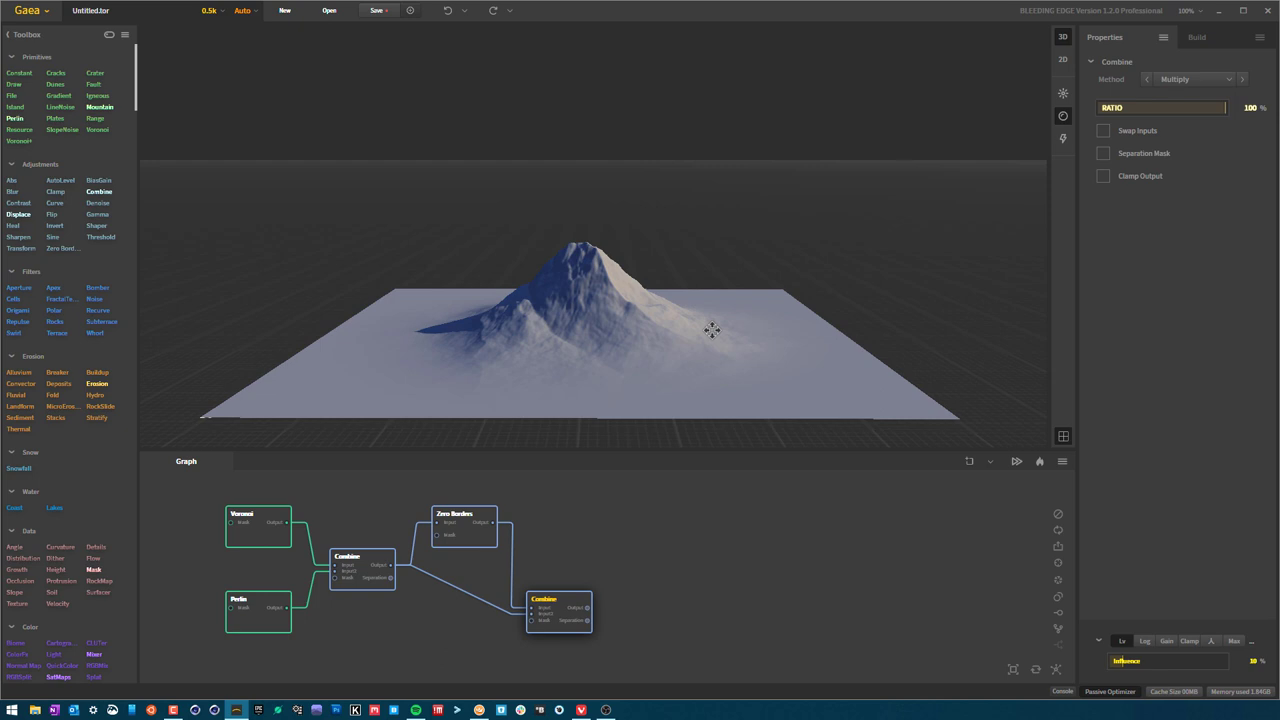
pyautogui.moveTo(711, 329); pyautogui.dragTo(711, 330)
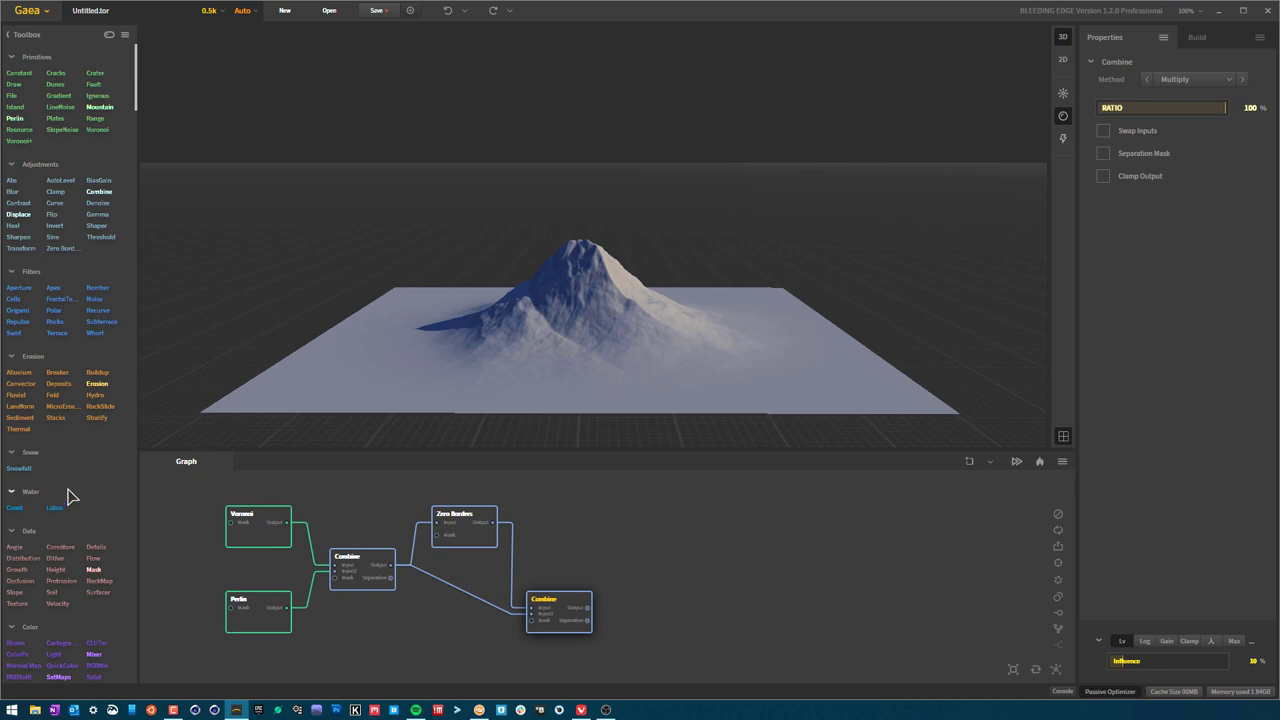
# - Add an Erosion node connected to the second Combine node's output
pyautogui.moveTo(97, 384); pyautogui.dragTo(635, 608)
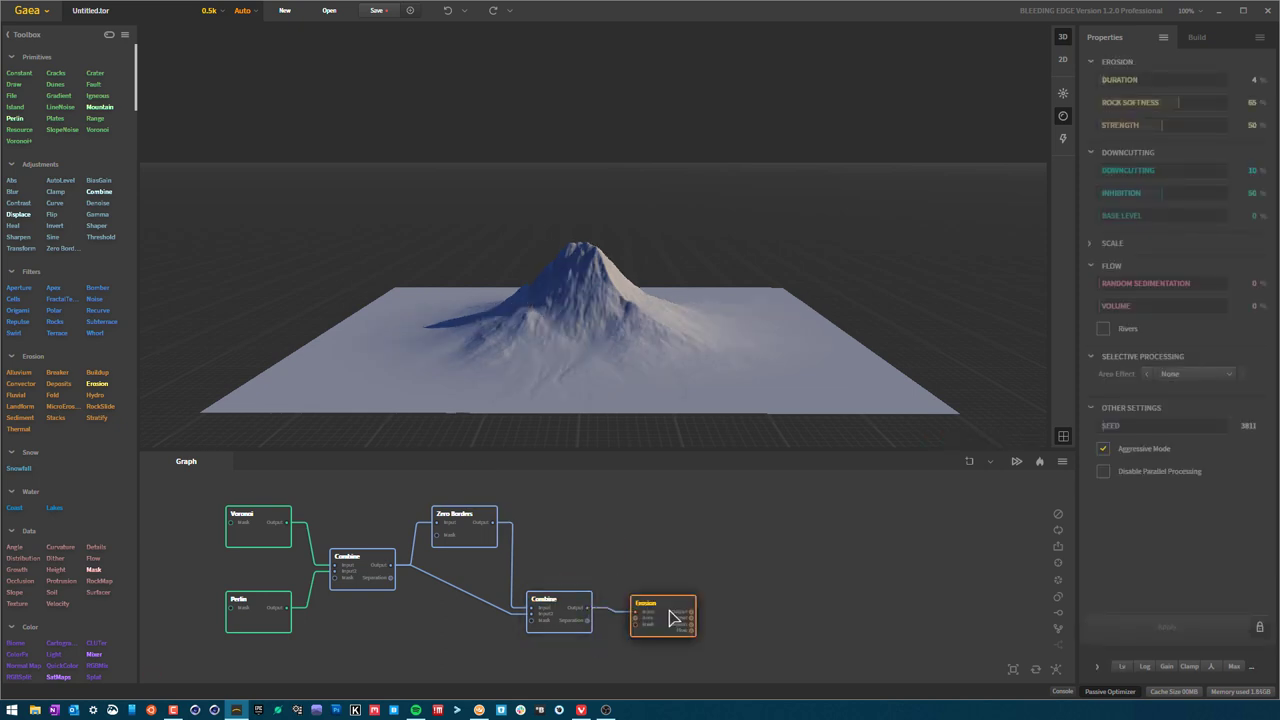
pyautogui.moveTo(640, 380)
pyautogui.mouseDown()
pyautogui.moveTo(643, 321)
pyautogui.moveTo(642, 400)
pyautogui.mouseUp()
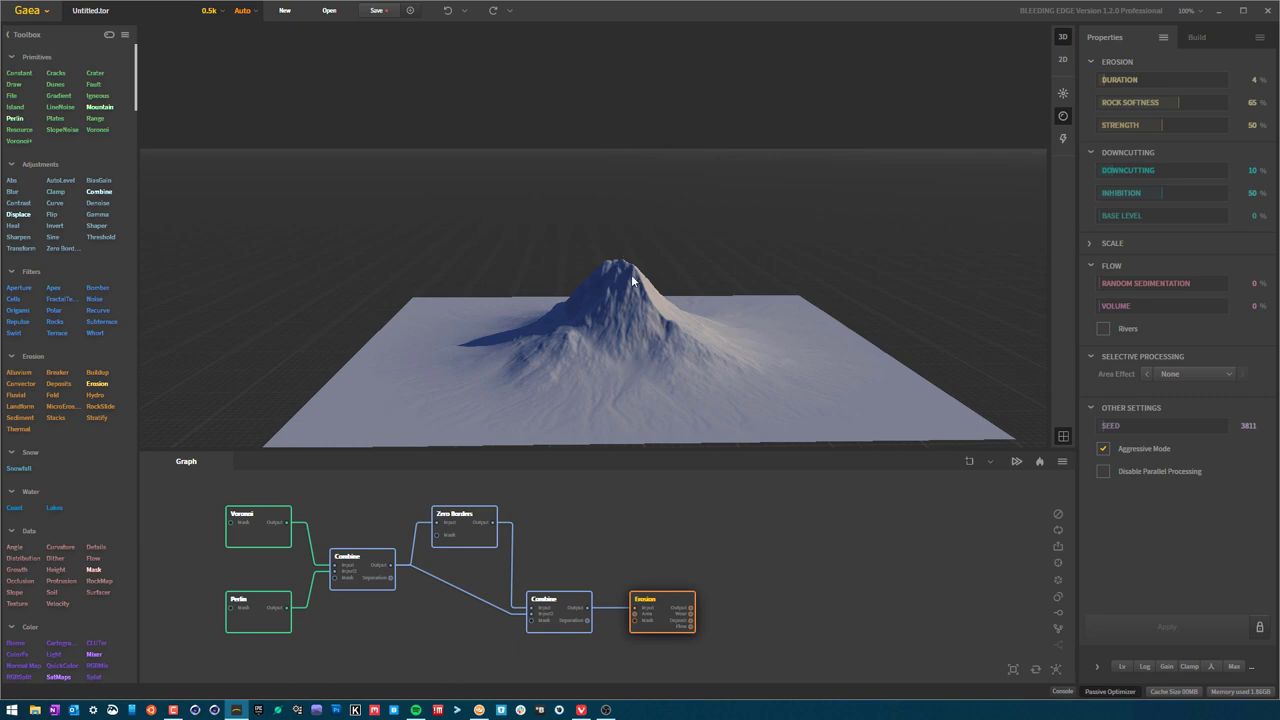
# - Examine the eroded slopes and base of the mountain close up and from a distance
pyautogui.scroll(5, 649, 374)
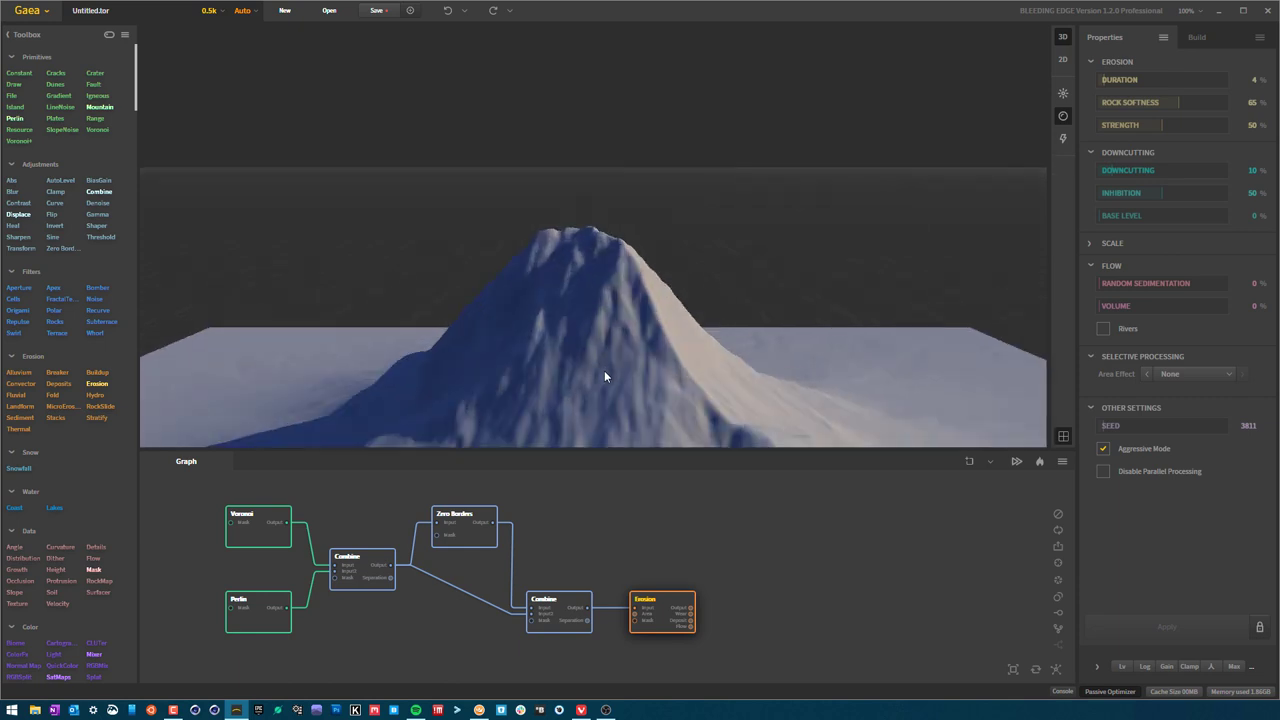
pyautogui.scroll(-6, 605, 380)
pyautogui.scroll(8, 605, 360)
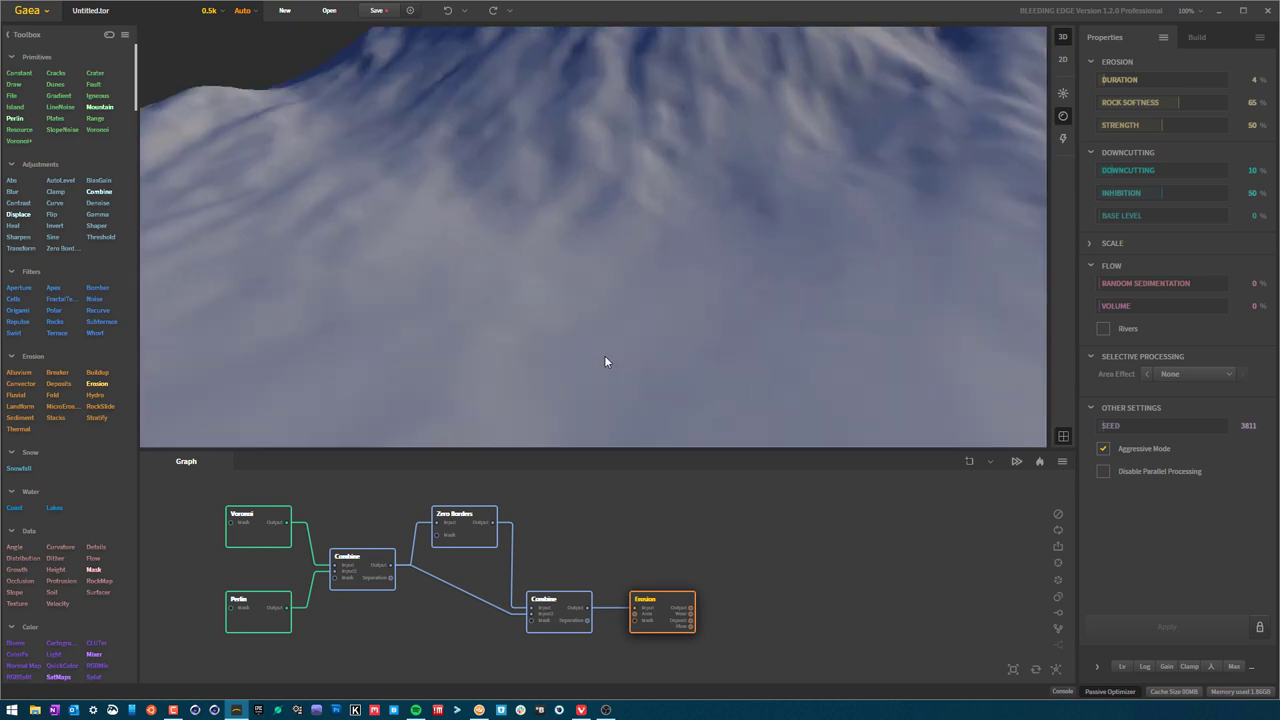
pyautogui.scroll(-2, 606, 360)
pyautogui.scroll(-6, 606, 360)
pyautogui.scroll(3, 609, 342)
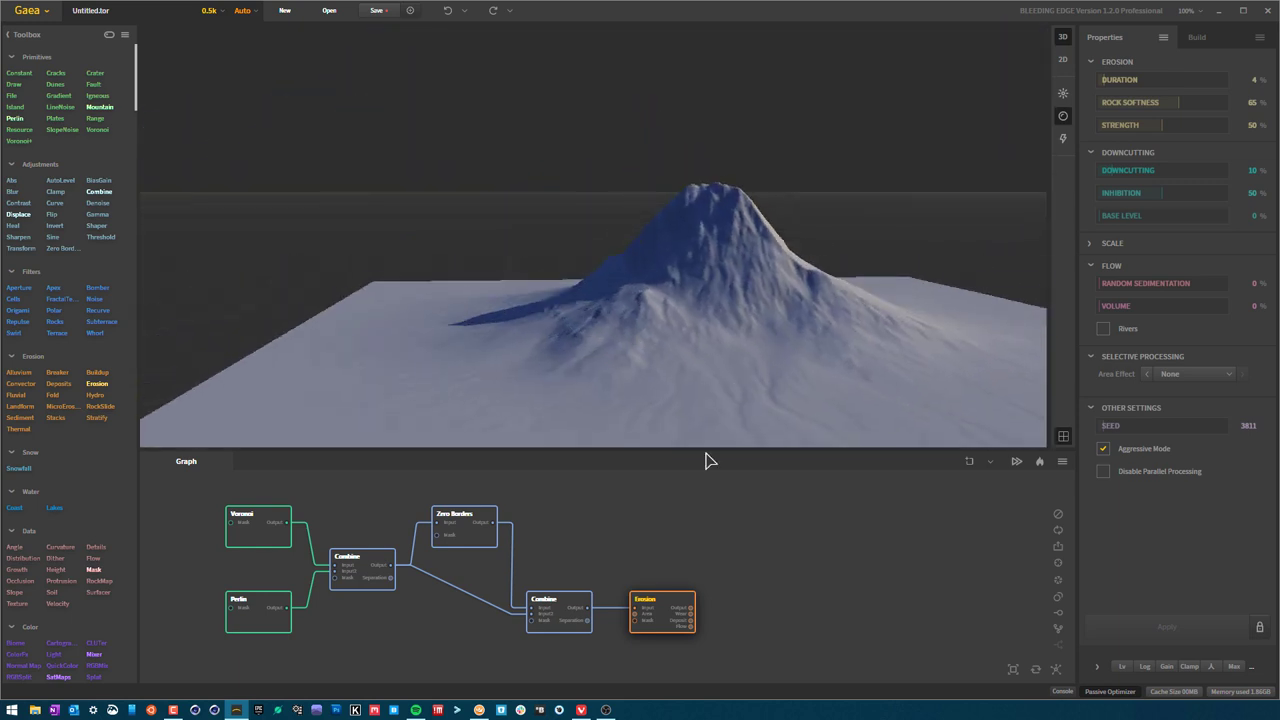
pyautogui.moveTo(695, 431); pyautogui.dragTo(651, 291)
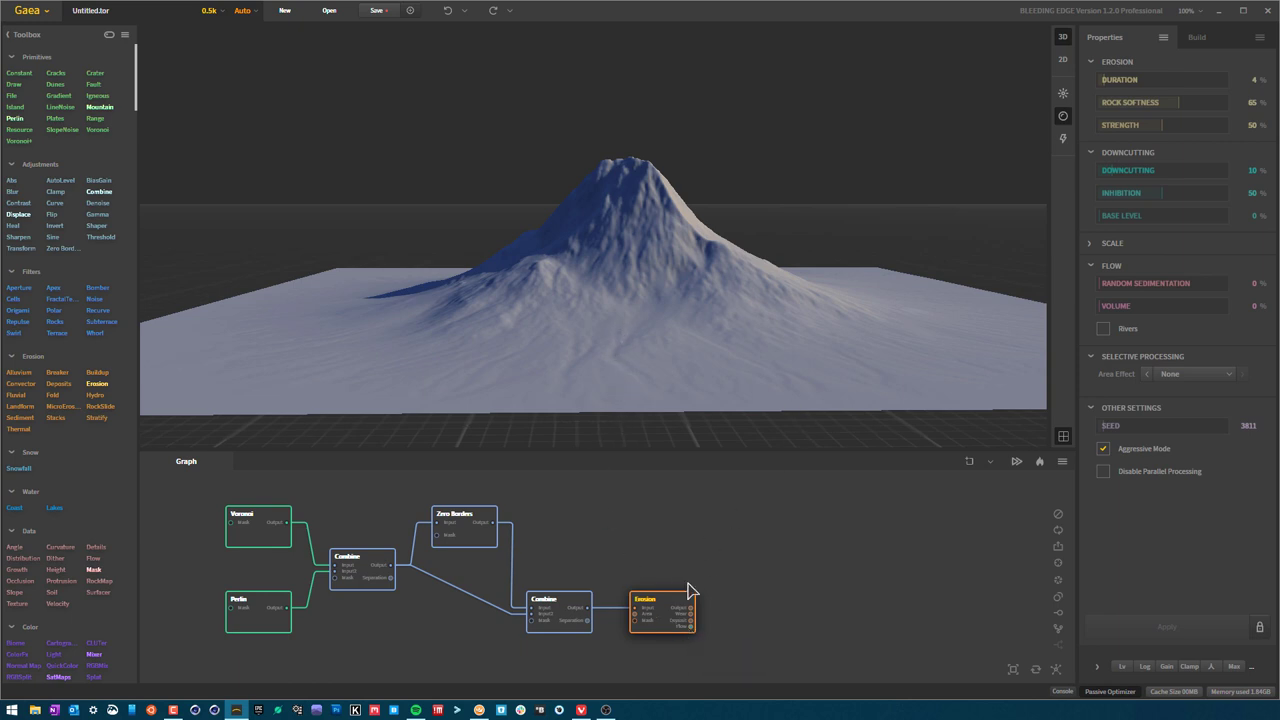
# - Move the Erosion node slightly closer to the second Combine node and inspect the eroded mountain from other sides
pyautogui.moveTo(676, 602); pyautogui.dragTo(665, 602)
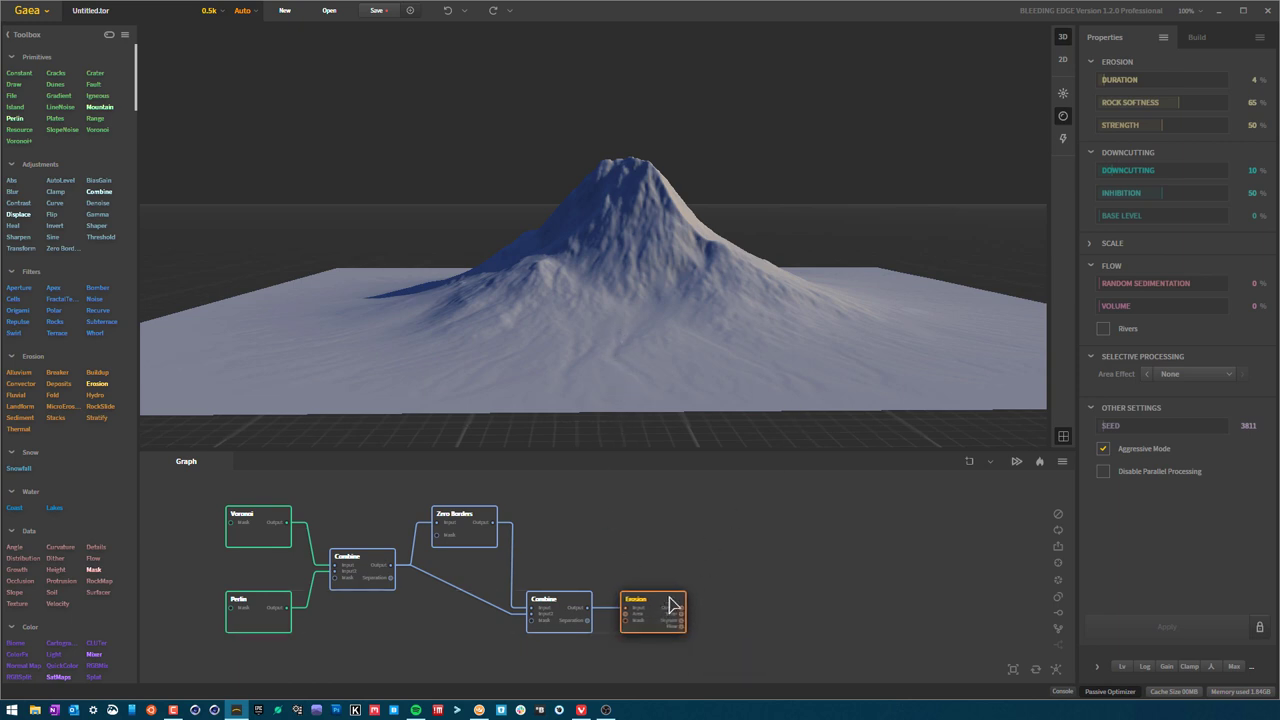
pyautogui.scroll(5, 694, 337)
pyautogui.moveTo(699, 311); pyautogui.dragTo(734, 343)
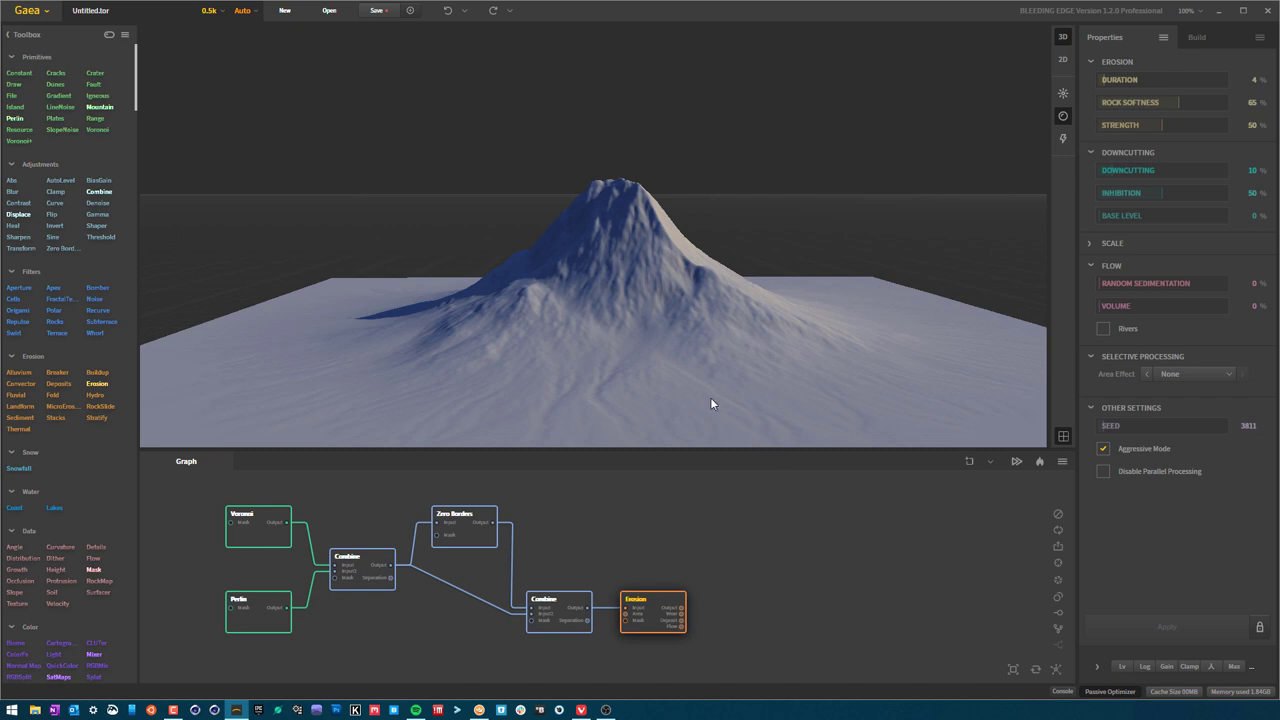
pyautogui.moveTo(711, 400)
pyautogui.mouseDown()
pyautogui.moveTo(686, 391)
pyautogui.moveTo(706, 400)
pyautogui.mouseUp()
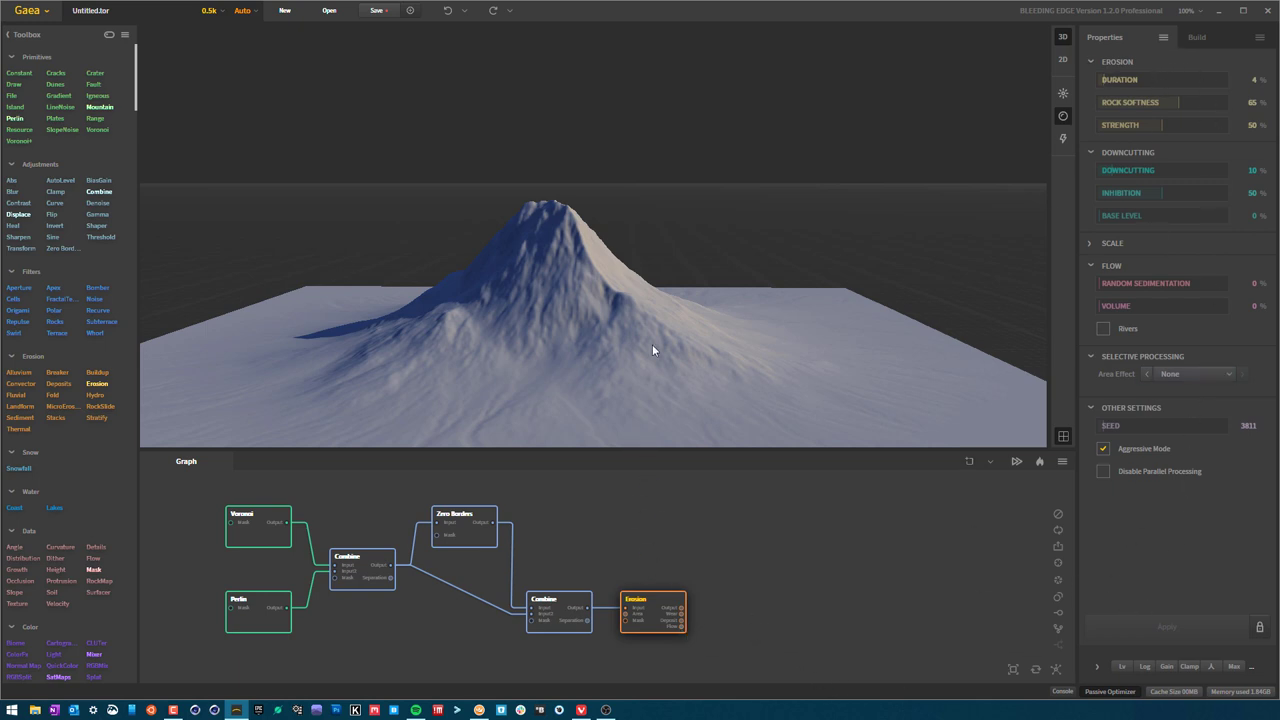
pyautogui.scroll(2, 650, 350)
pyautogui.moveTo(647, 348); pyautogui.dragTo(783, 346, button='middle')
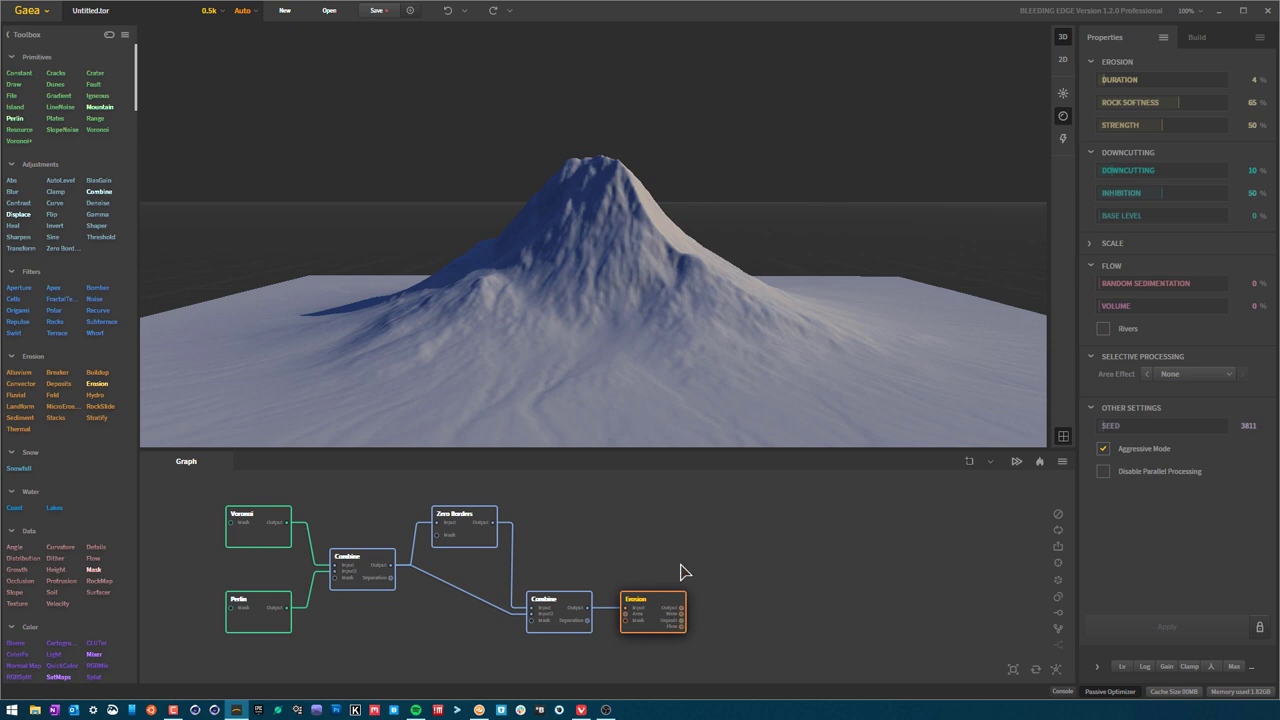
pyautogui.moveTo(603, 323)
pyautogui.mouseDown()
pyautogui.moveTo(603, 291)
pyautogui.moveTo(603, 315)
pyautogui.mouseUp()
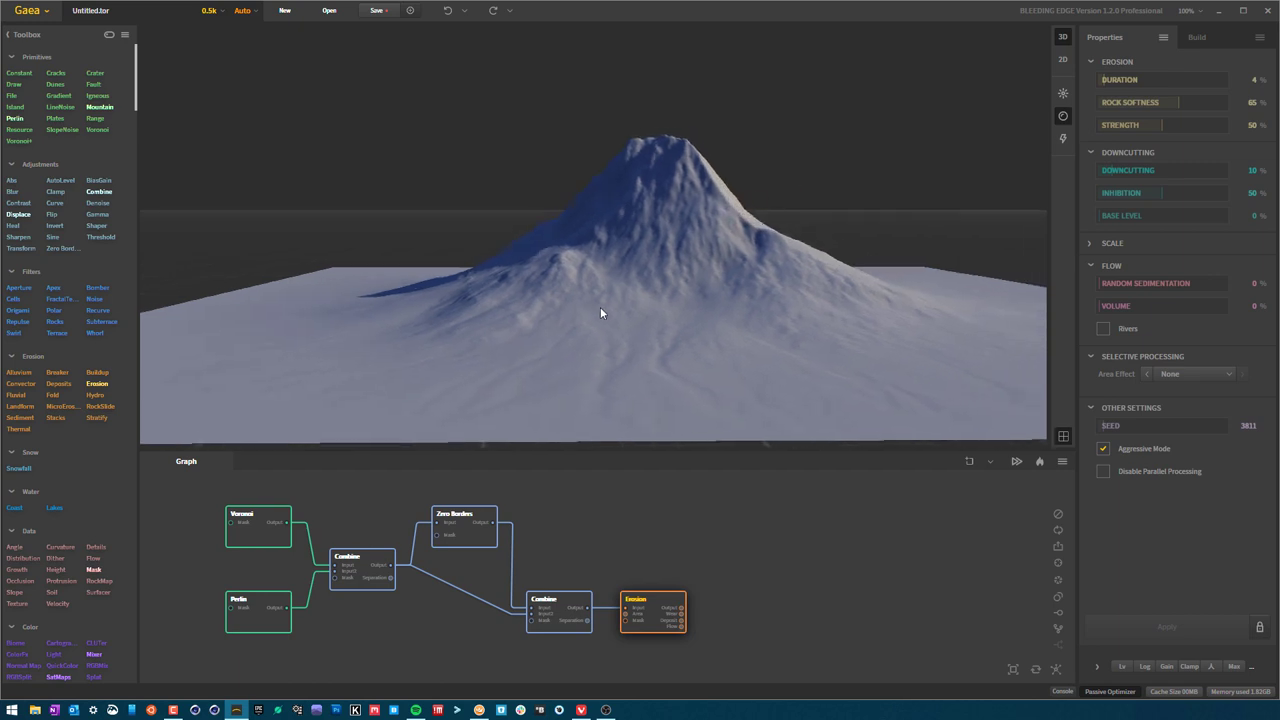
pyautogui.moveTo(719, 400); pyautogui.dragTo(599, 274)
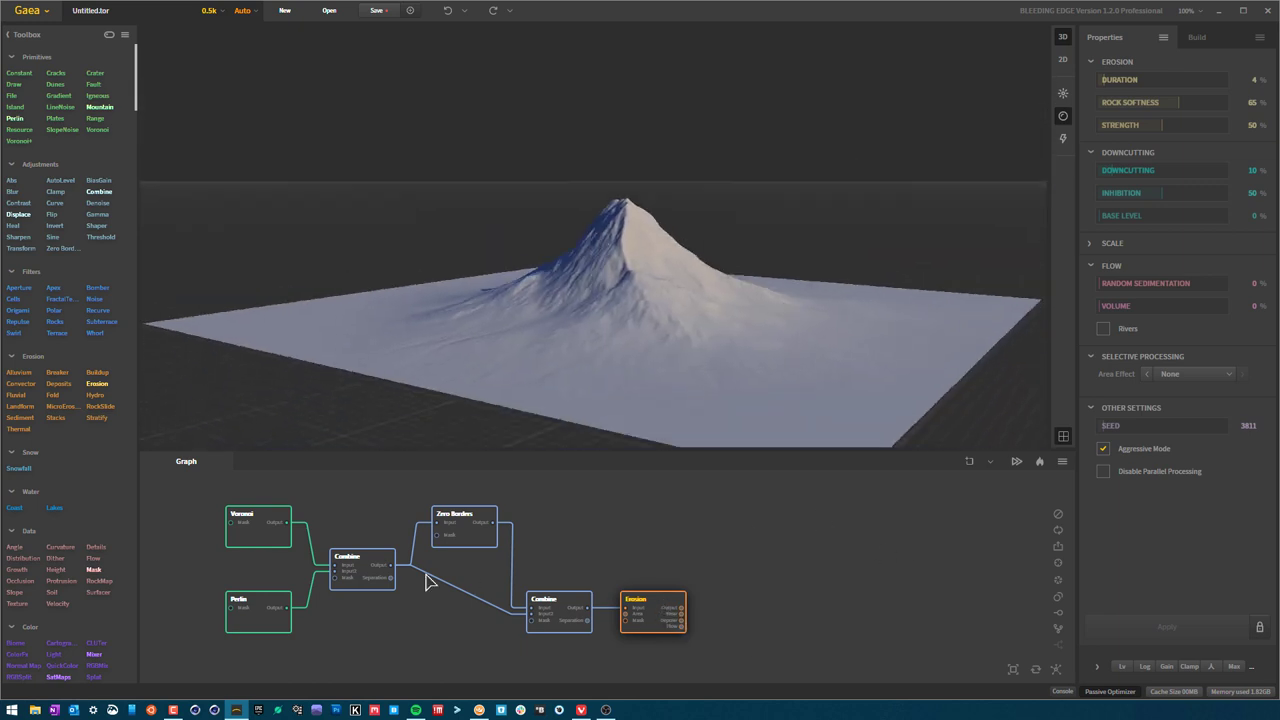
# - Compare the terrain previews of the Voronoi, Perlin and first Combine nodes with the final Erosion result
pyautogui.click(287, 540)
pyautogui.click(268, 625)
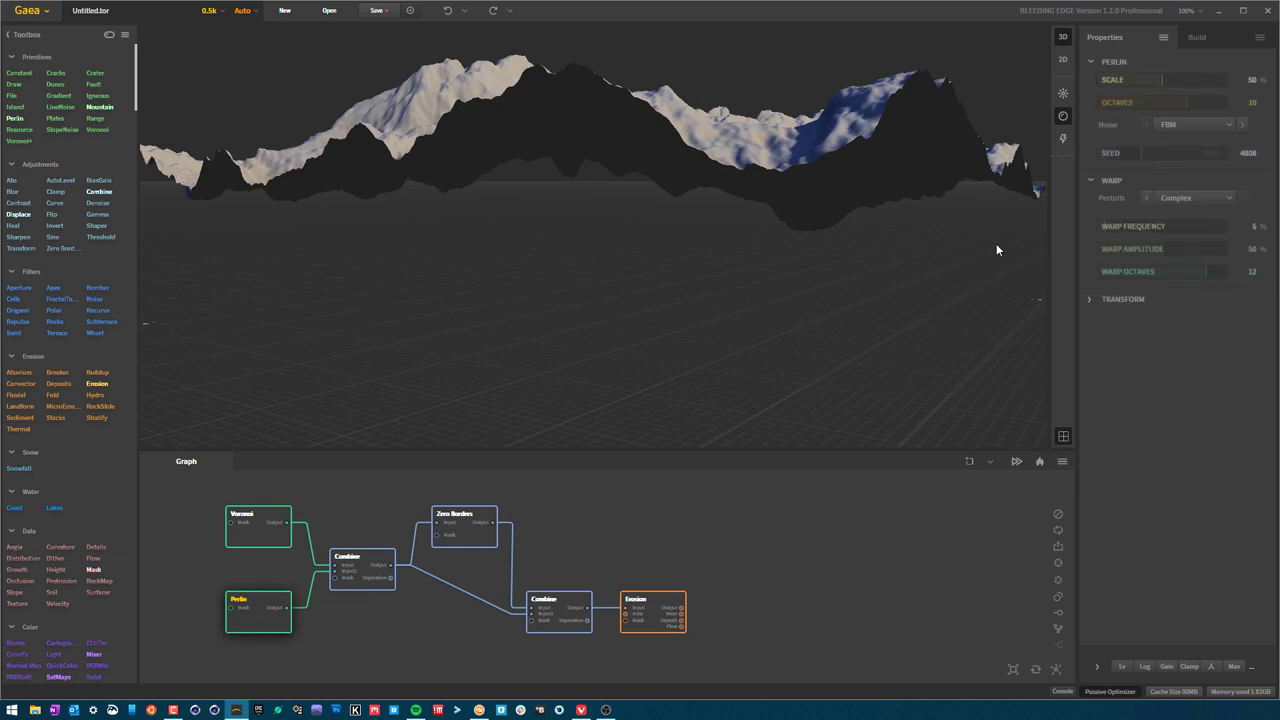
pyautogui.click(367, 582)
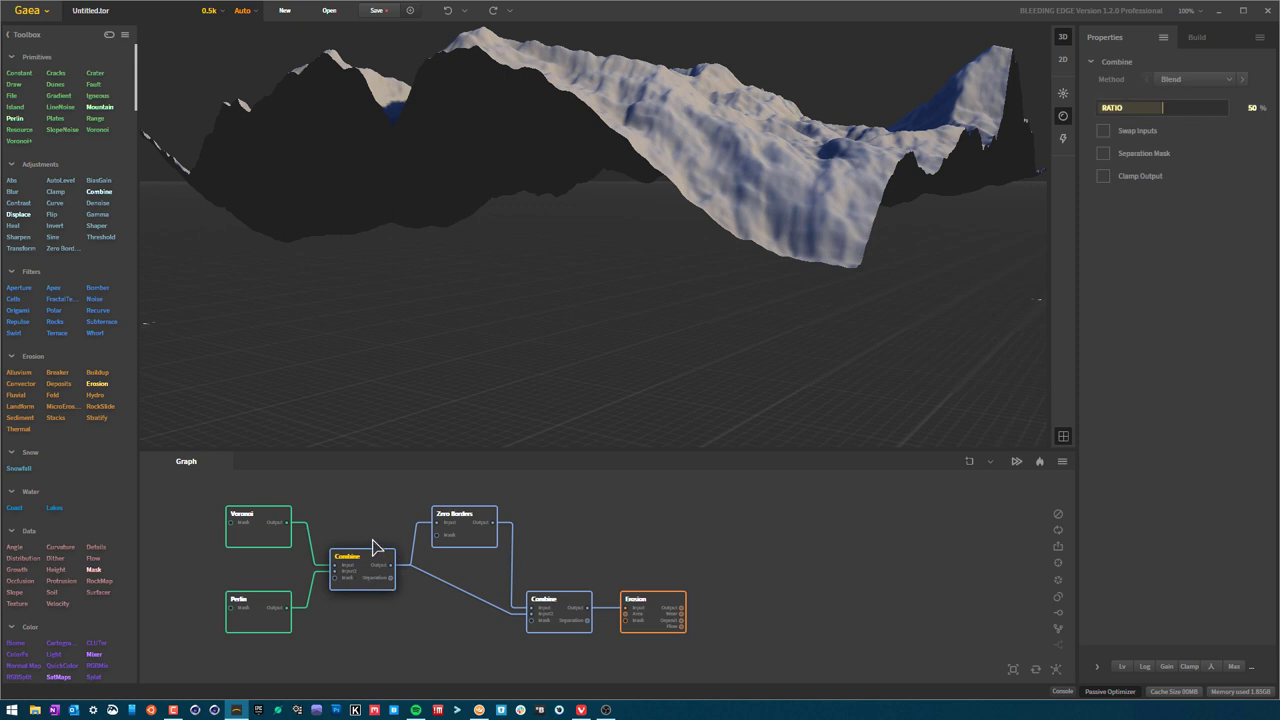
pyautogui.click(655, 625)
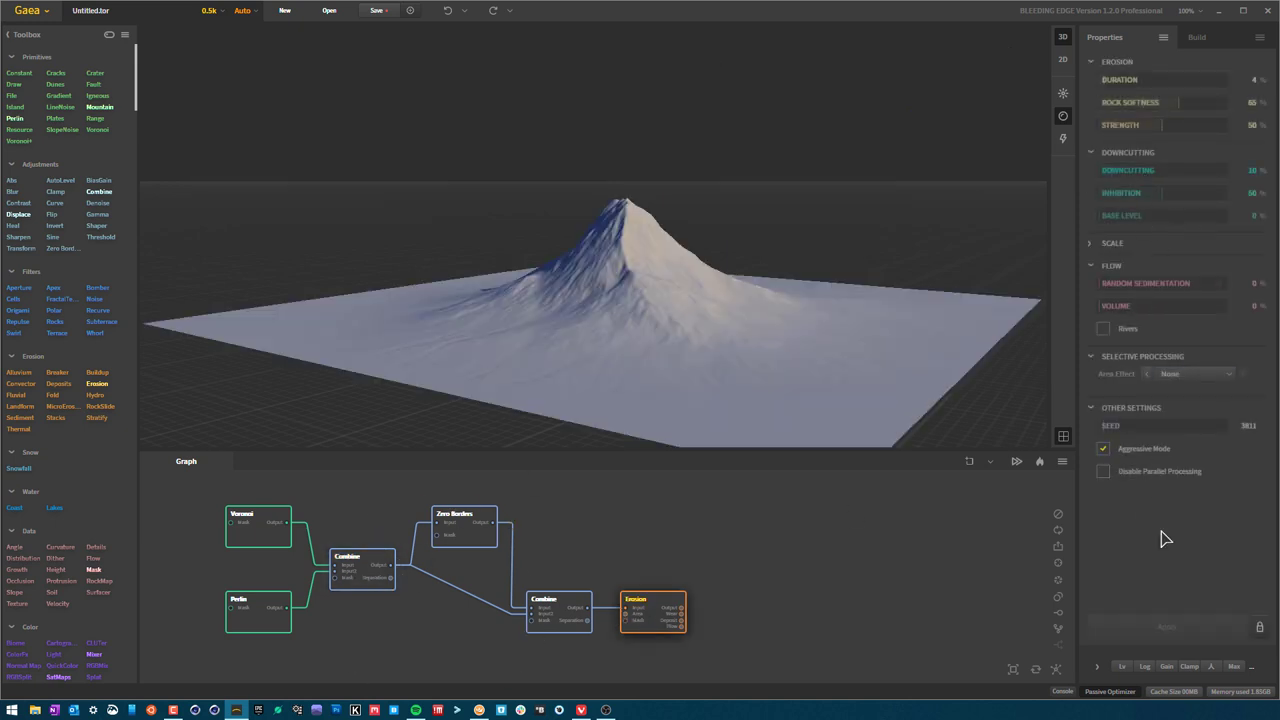
pyautogui.moveTo(691, 355); pyautogui.dragTo(700, 346)
# - Set the Voronoi node's seed to 49575 and the Perlin node's seed to 59733
pyautogui.click(263, 548)
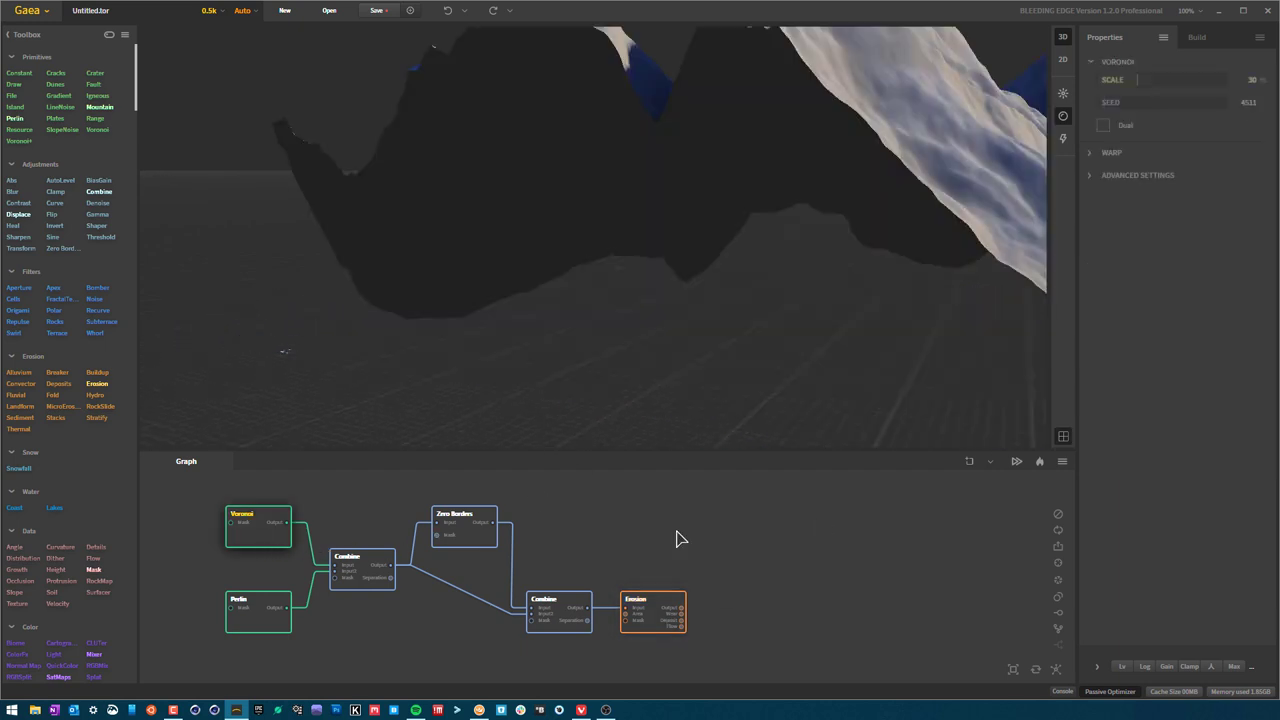
pyautogui.moveTo(799, 300); pyautogui.dragTo(755, 186)
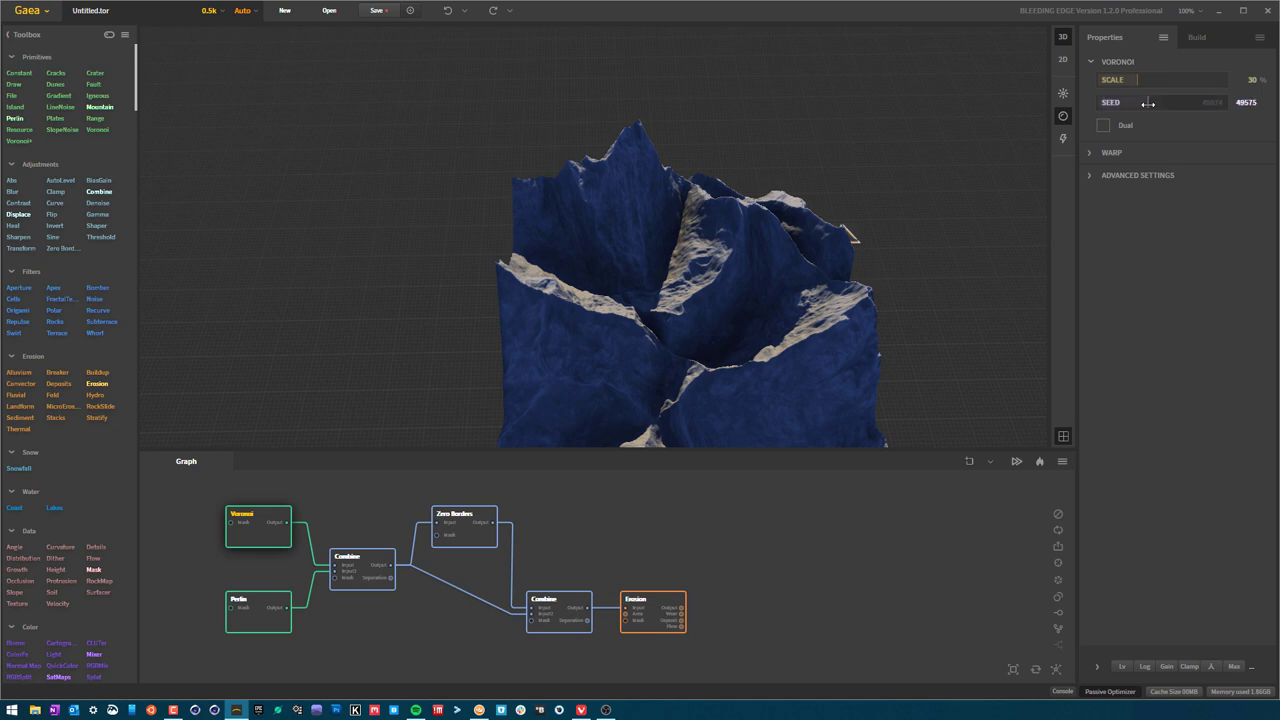
pyautogui.click(1148, 102)
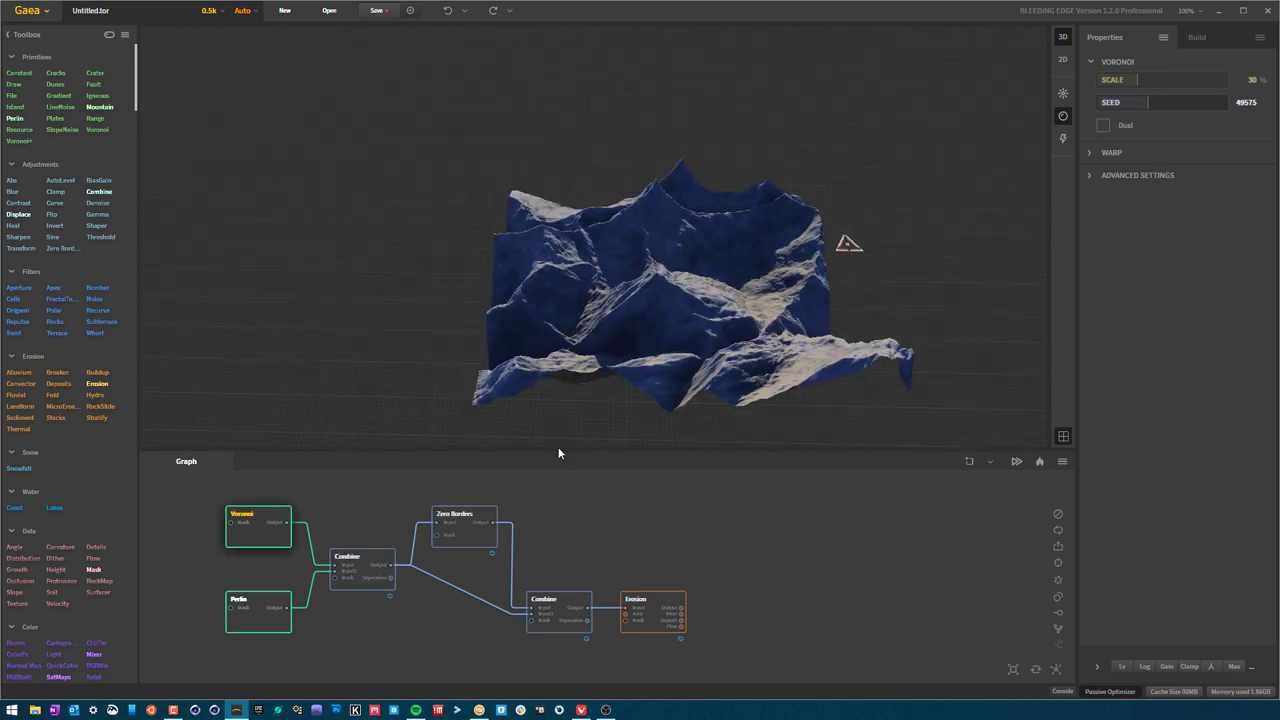
pyautogui.click(270, 617)
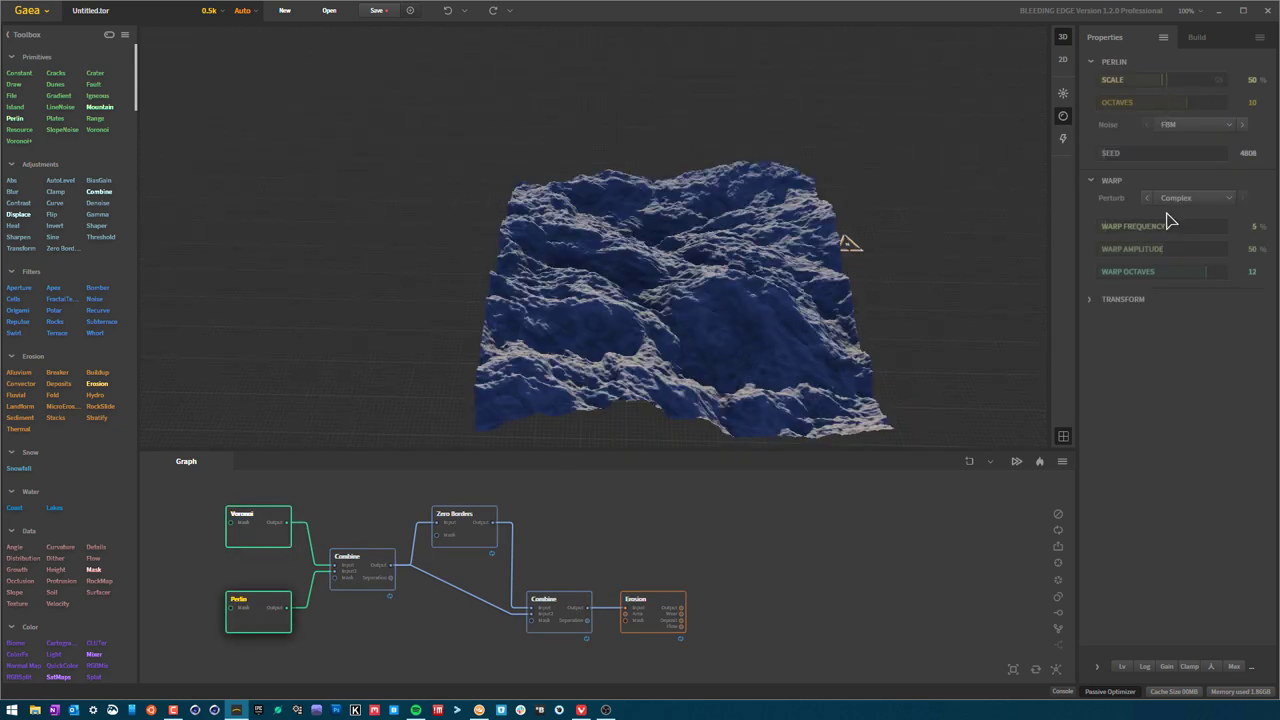
pyautogui.click(1157, 153)
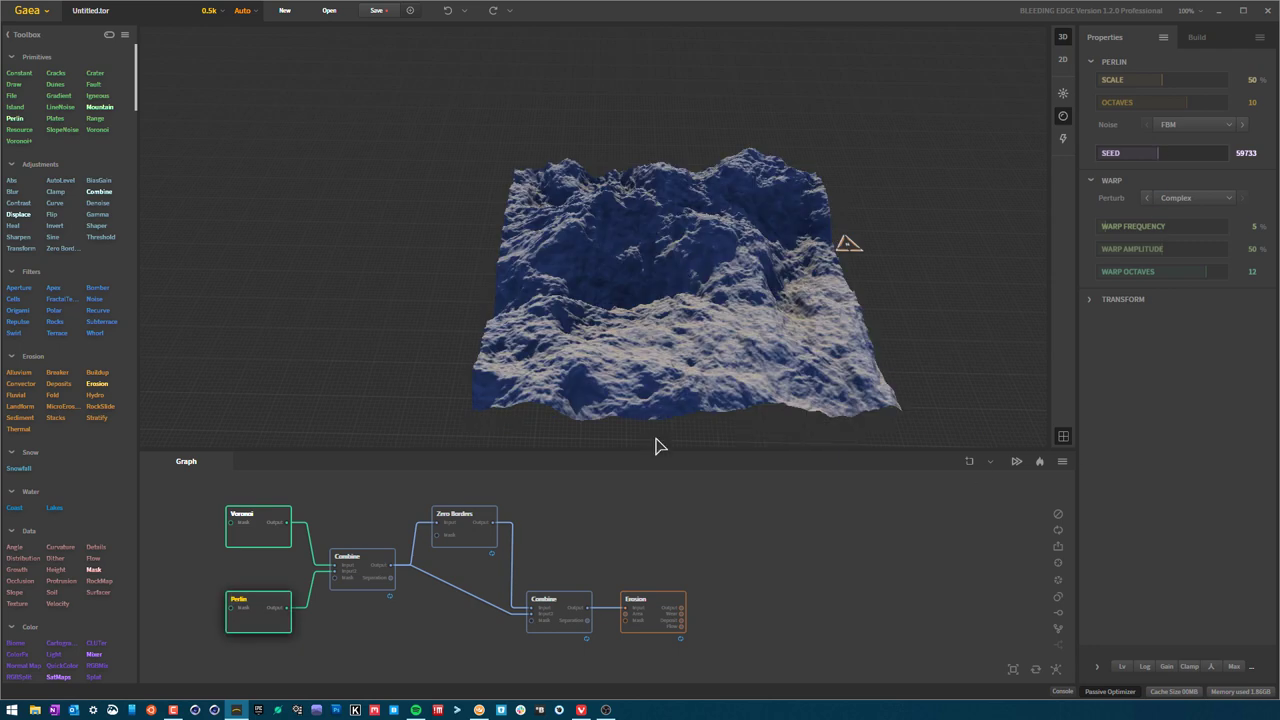
# - Examine the Erosion node's reseeded mountain from low and elevated angles, close up and from a distance
pyautogui.click(653, 611)
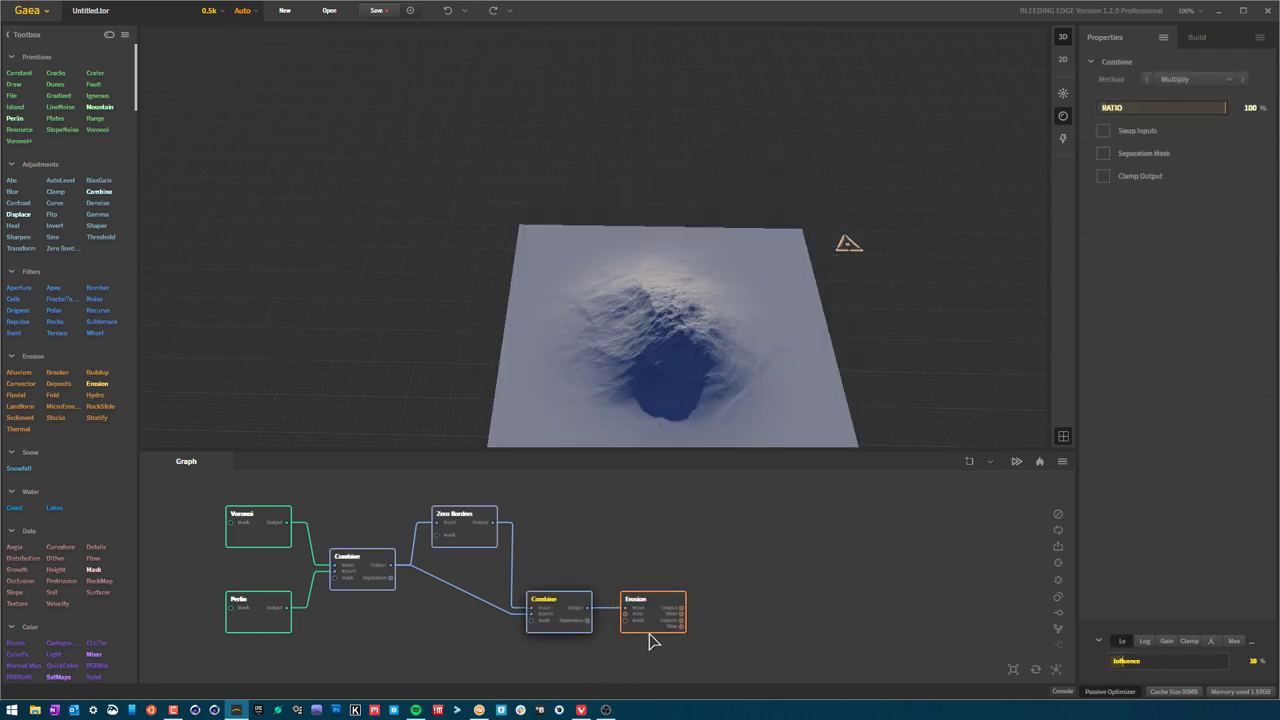
pyautogui.moveTo(702, 285); pyautogui.dragTo(692, 327)
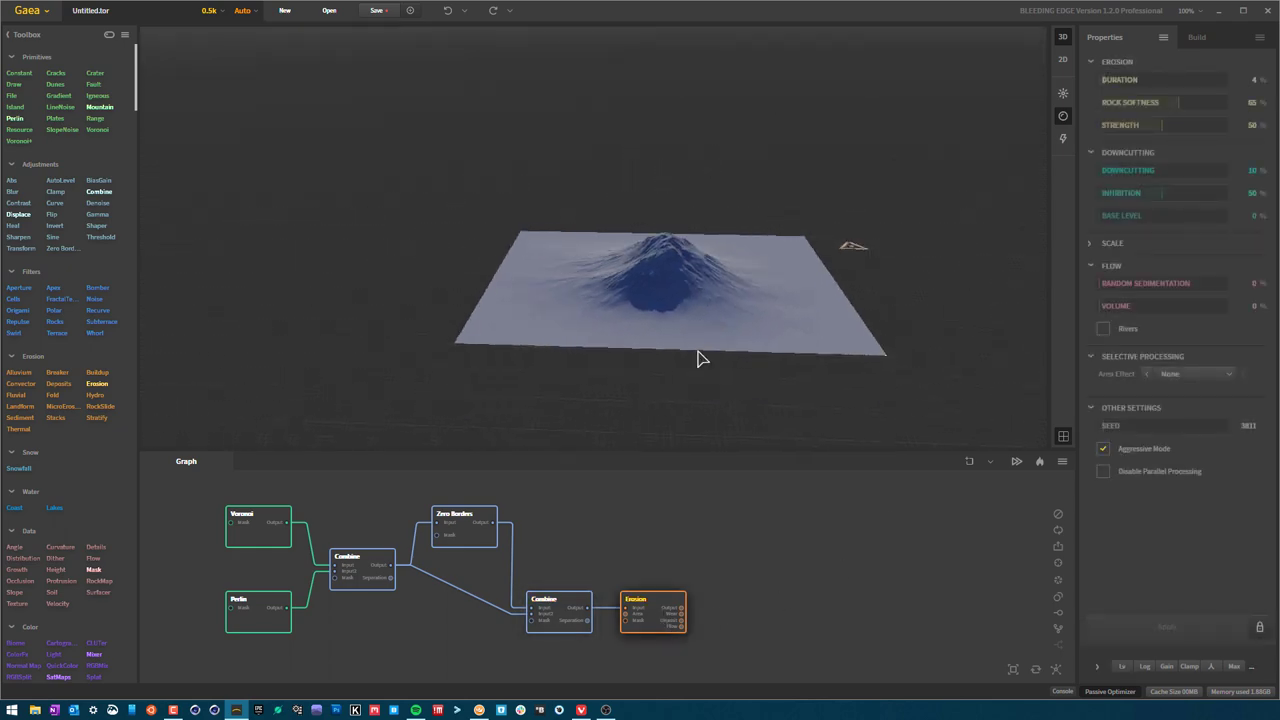
pyautogui.moveTo(692, 327); pyautogui.dragTo(684, 258, button='right')
pyautogui.moveTo(697, 297); pyautogui.dragTo(632, 296)
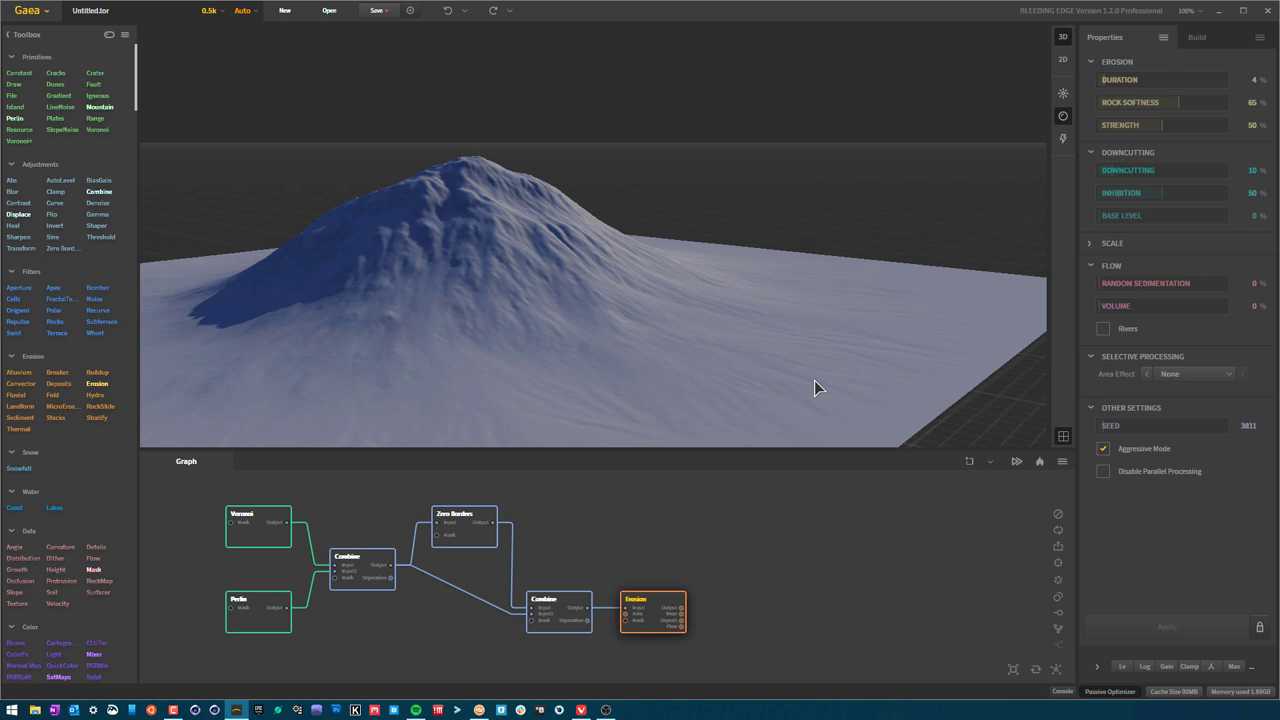
pyautogui.moveTo(626, 334); pyautogui.dragTo(541, 284)
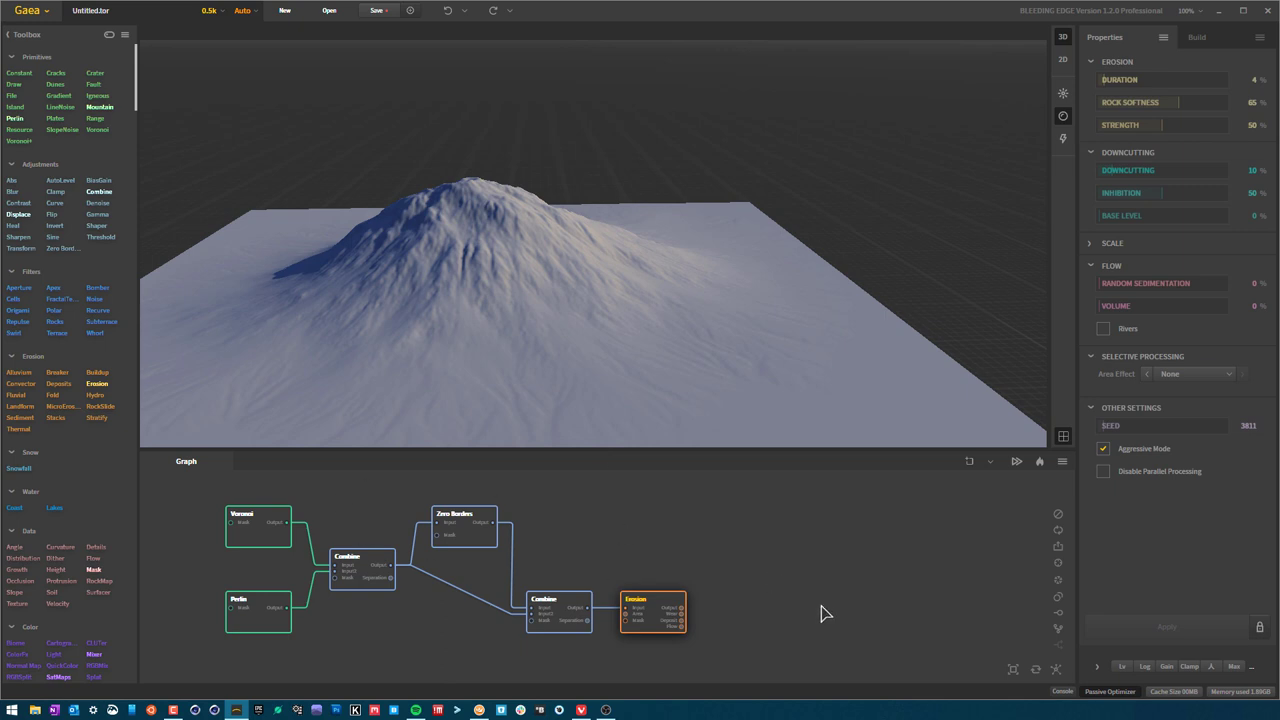
pyautogui.moveTo(570, 245); pyautogui.dragTo(583, 302)
pyautogui.moveTo(583, 302); pyautogui.dragTo(580, 300, button='middle')
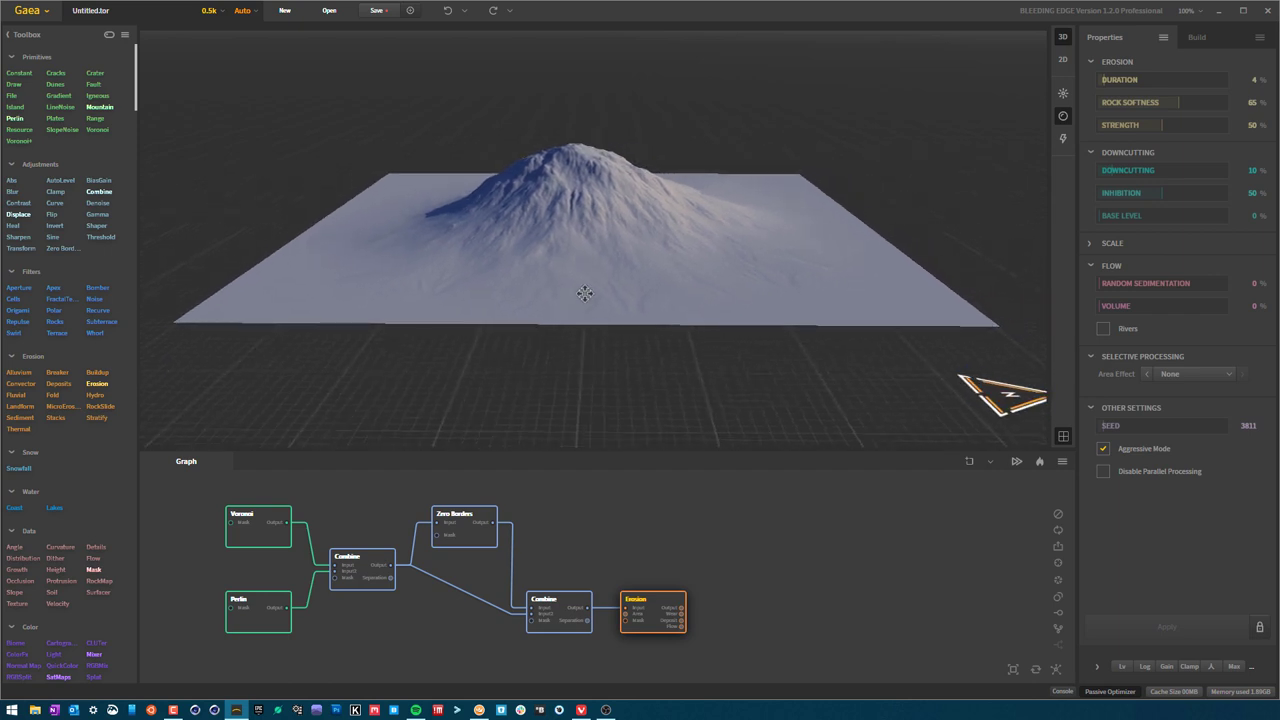
# - Select all nodes in the graph and mutate the terrain to randomize their seeds
pyautogui.moveTo(826, 658); pyautogui.dragTo(197, 477)
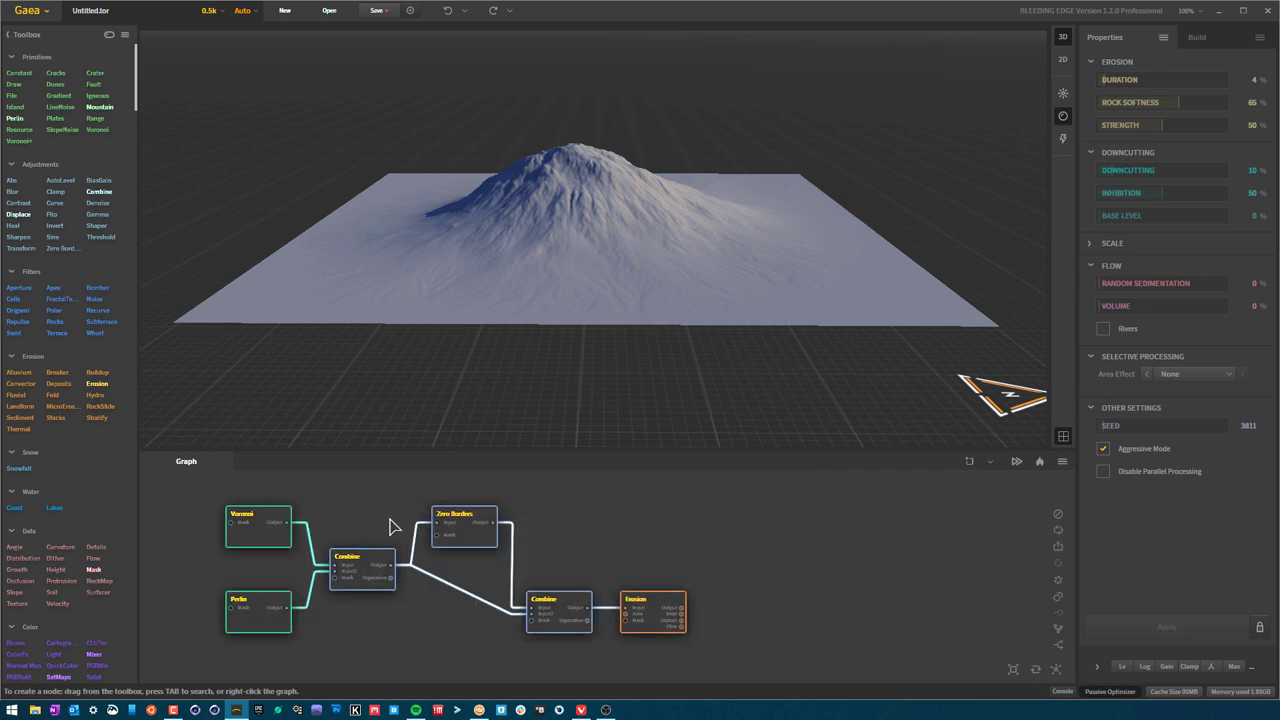
pyautogui.click(1057, 674)
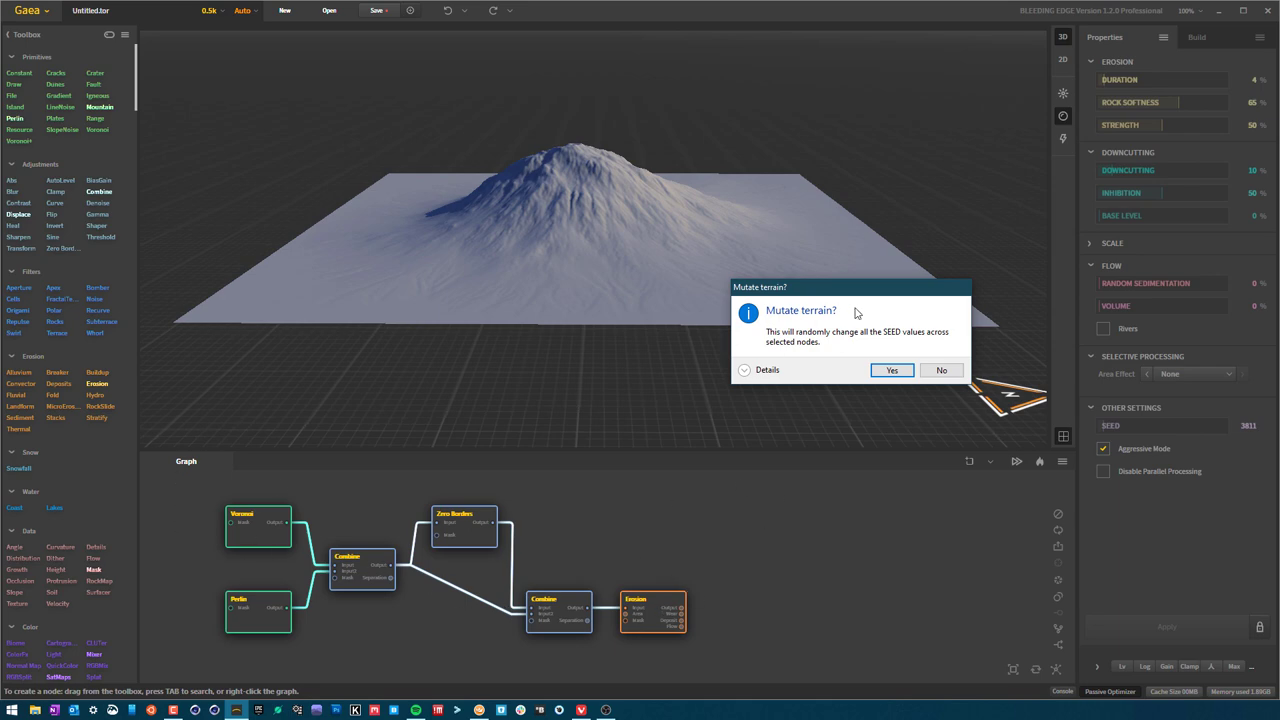
pyautogui.click(892, 371)
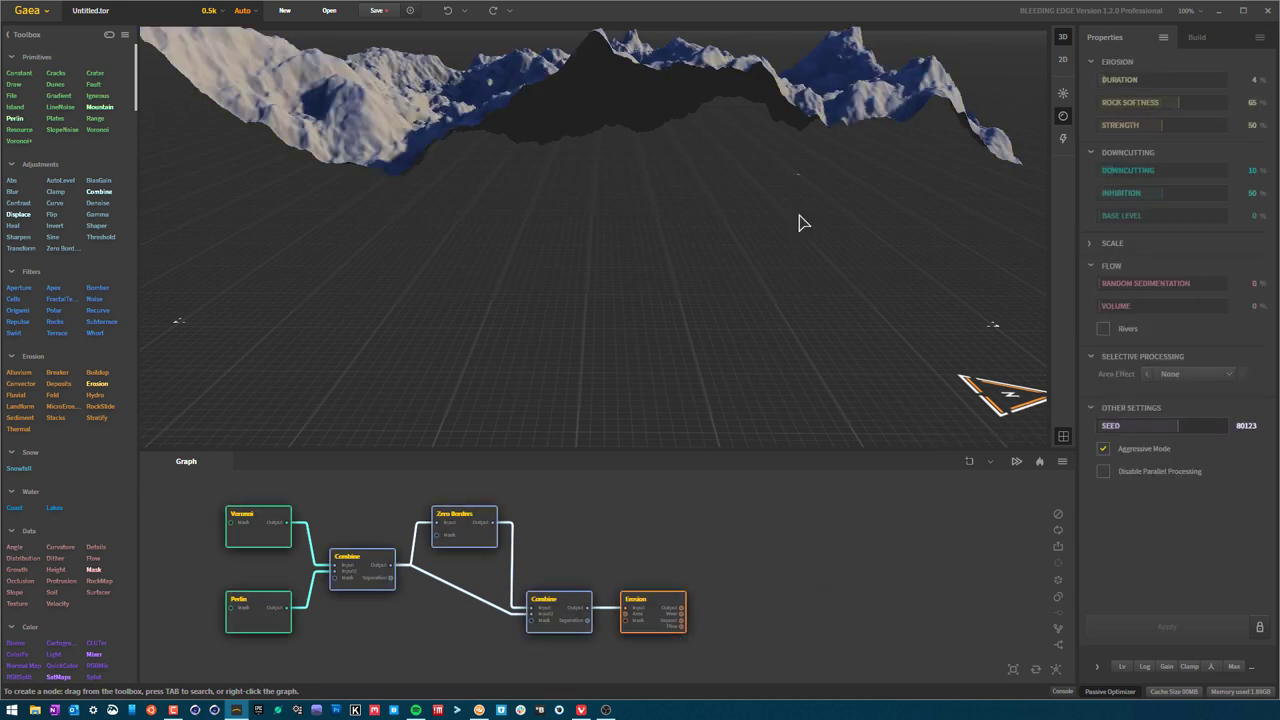
# - Compare the mutated terrain at the second Combine node with the Erosion node's result from several angles
pyautogui.moveTo(695, 266); pyautogui.dragTo(693, 243)
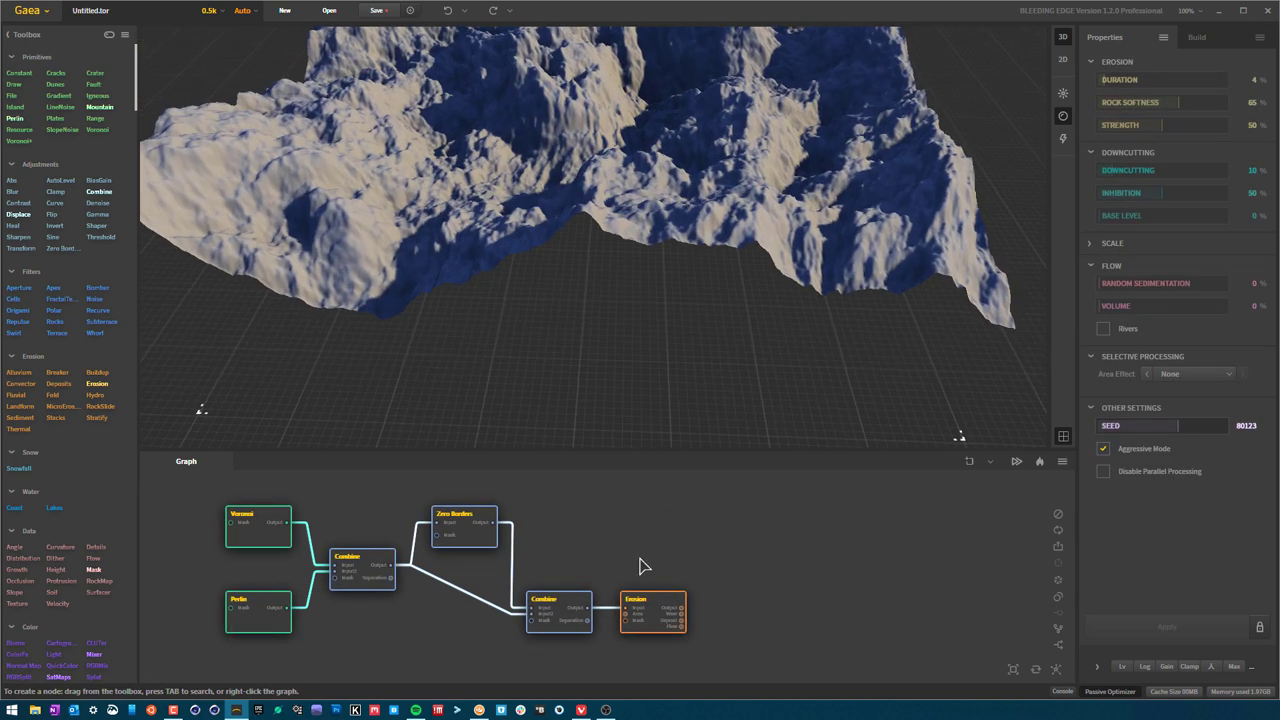
pyautogui.click(580, 613)
pyautogui.click(651, 612)
pyautogui.moveTo(753, 340); pyautogui.dragTo(1068, 248)
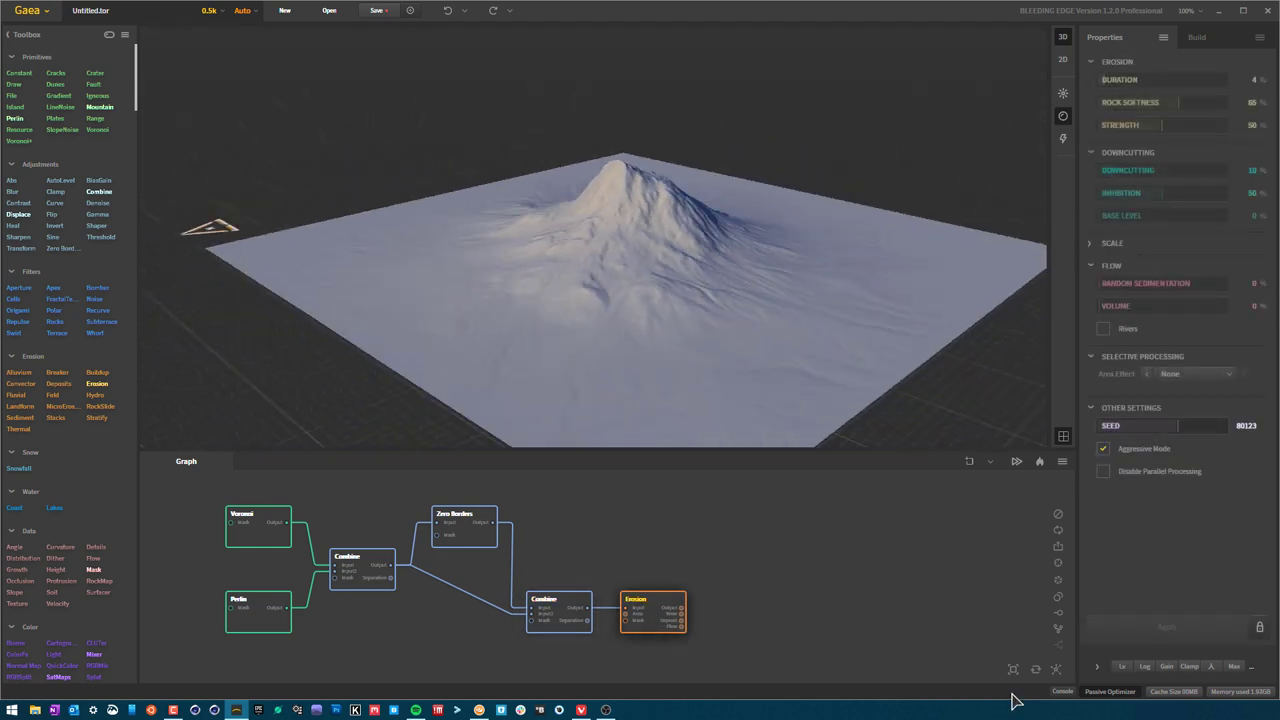
pyautogui.moveTo(750, 270); pyautogui.dragTo(726, 469)
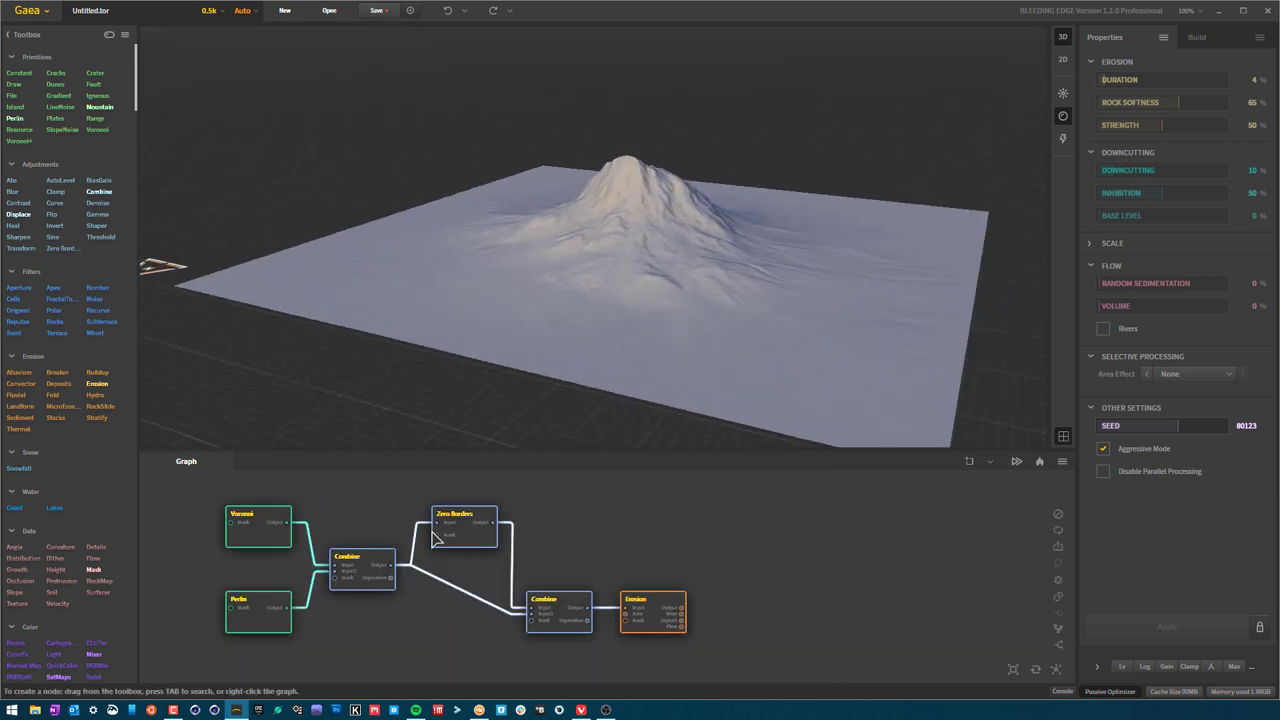
pyautogui.moveTo(760, 376); pyautogui.dragTo(686, 320)
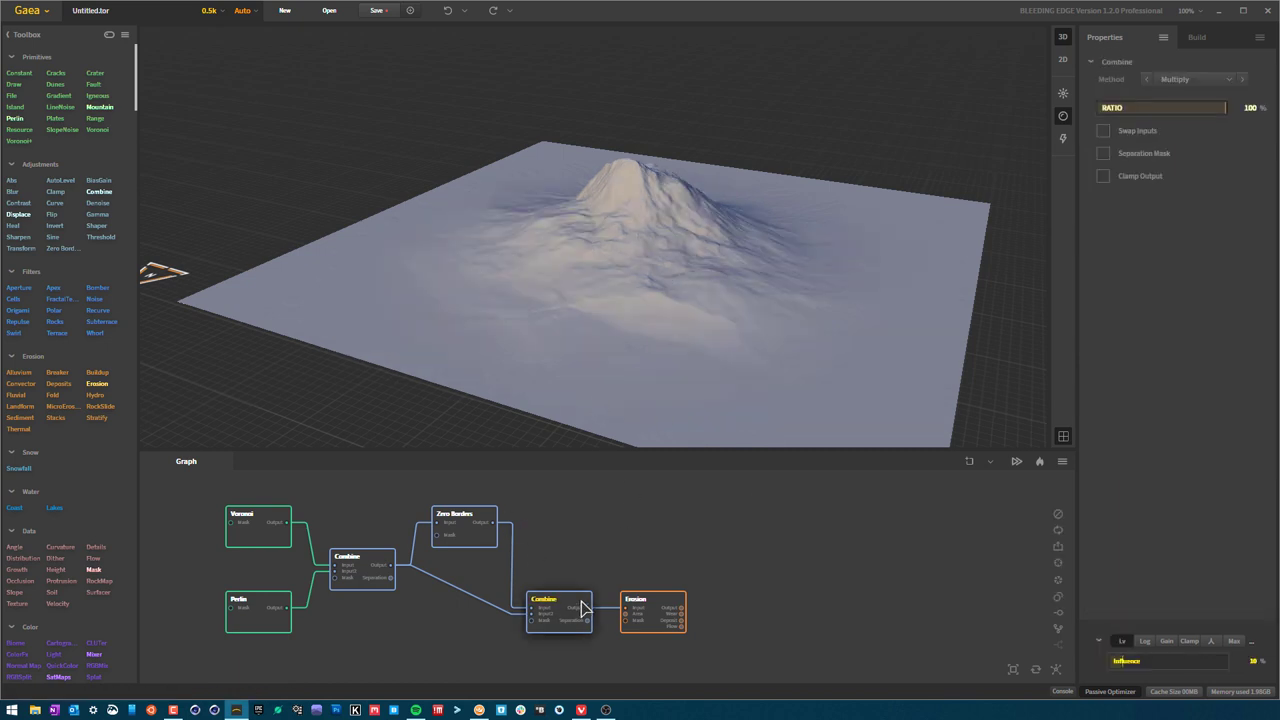
pyautogui.click(651, 612)
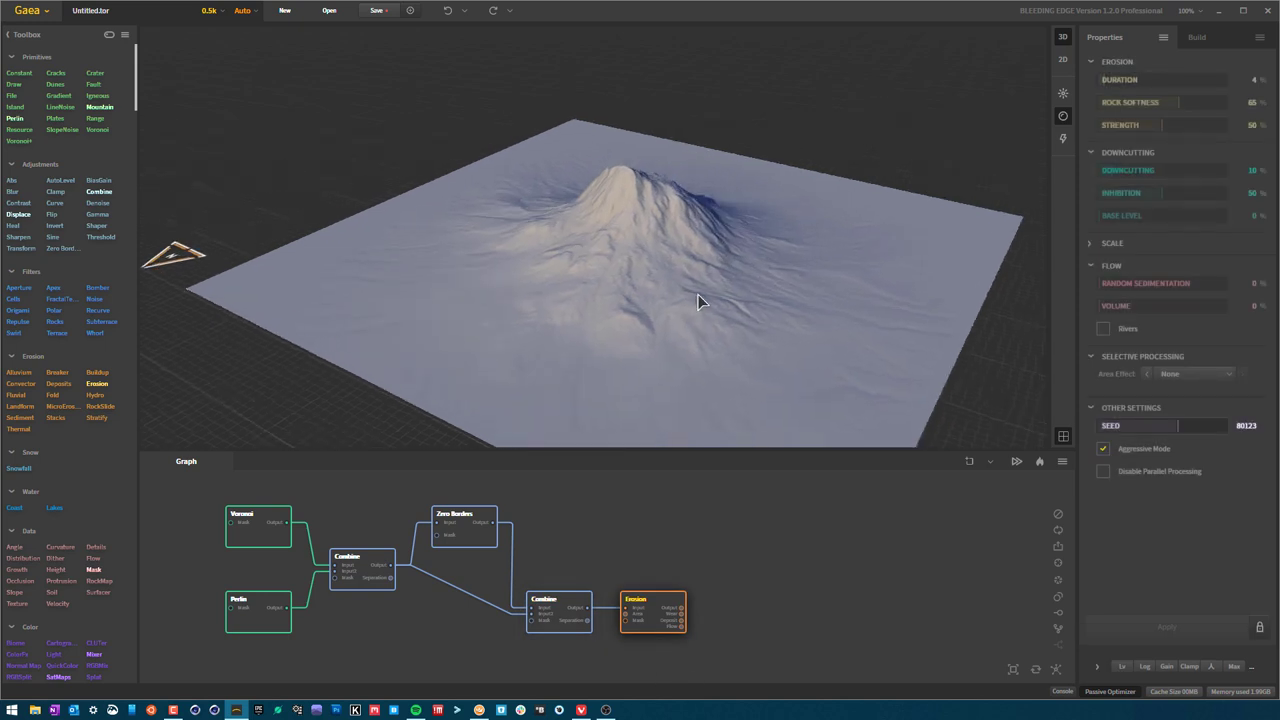
# - Inspect the mutated, eroded mountain's slopes and base from different sides and distances
pyautogui.moveTo(689, 300); pyautogui.dragTo(652, 343)
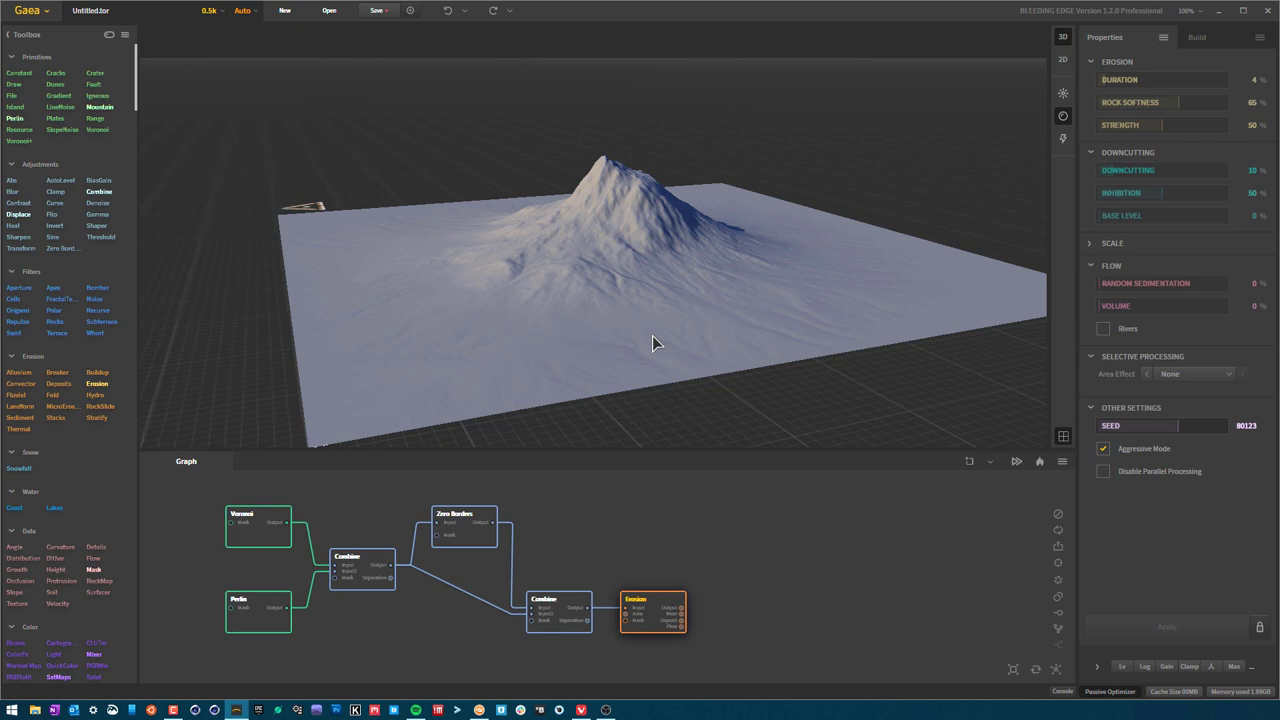
pyautogui.scroll(3, 619, 244)
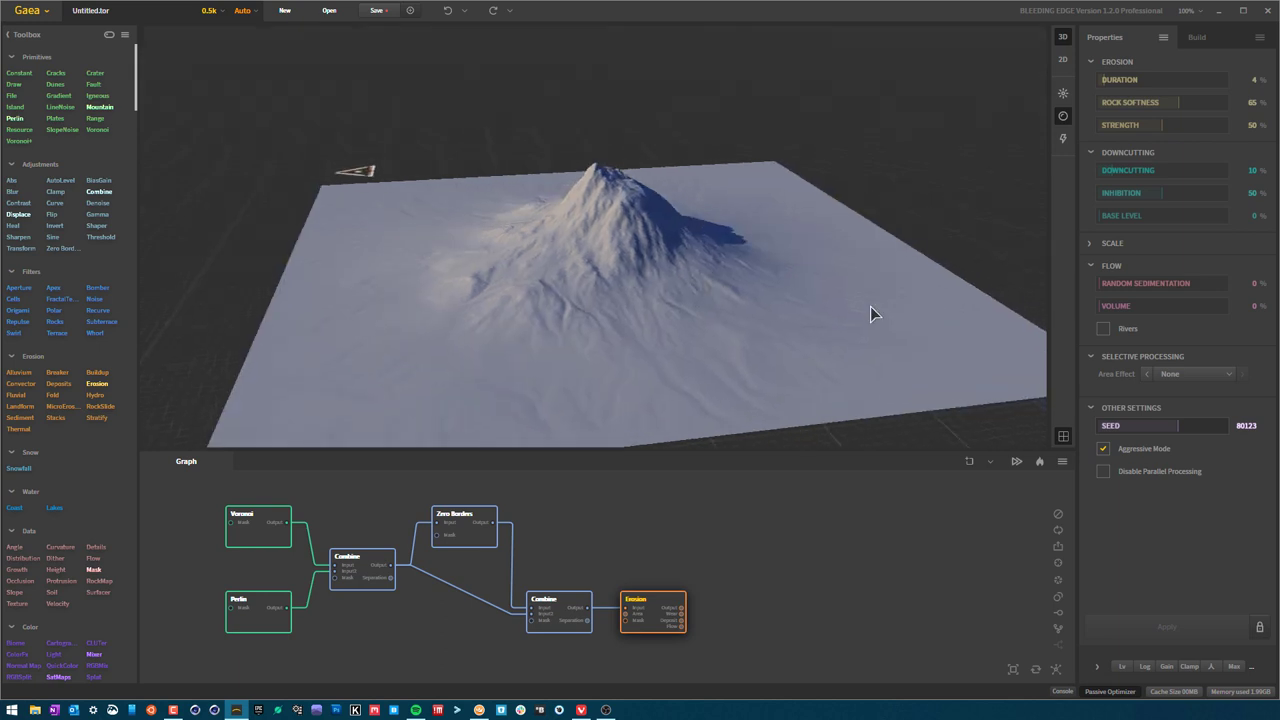
pyautogui.moveTo(657, 286); pyautogui.dragTo(751, 343)
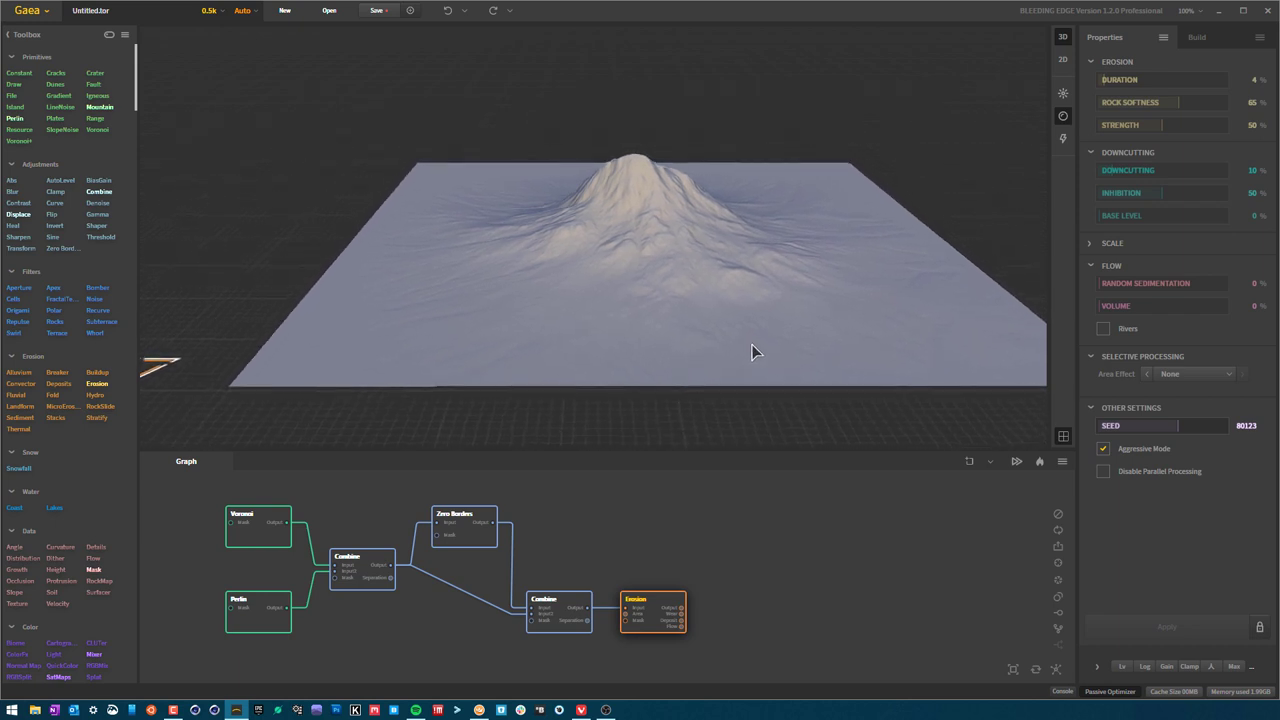
pyautogui.moveTo(751, 344); pyautogui.dragTo(749, 345, button='middle')
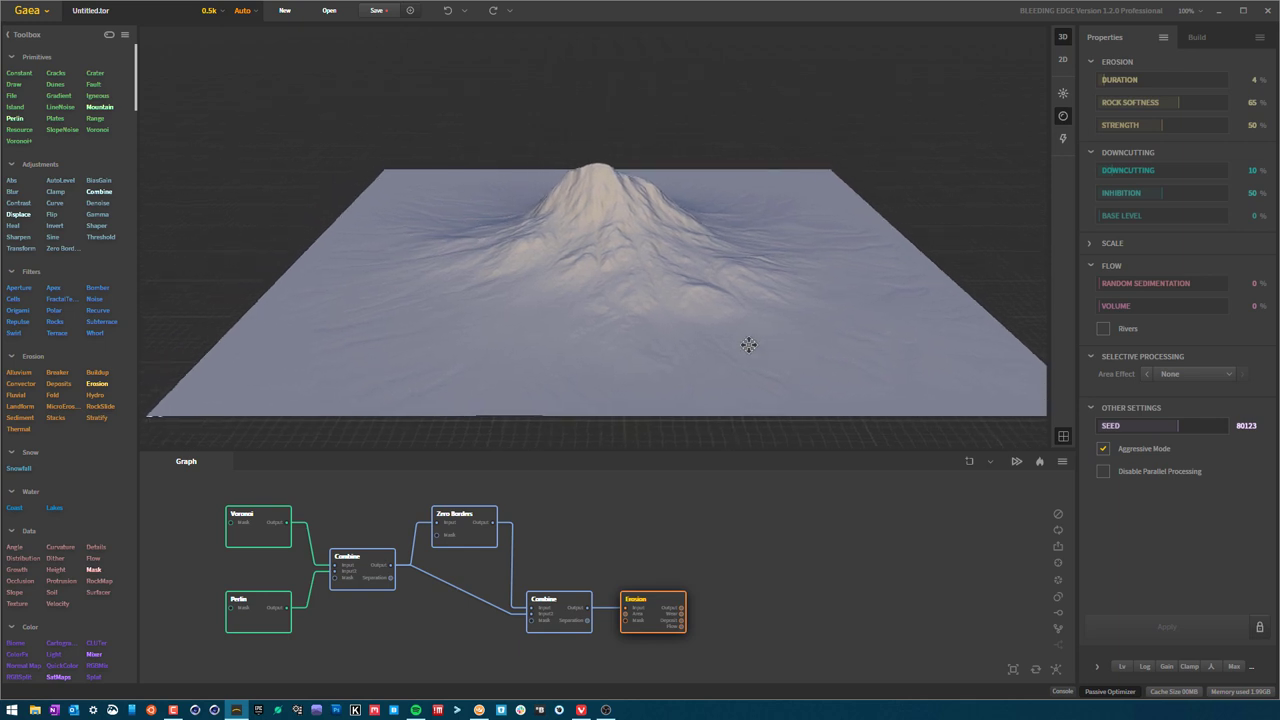
pyautogui.moveTo(748, 344); pyautogui.dragTo(746, 346)
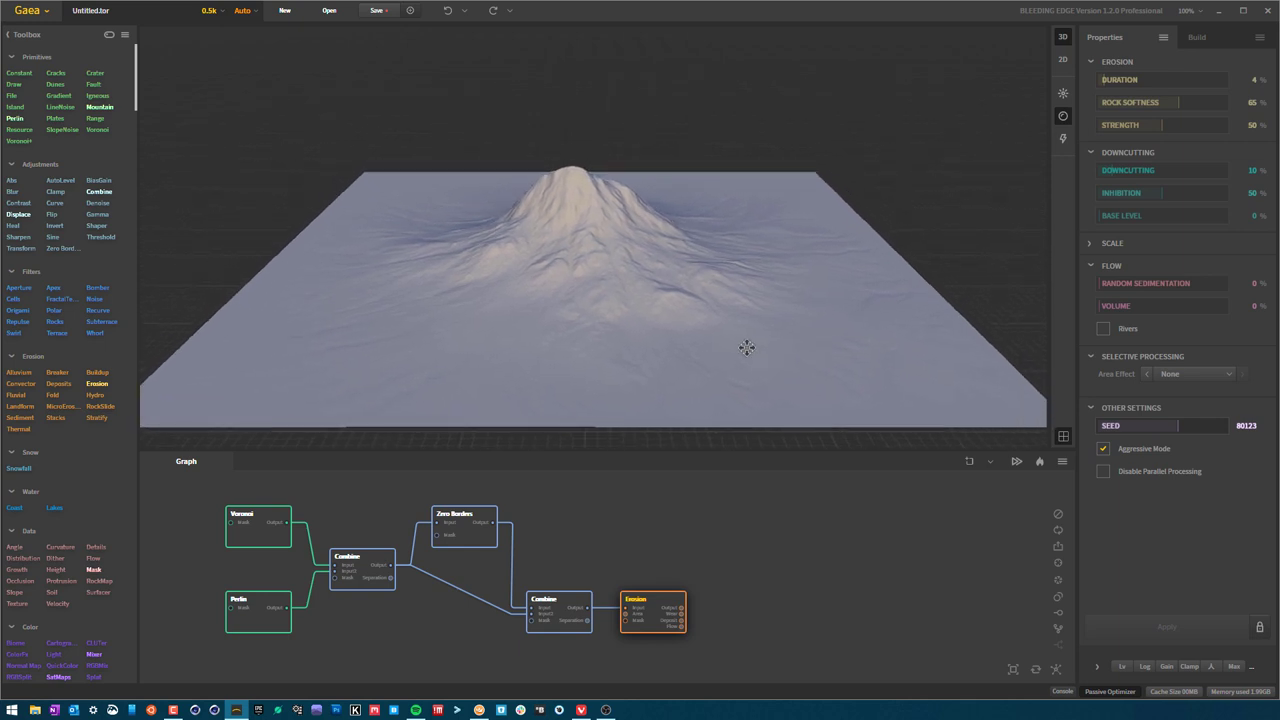